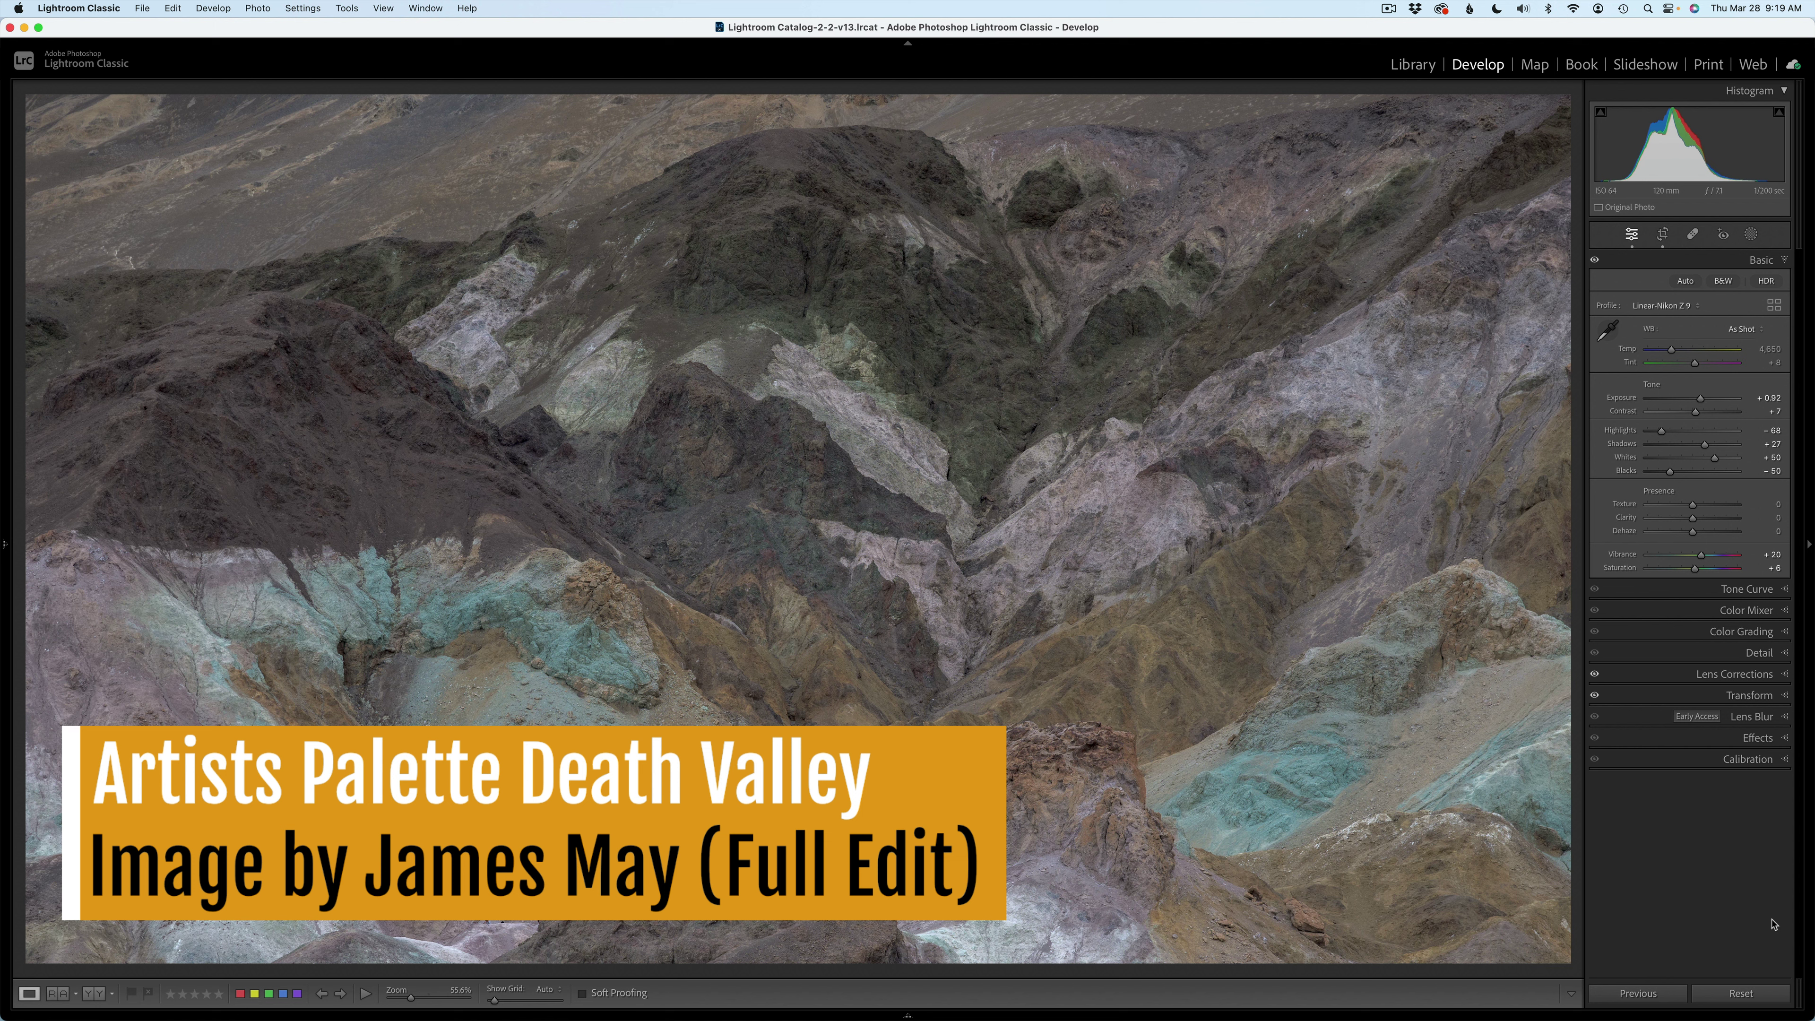
# Review the raw photo's Basic, Detail, Lens Corrections, Transform and crop settings.
pyautogui.click(1714, 262)
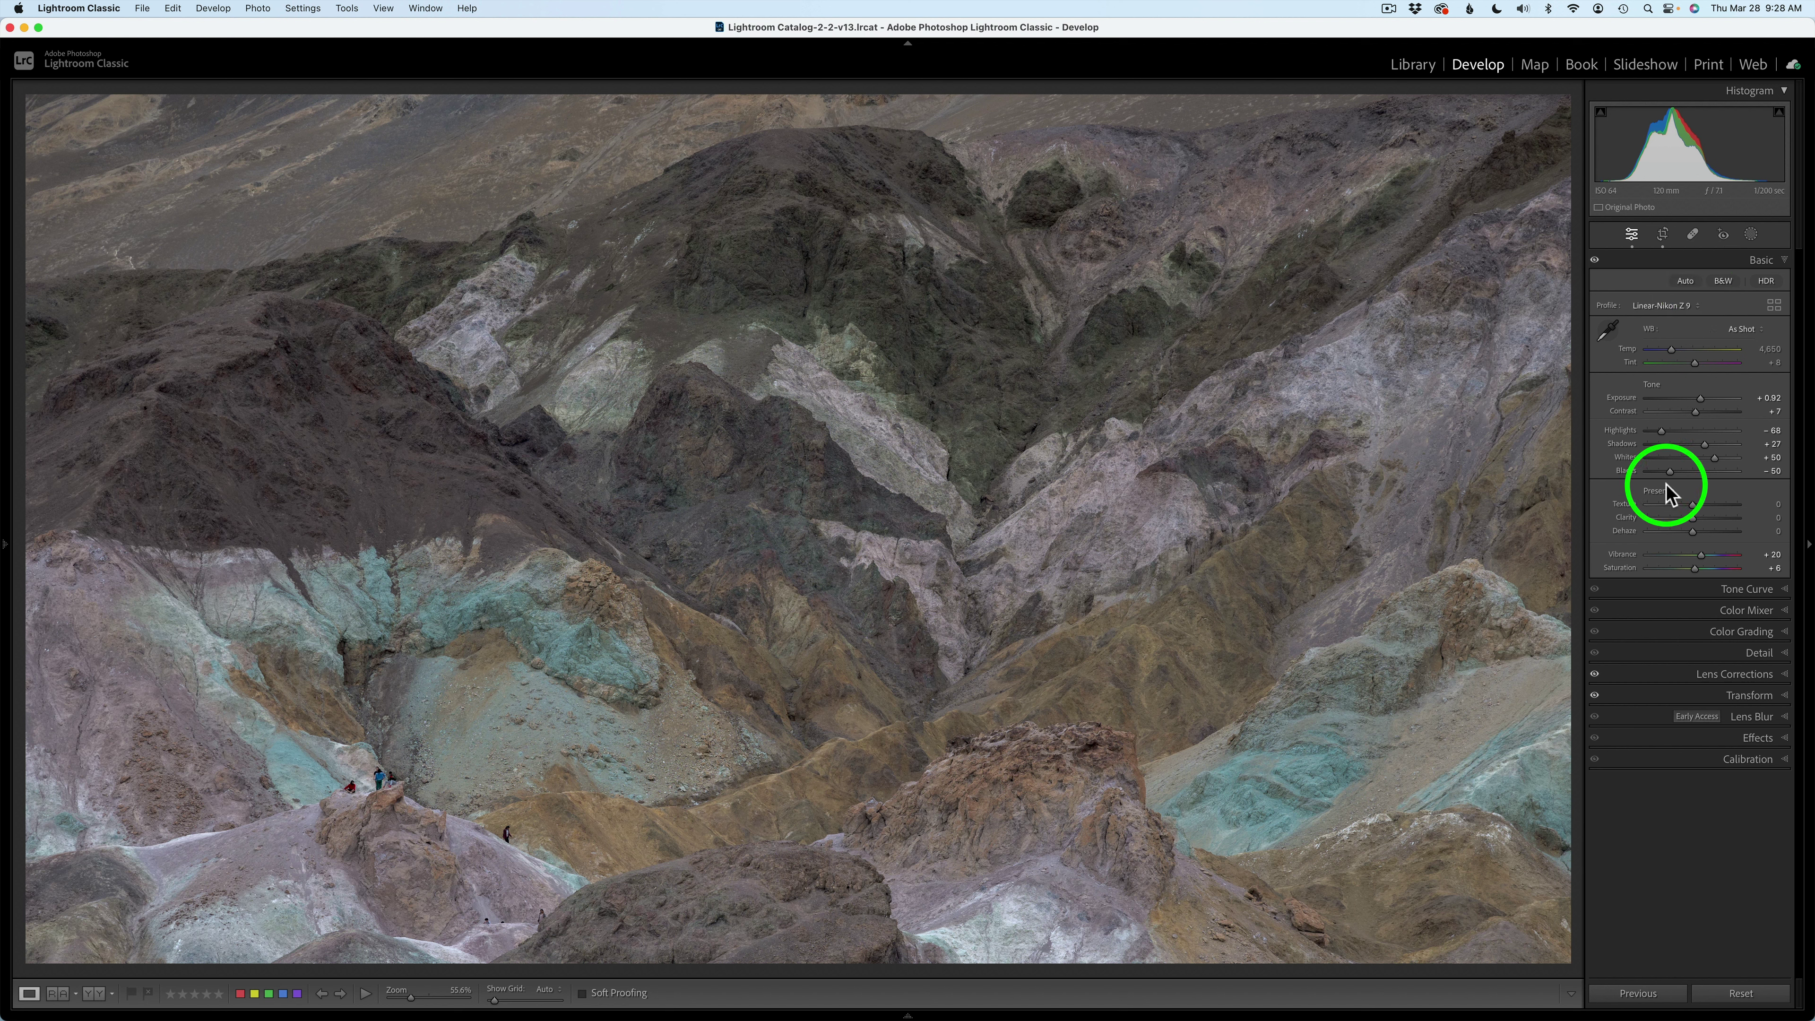
pyautogui.click(1754, 651)
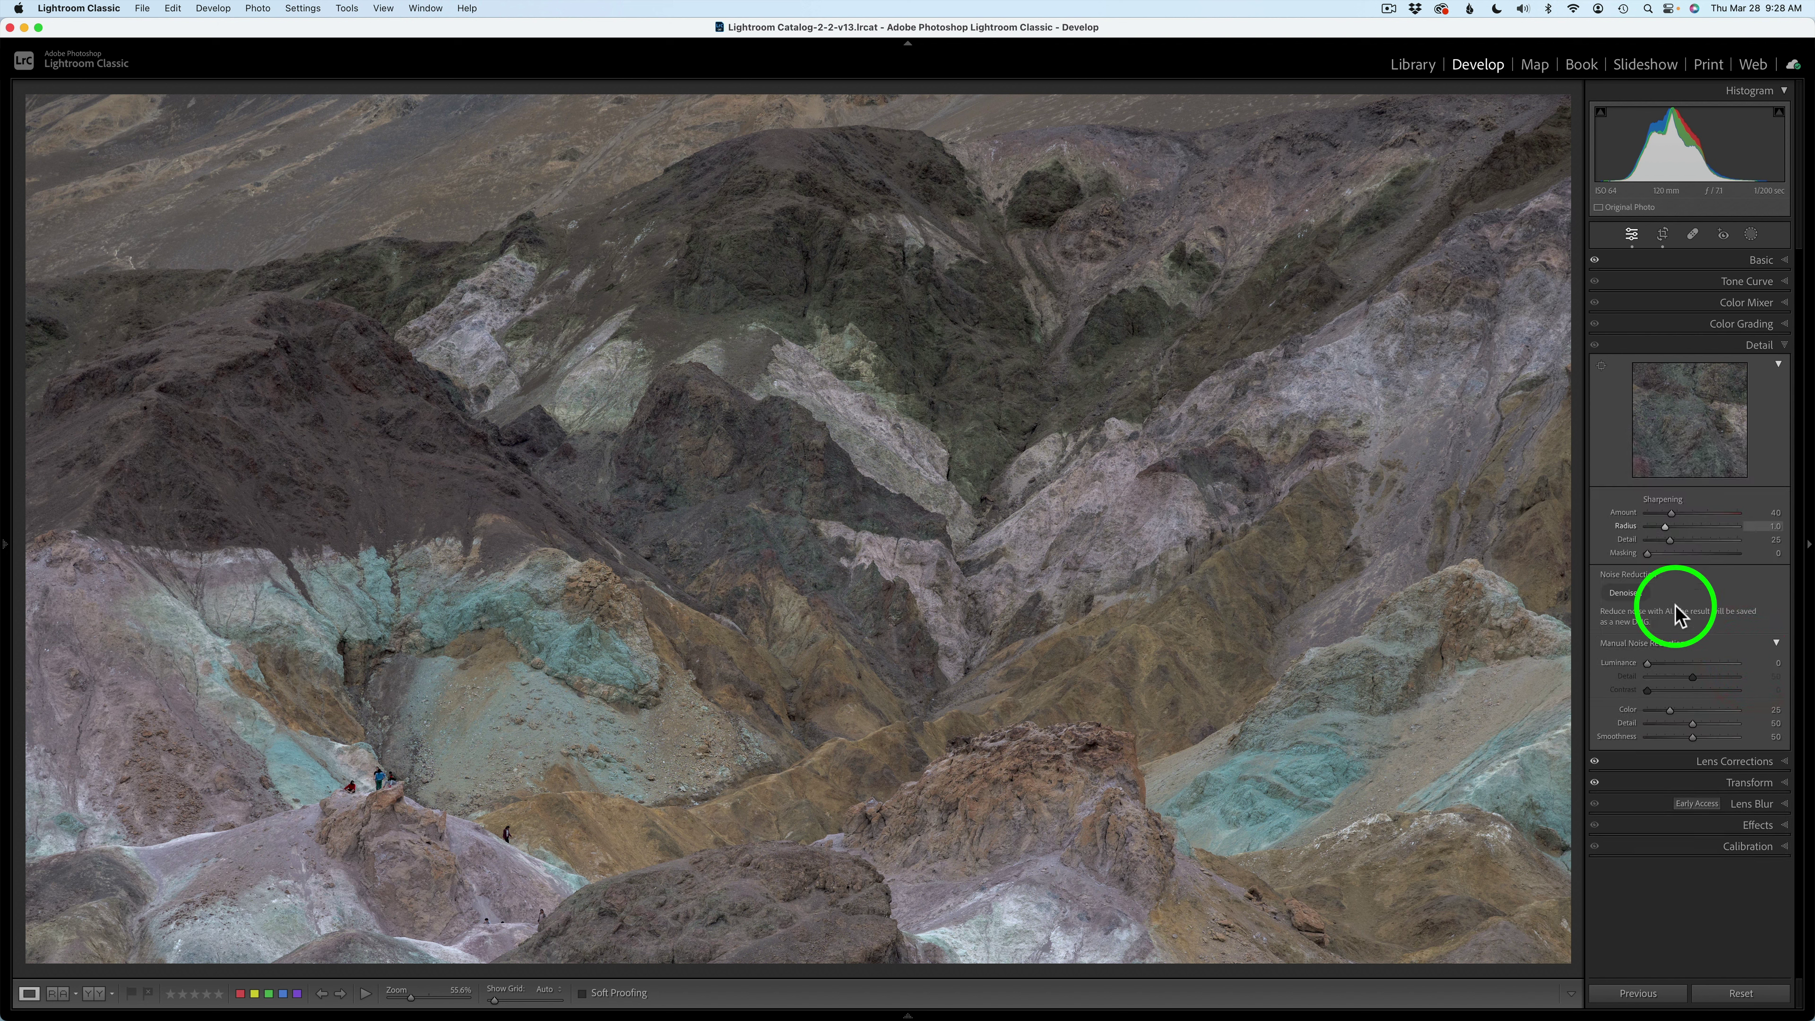
pyautogui.click(1737, 346)
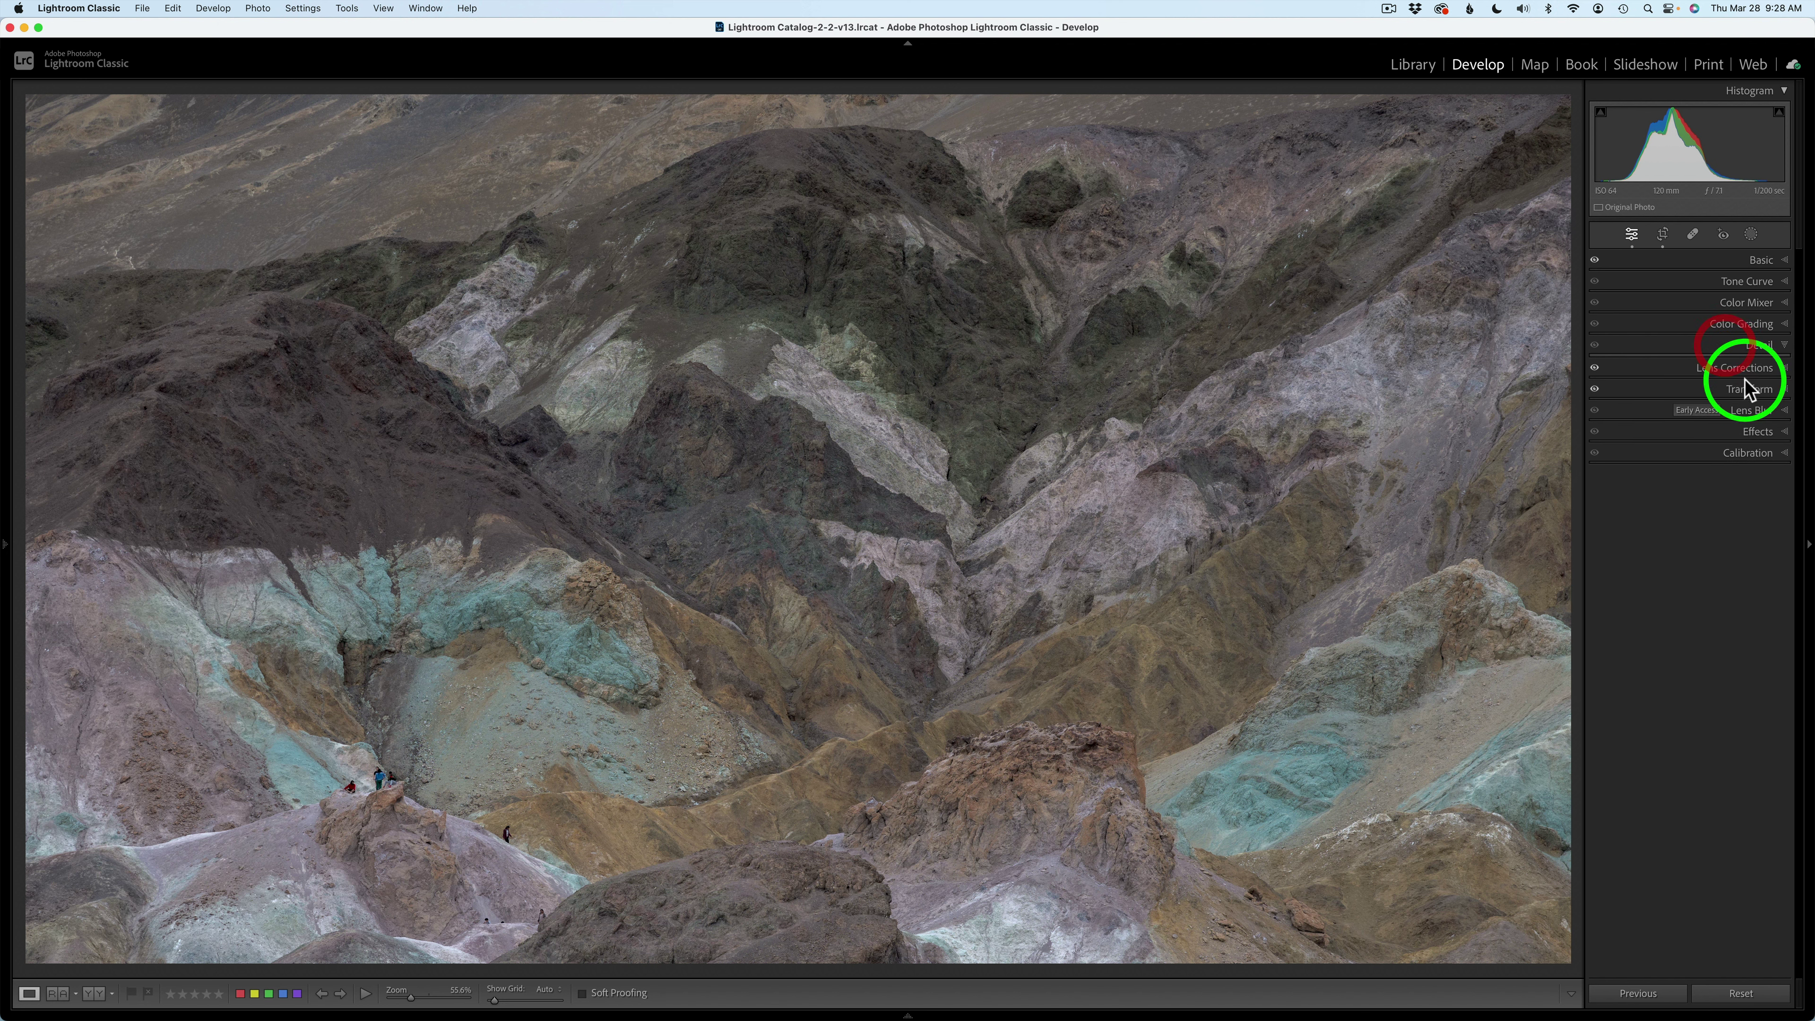
pyautogui.click(1755, 368)
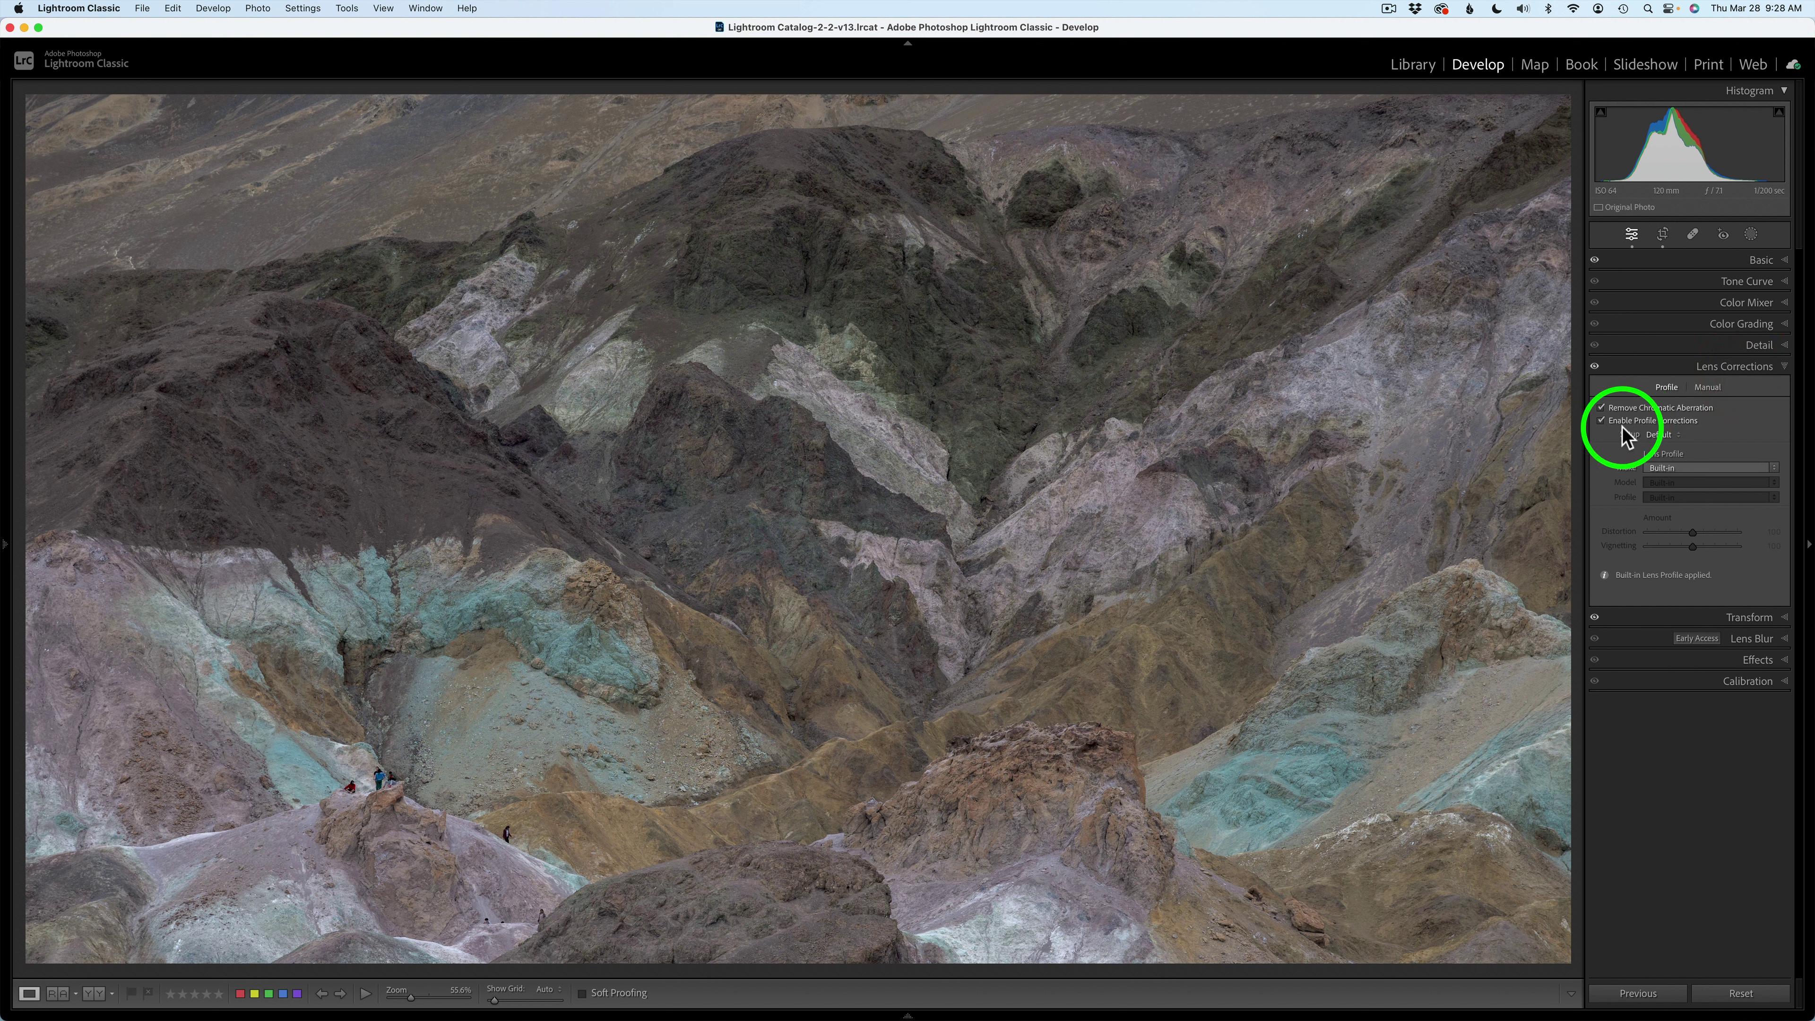
pyautogui.click(1679, 368)
pyautogui.click(1705, 388)
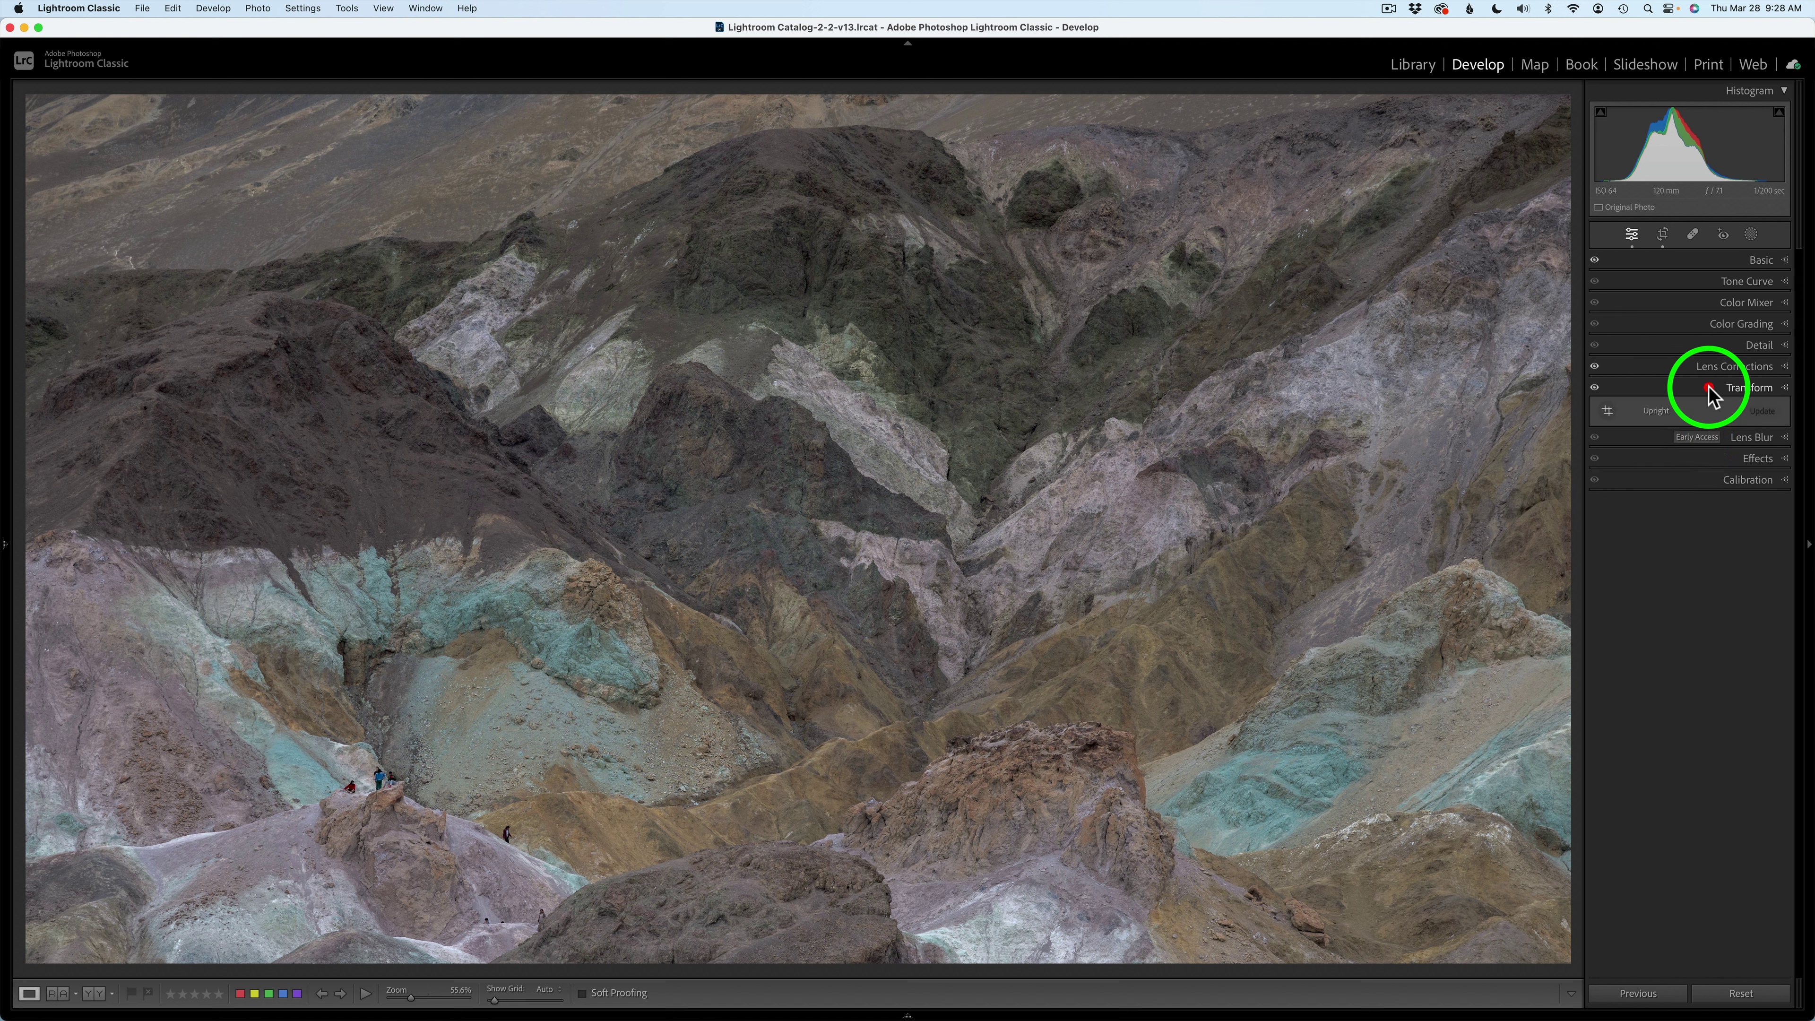
pyautogui.click(1696, 388)
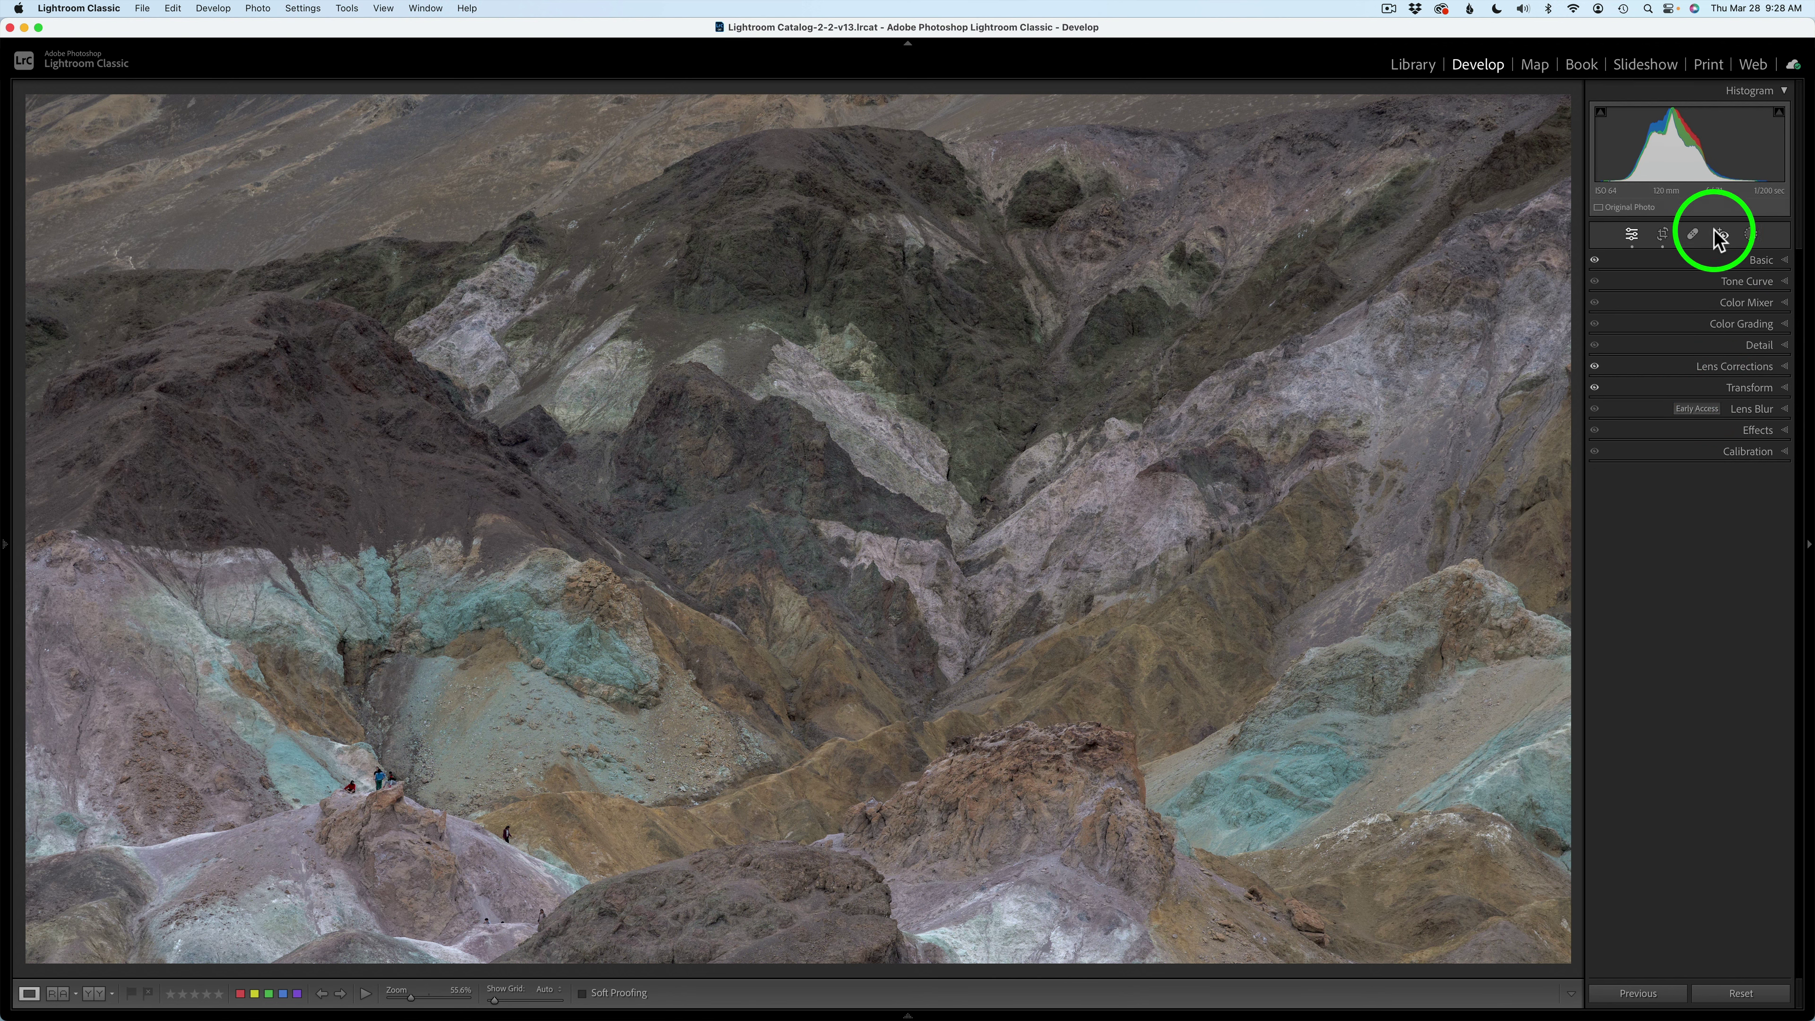
pyautogui.click(1663, 234)
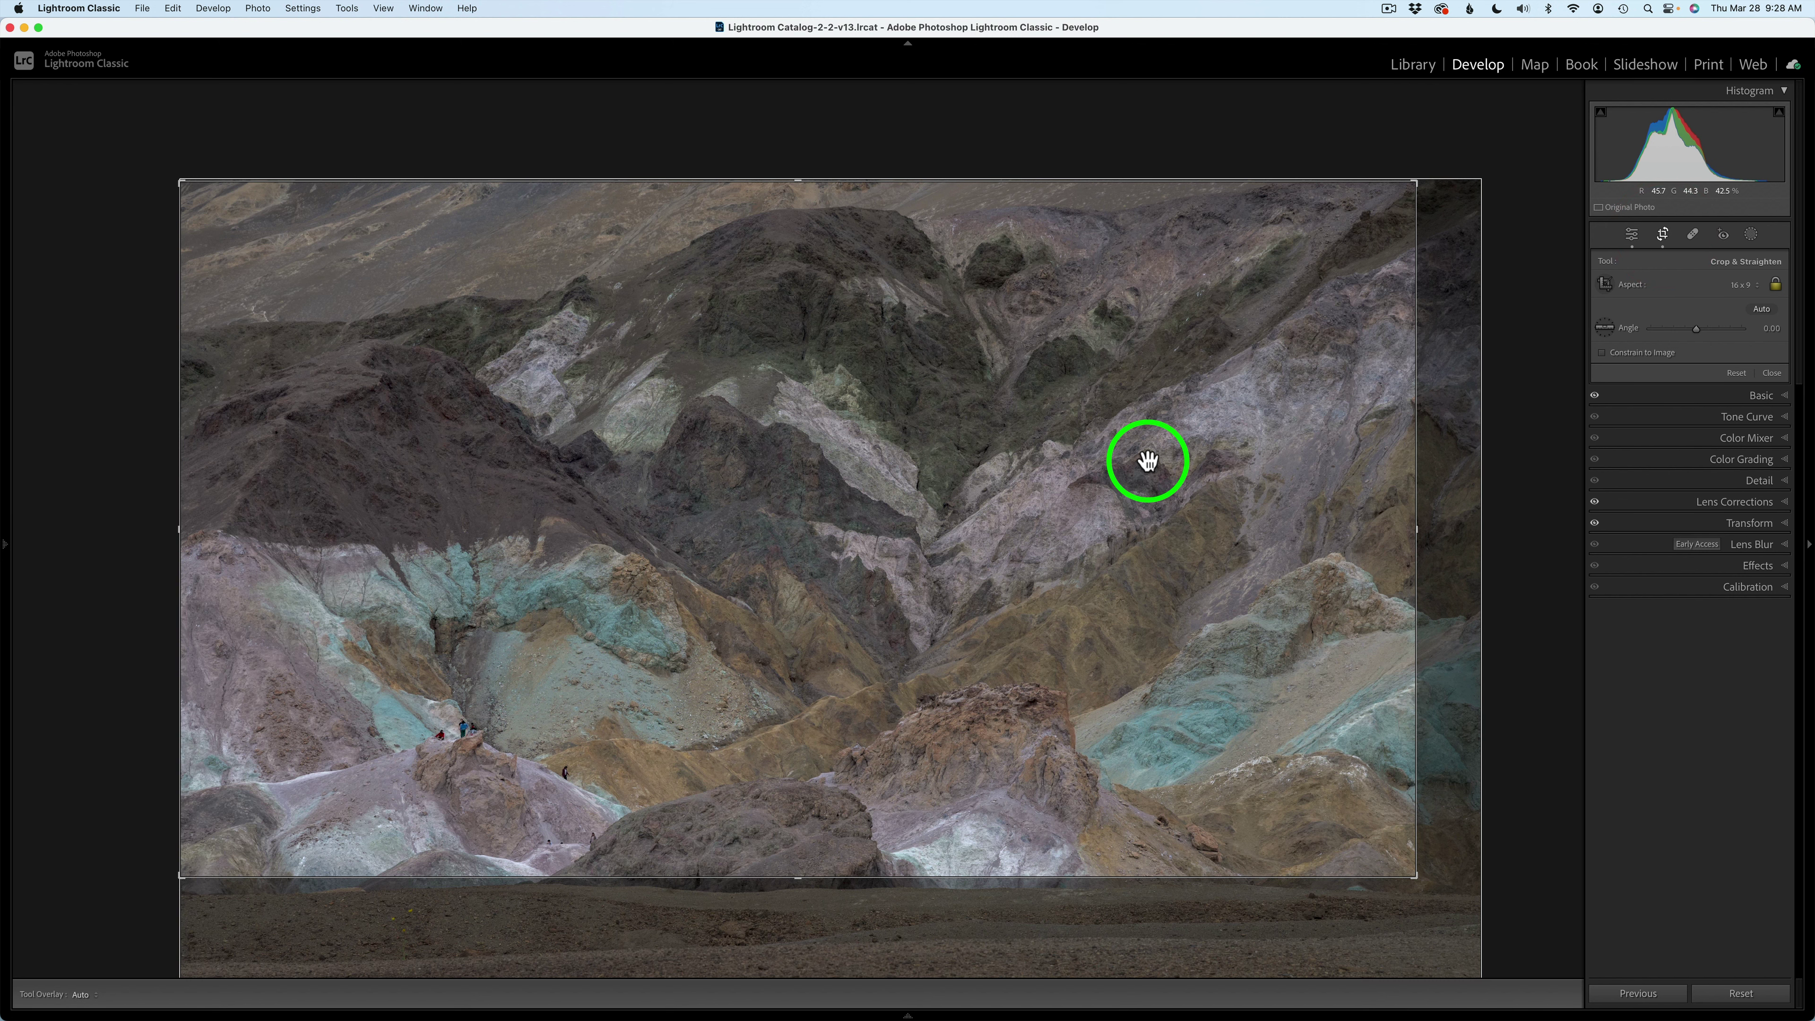
pyautogui.click(1633, 235)
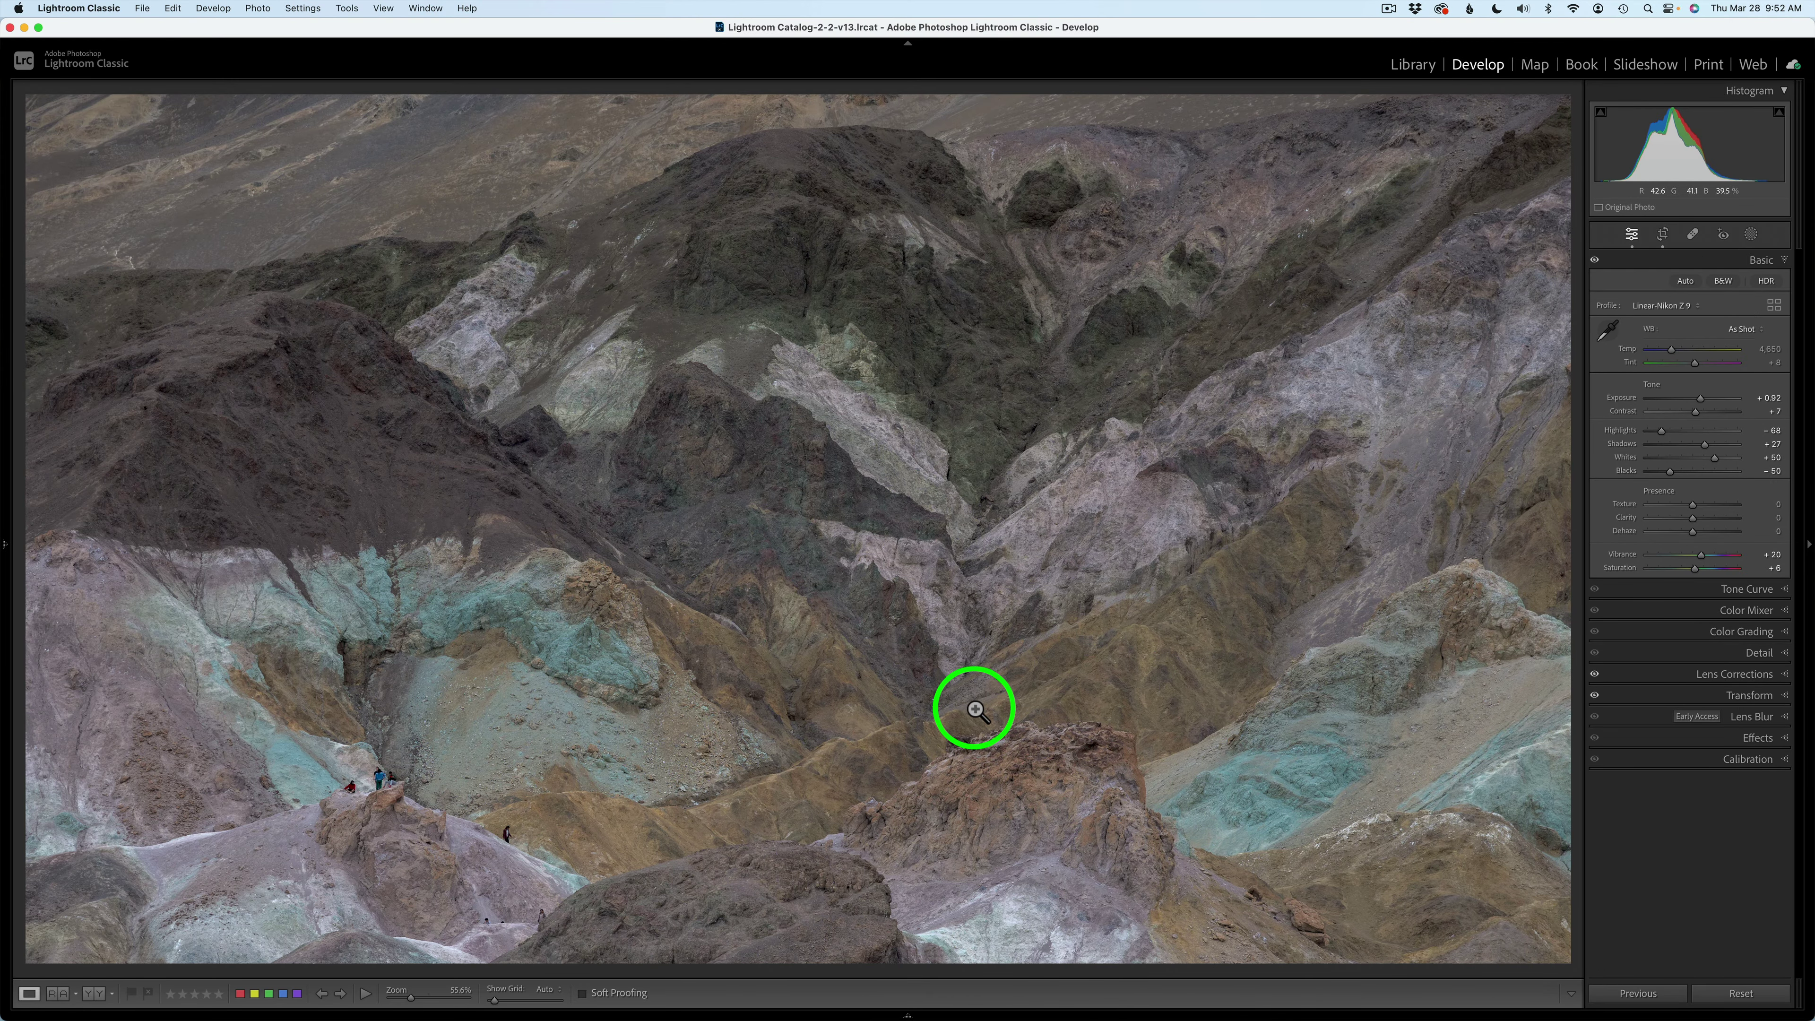
# Send the photo to Adobe Photoshop 2024 for editing.
pyautogui.rightClick(832, 448)
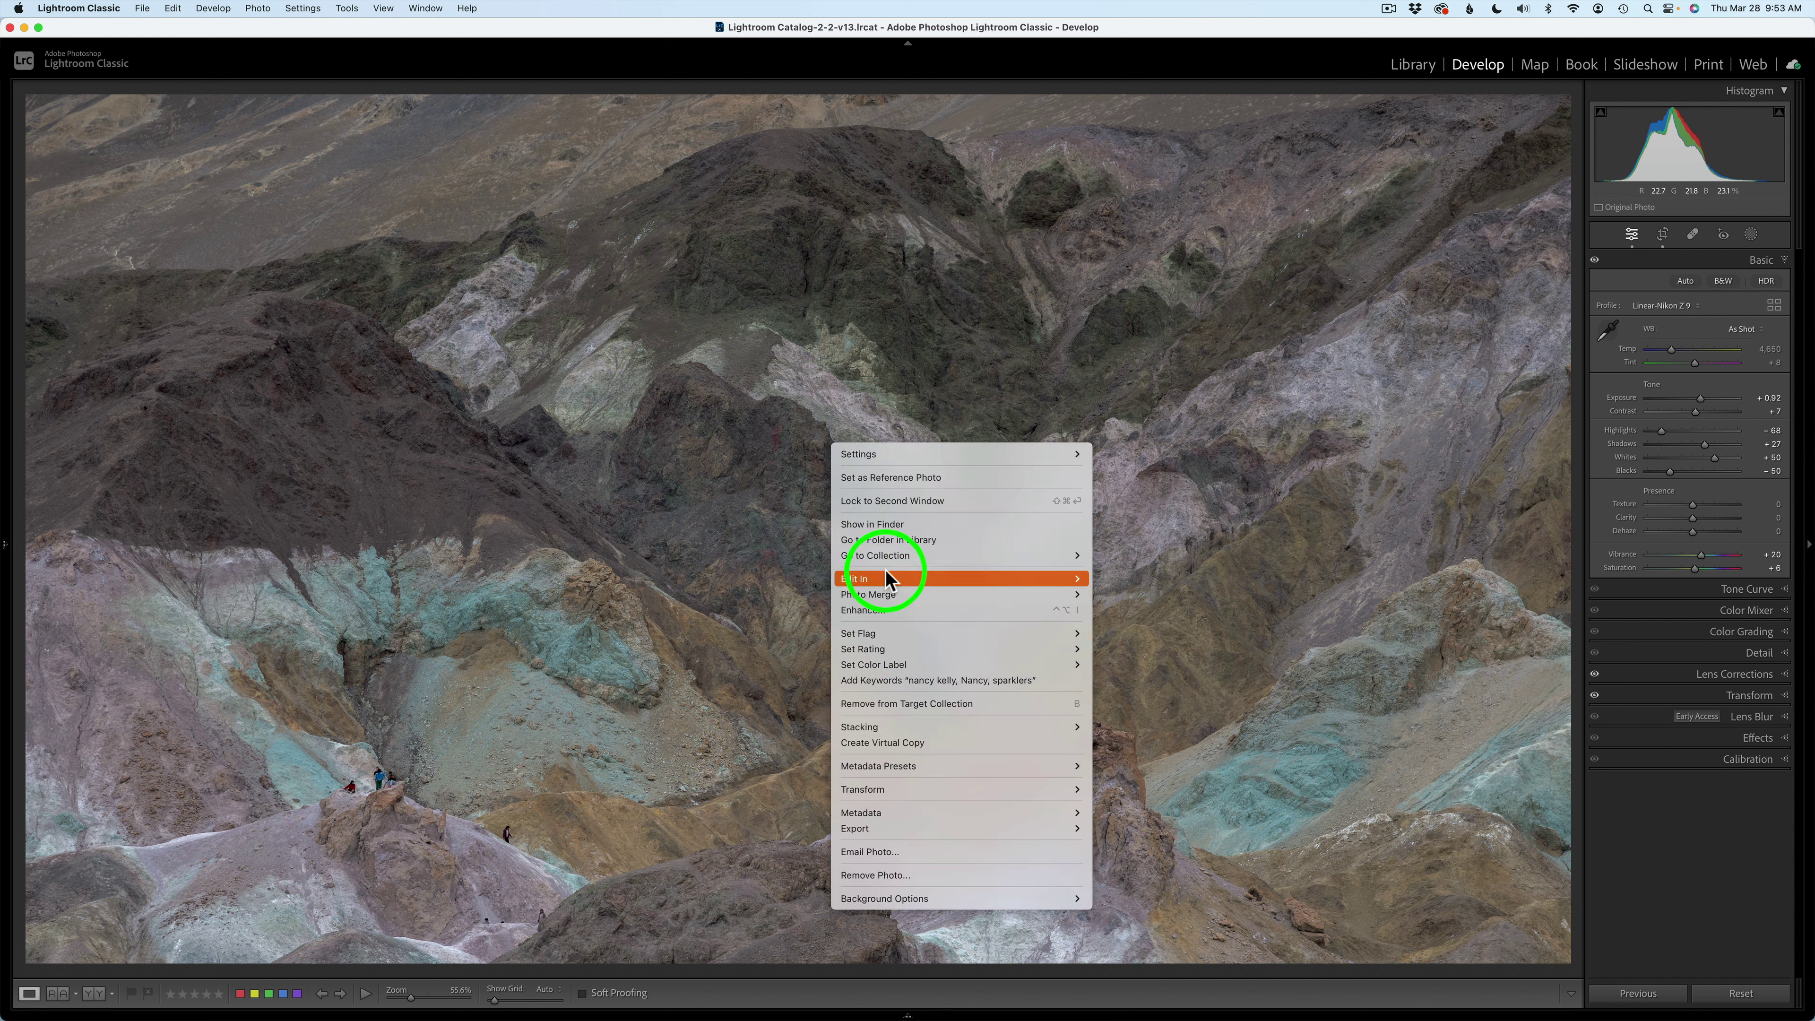
pyautogui.moveTo(885, 571)
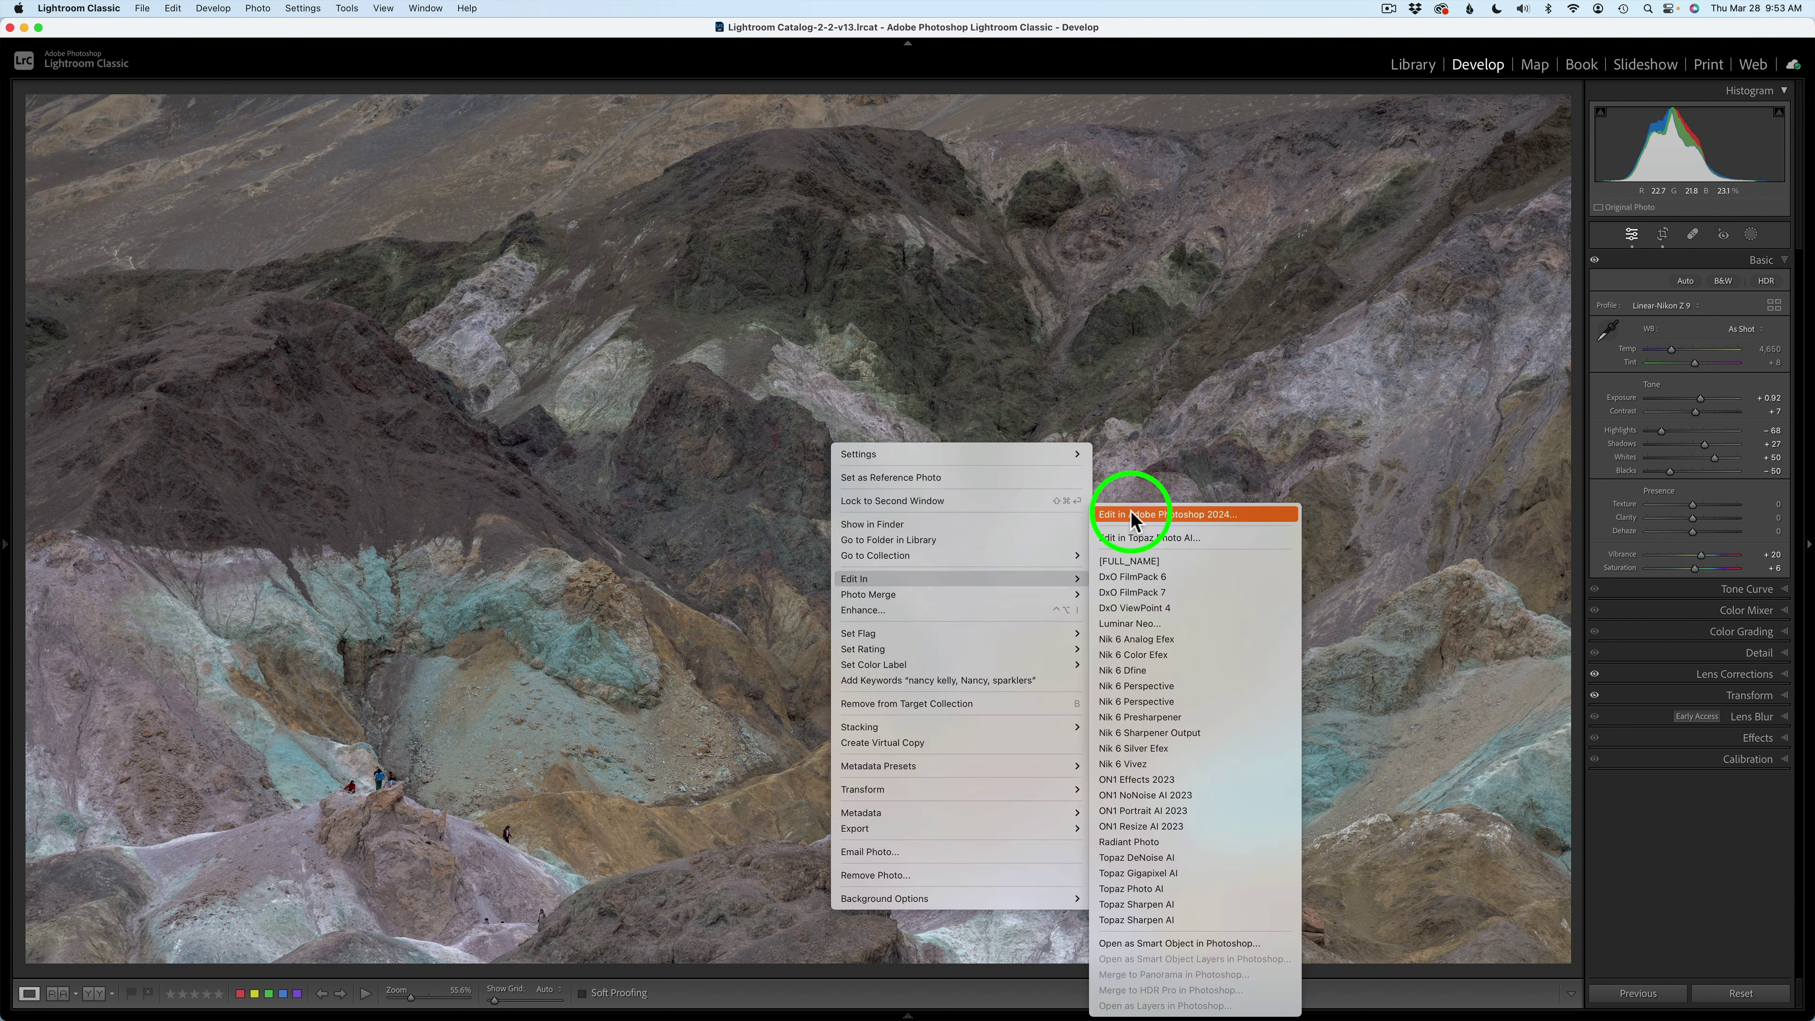
pyautogui.click(1186, 509)
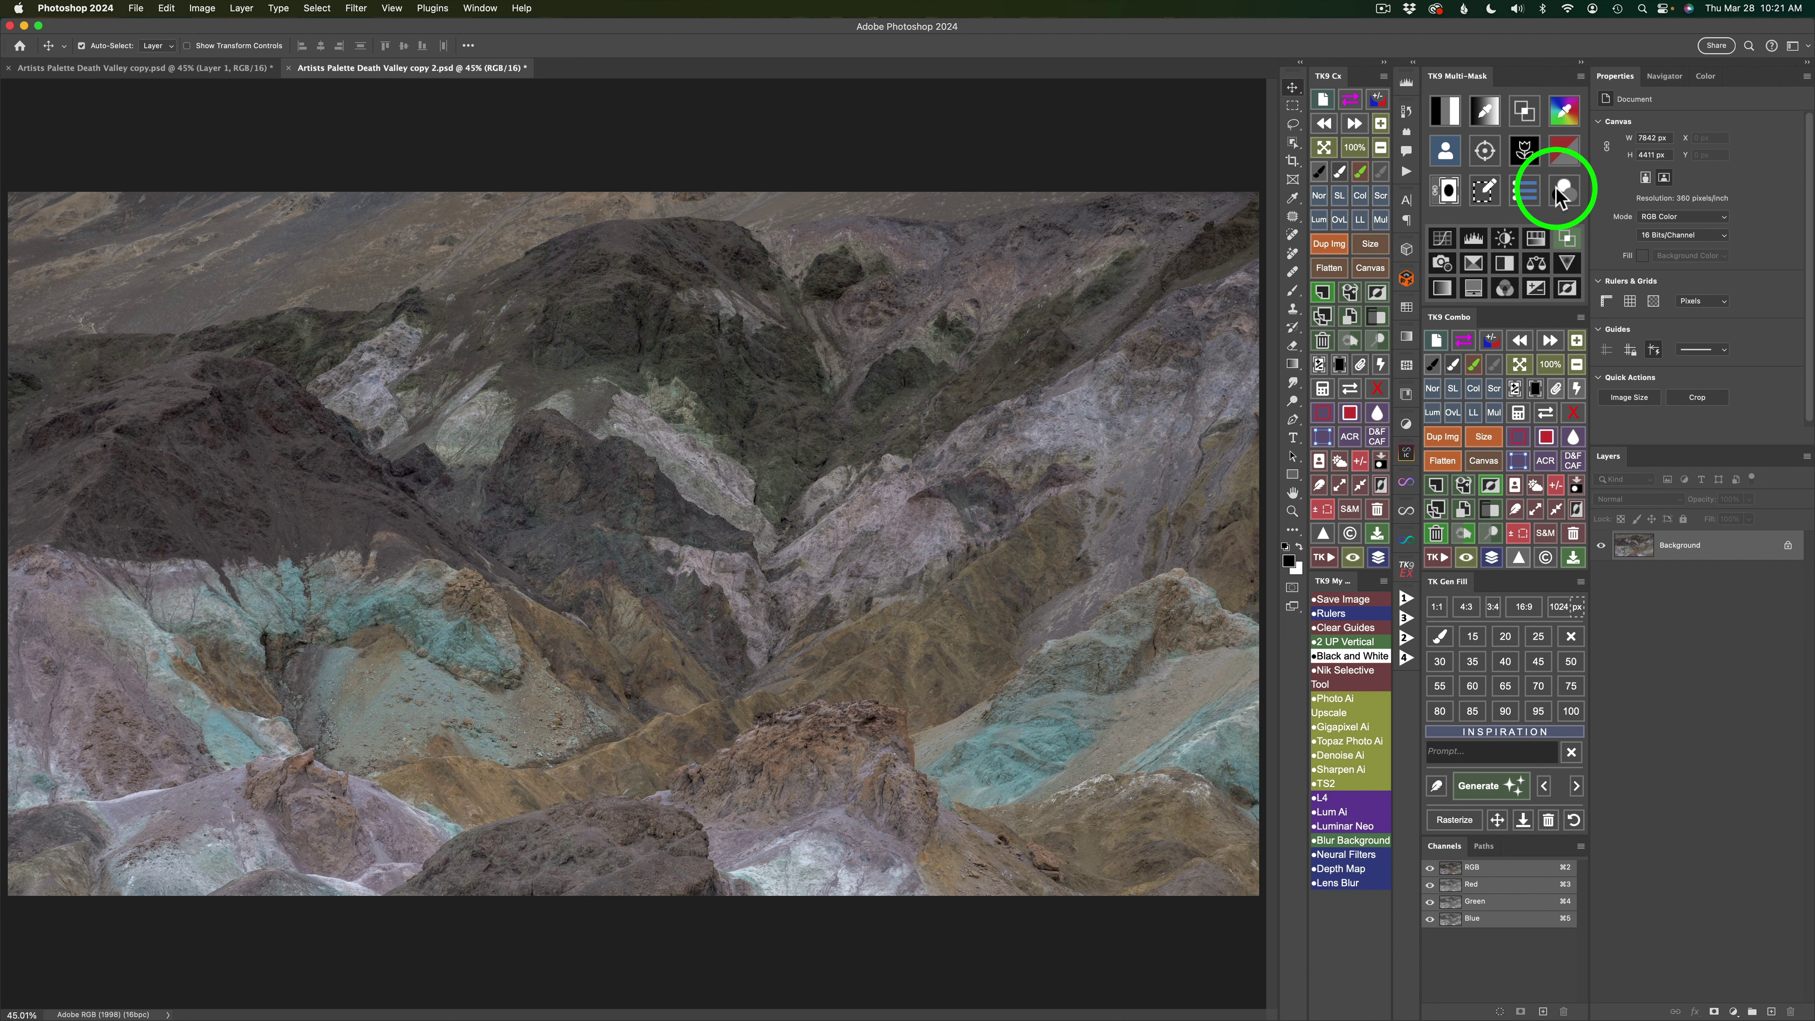
# Generate a midtones 3 luminosity mask and output it as the mask of a TK Color Grading layer.
pyautogui.click(1444, 114)
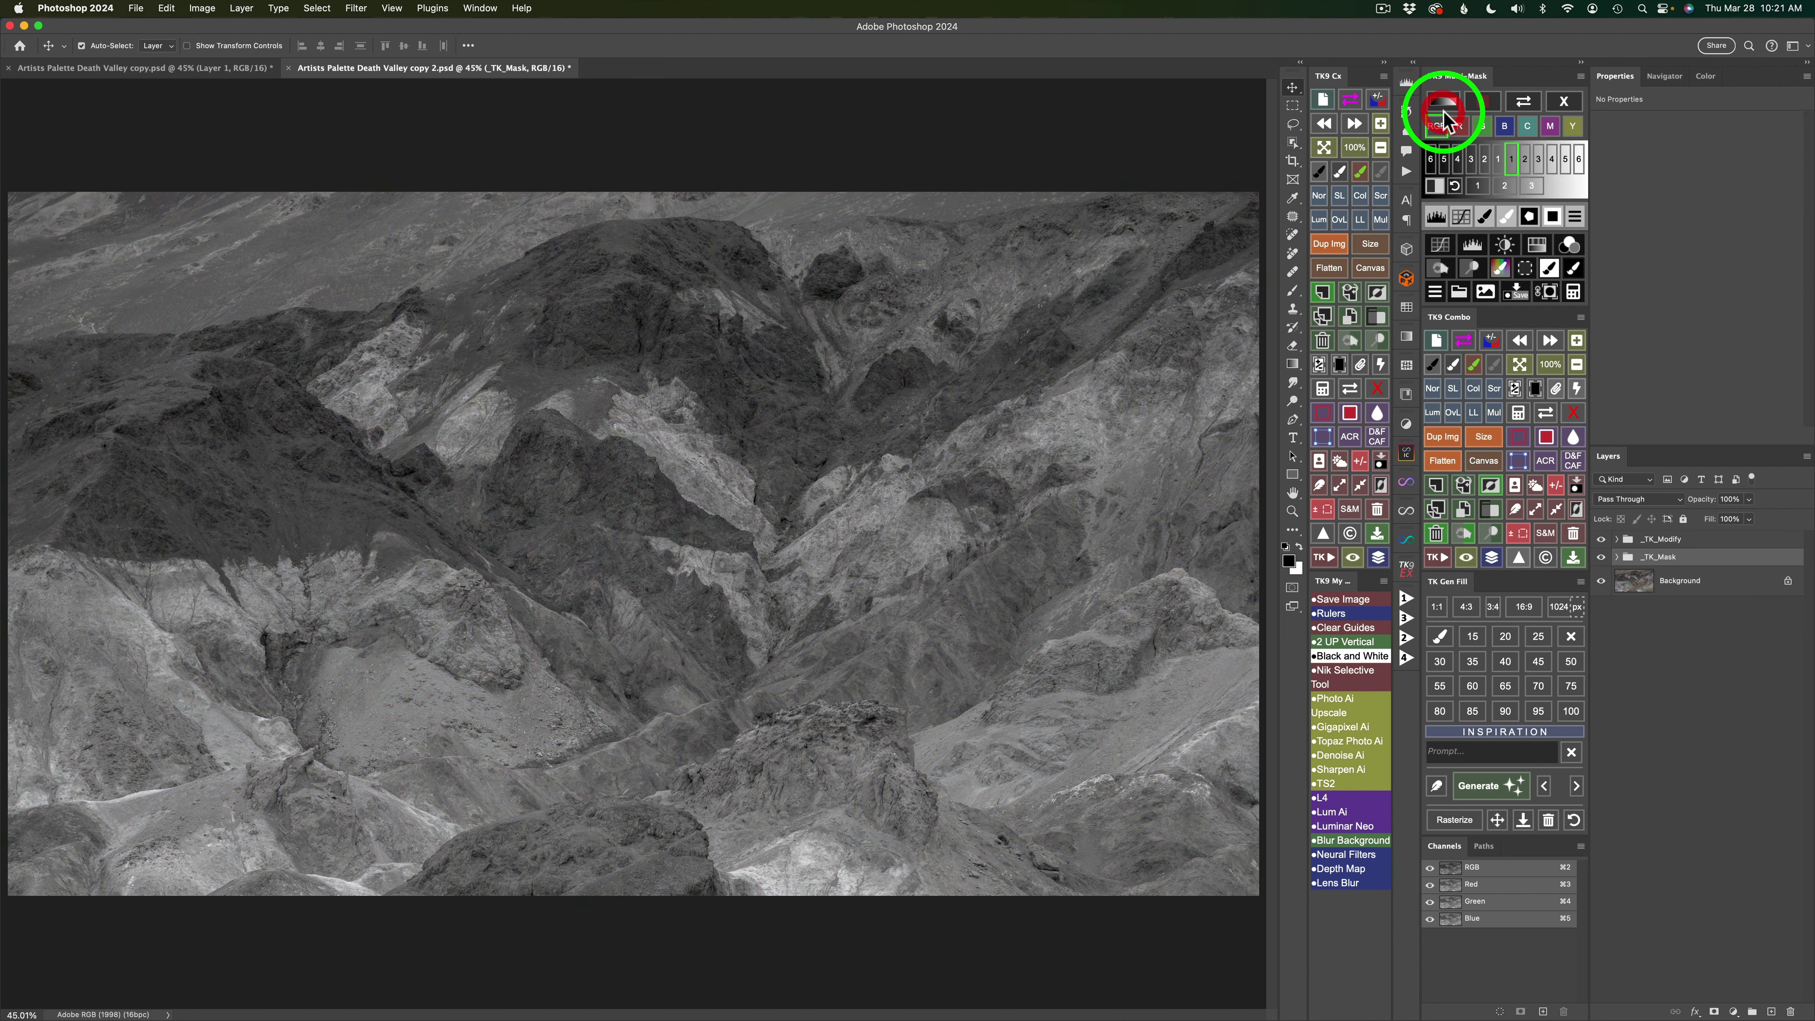
pyautogui.click(1532, 187)
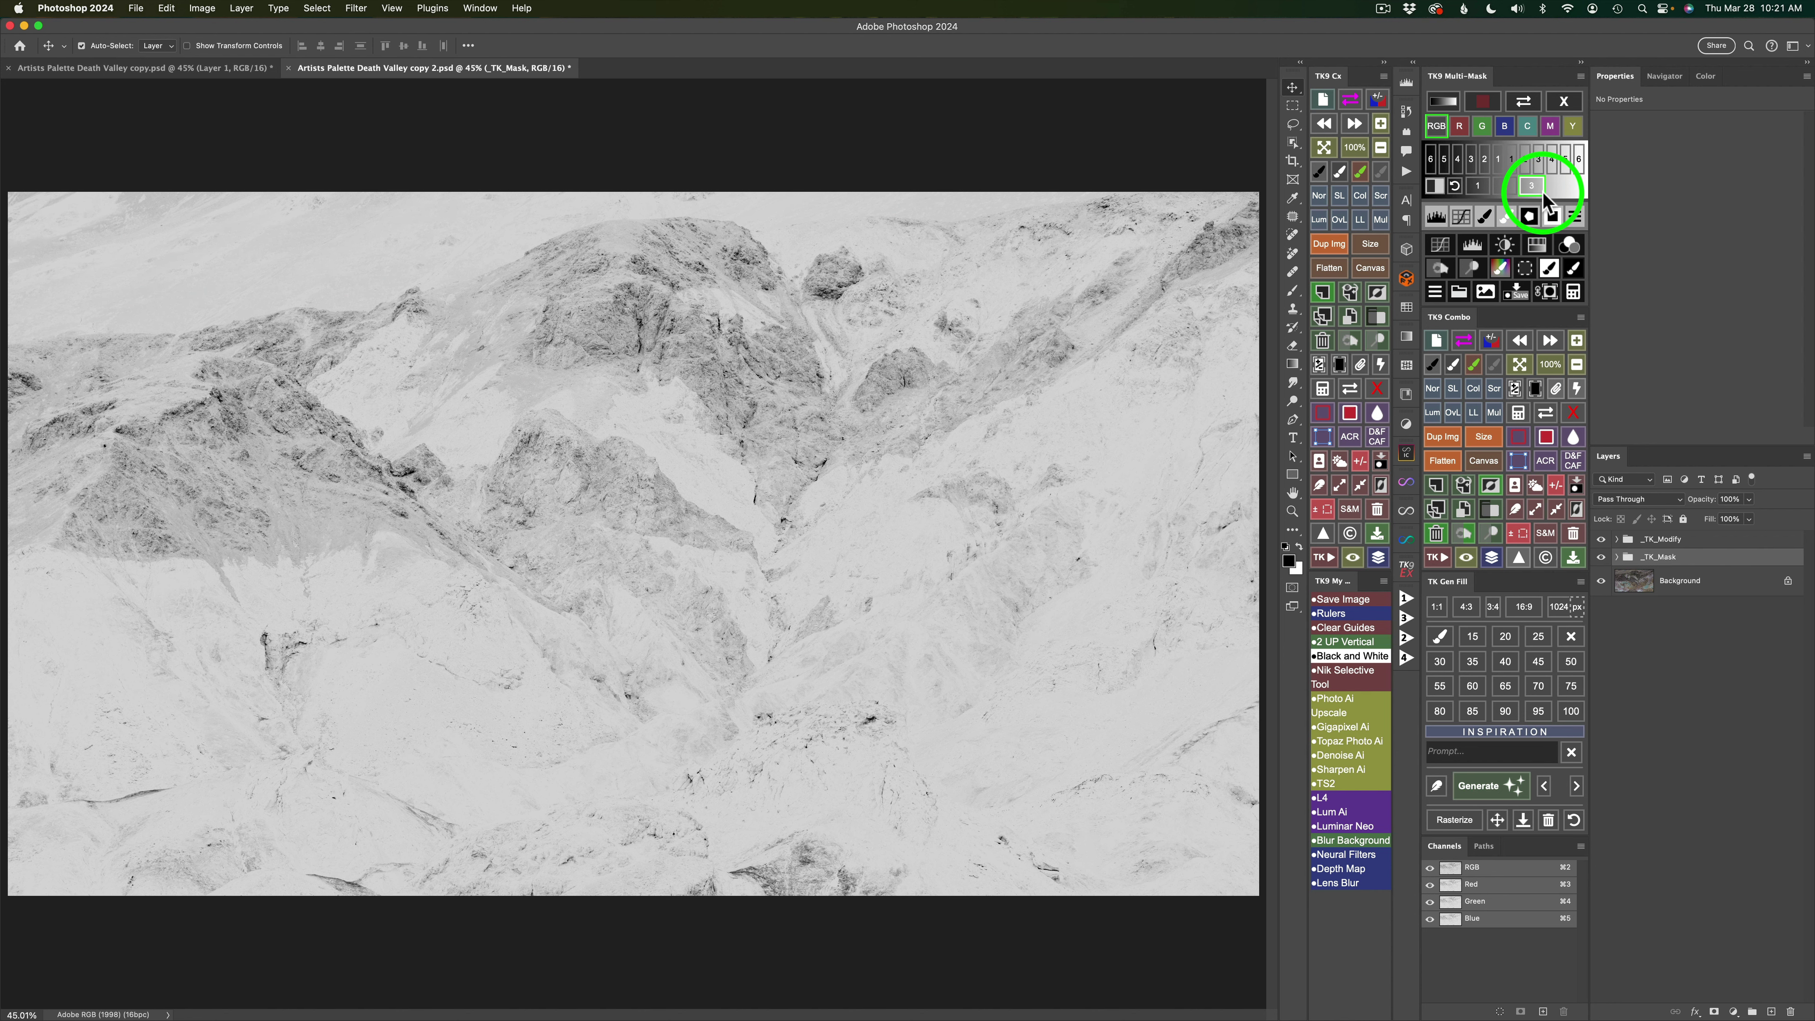
pyautogui.click(1569, 247)
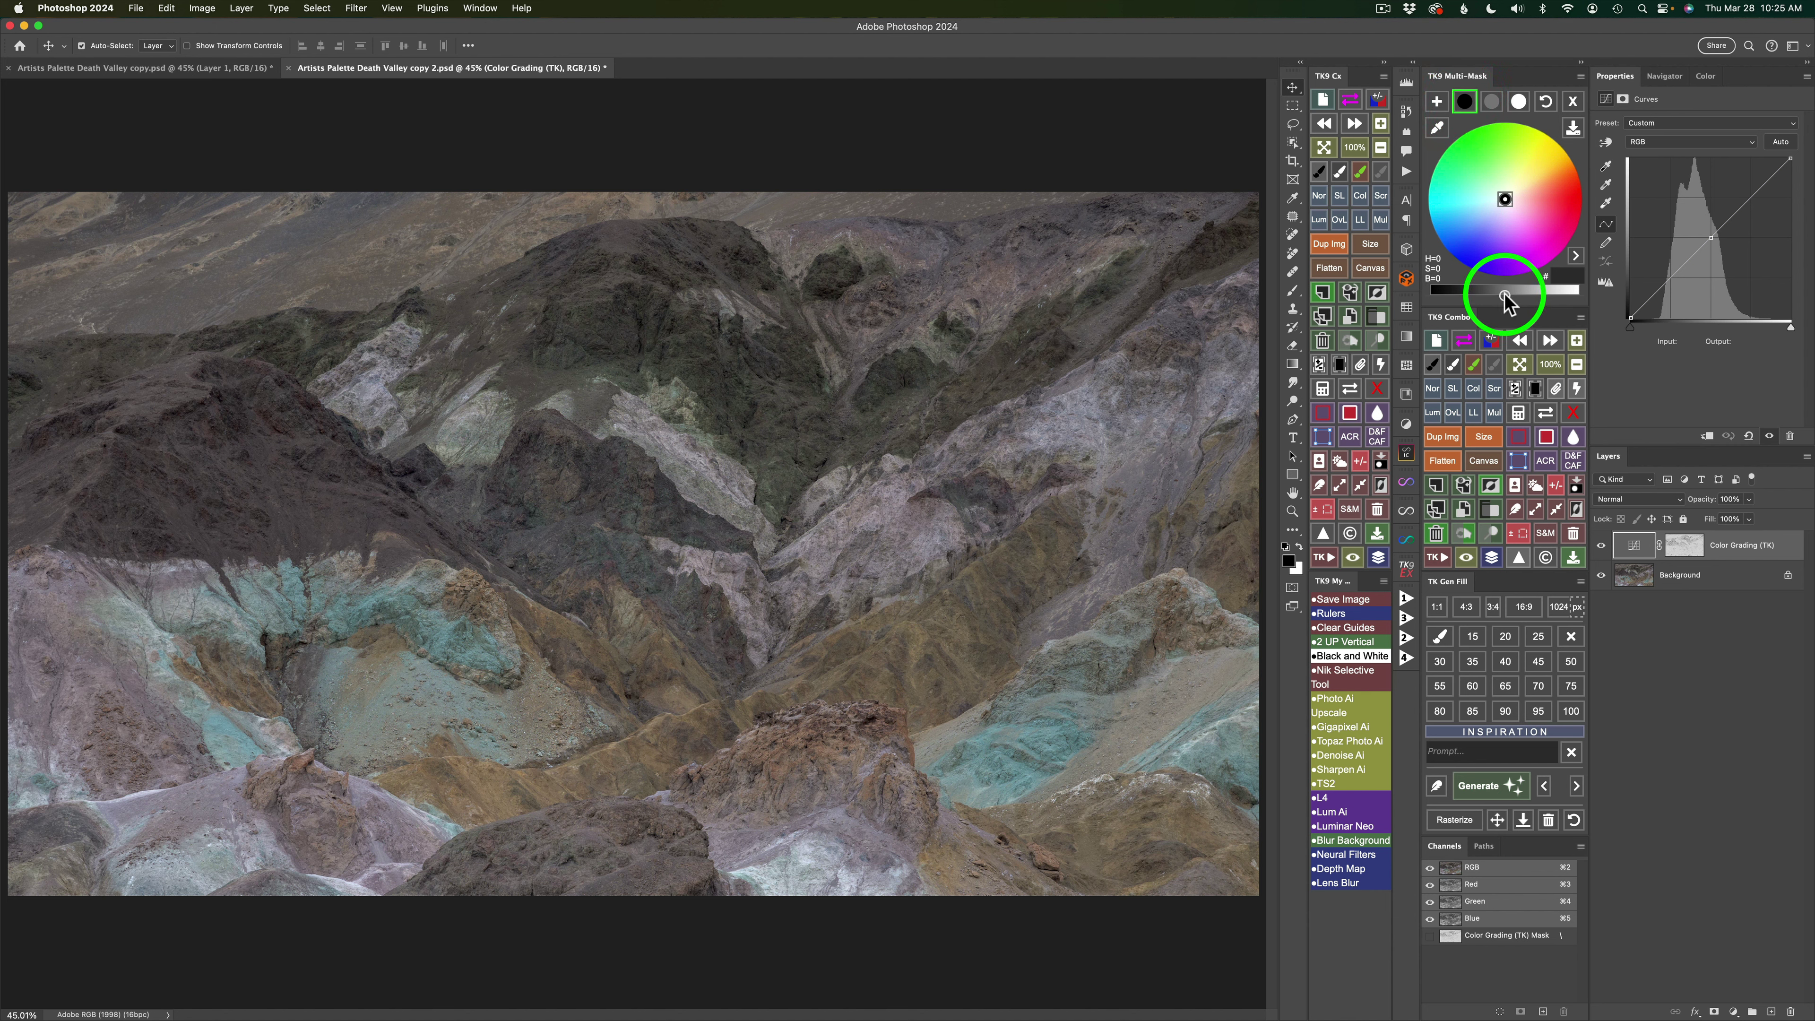
# Set the Color Grading layer's brightness to -43 for the shadows and 43 for the highlights.
pyautogui.moveTo(1505, 296); pyautogui.dragTo(1456, 295)
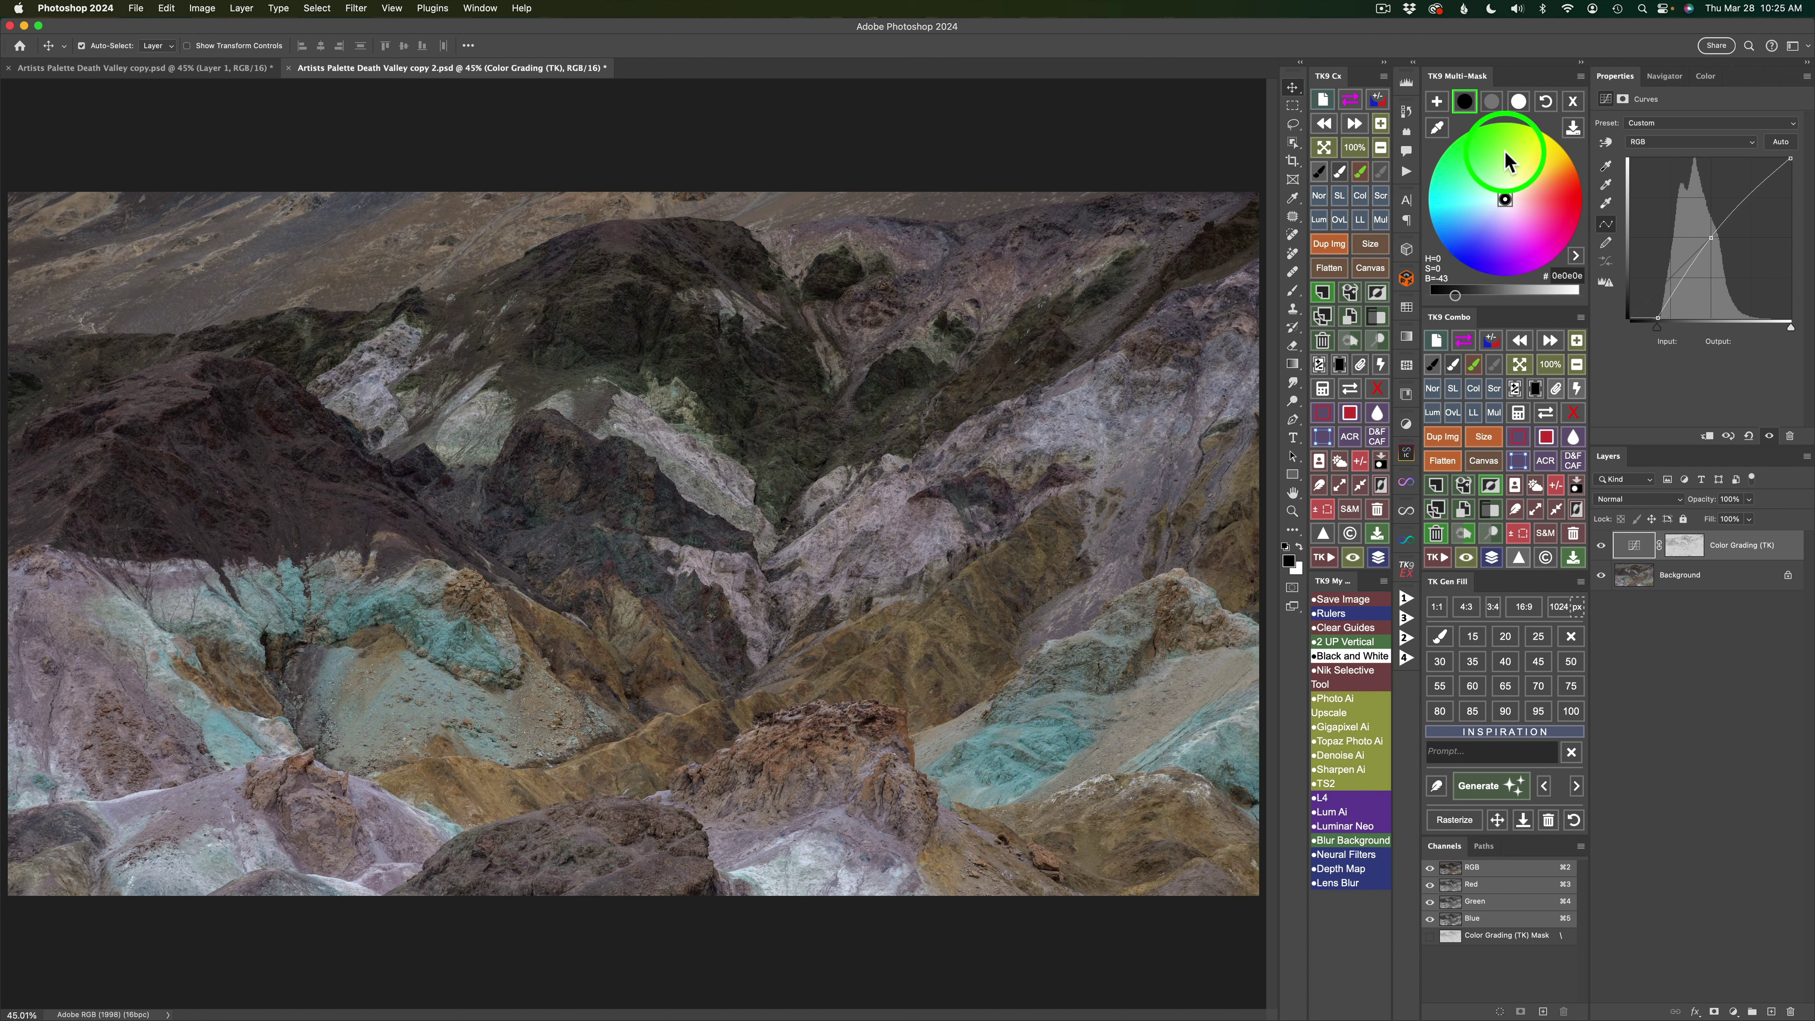
pyautogui.click(1520, 99)
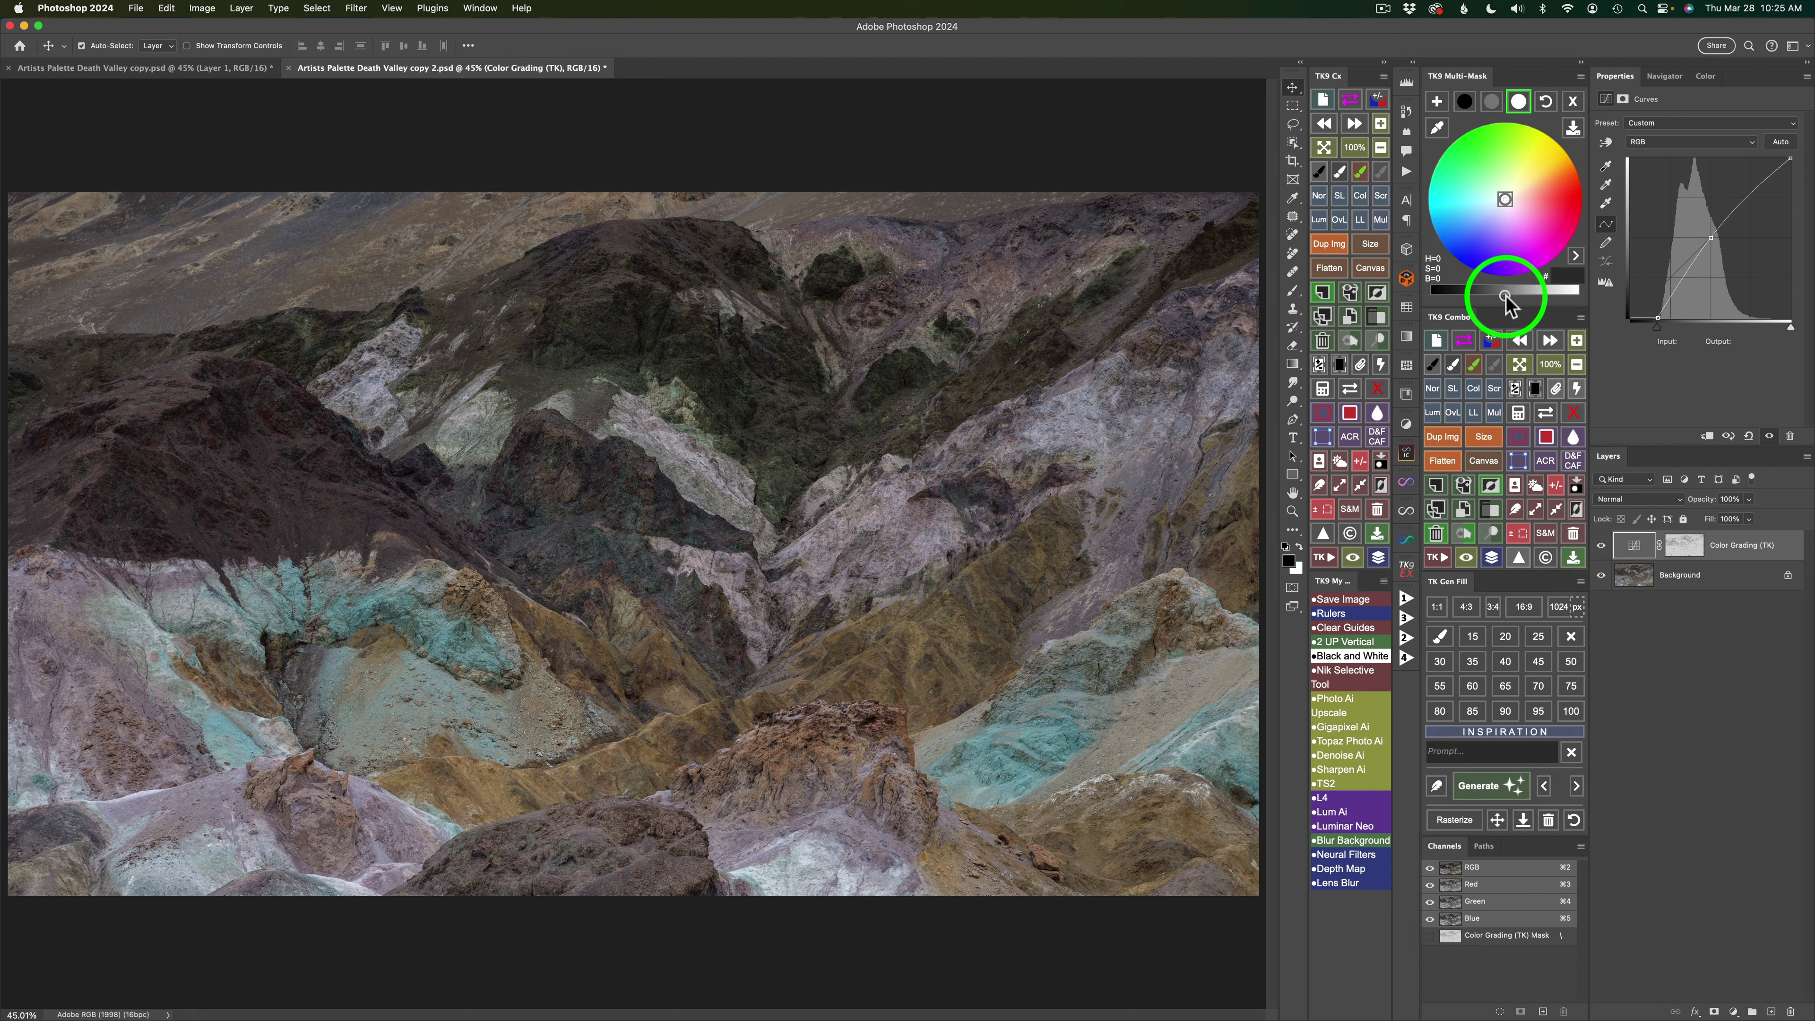
pyautogui.moveTo(1507, 296); pyautogui.dragTo(1508, 297)
pyautogui.click(1556, 296)
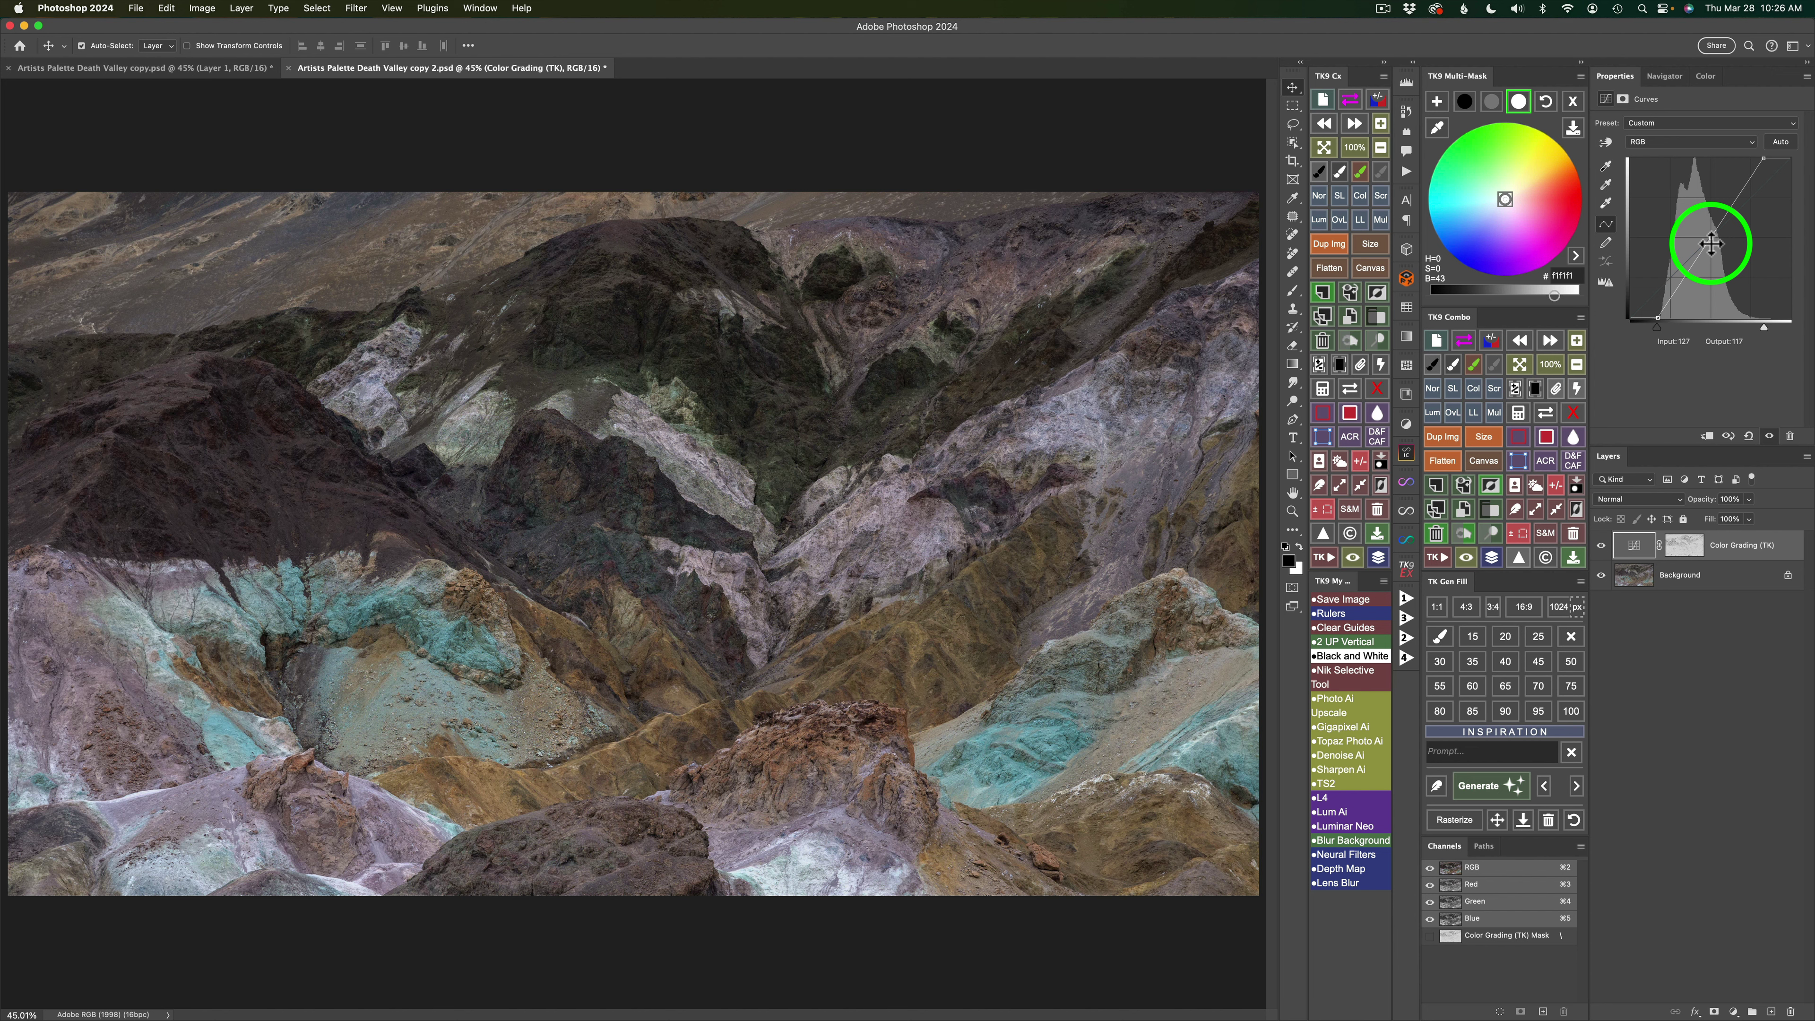
pyautogui.click(1711, 244)
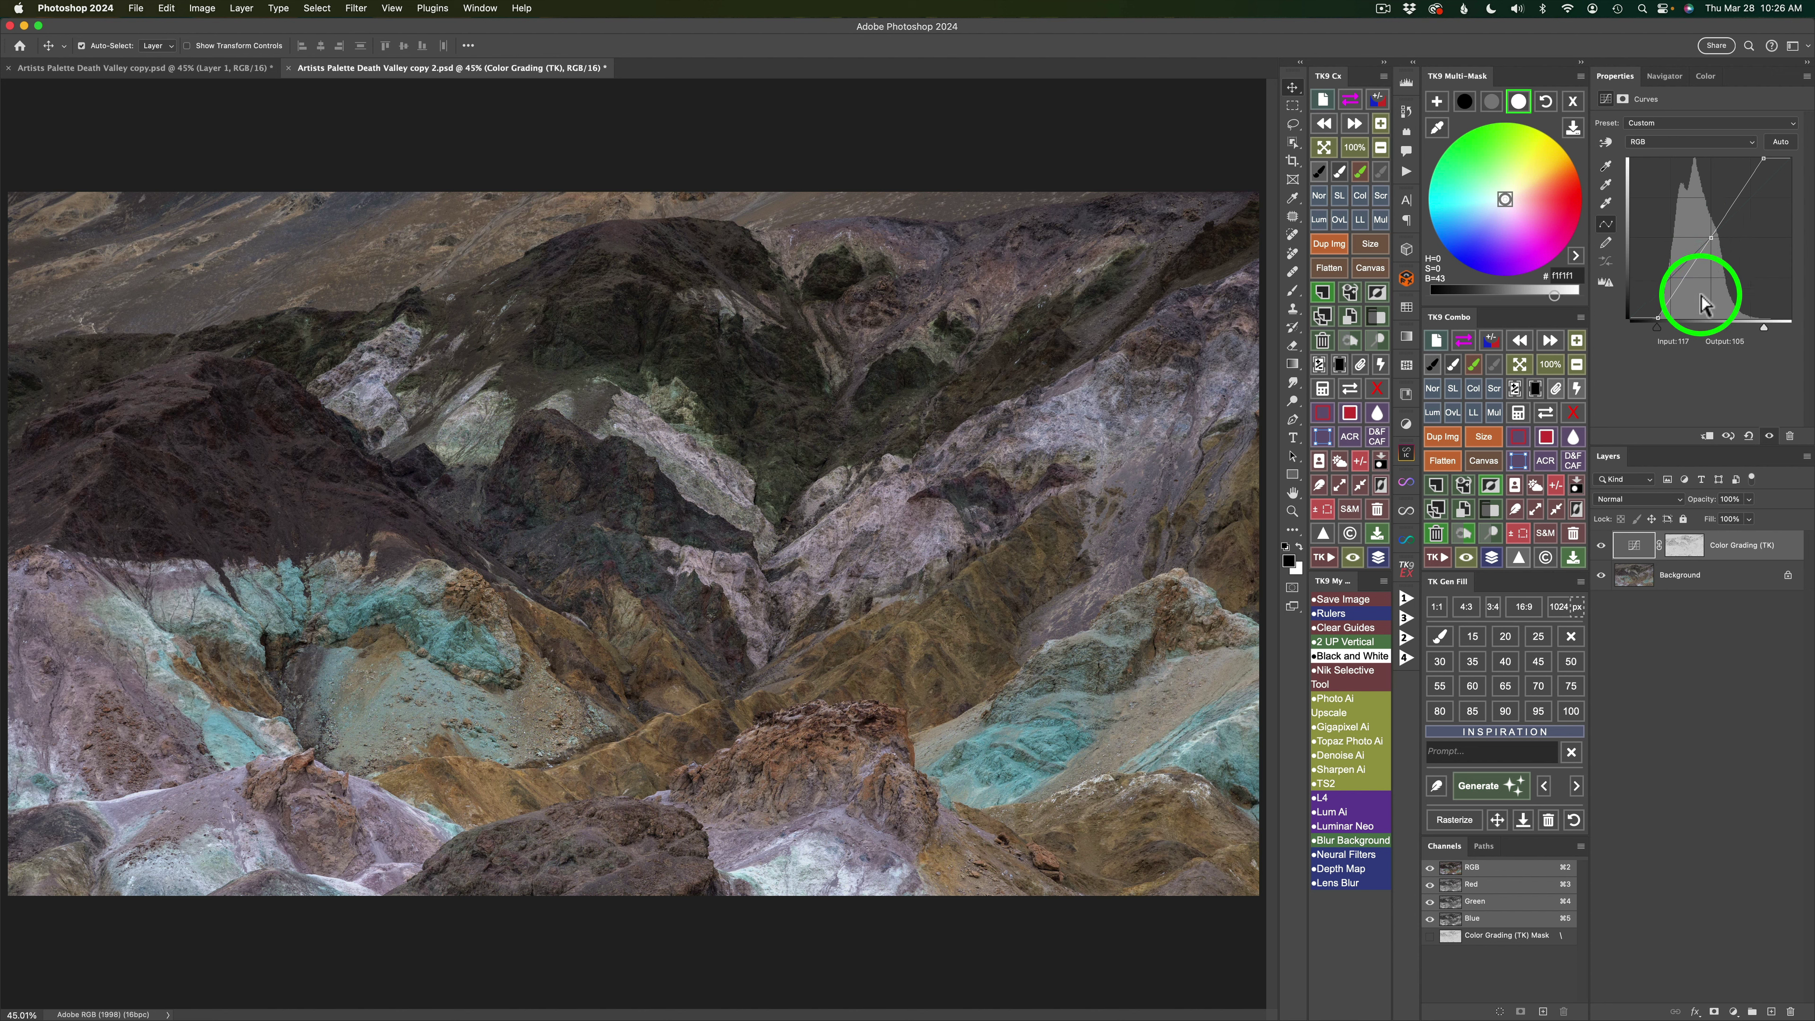
pyautogui.moveTo(1658, 318); pyautogui.dragTo(1658, 317)
pyautogui.moveTo(1763, 159); pyautogui.dragTo(1766, 161)
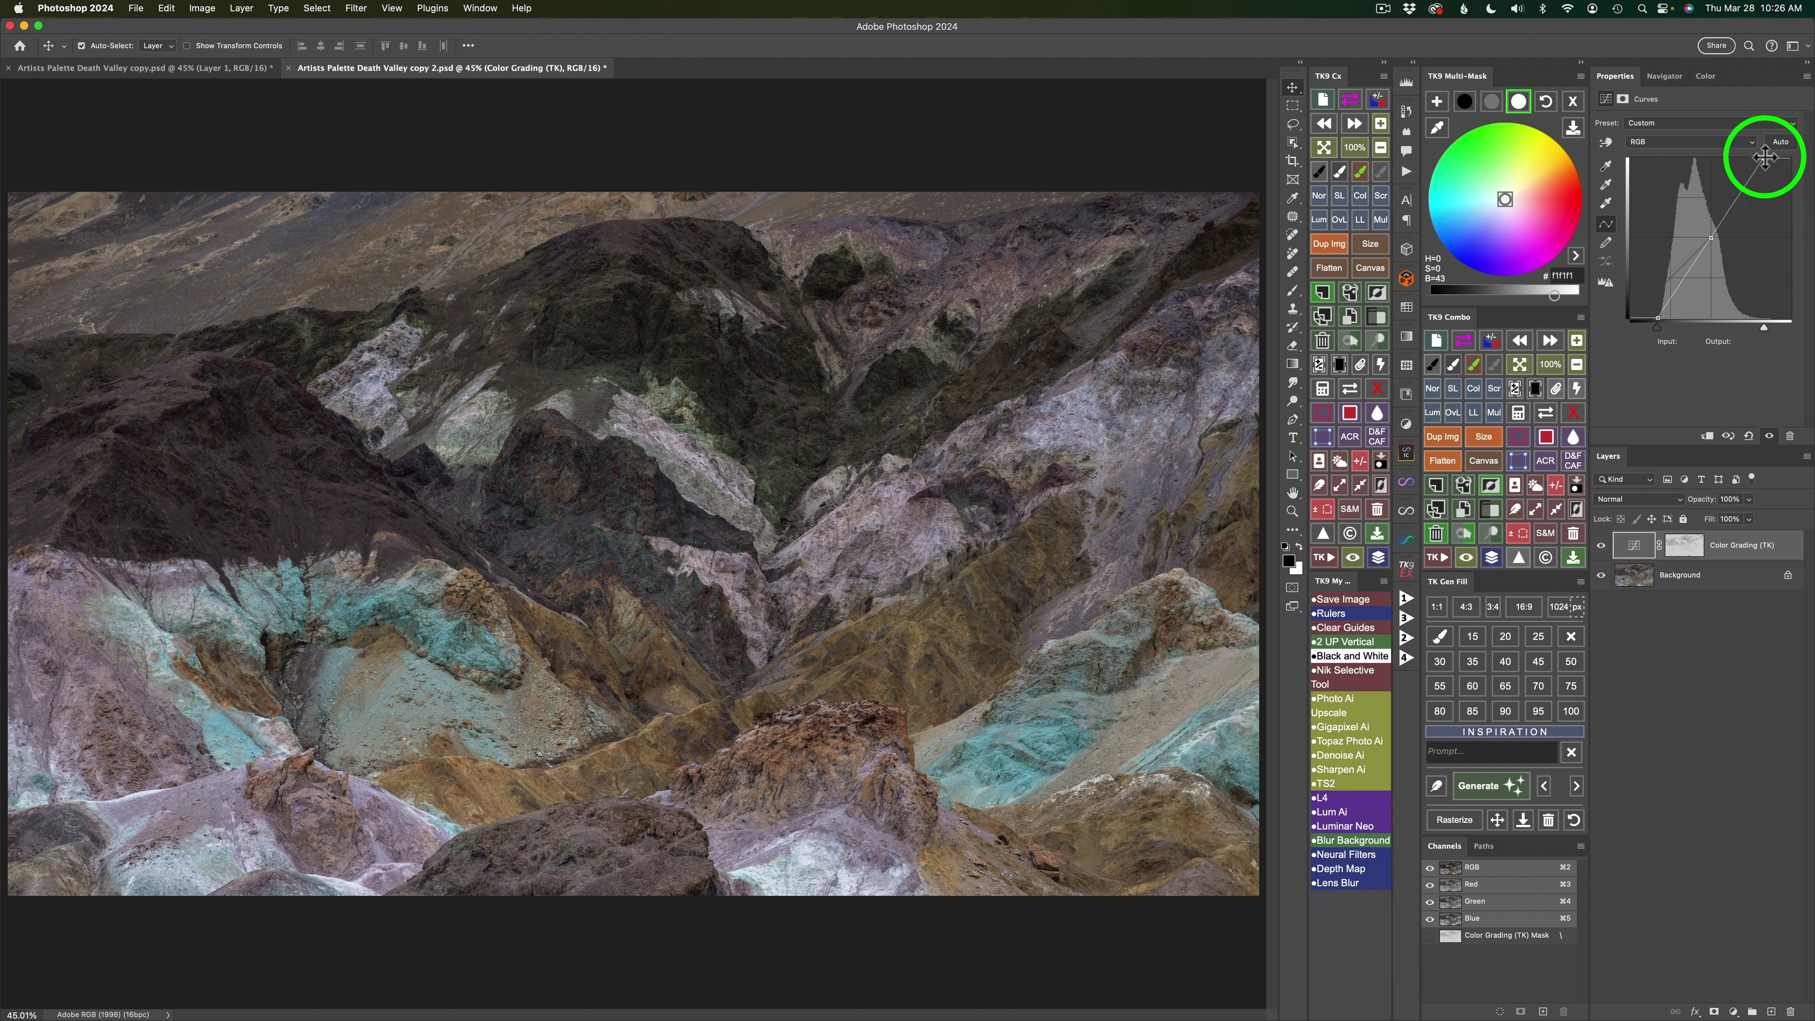
# Set the Color Grading midtones brightness to 26, compare the image with and without the layer, and close the color grading controls.
pyautogui.click(1493, 103)
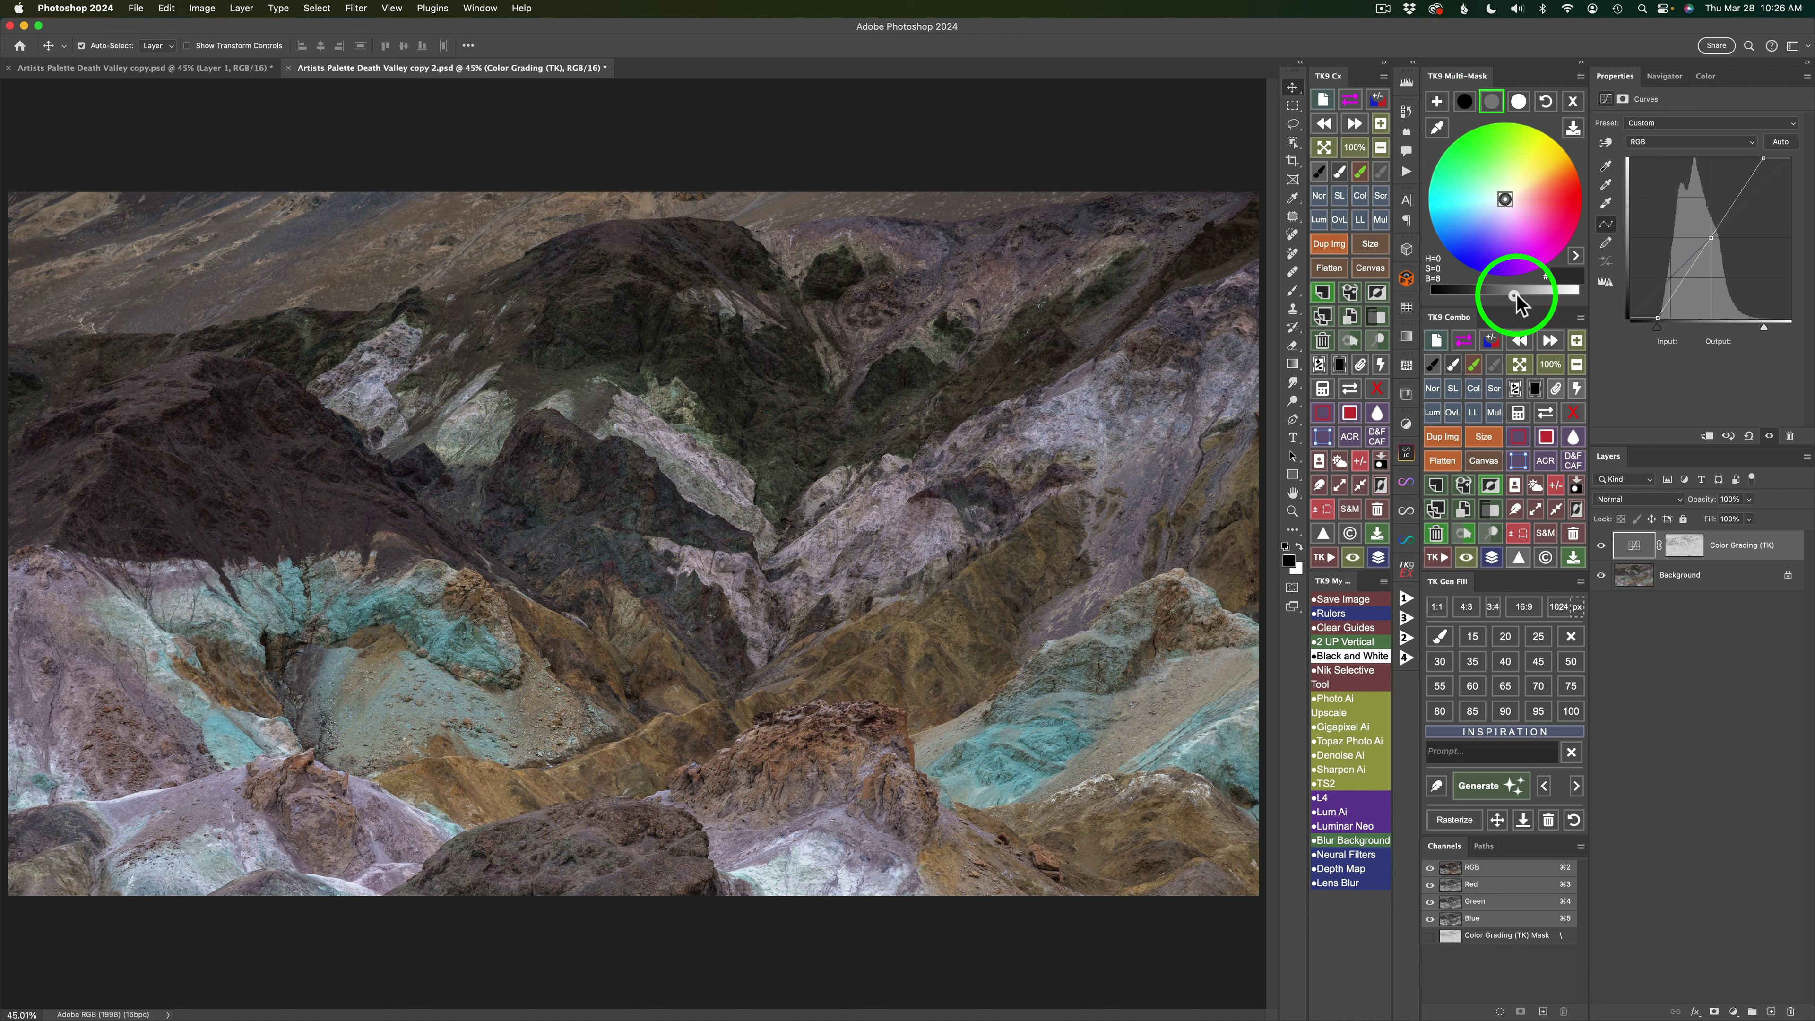
pyautogui.moveTo(1516, 294); pyautogui.dragTo(1536, 291)
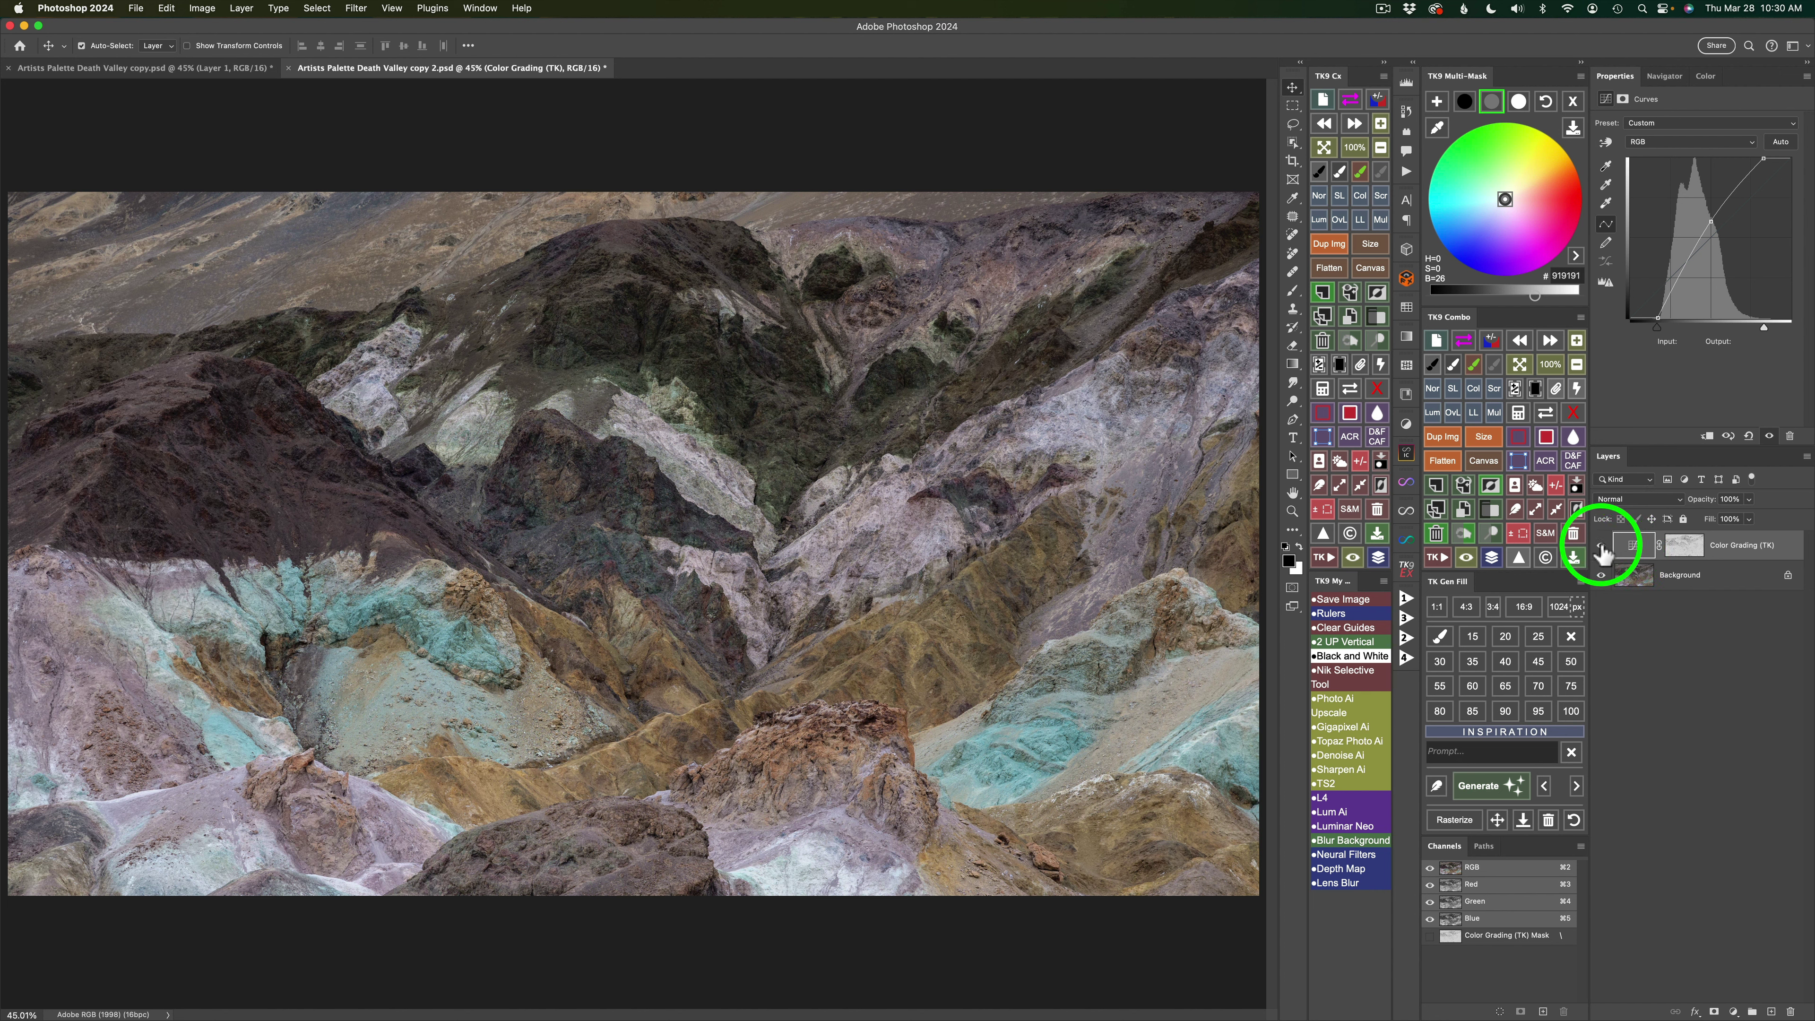
pyautogui.click(1601, 547)
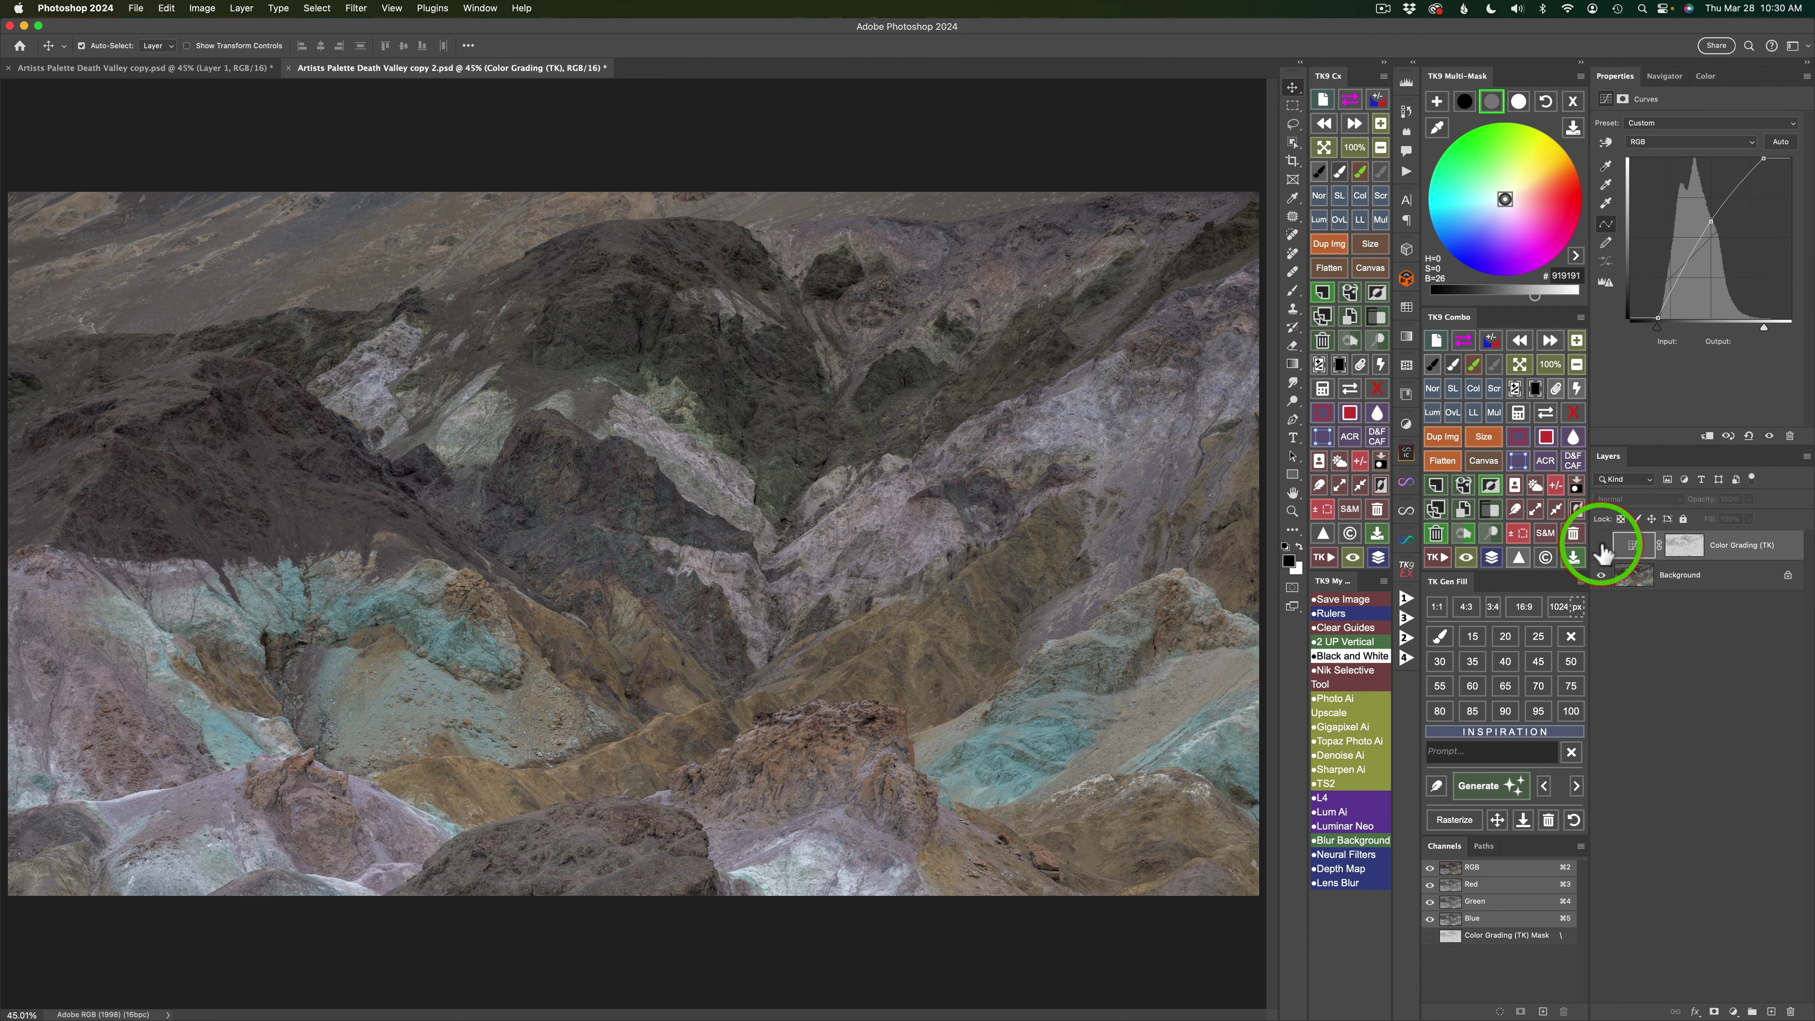
pyautogui.click(1601, 547)
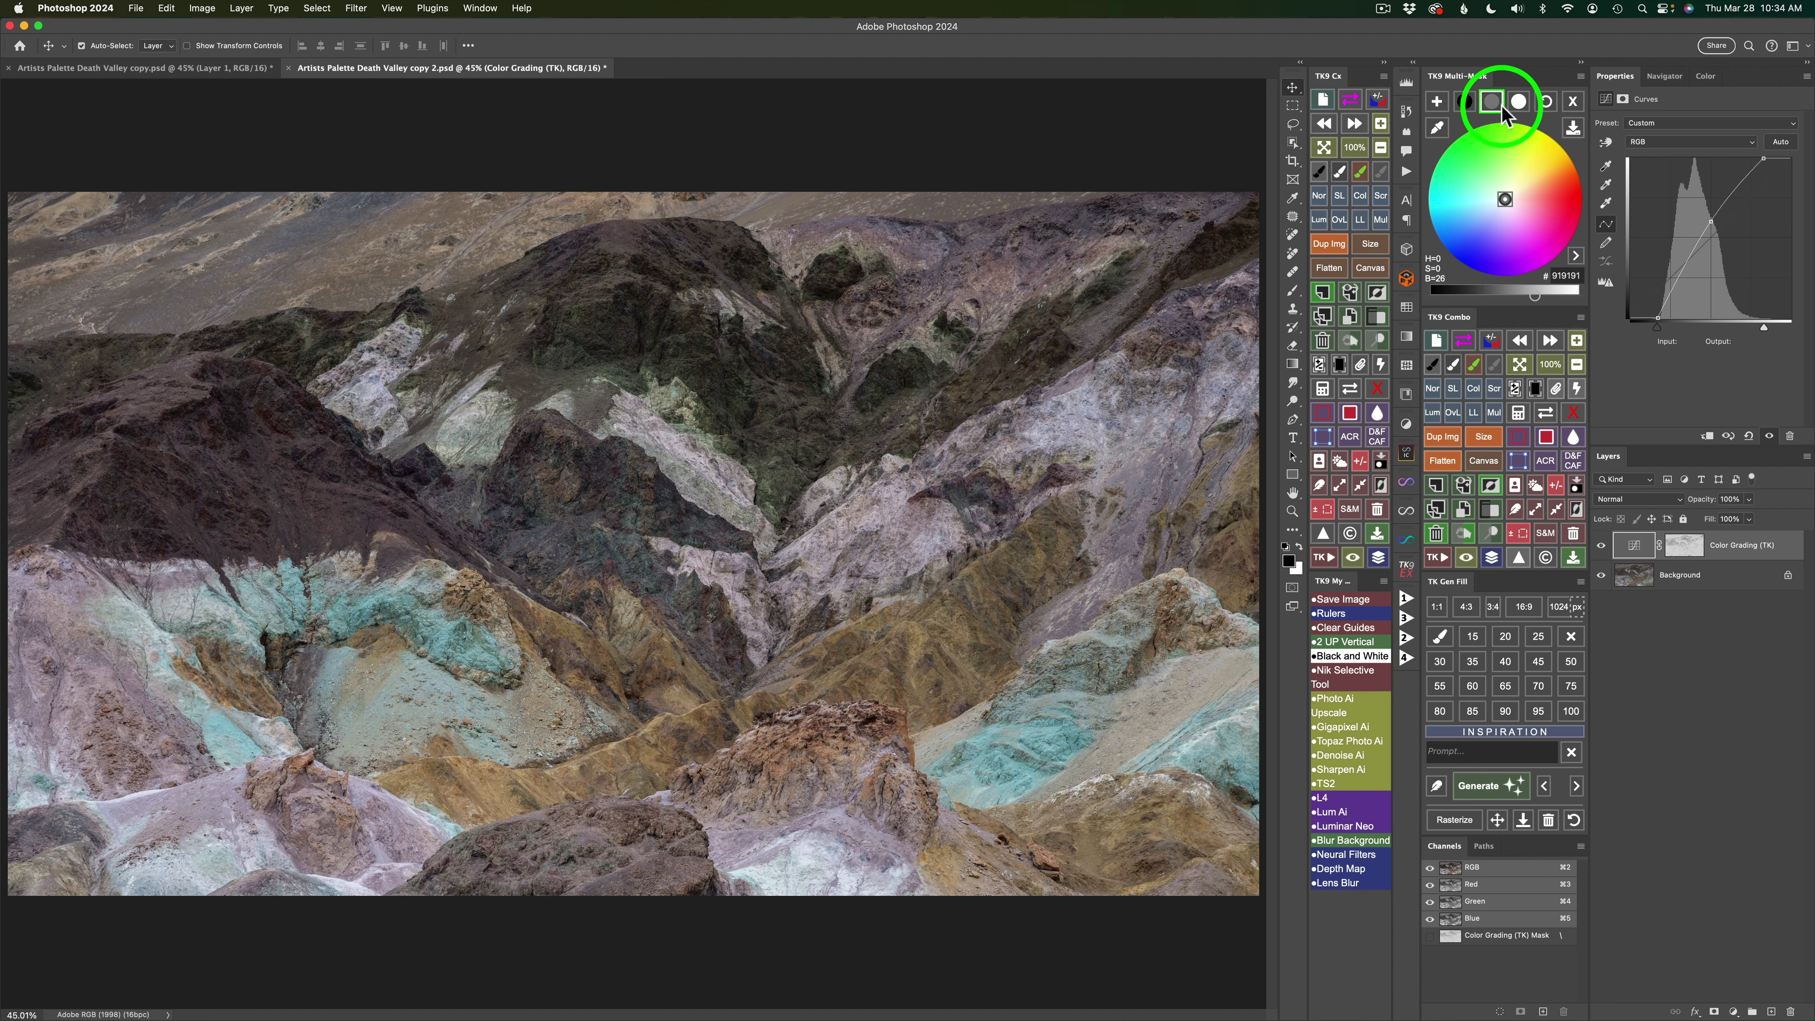
pyautogui.click(1574, 106)
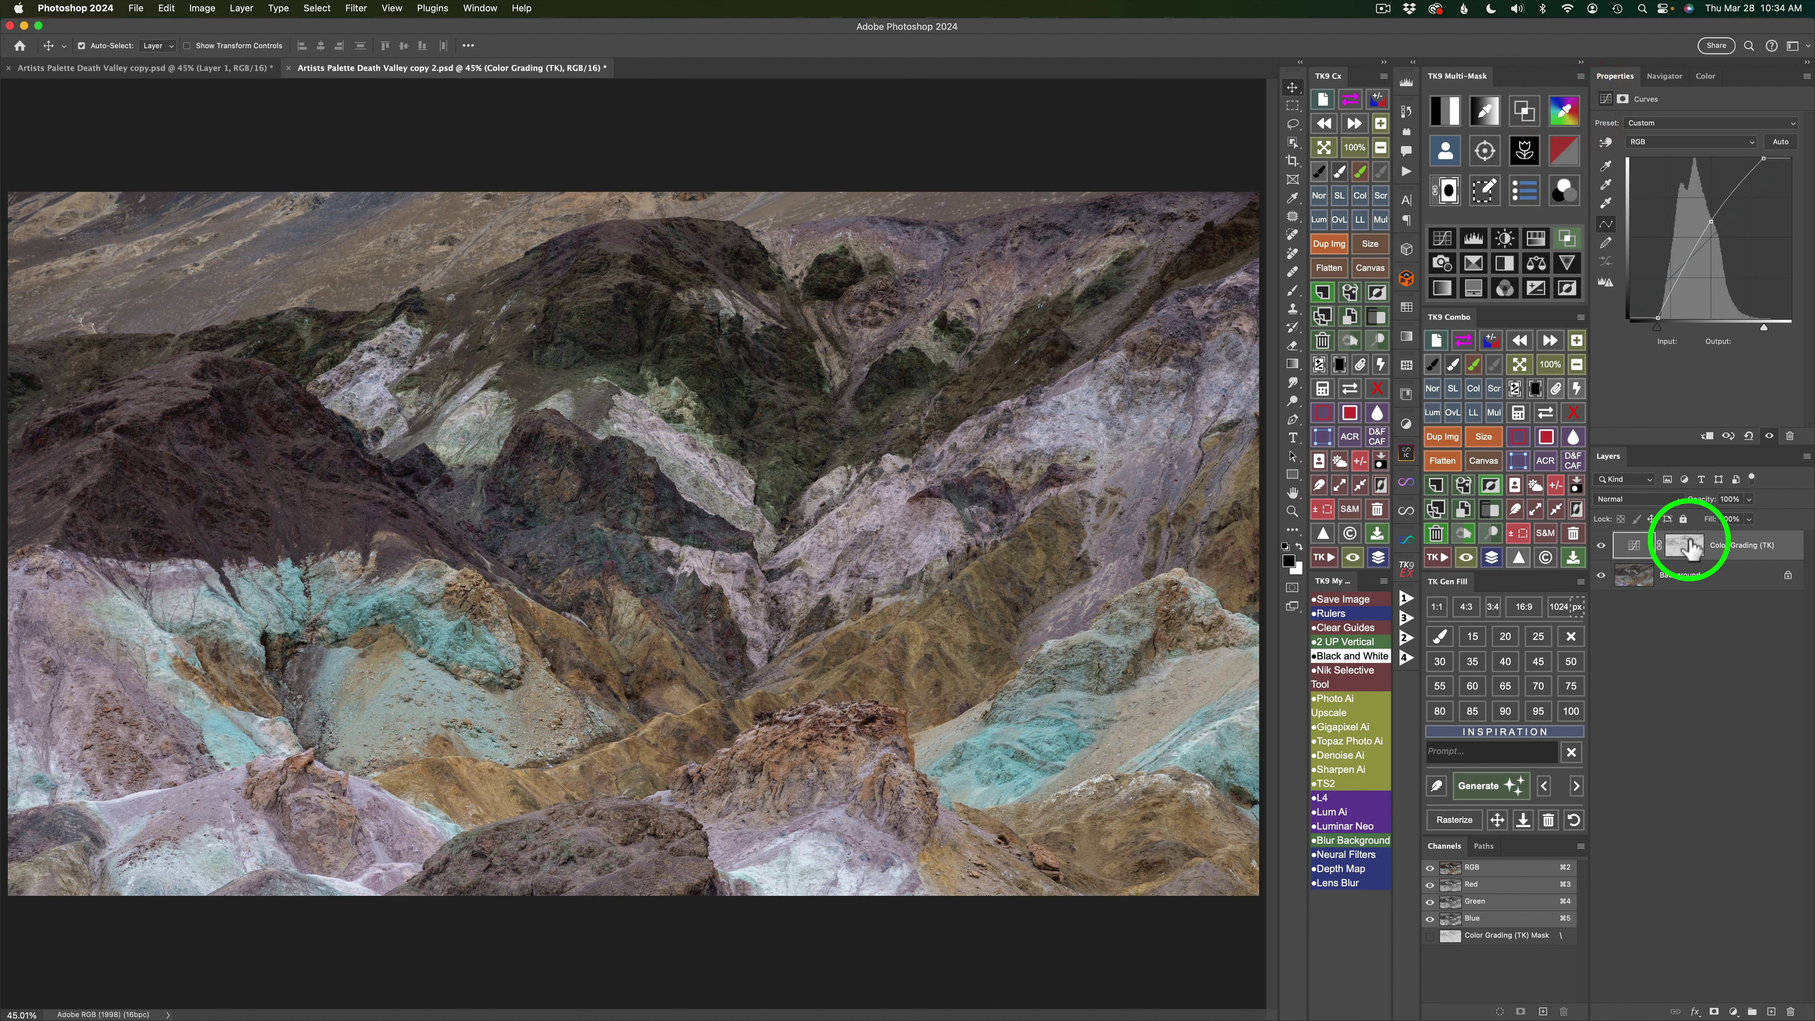
# Generate a darks 3 luminosity mask and output it as the mask of a Curves adjustment layer.
pyautogui.click(1451, 113)
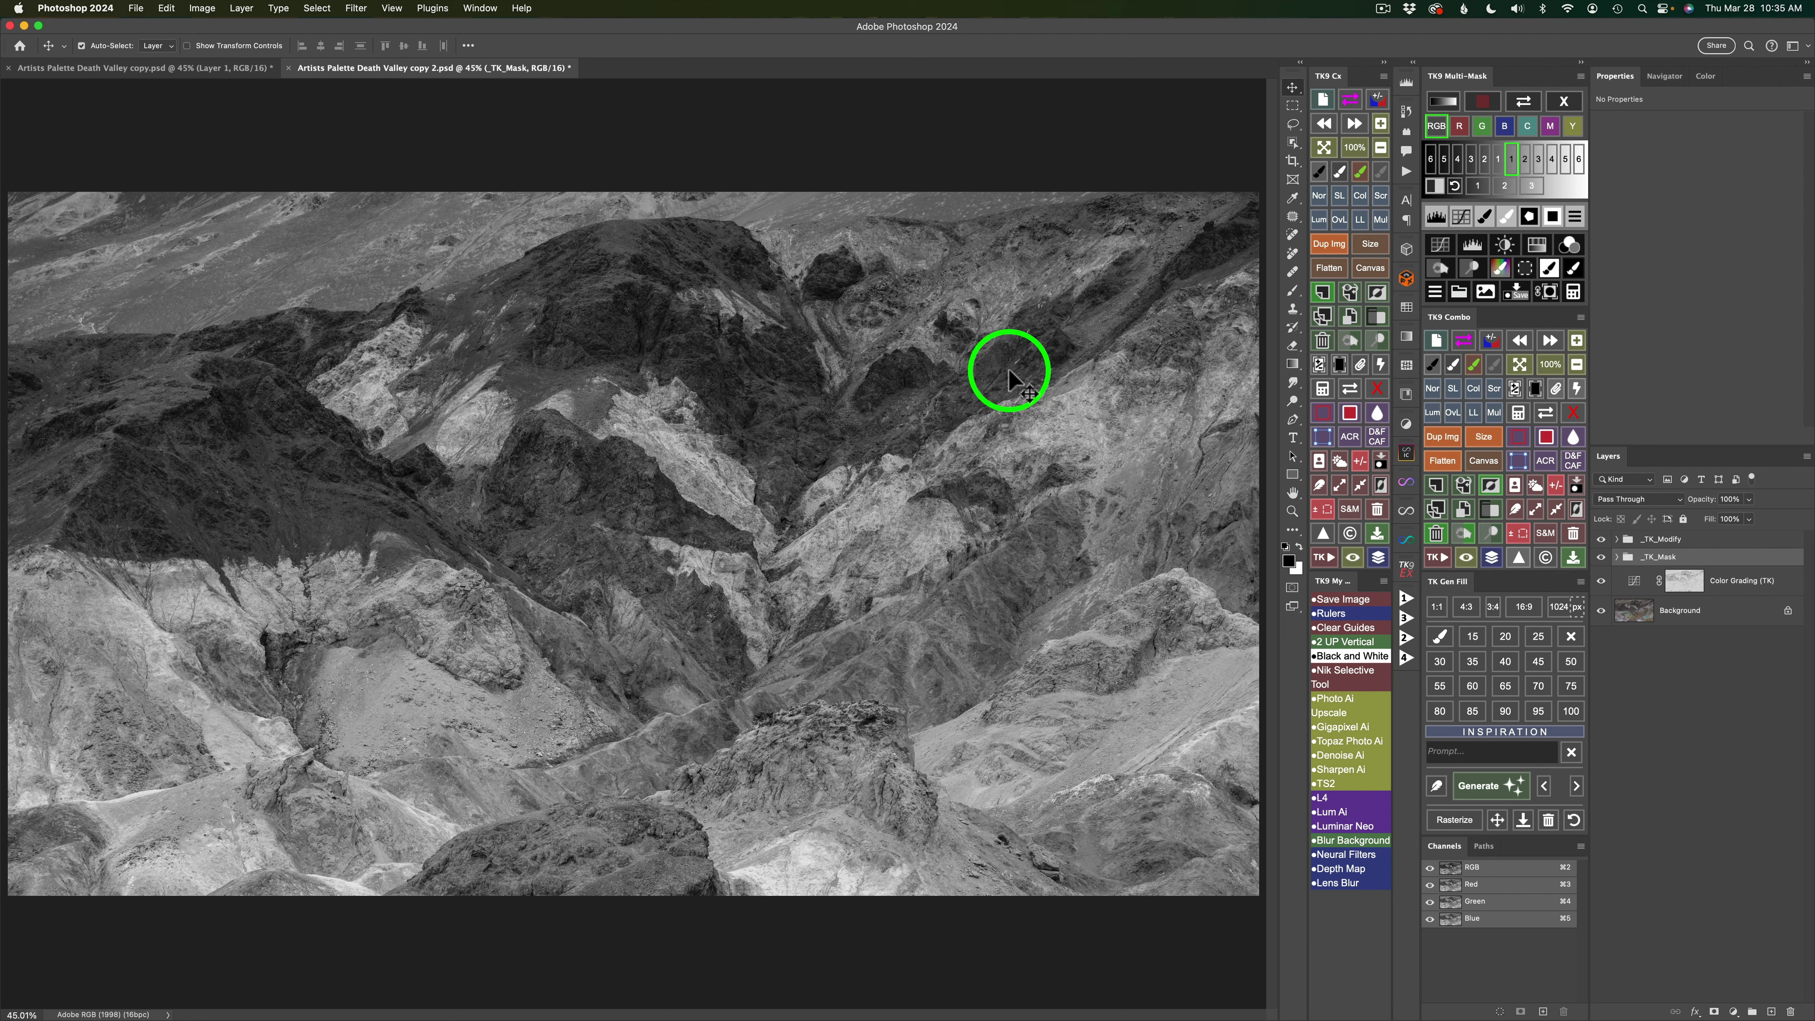
pyautogui.click(1498, 157)
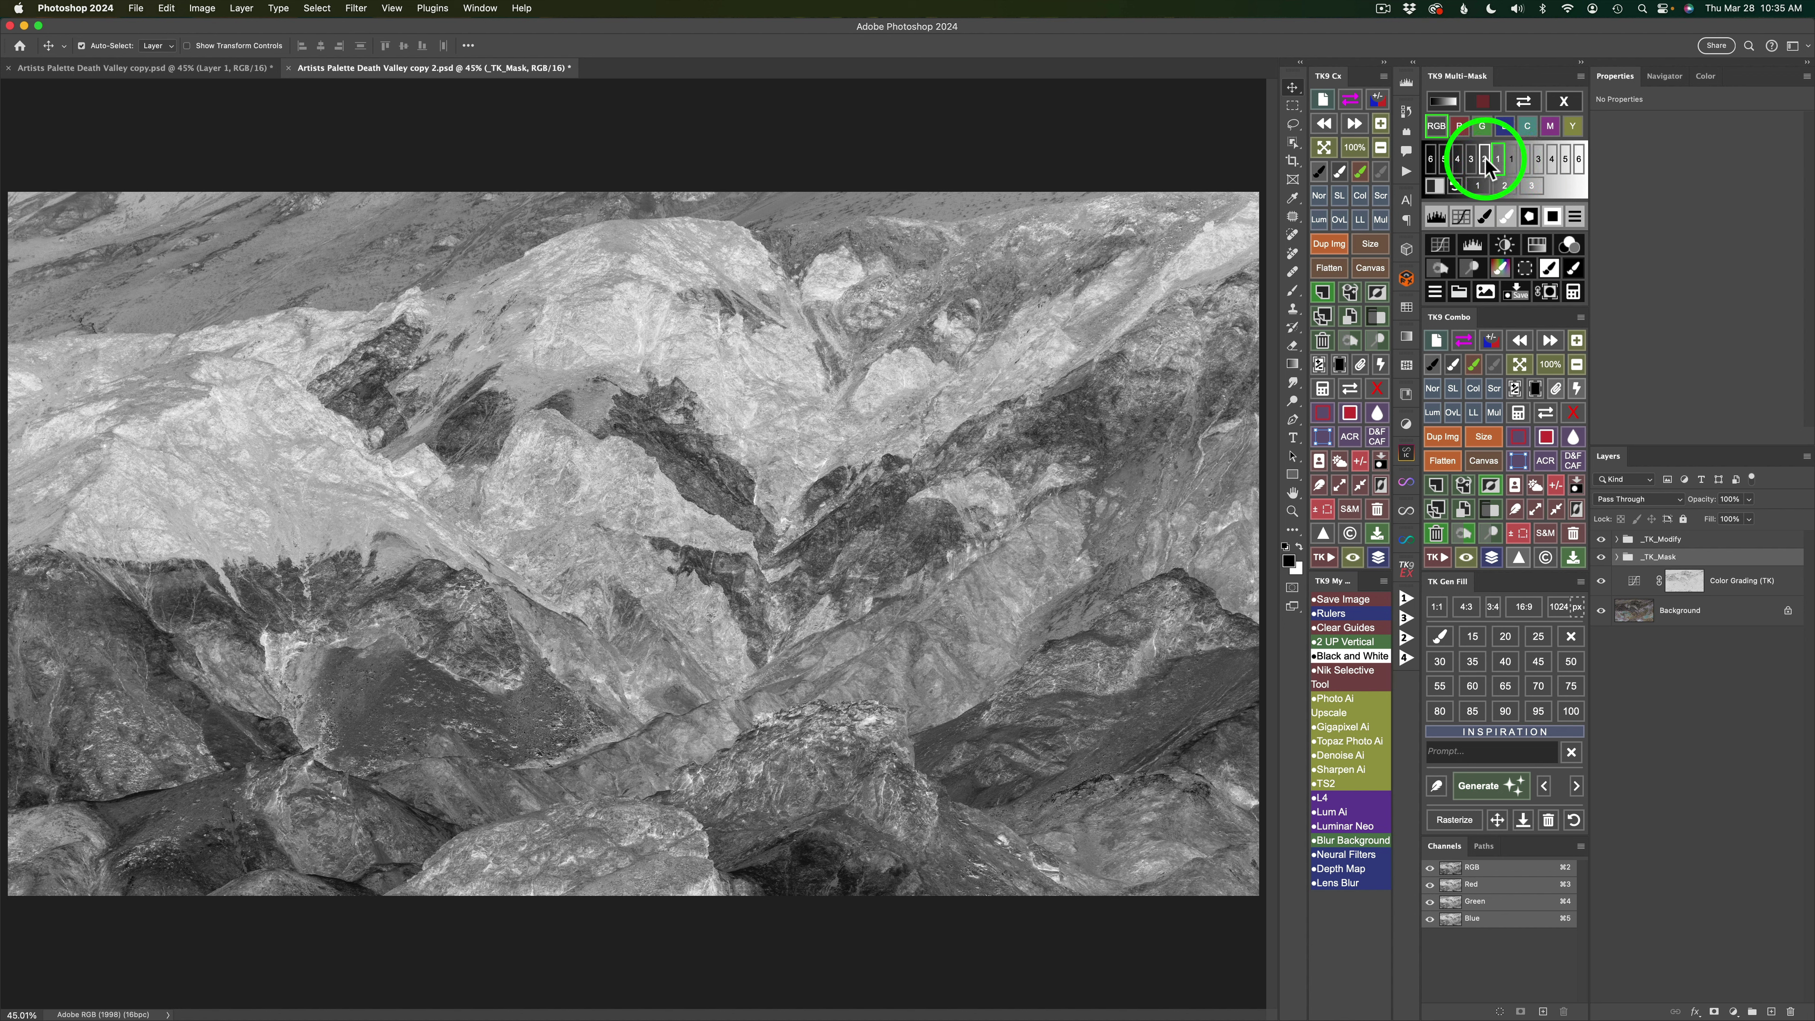
pyautogui.click(1485, 159)
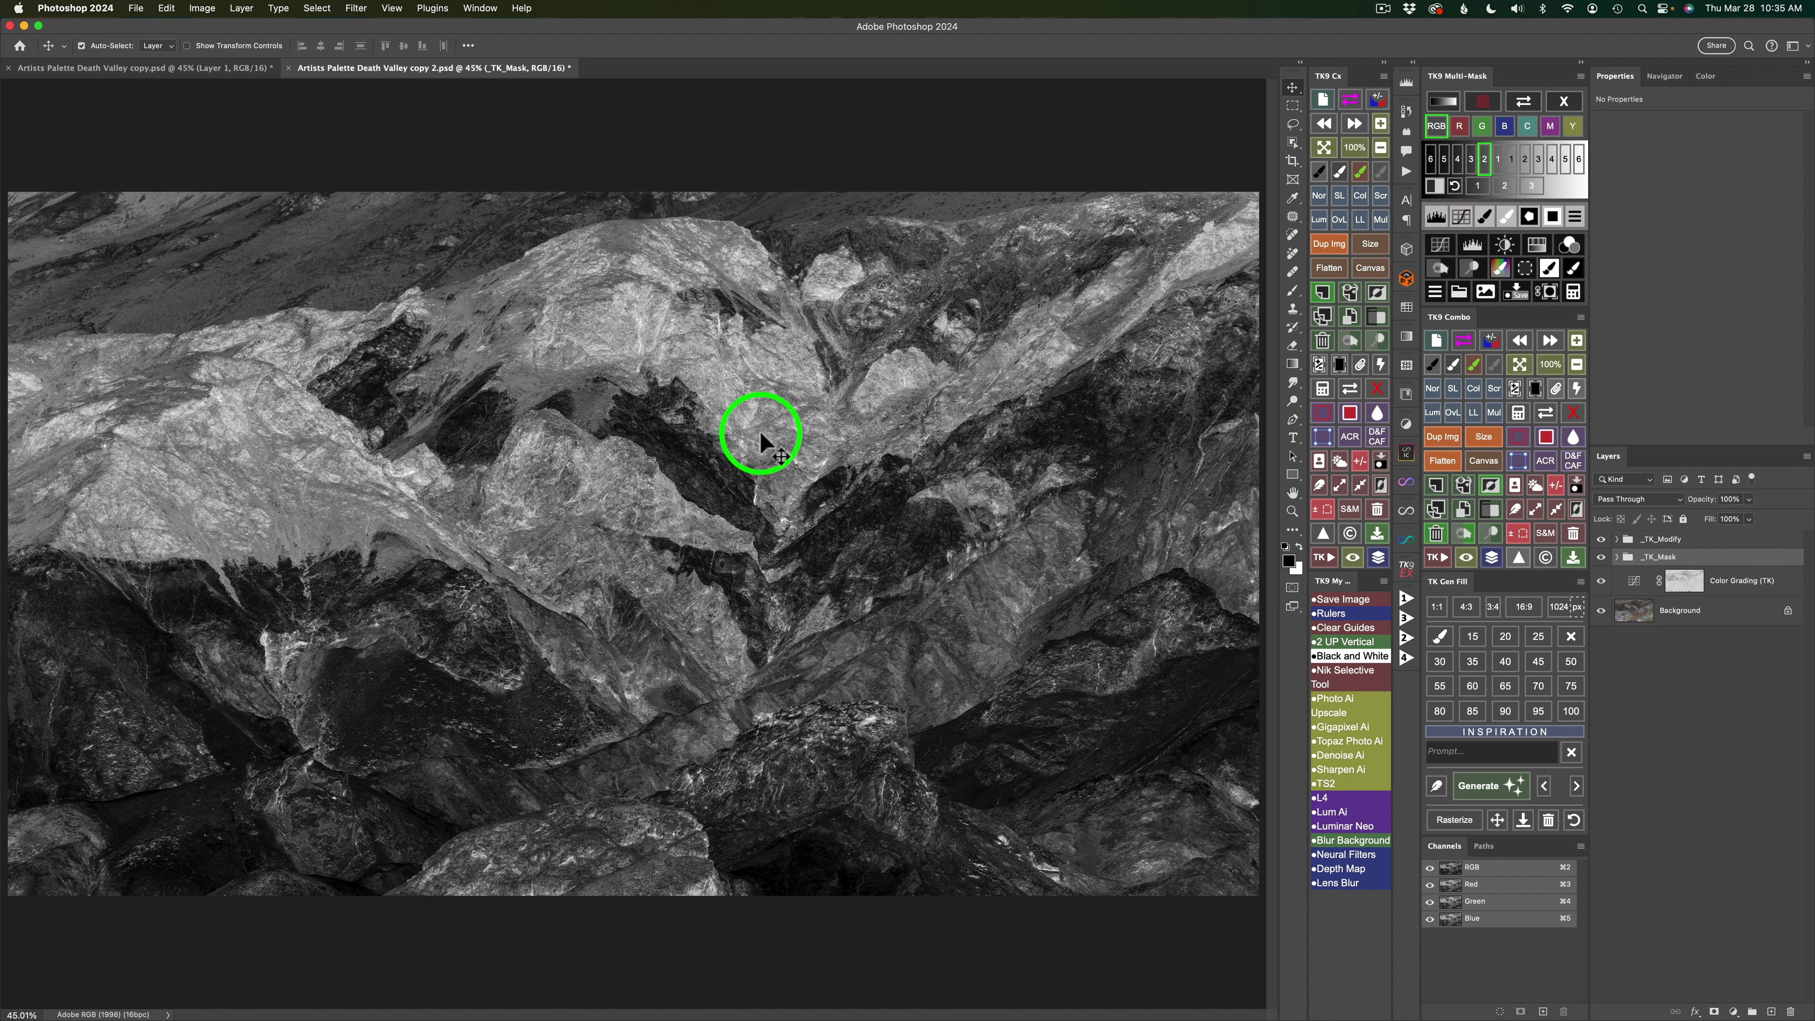
pyautogui.click(1472, 159)
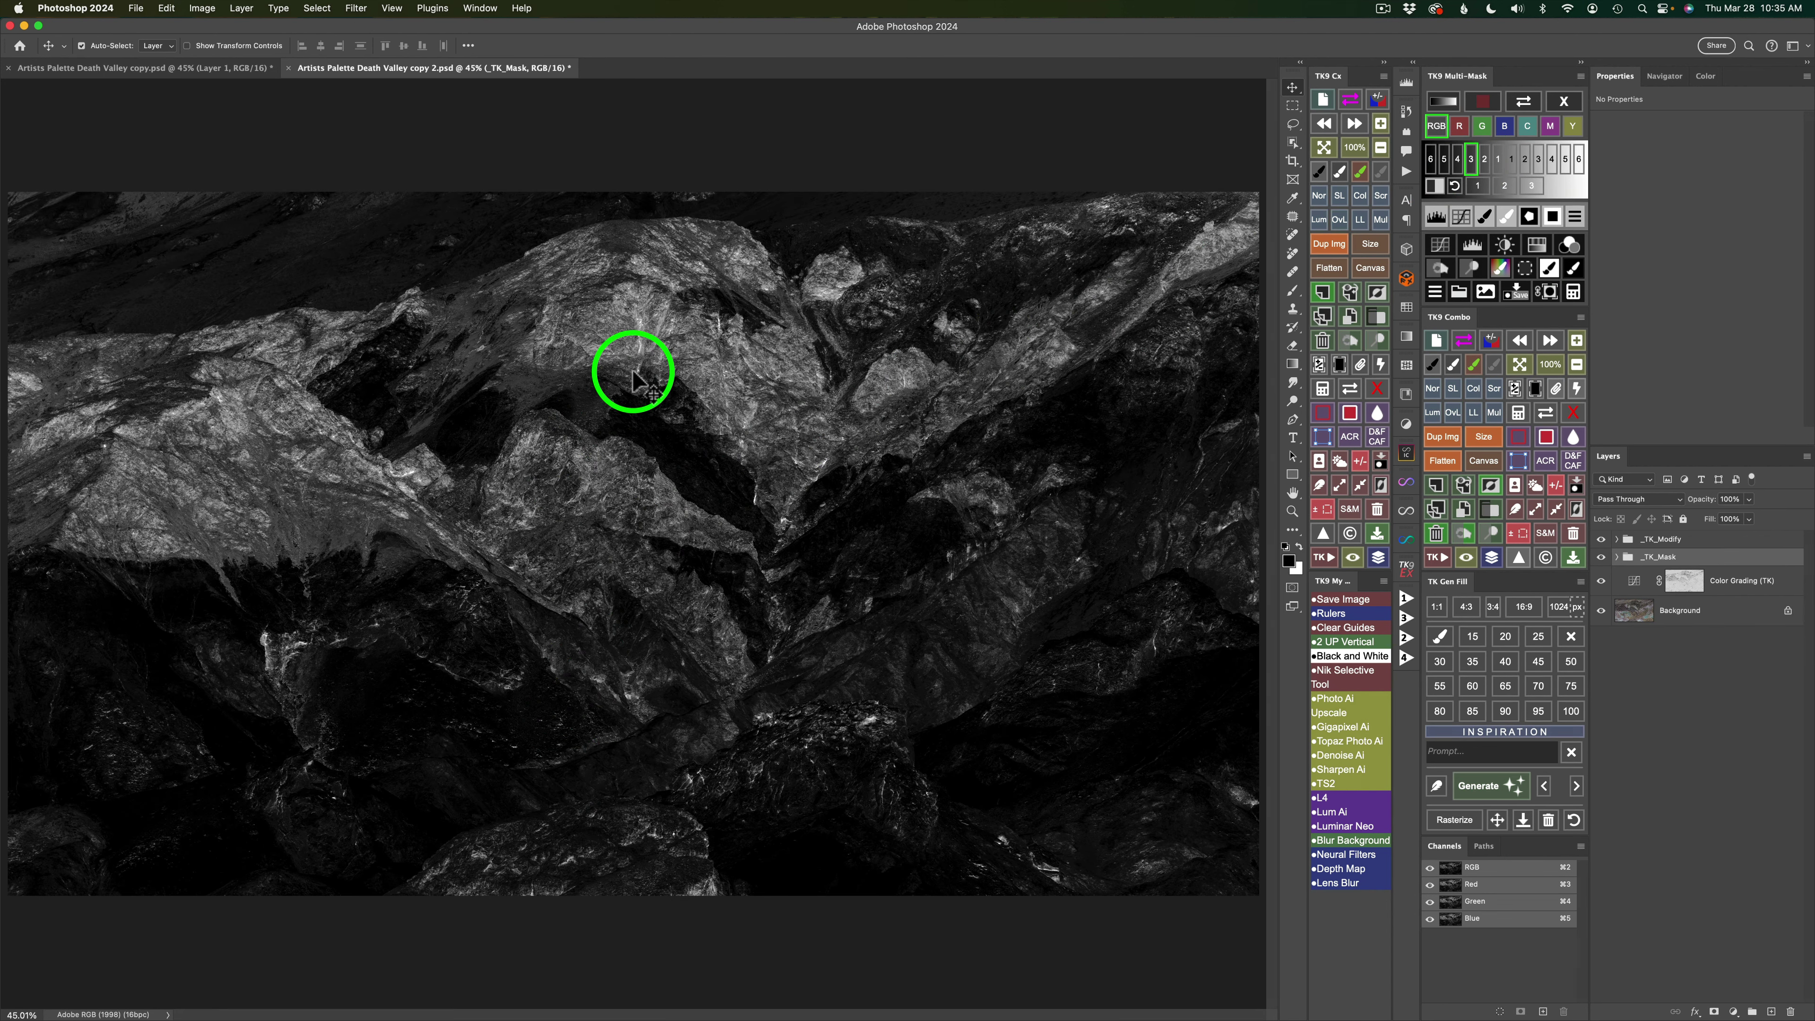
pyautogui.click(1442, 247)
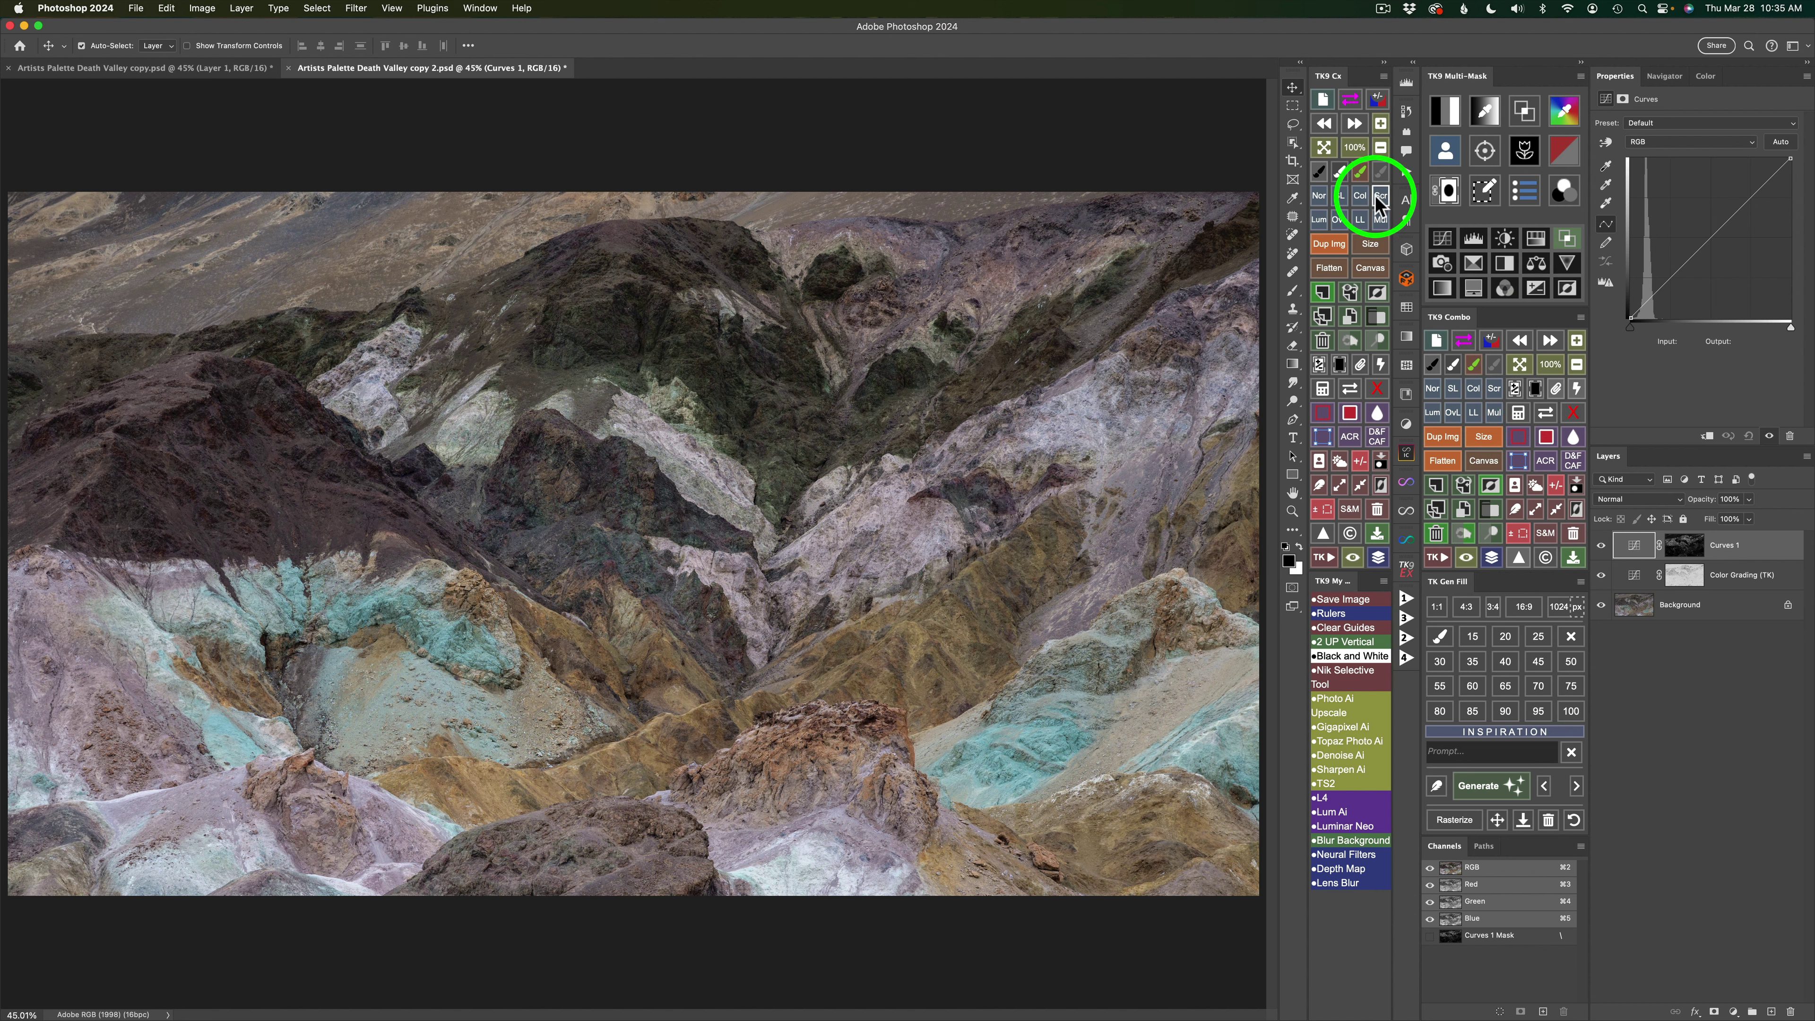
# Set the masked Curves layer to Multiply blending at 50% opacity and compare the image with and without it.
pyautogui.click(1494, 414)
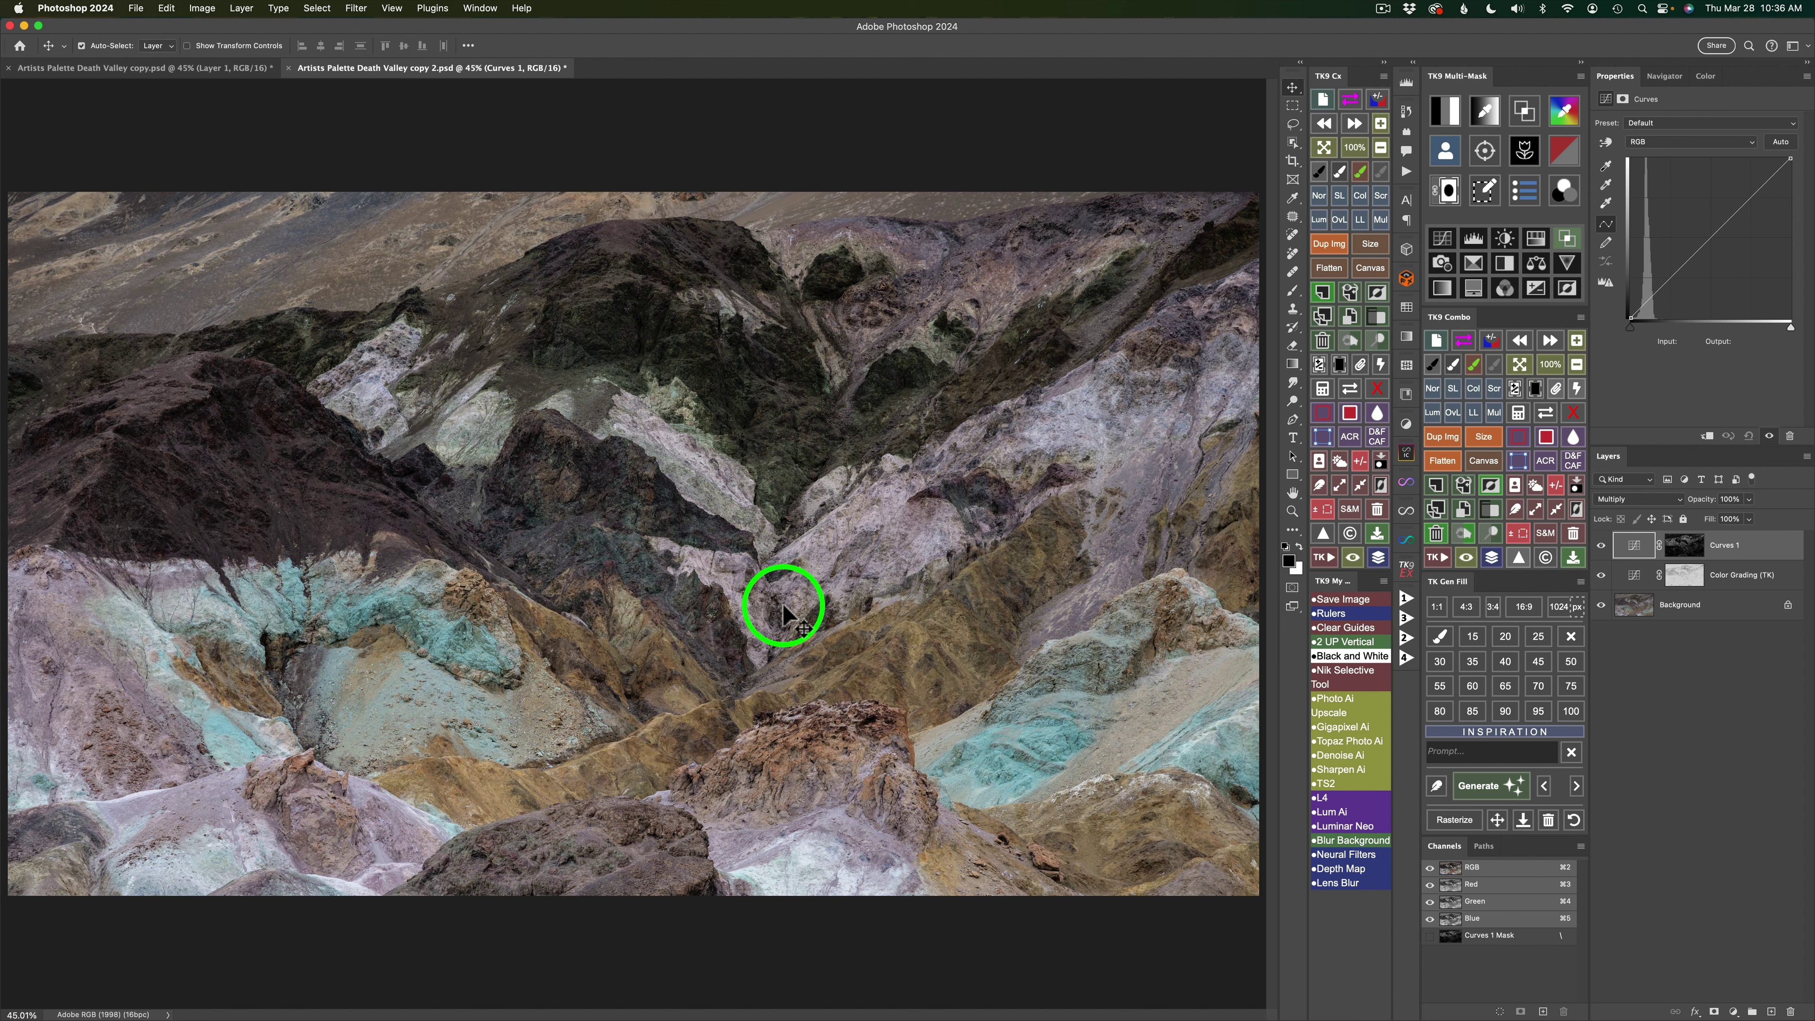
pyautogui.click(1601, 548)
pyautogui.click(1602, 548)
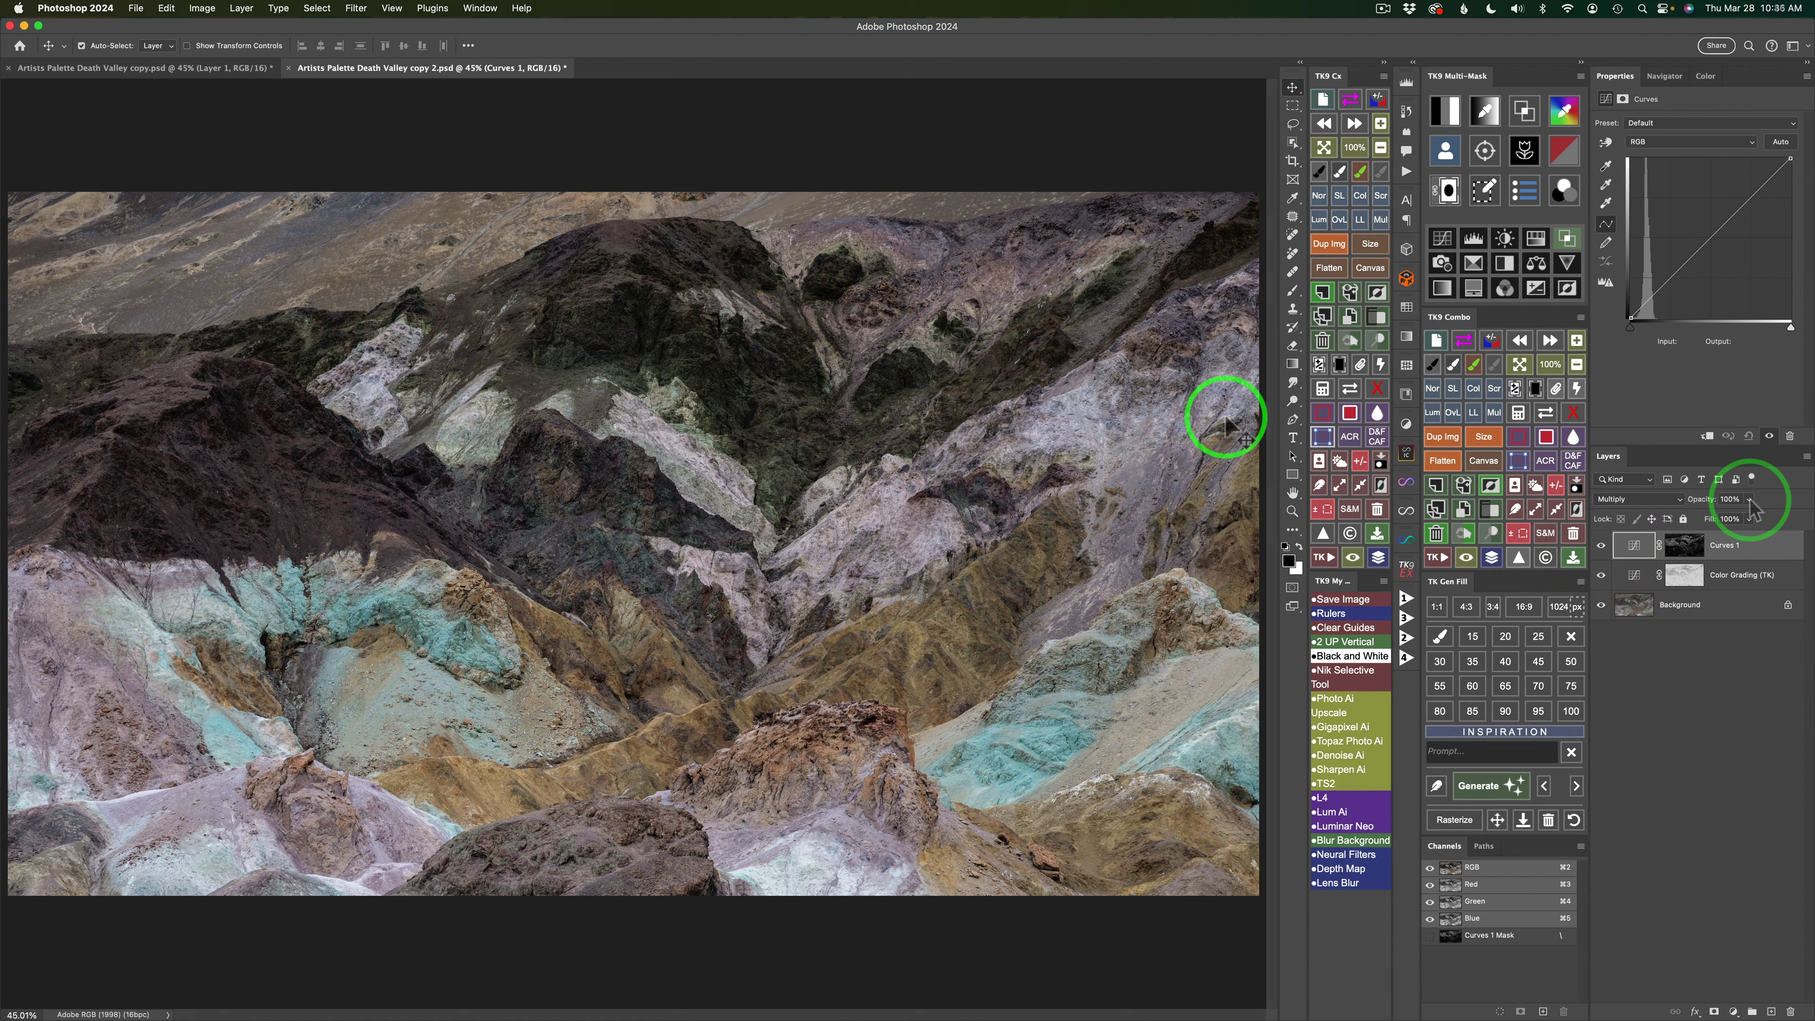
pyautogui.click(1750, 499)
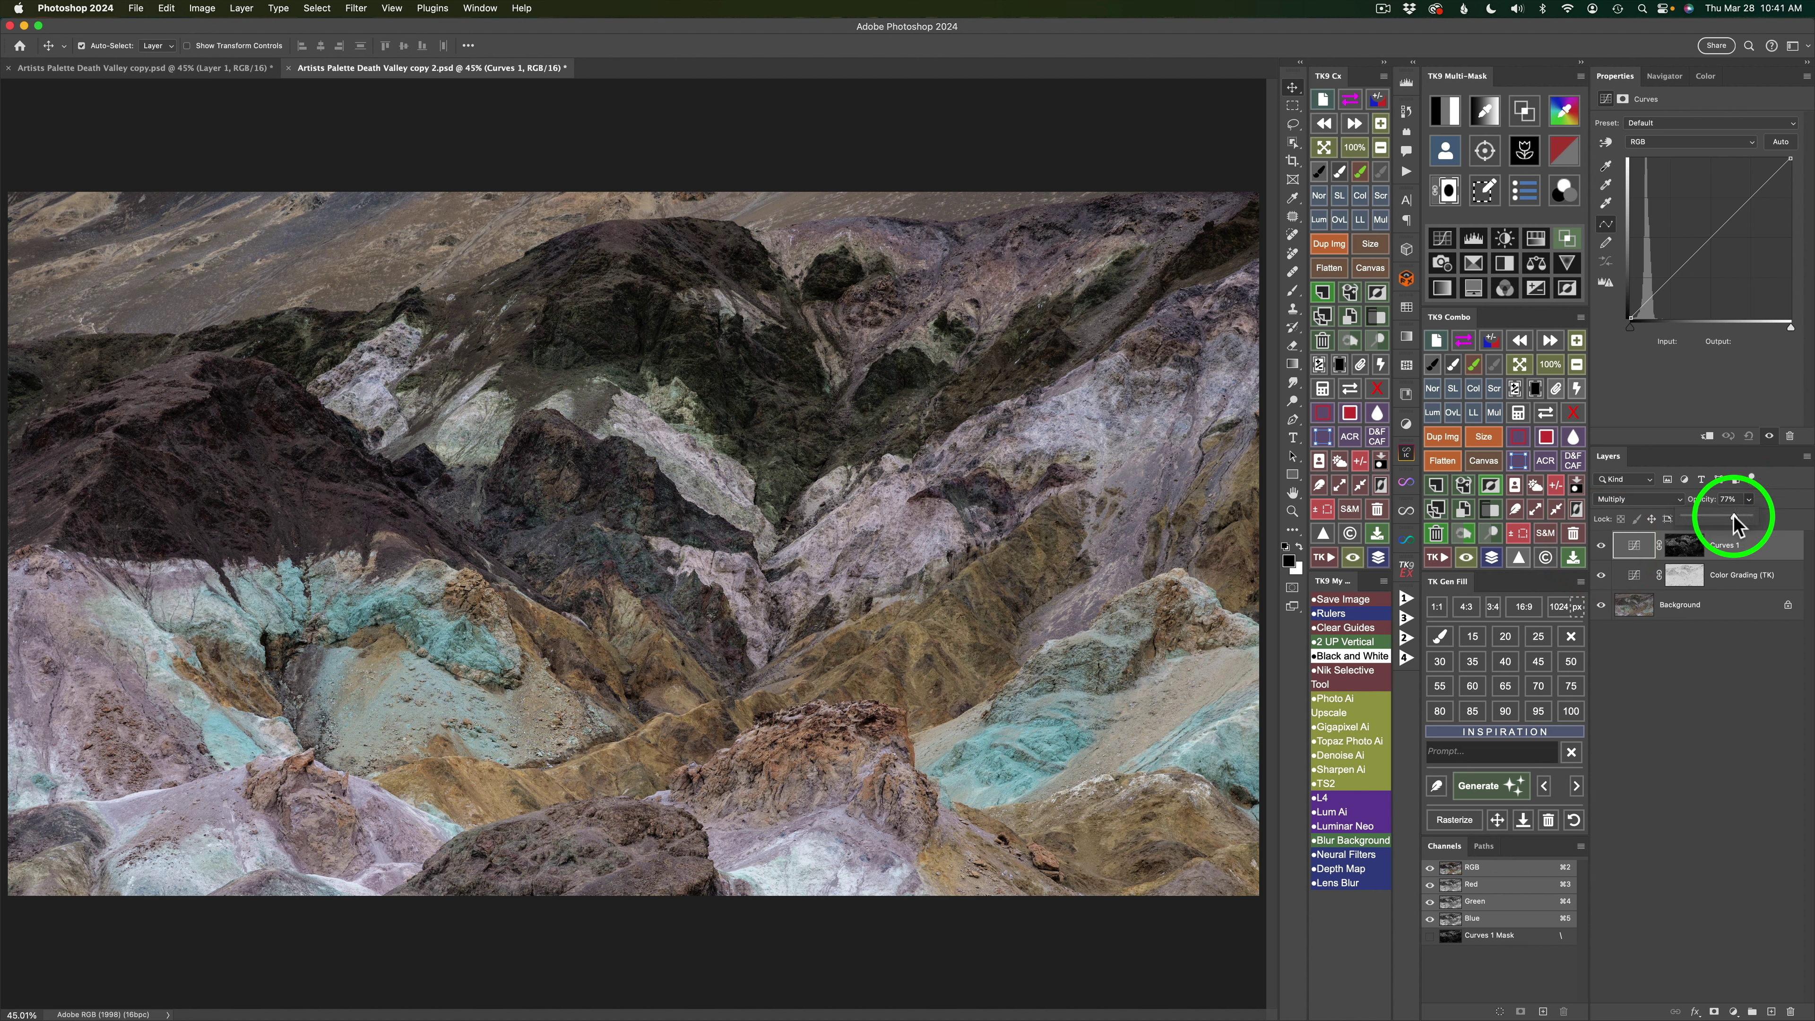
pyautogui.moveTo(1720, 516); pyautogui.dragTo(1715, 516)
pyautogui.click(1791, 520)
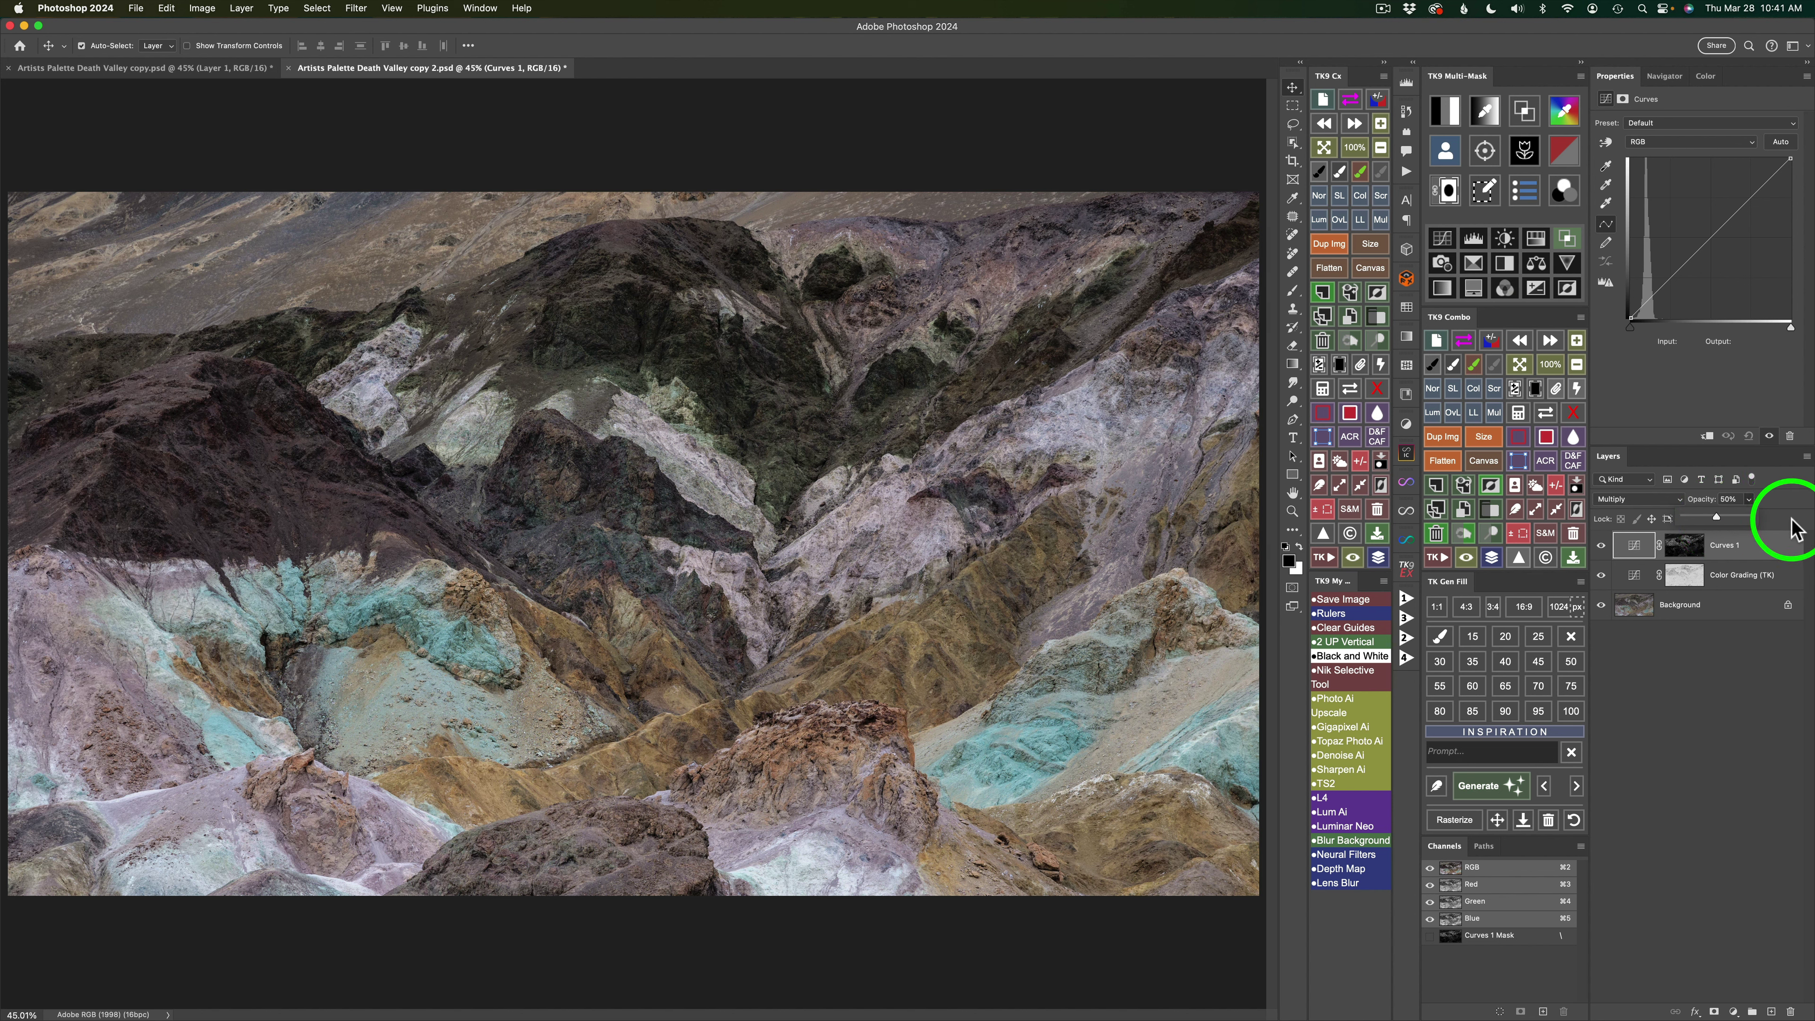
pyautogui.click(1602, 550)
pyautogui.click(1602, 547)
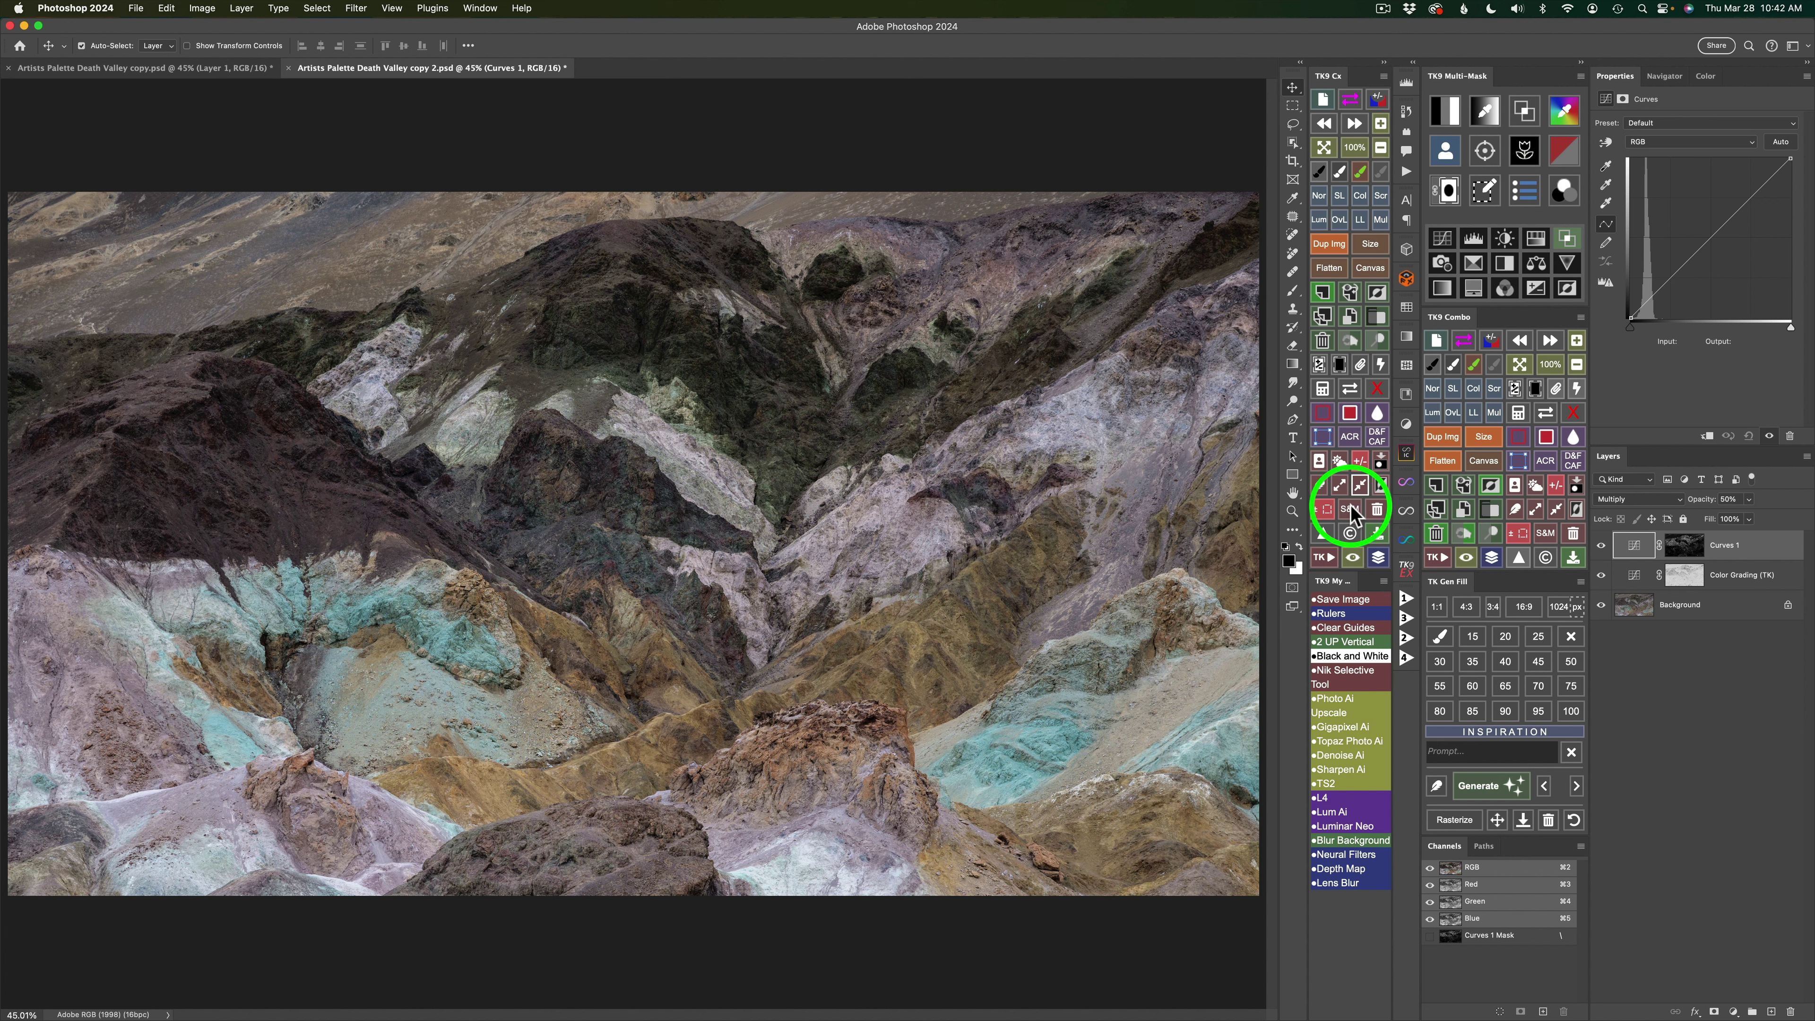
# Run the TK9 Paint Contrast action and accept 808080 gray as the foreground colour.
pyautogui.click(1324, 561)
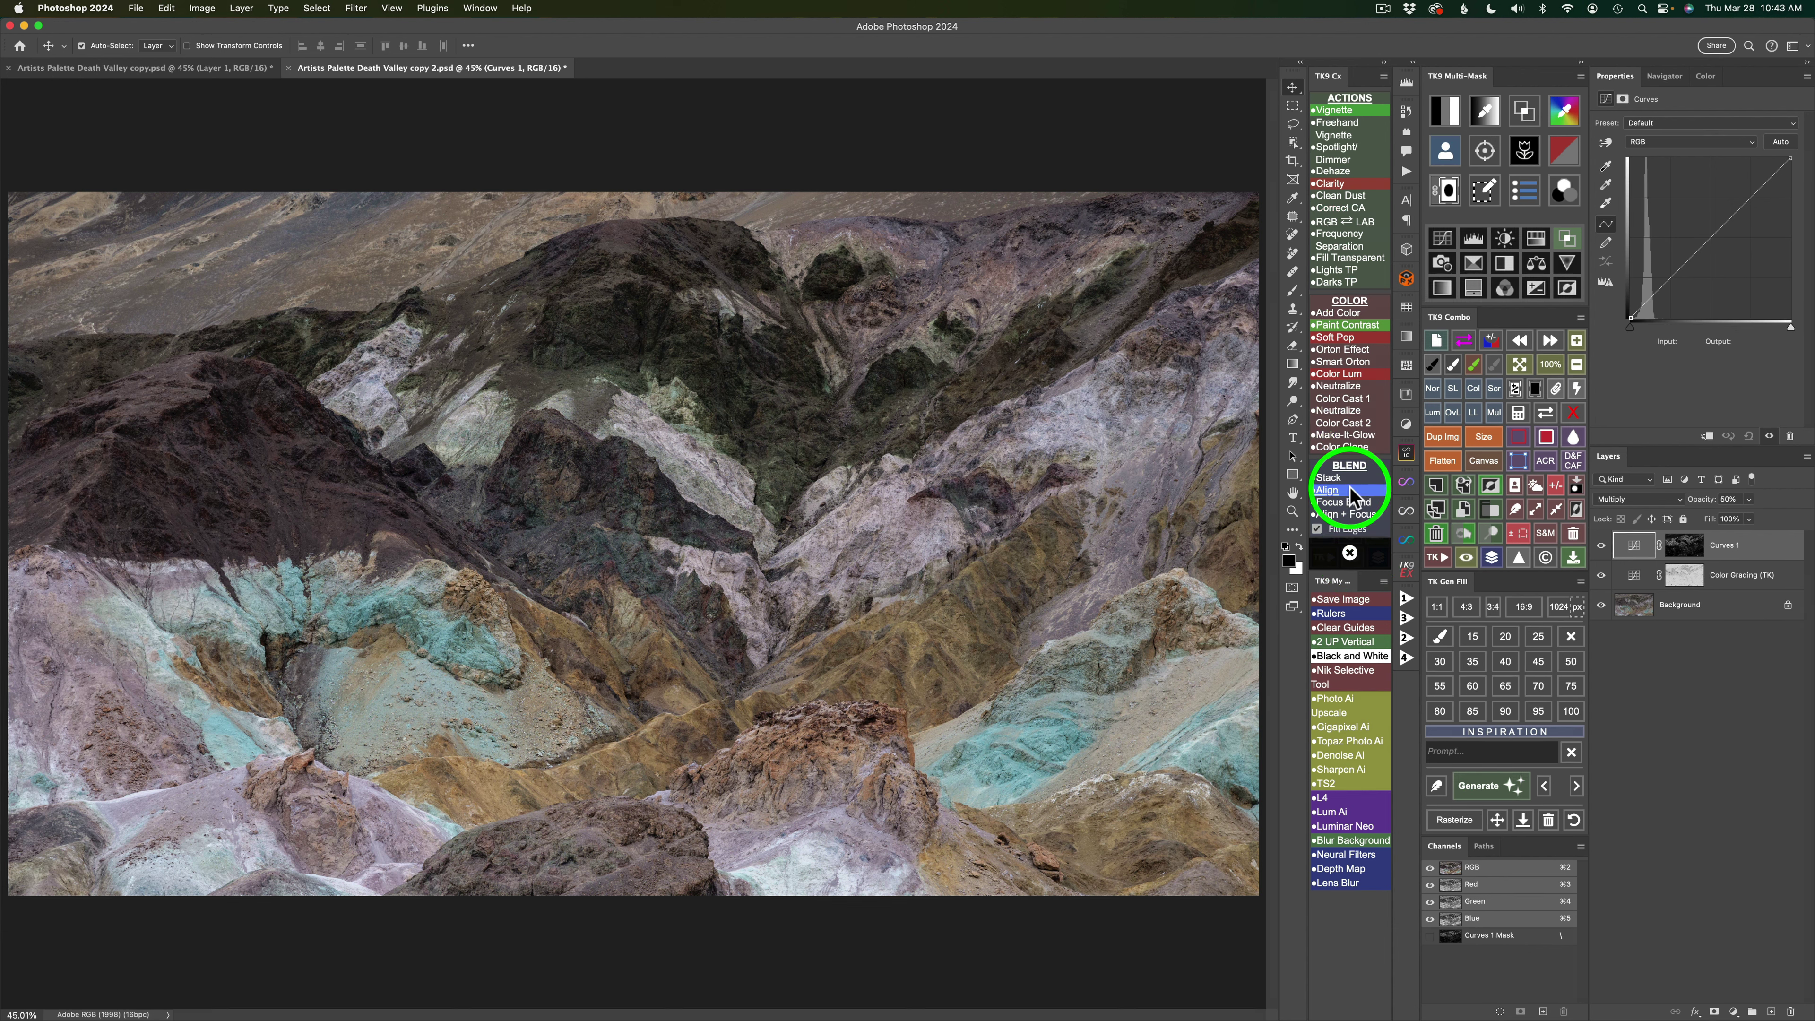
pyautogui.click(1340, 325)
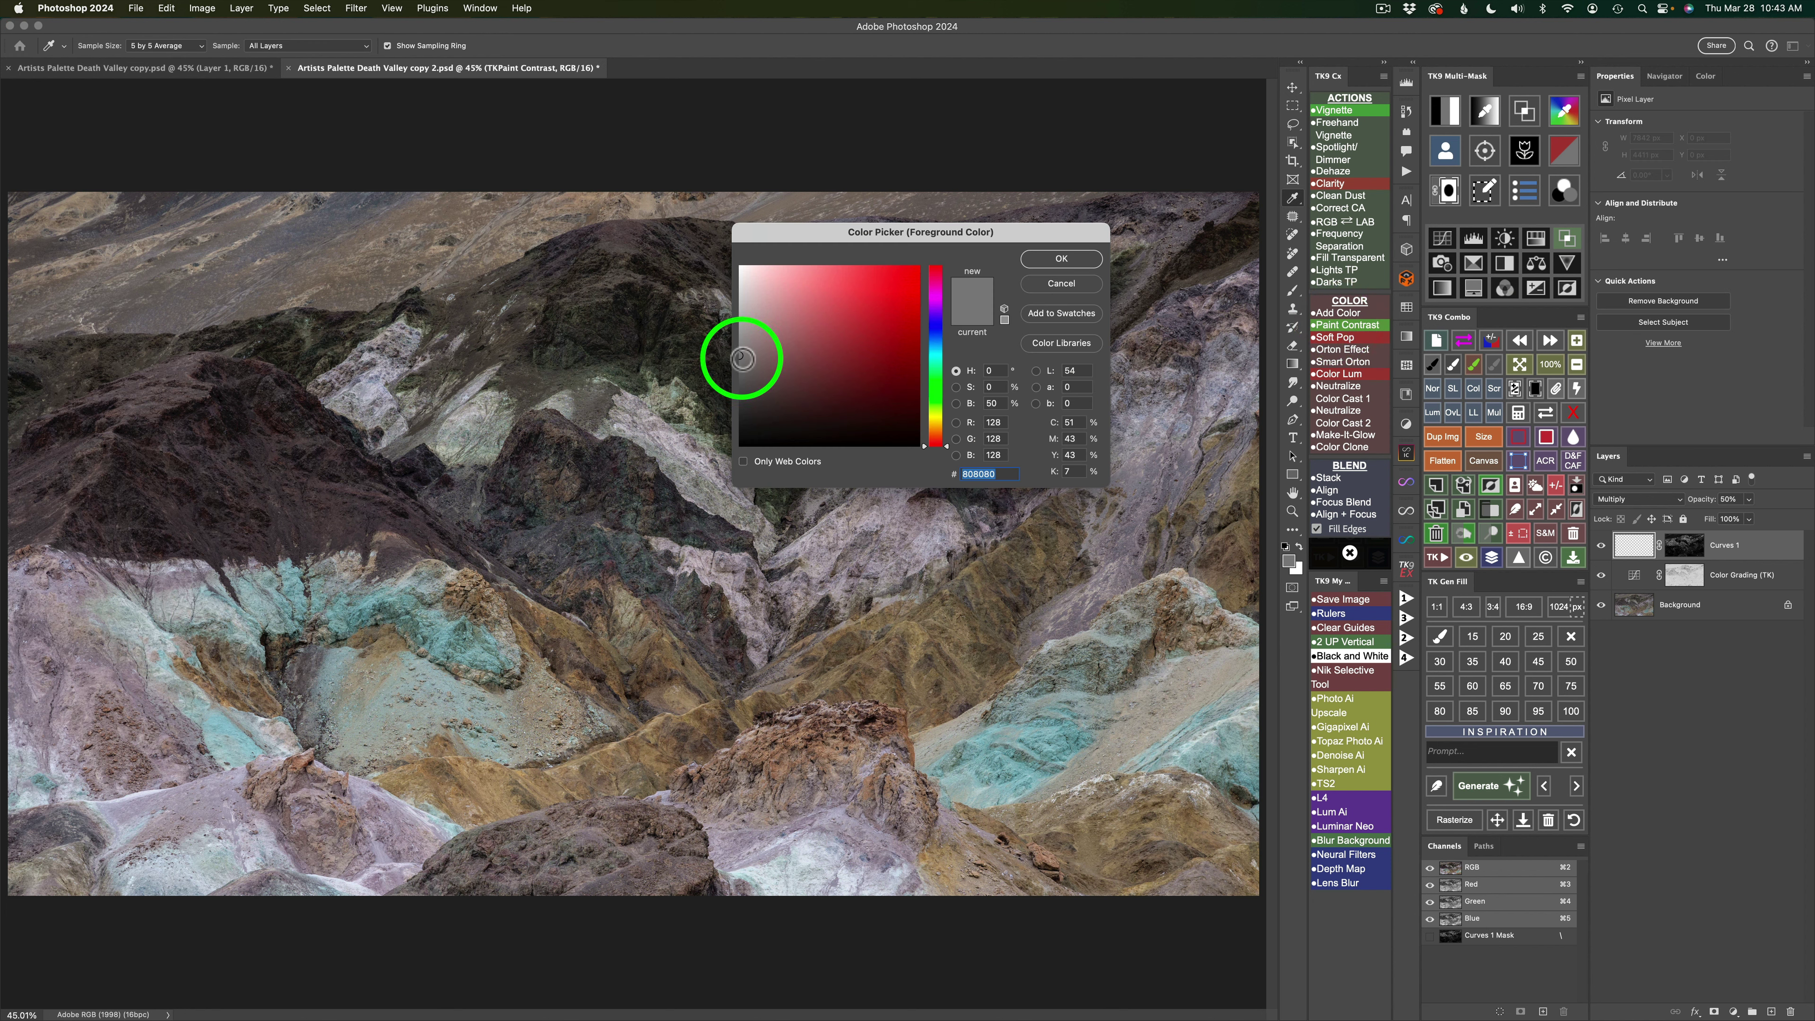
pyautogui.click(1060, 266)
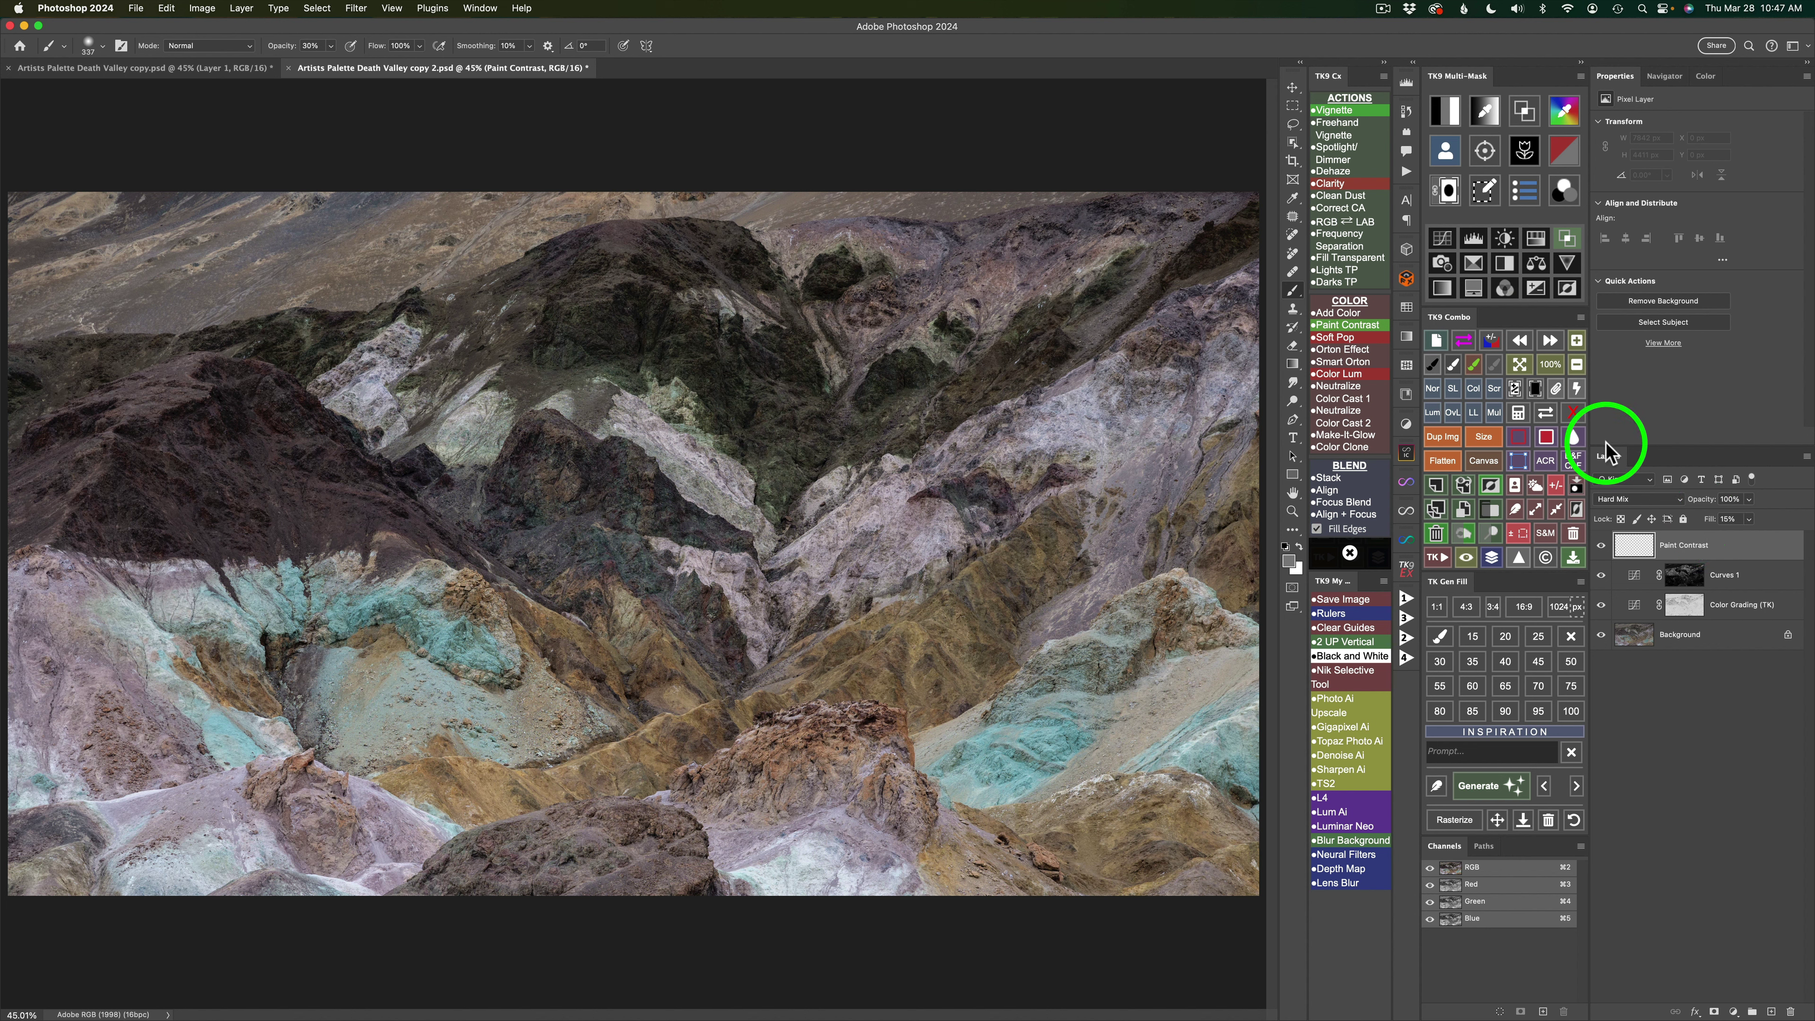
# Fill the Paint Contrast layer with 50% gray at 100% opacity and compare the image with and without the layer.
pyautogui.click(1548, 440)
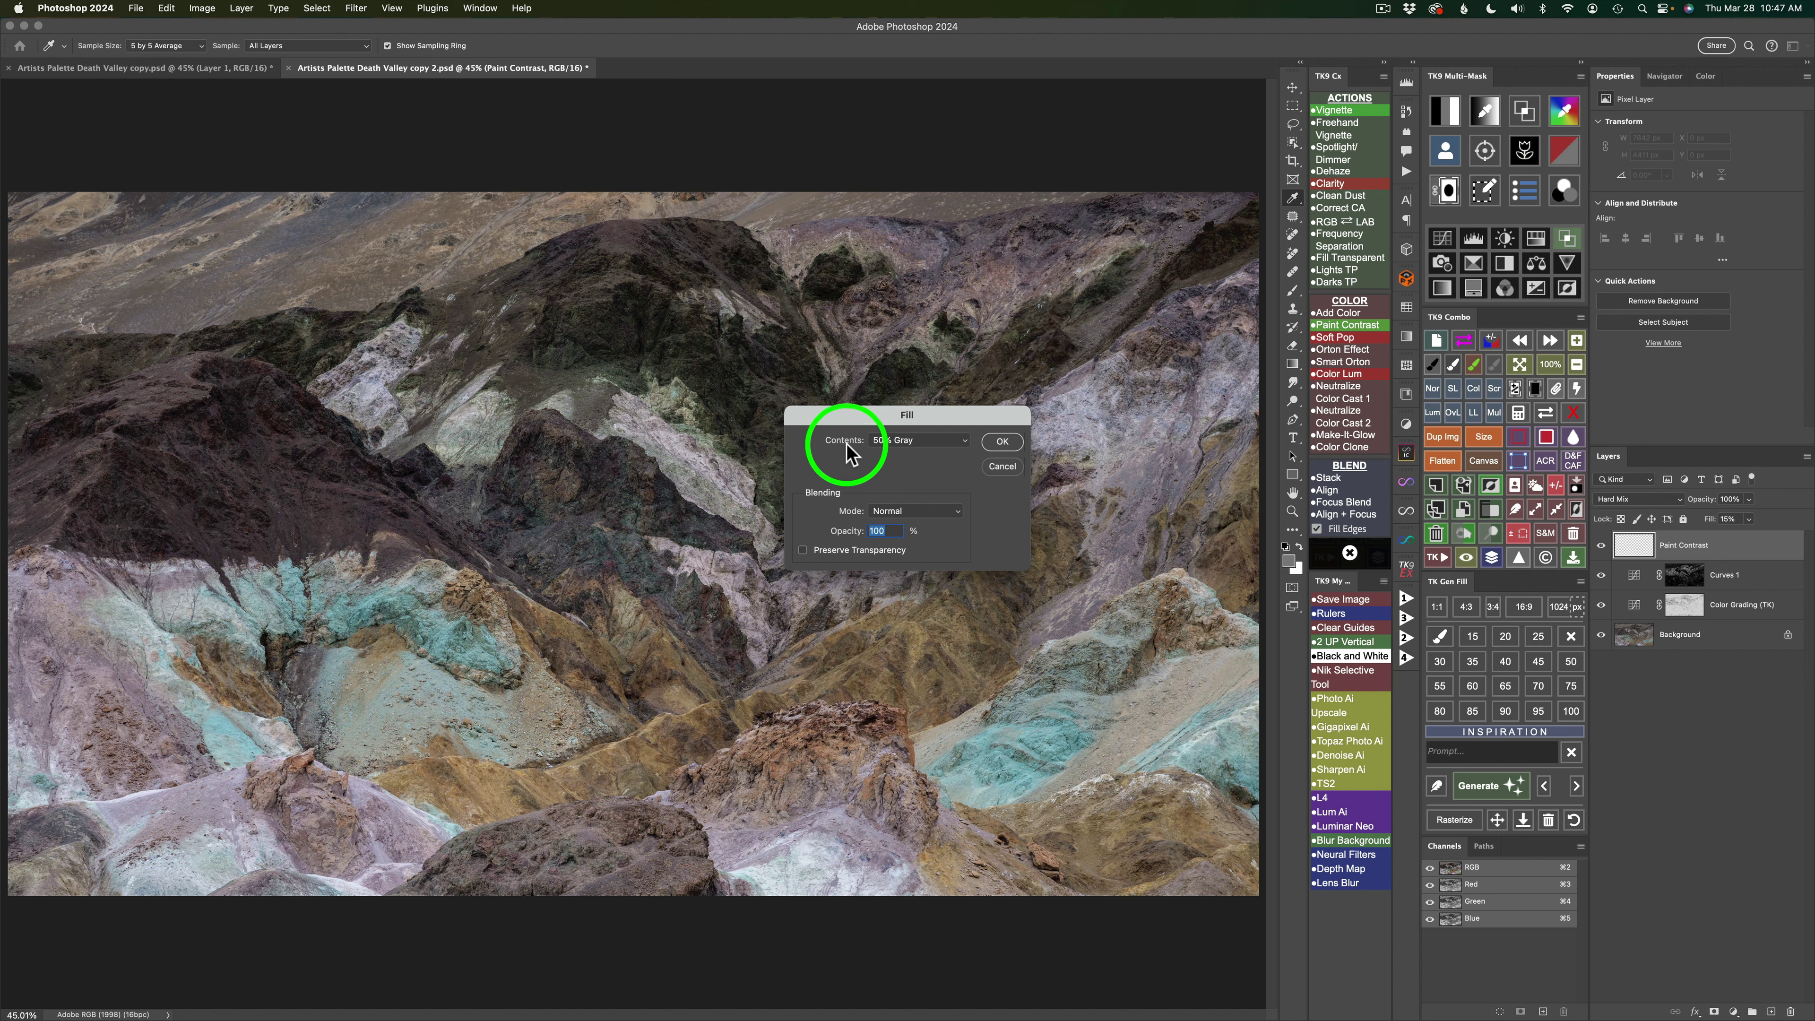
pyautogui.click(962, 443)
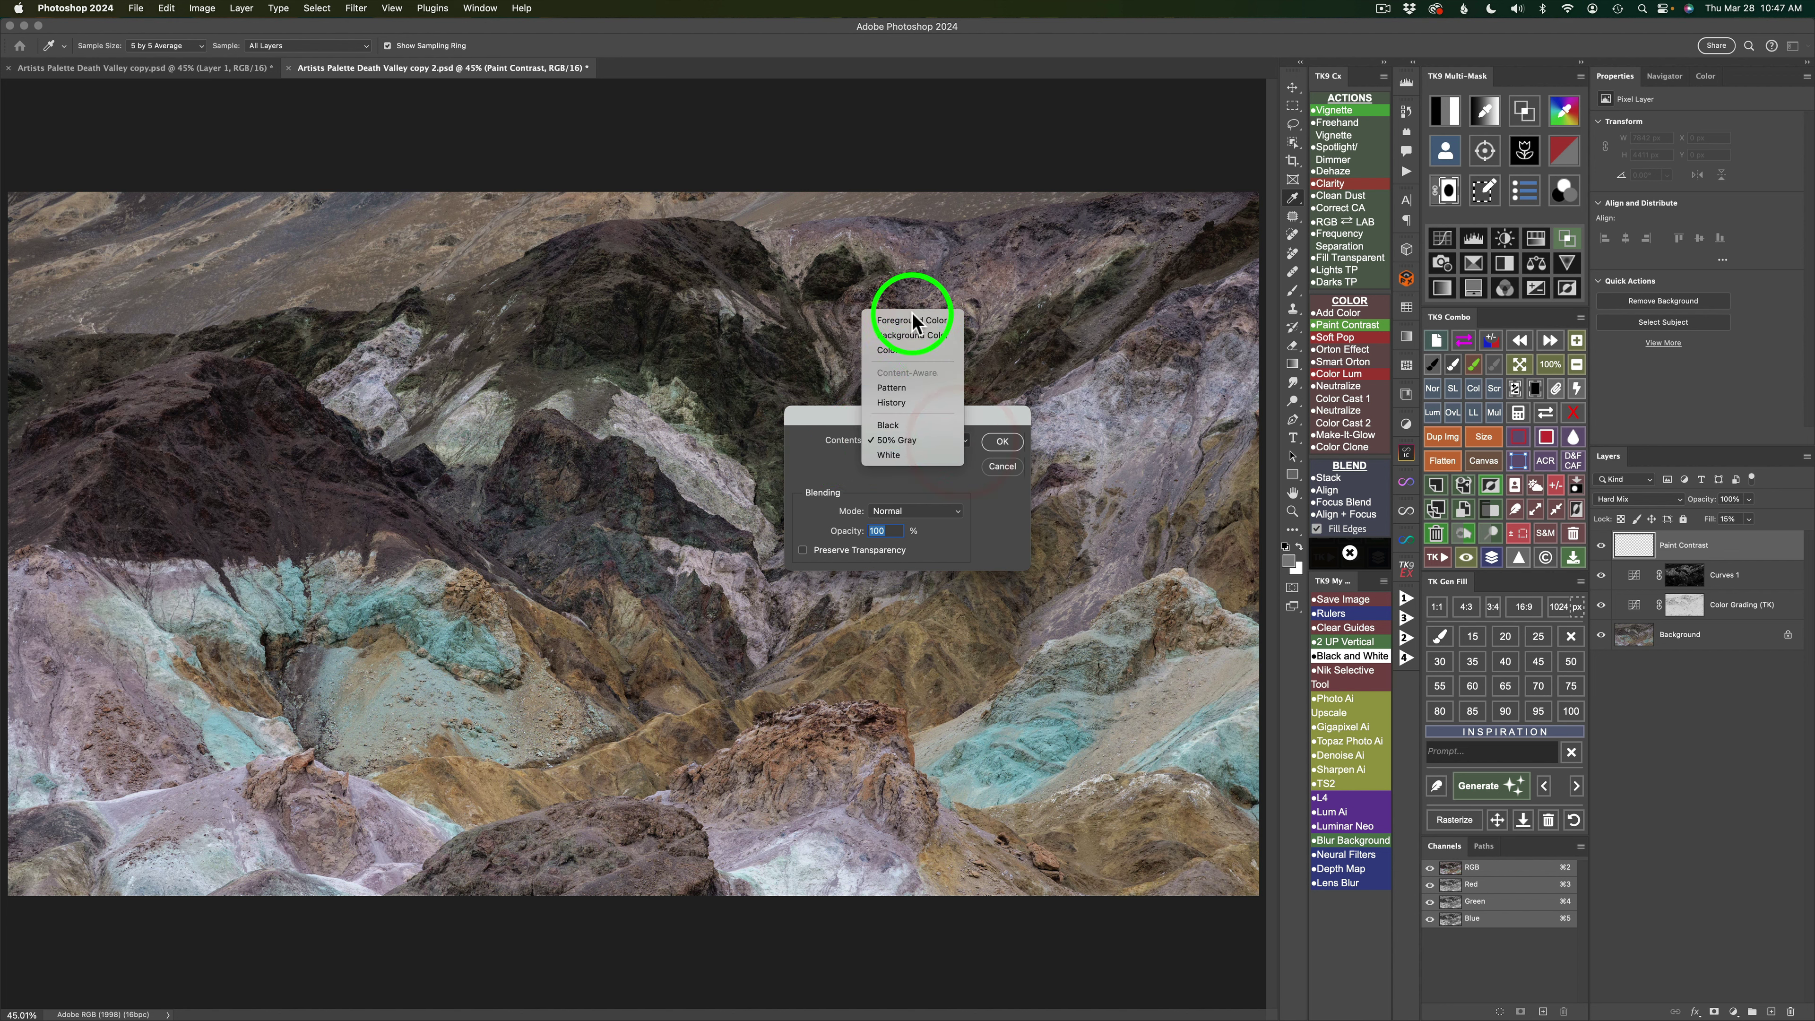
pyautogui.click(903, 440)
pyautogui.click(1001, 443)
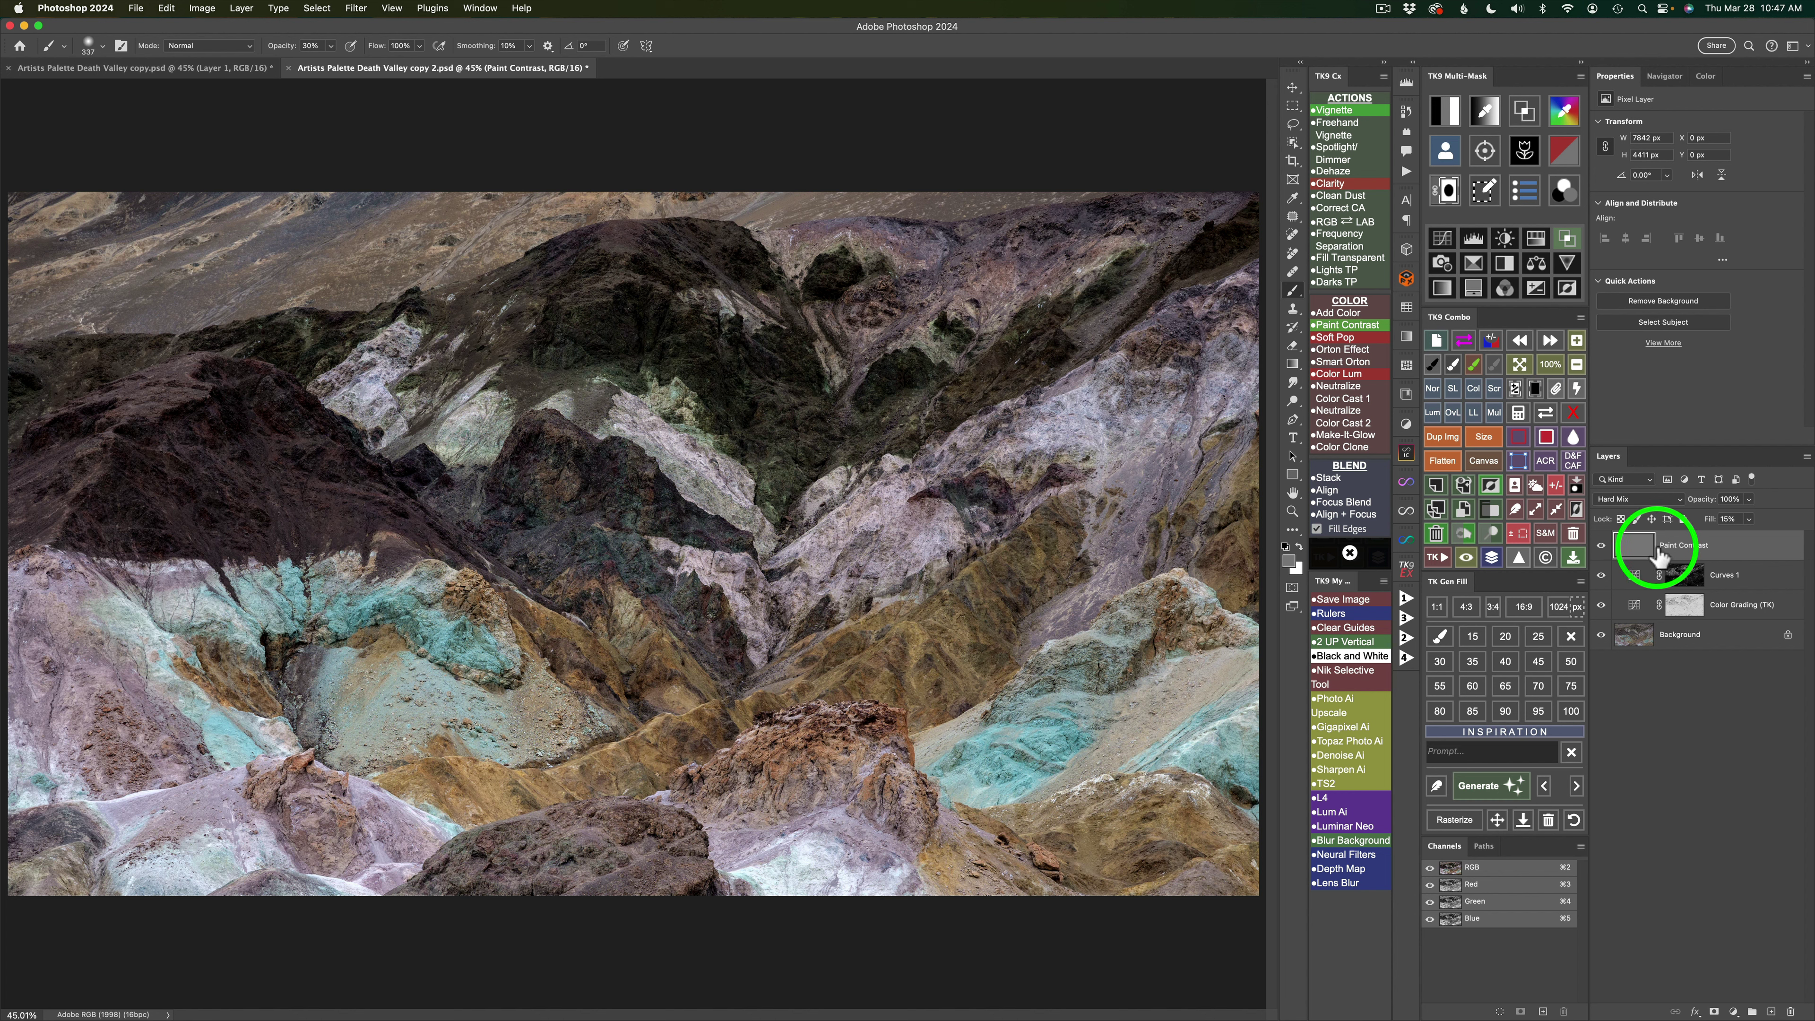
pyautogui.click(1602, 549)
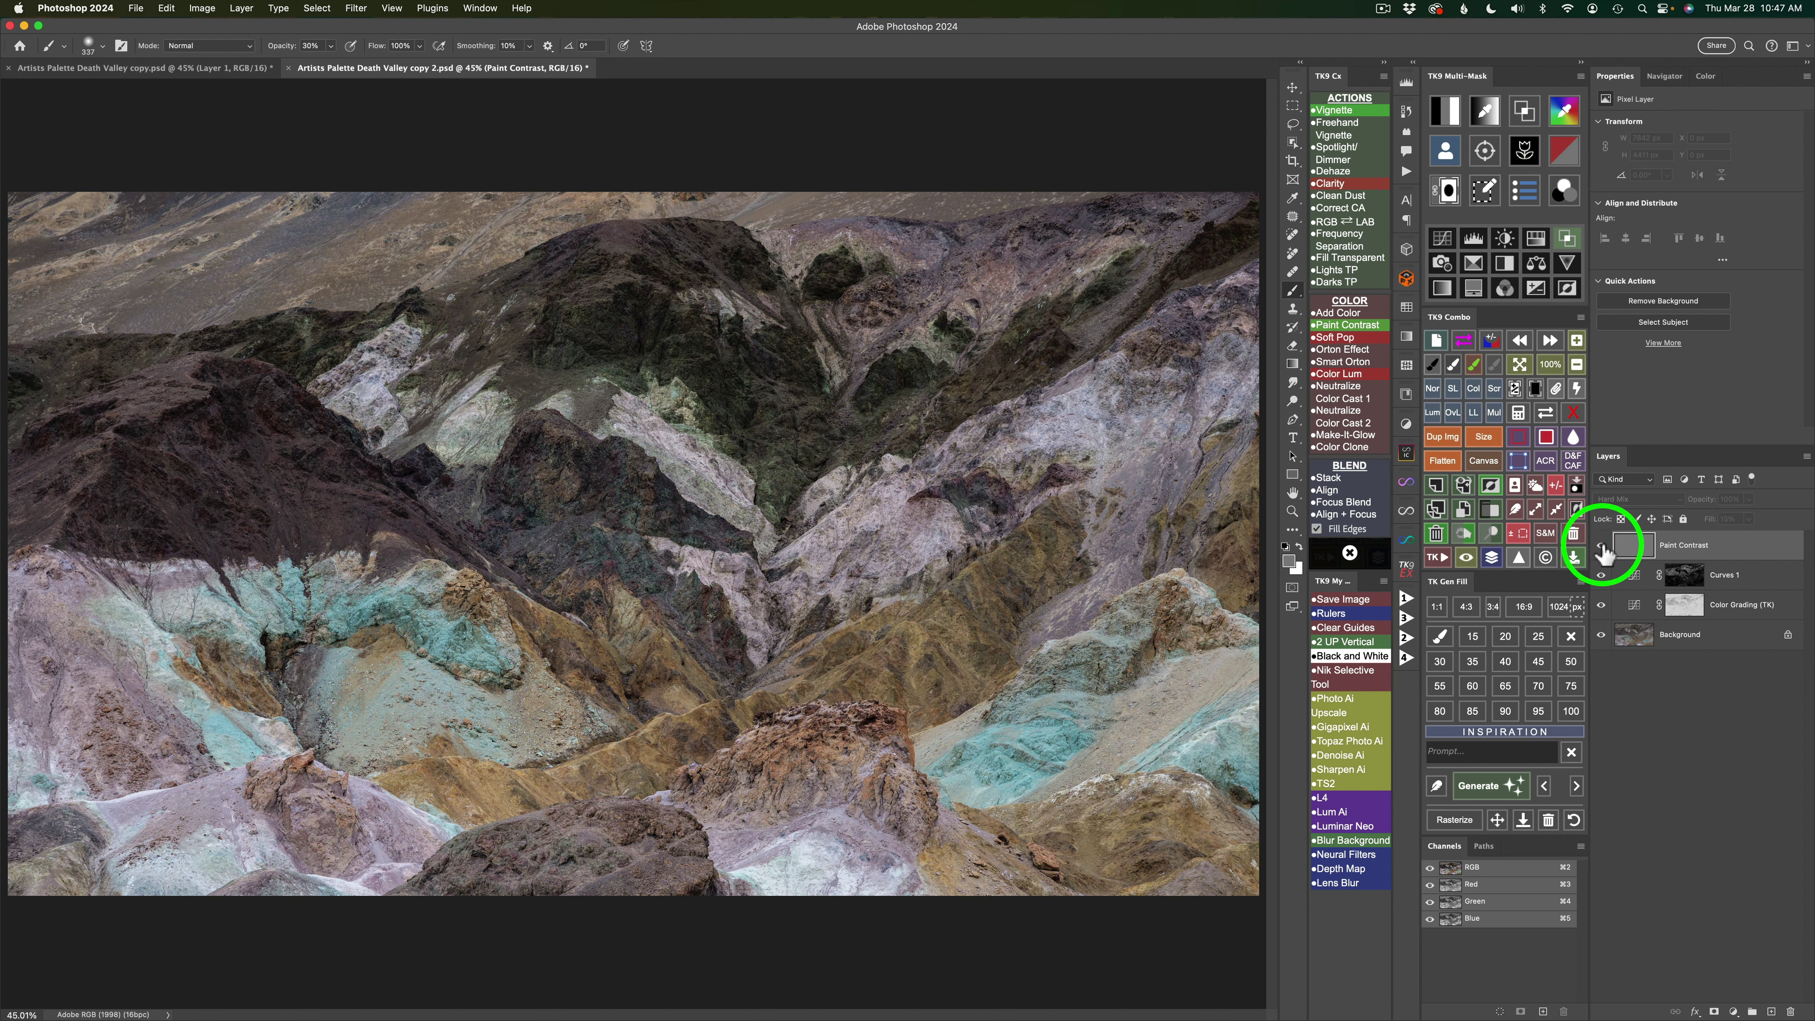
pyautogui.click(1602, 548)
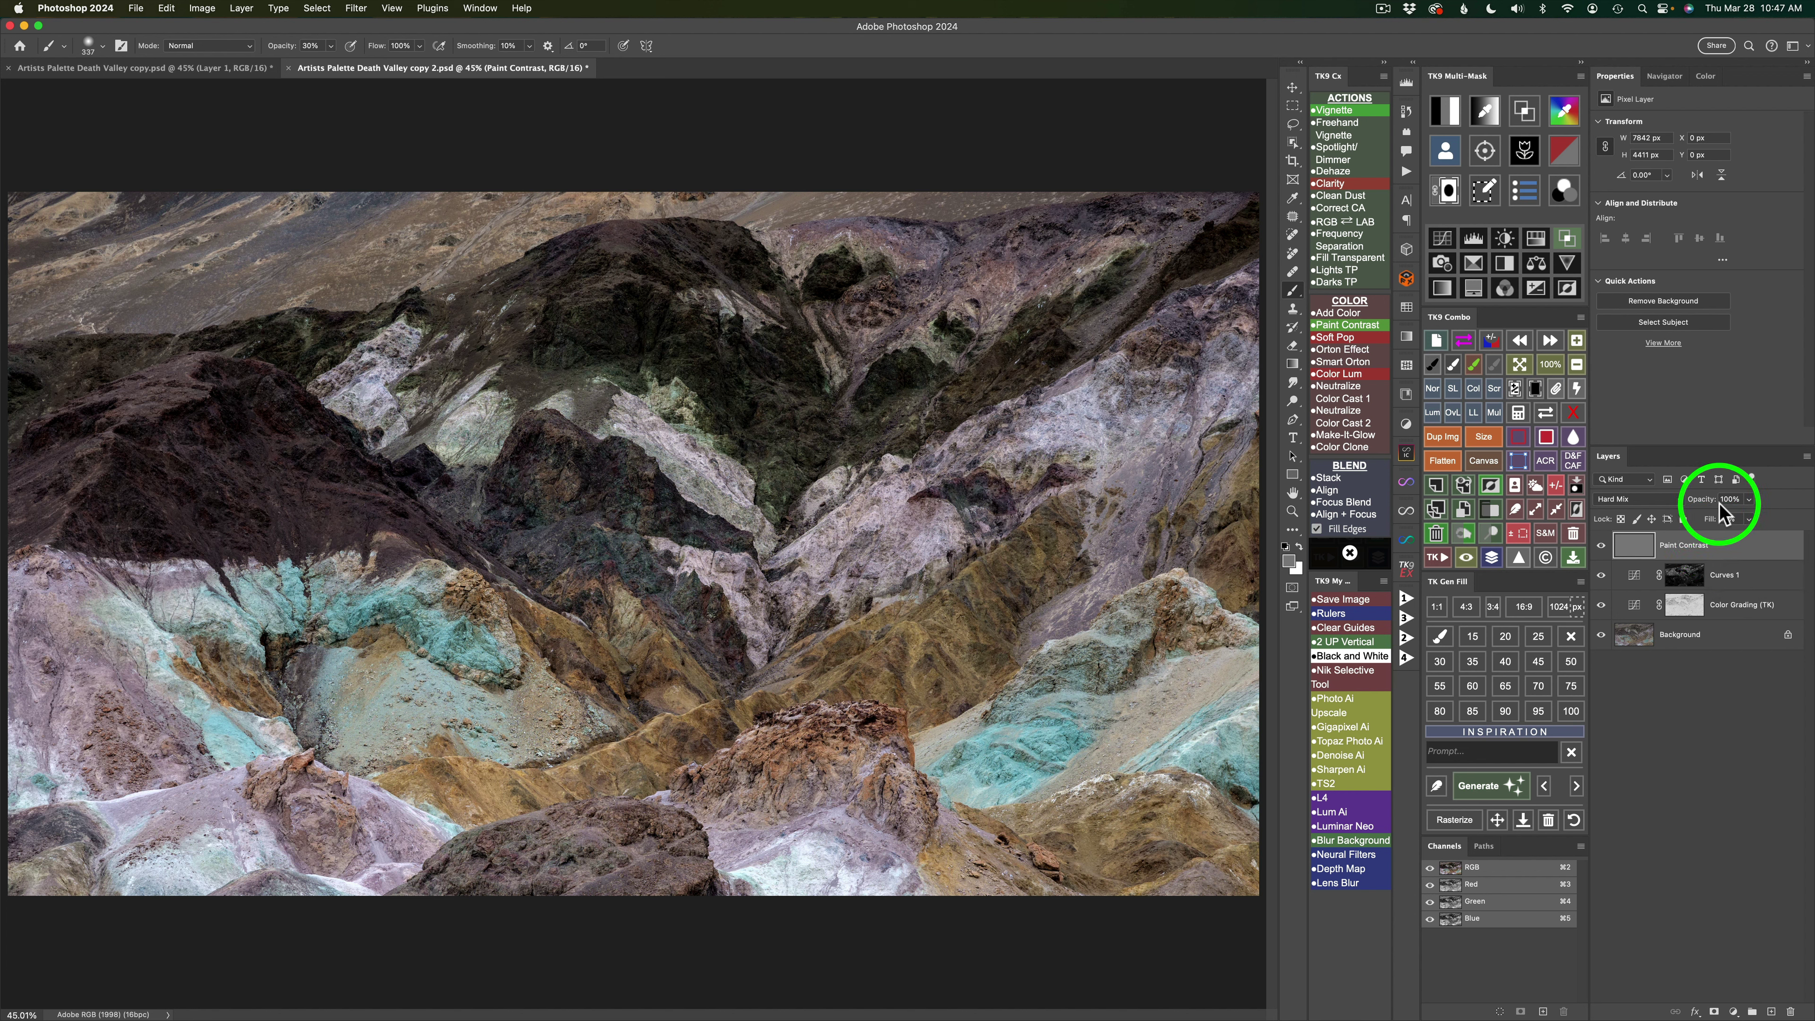
# Lower the Paint Contrast layer's opacity to 60% and compare the image with and without it.
pyautogui.click(1748, 499)
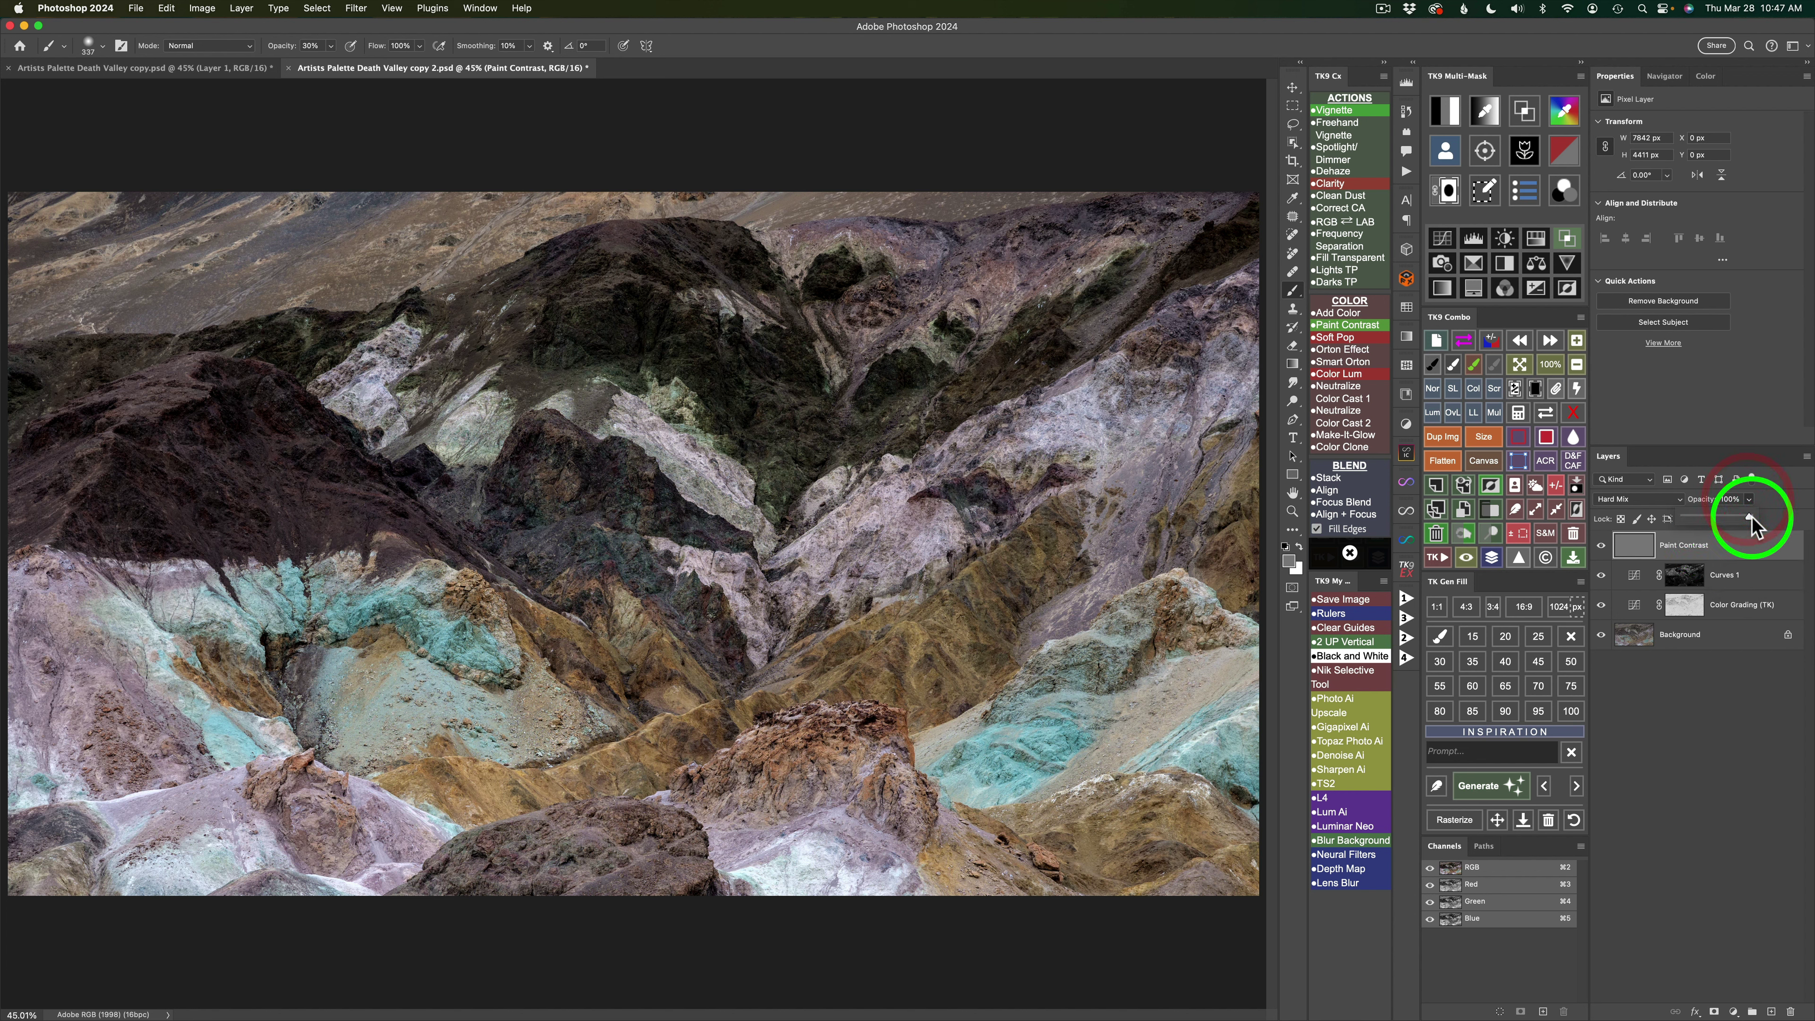
pyautogui.moveTo(1752, 515); pyautogui.dragTo(1724, 518)
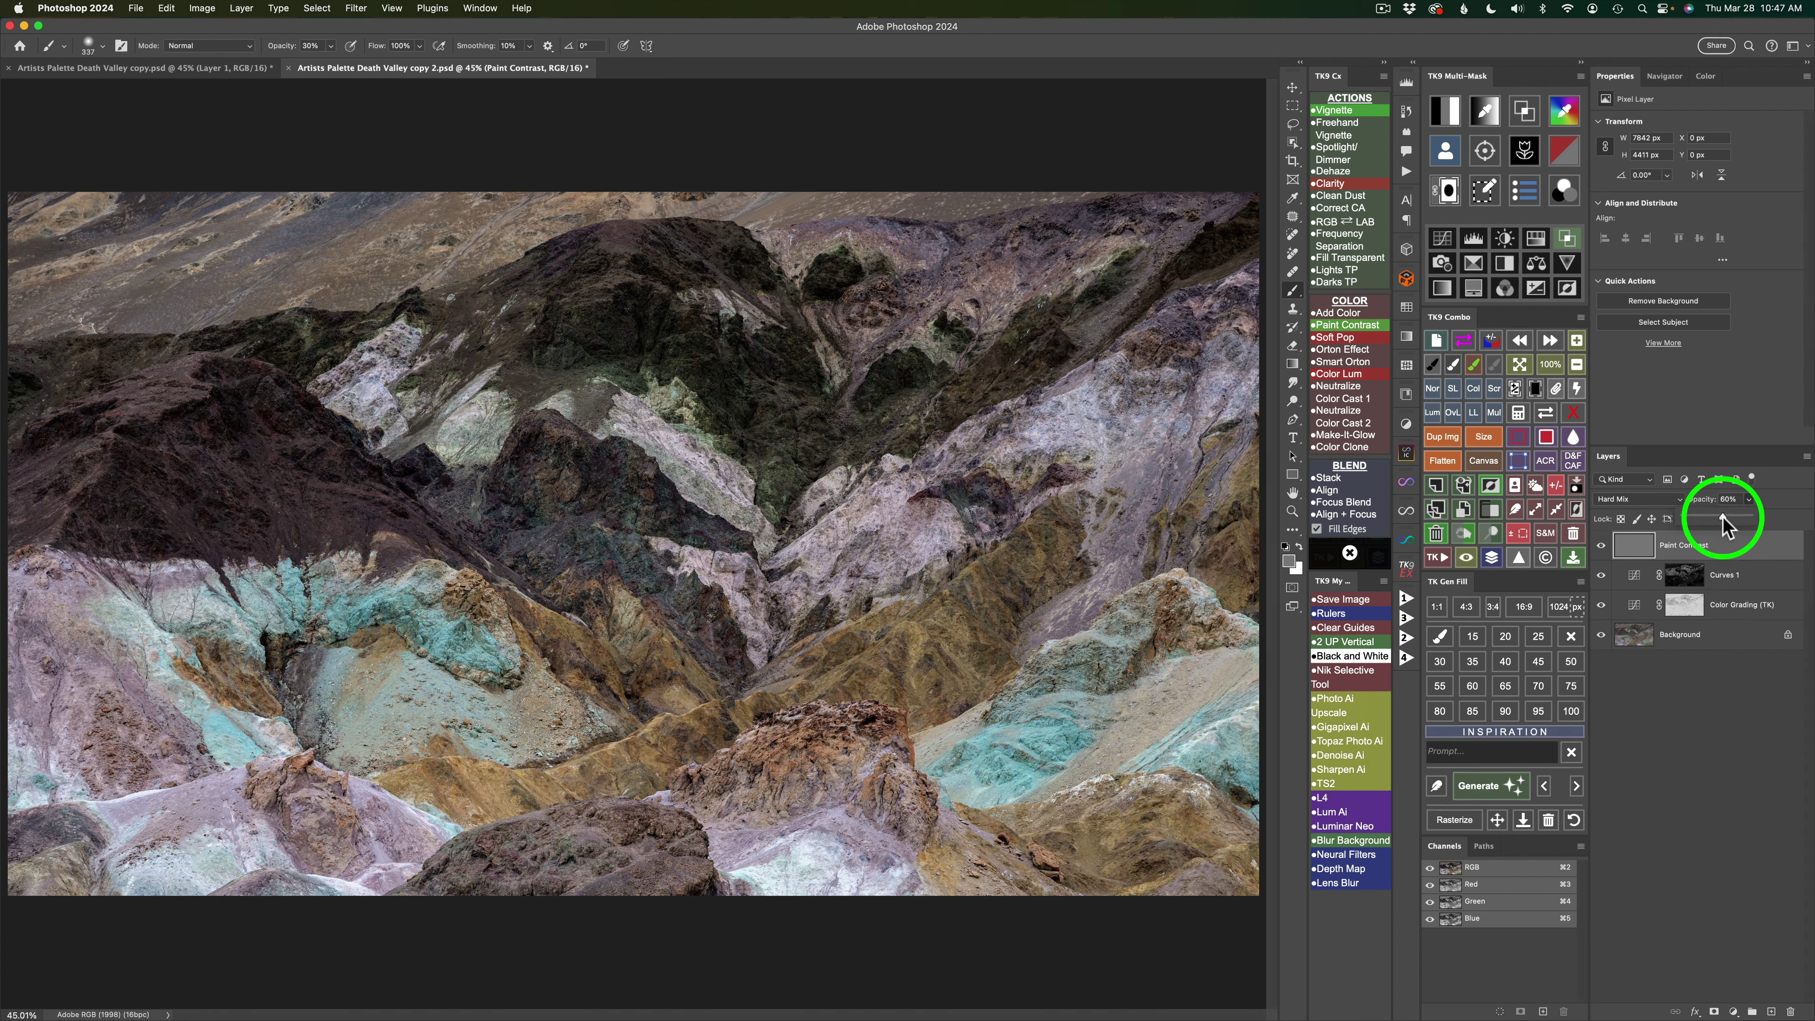
pyautogui.click(1602, 546)
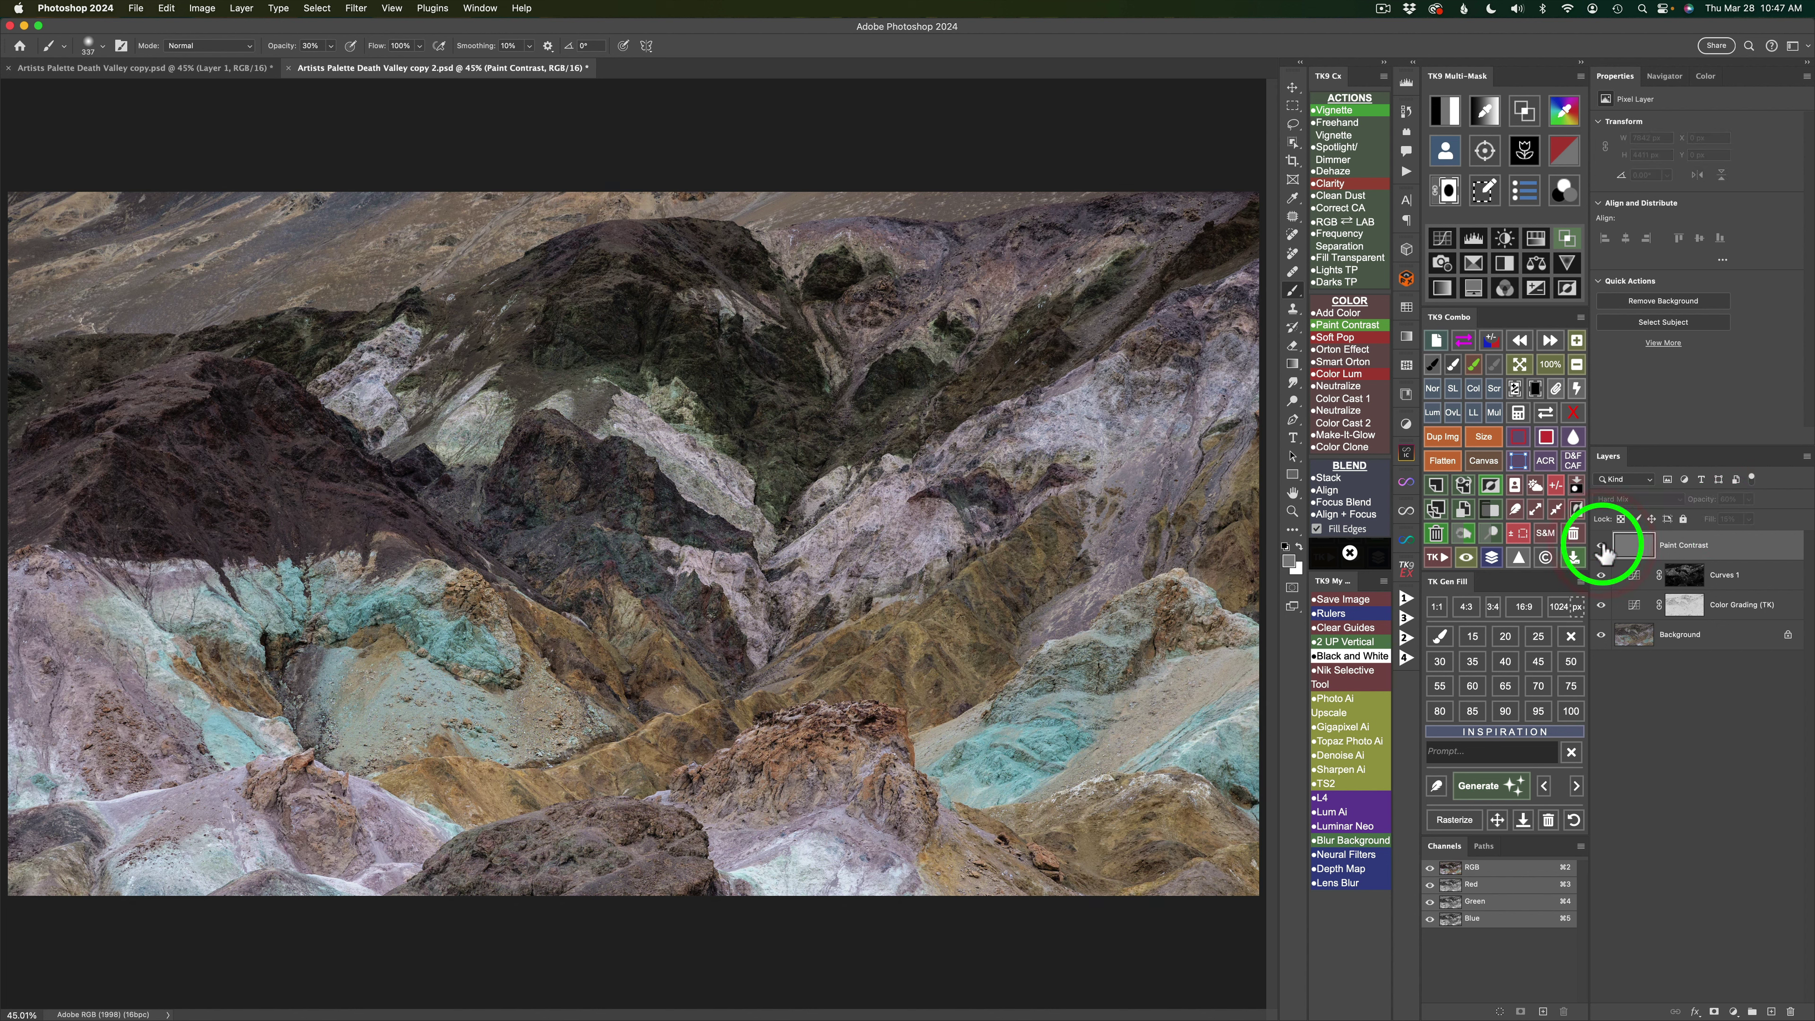
pyautogui.click(1601, 546)
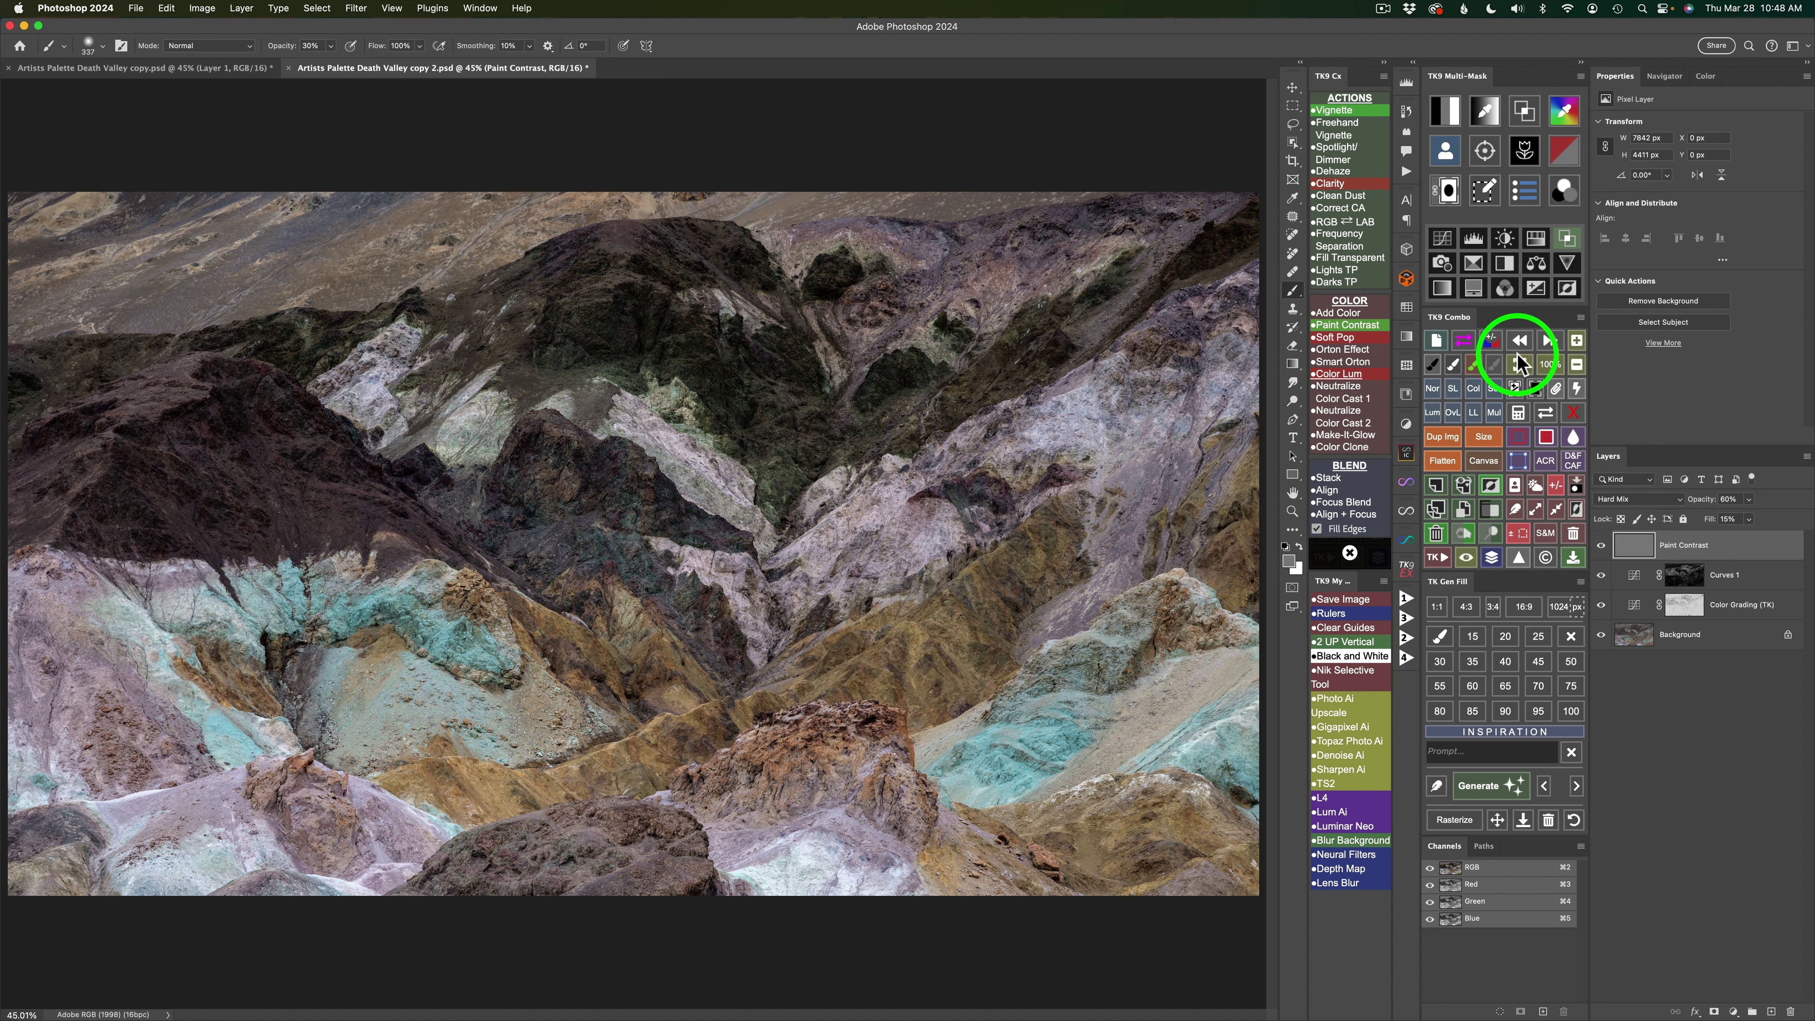
# Use TK9 Blend If to protect the shadows from the Paint Contrast layer, trying dark preset 1 and settling on dark preset 2.
pyautogui.click(1573, 241)
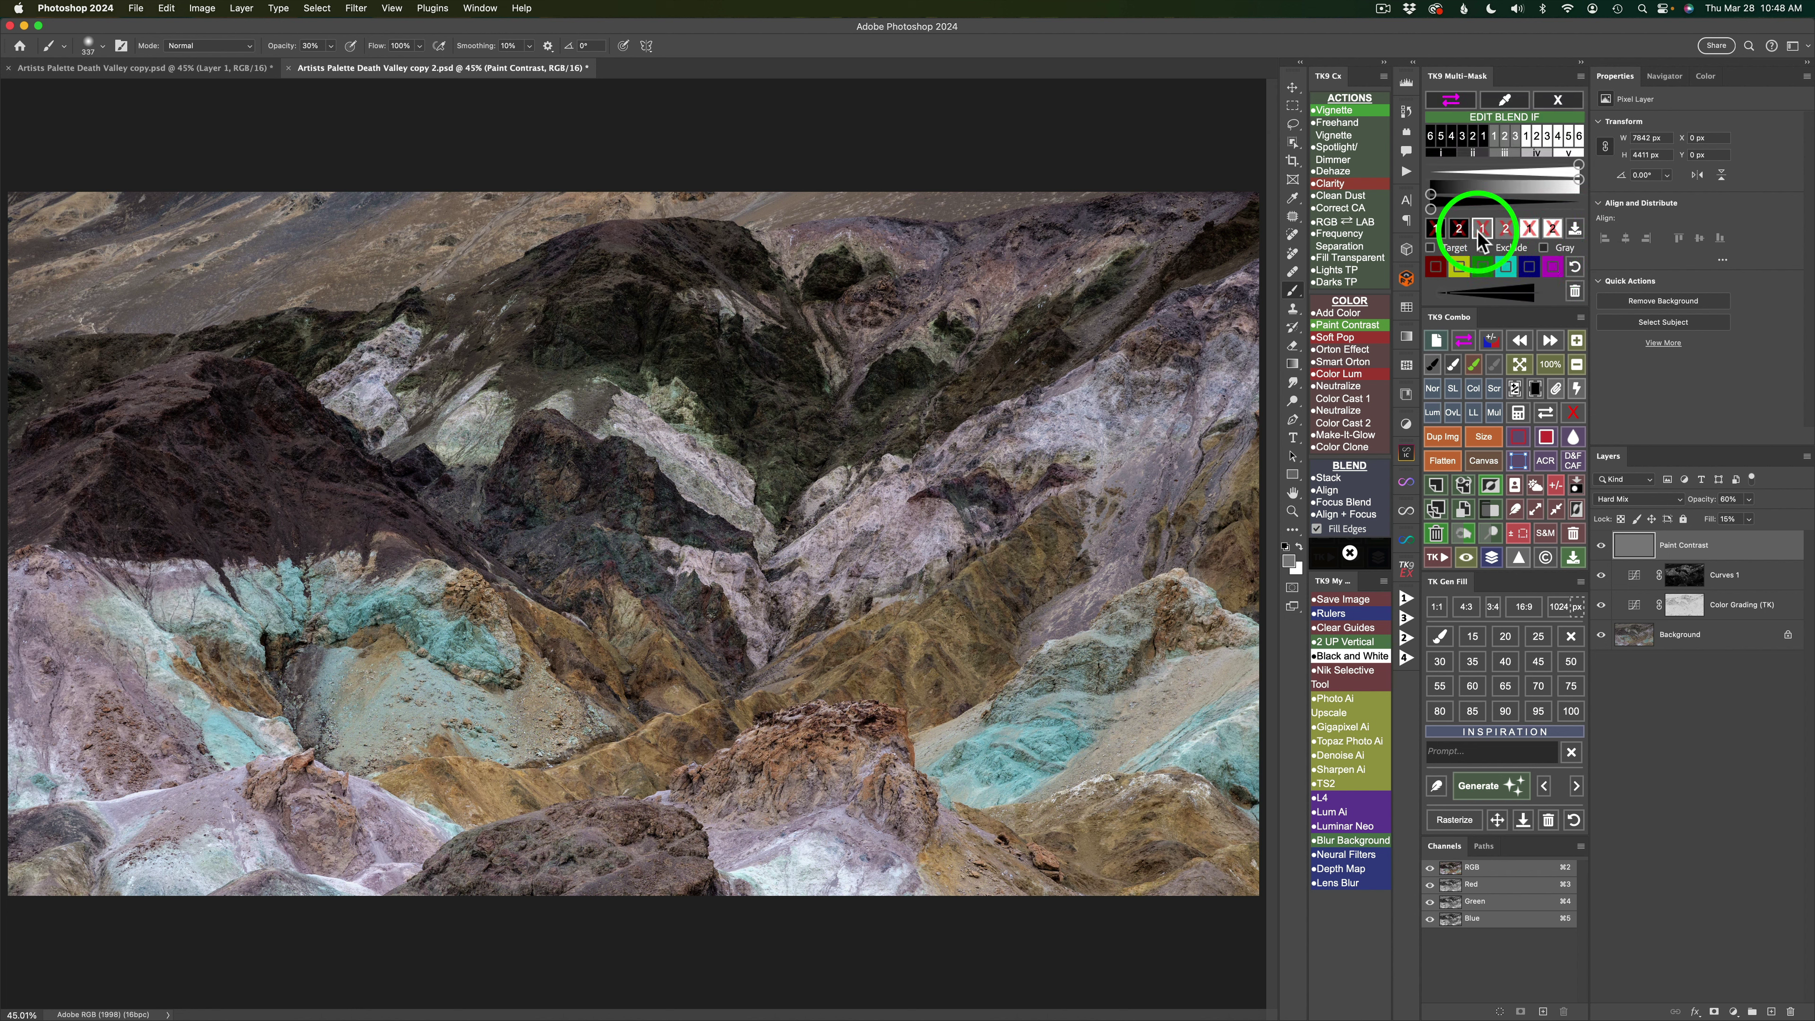
pyautogui.click(1439, 229)
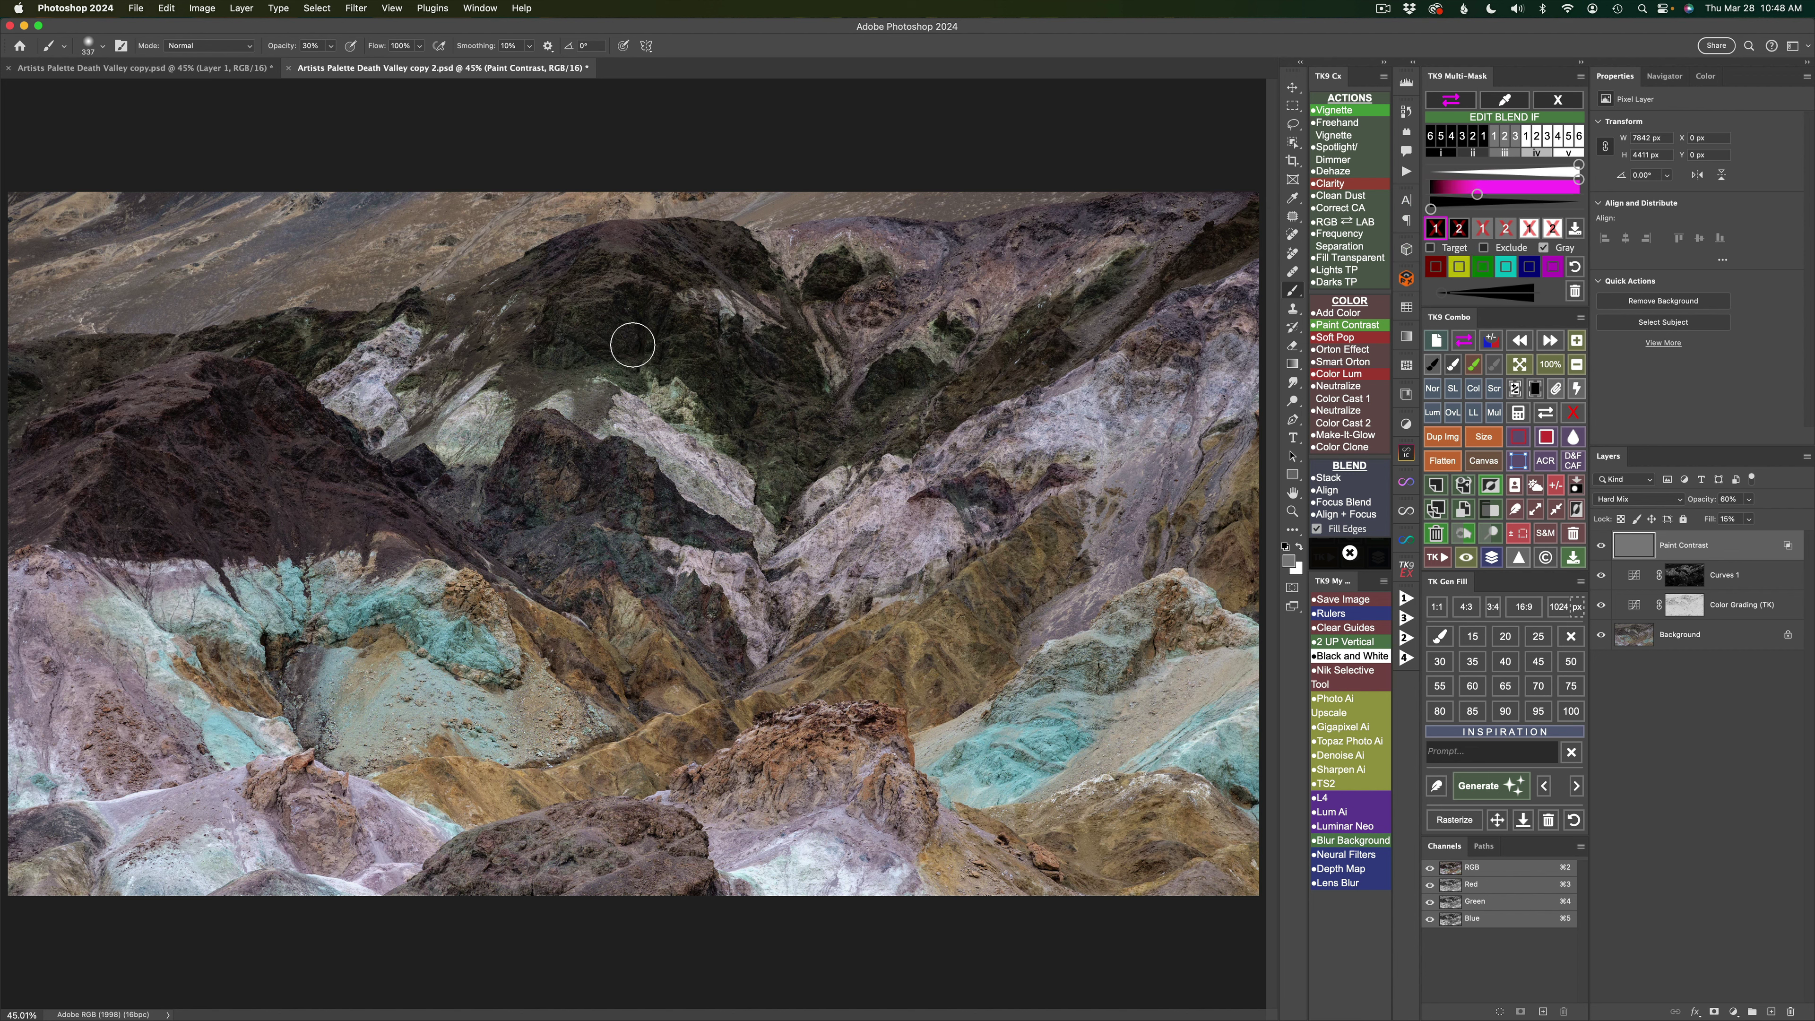
pyautogui.click(1461, 228)
pyautogui.click(1575, 436)
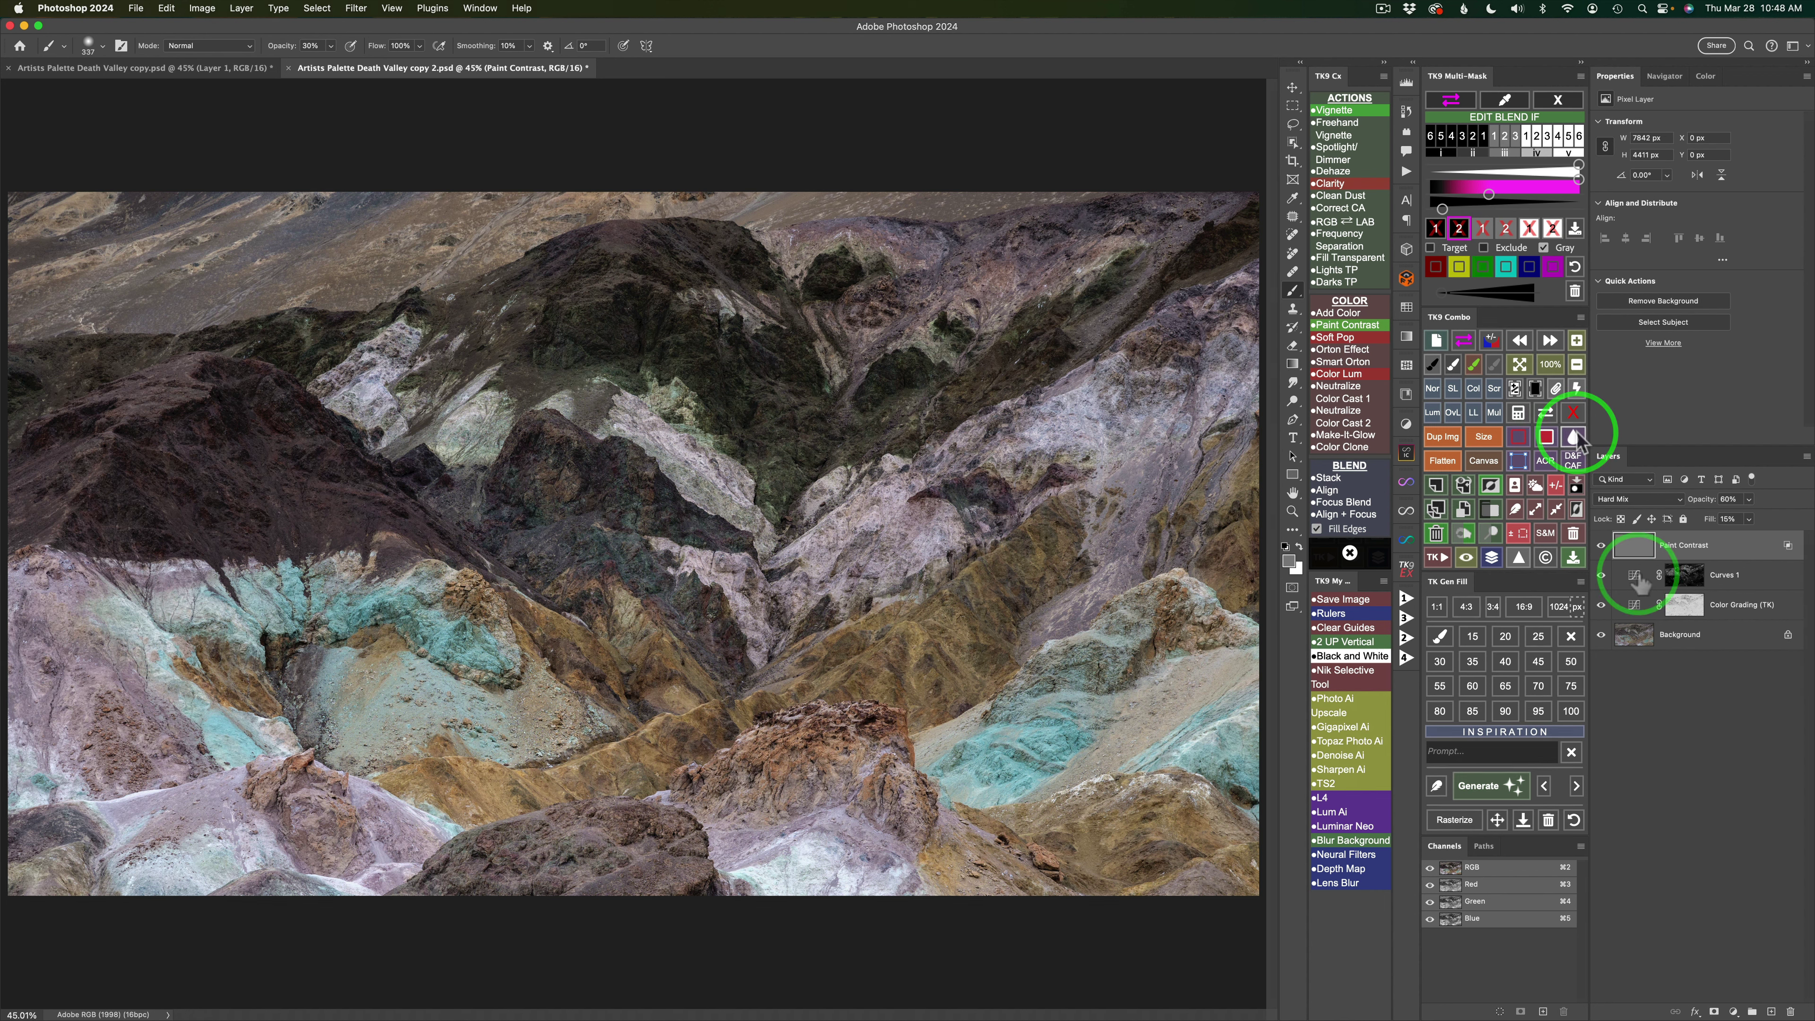
pyautogui.click(1602, 547)
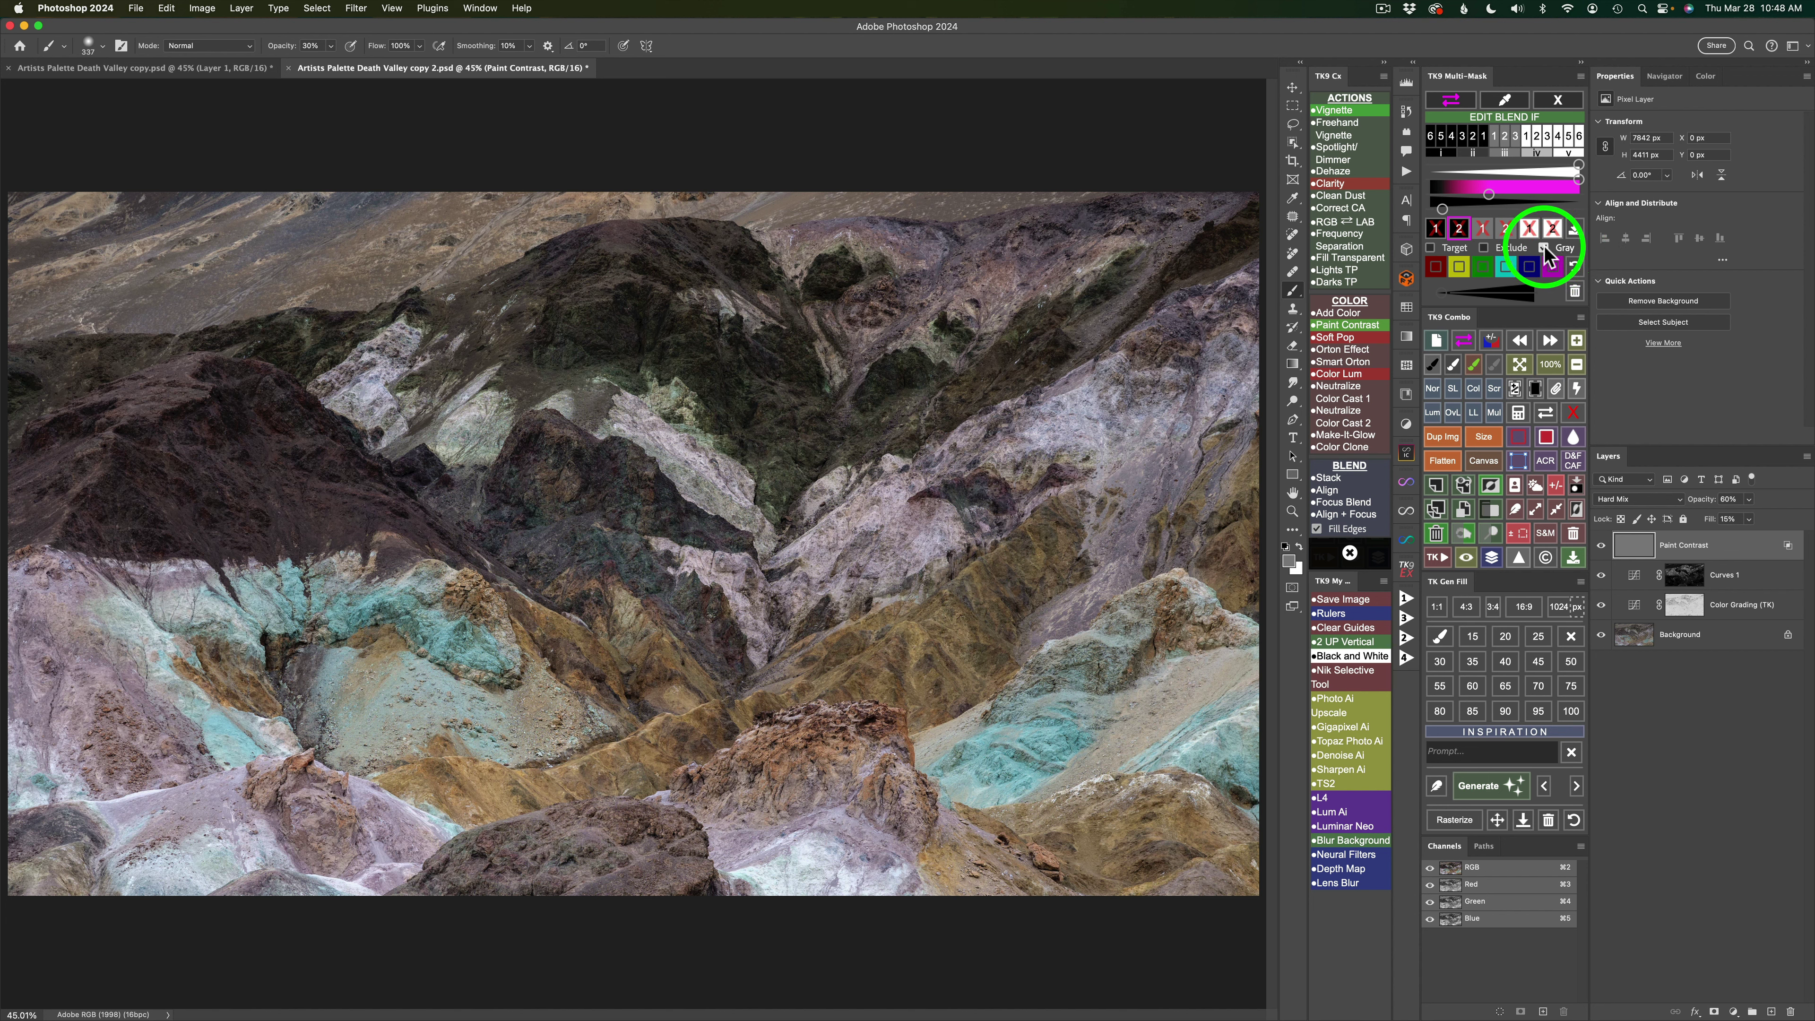
# Compare the image with and without the Gray Blend If setting and the Paint Contrast layer, closing the Blend If controls in between.
pyautogui.click(1544, 248)
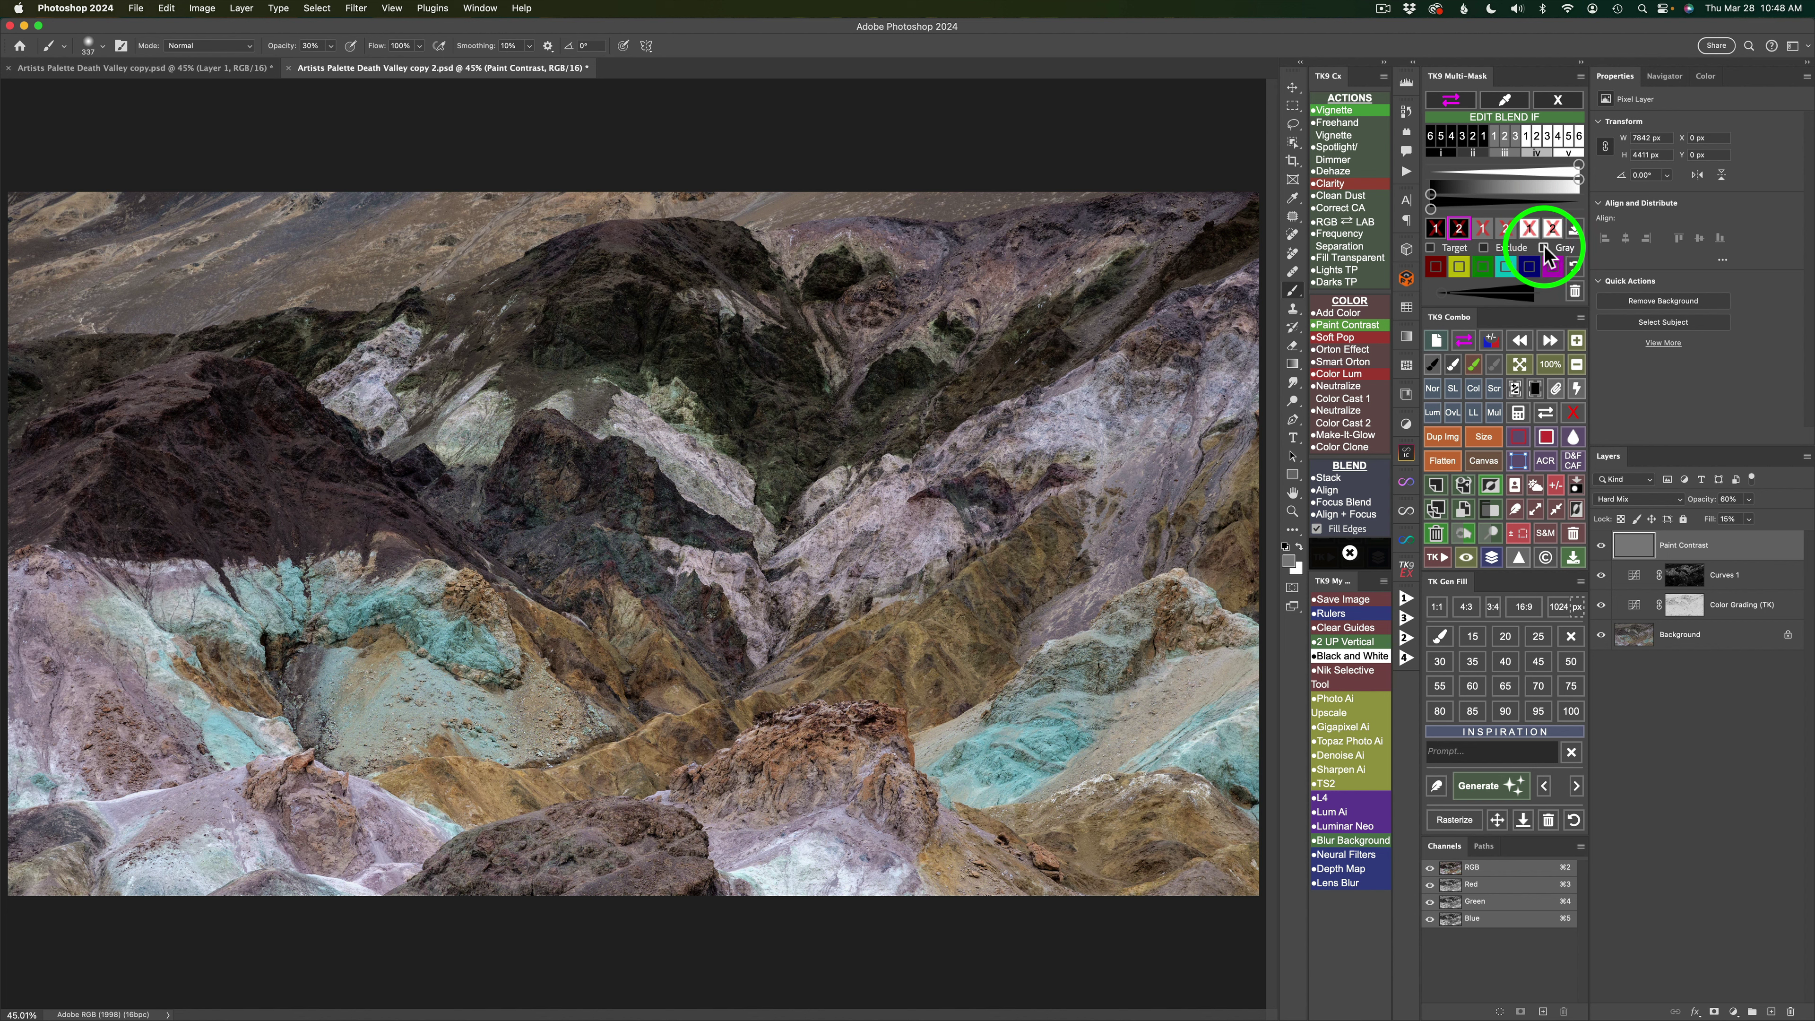
pyautogui.click(1544, 248)
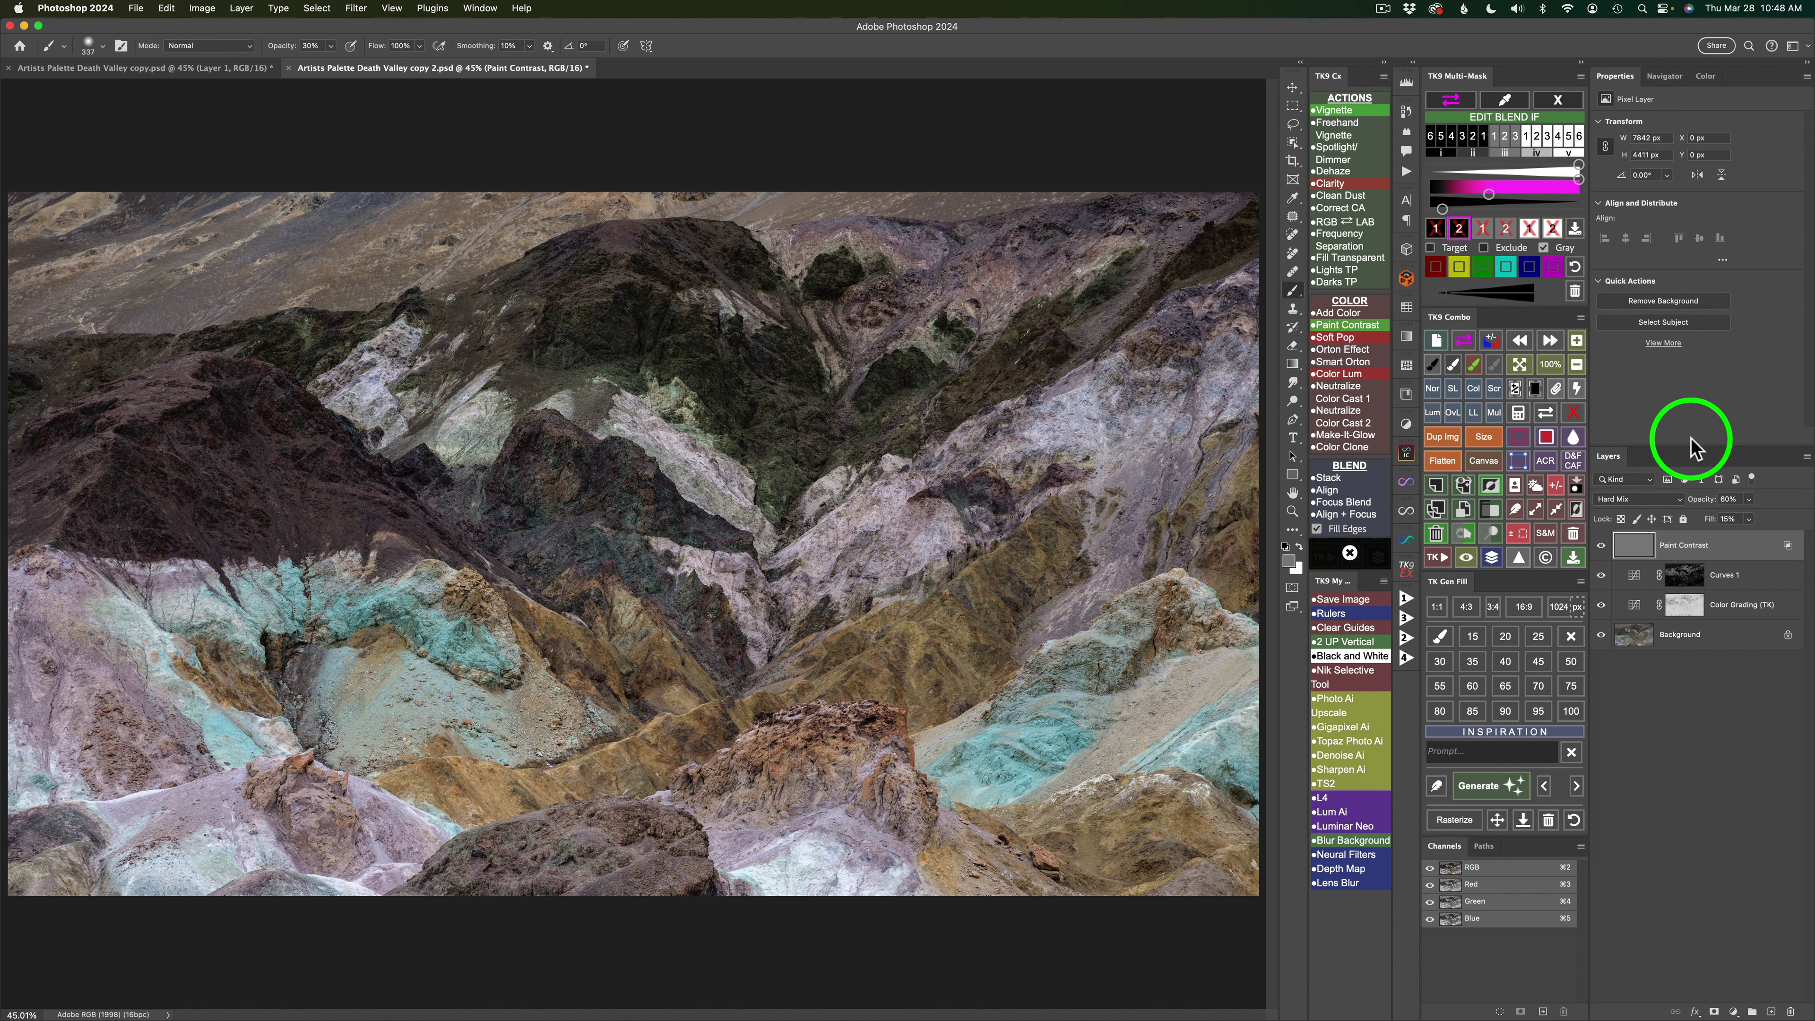
pyautogui.click(1563, 100)
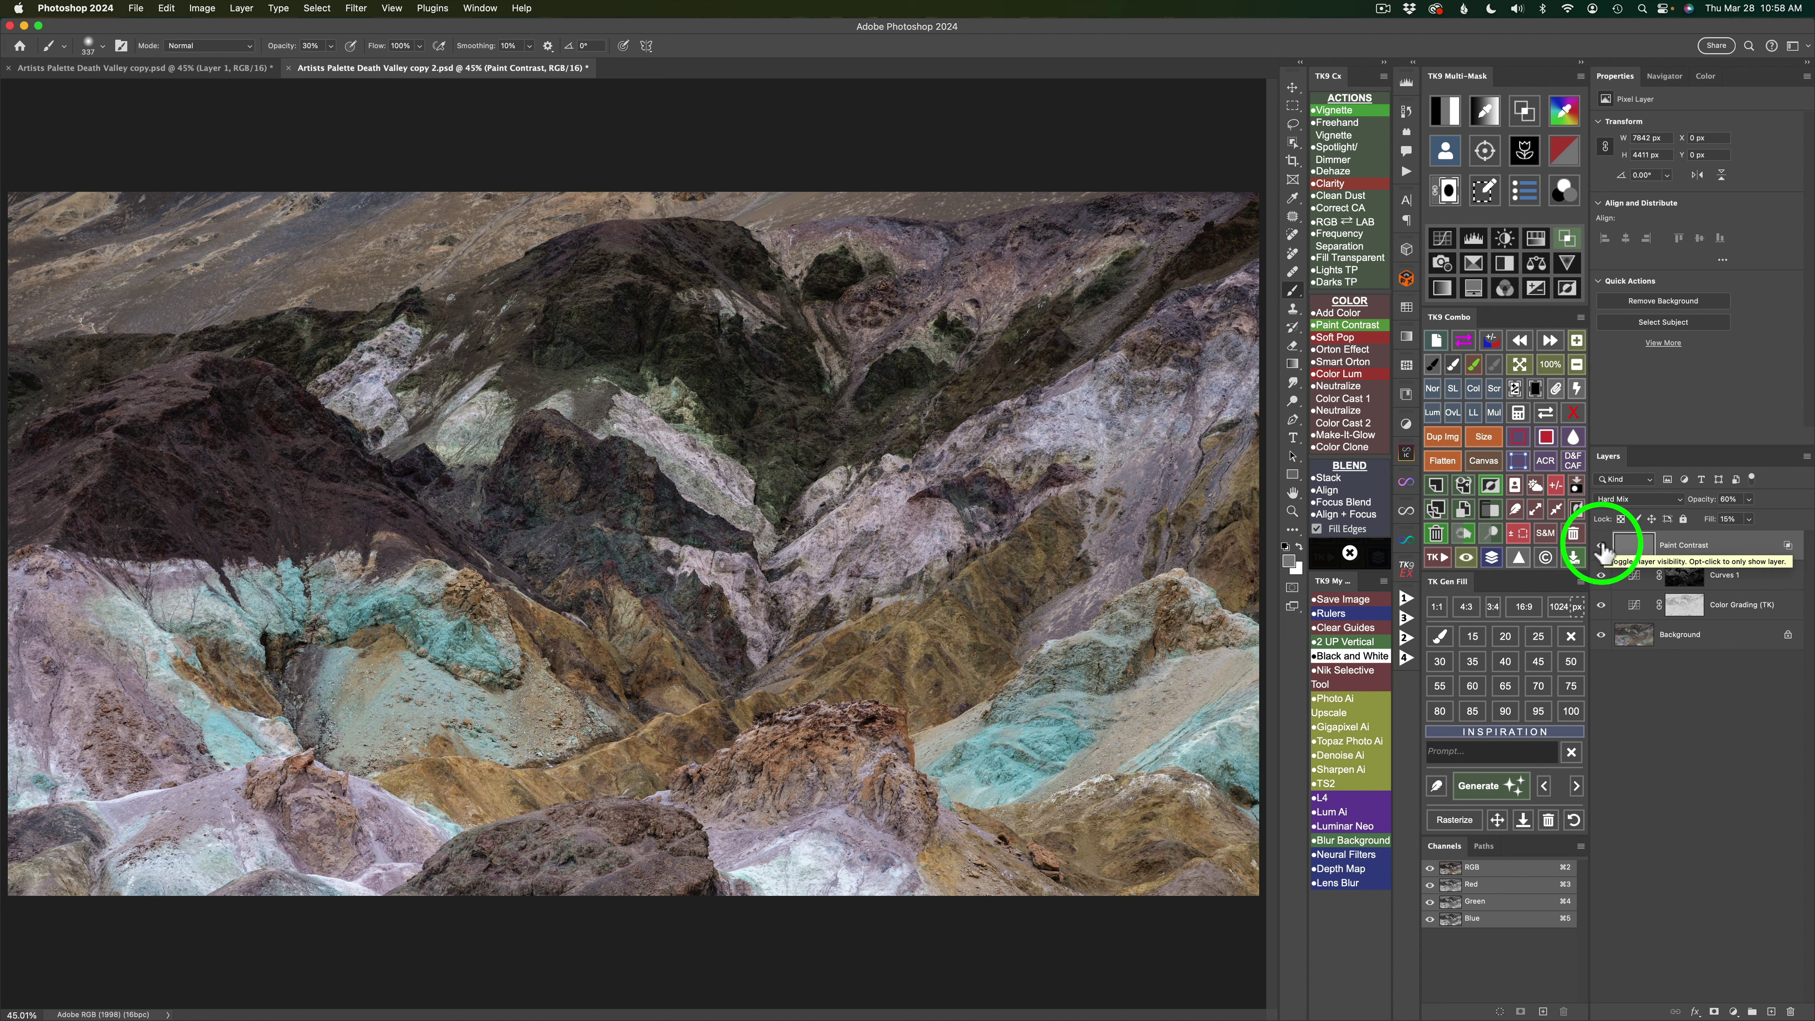
pyautogui.click(1602, 546)
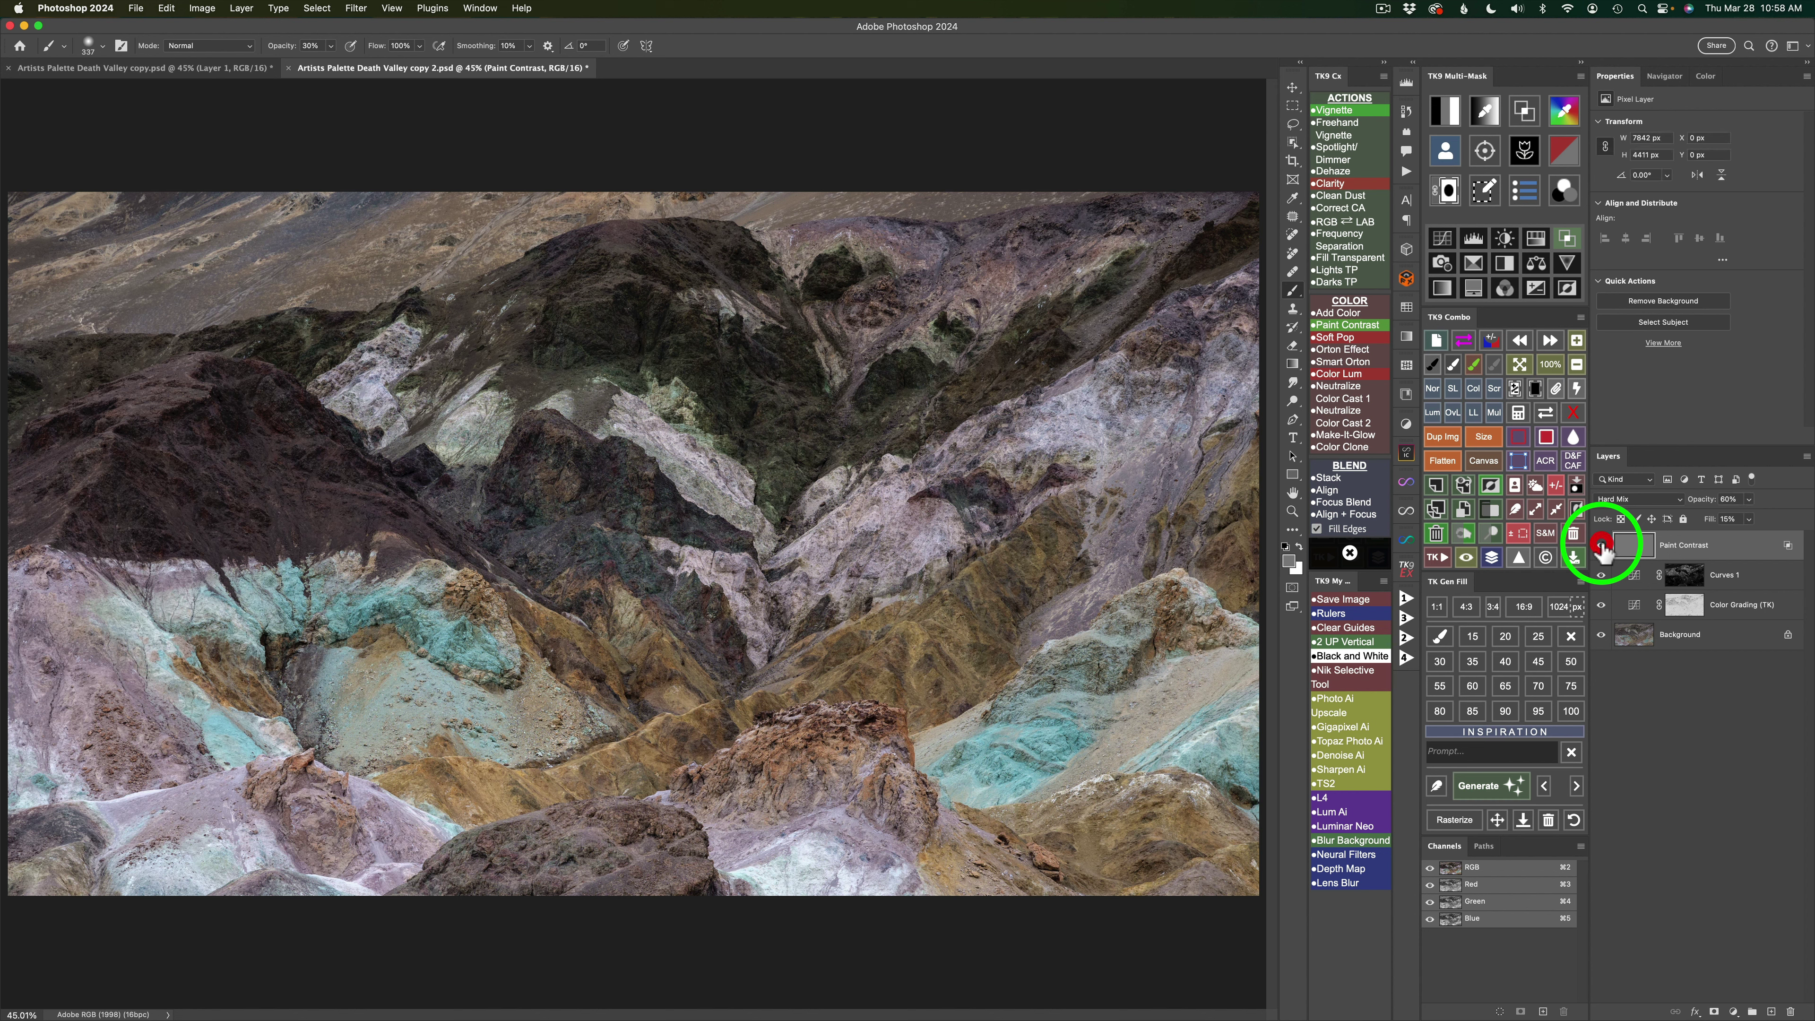
pyautogui.click(1493, 558)
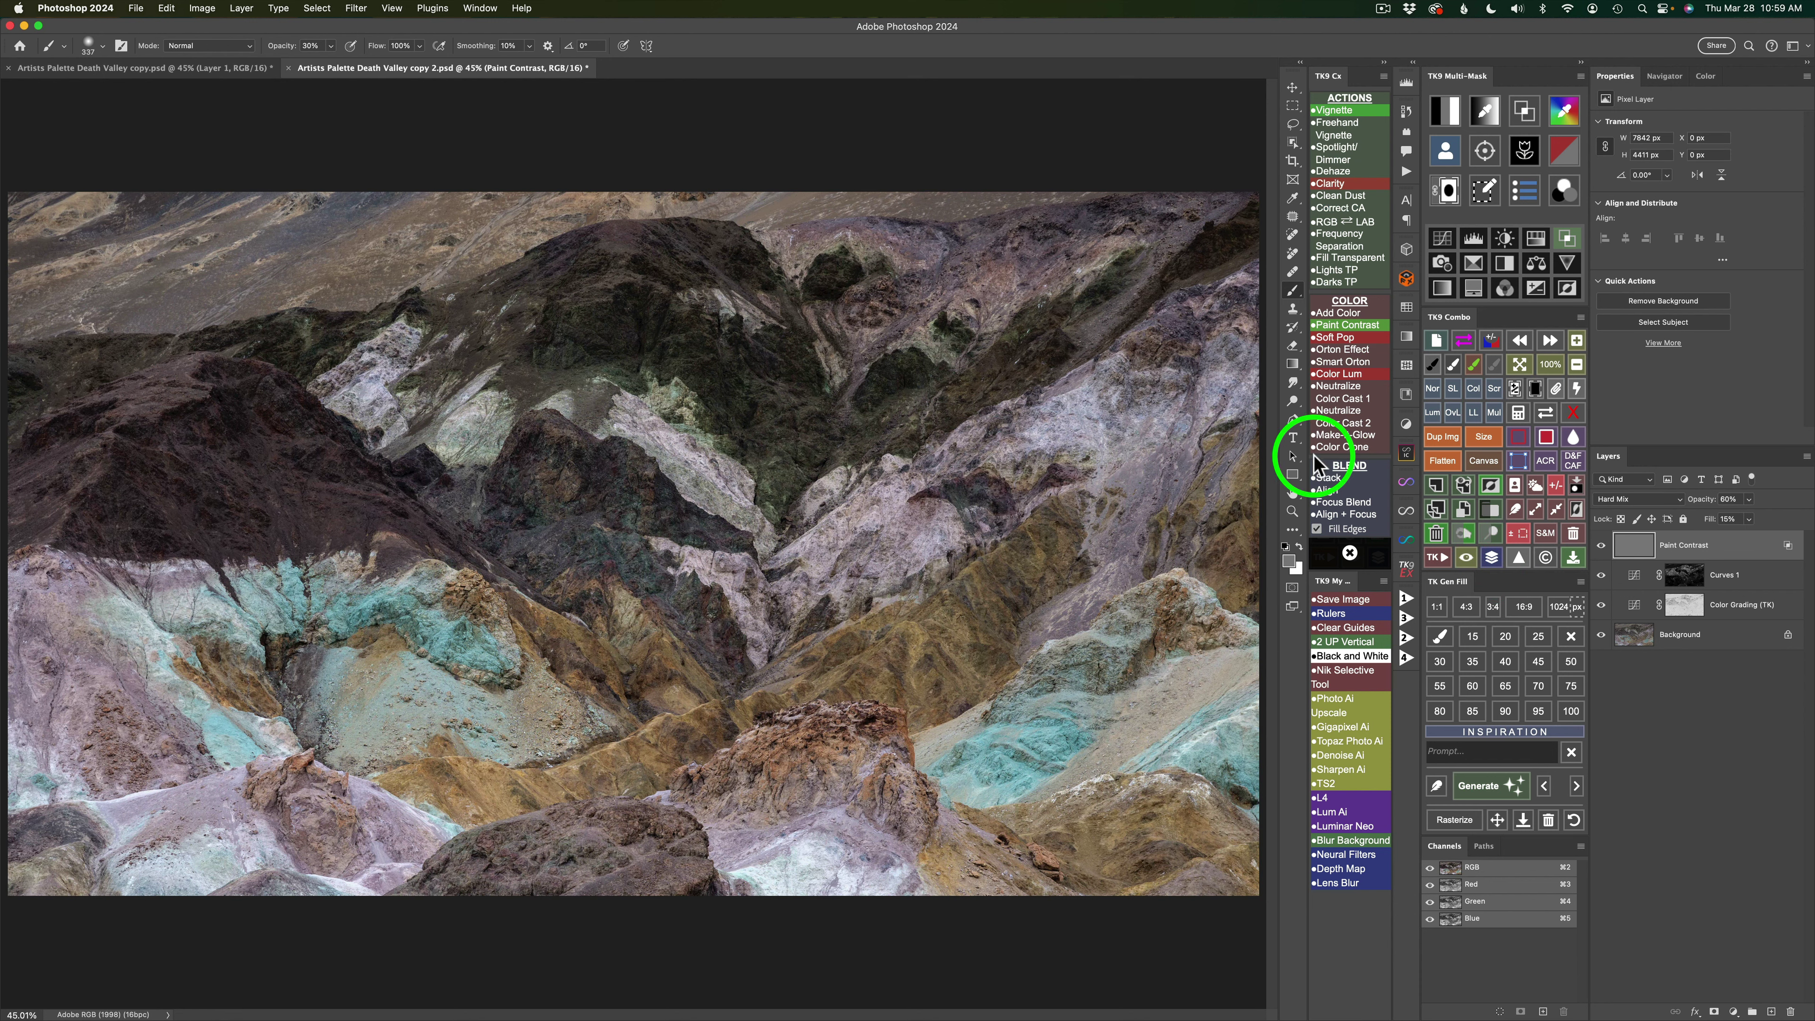
# Check the auto-close option for the TK actions menu in the TK9 Cx options.
pyautogui.click(1385, 77)
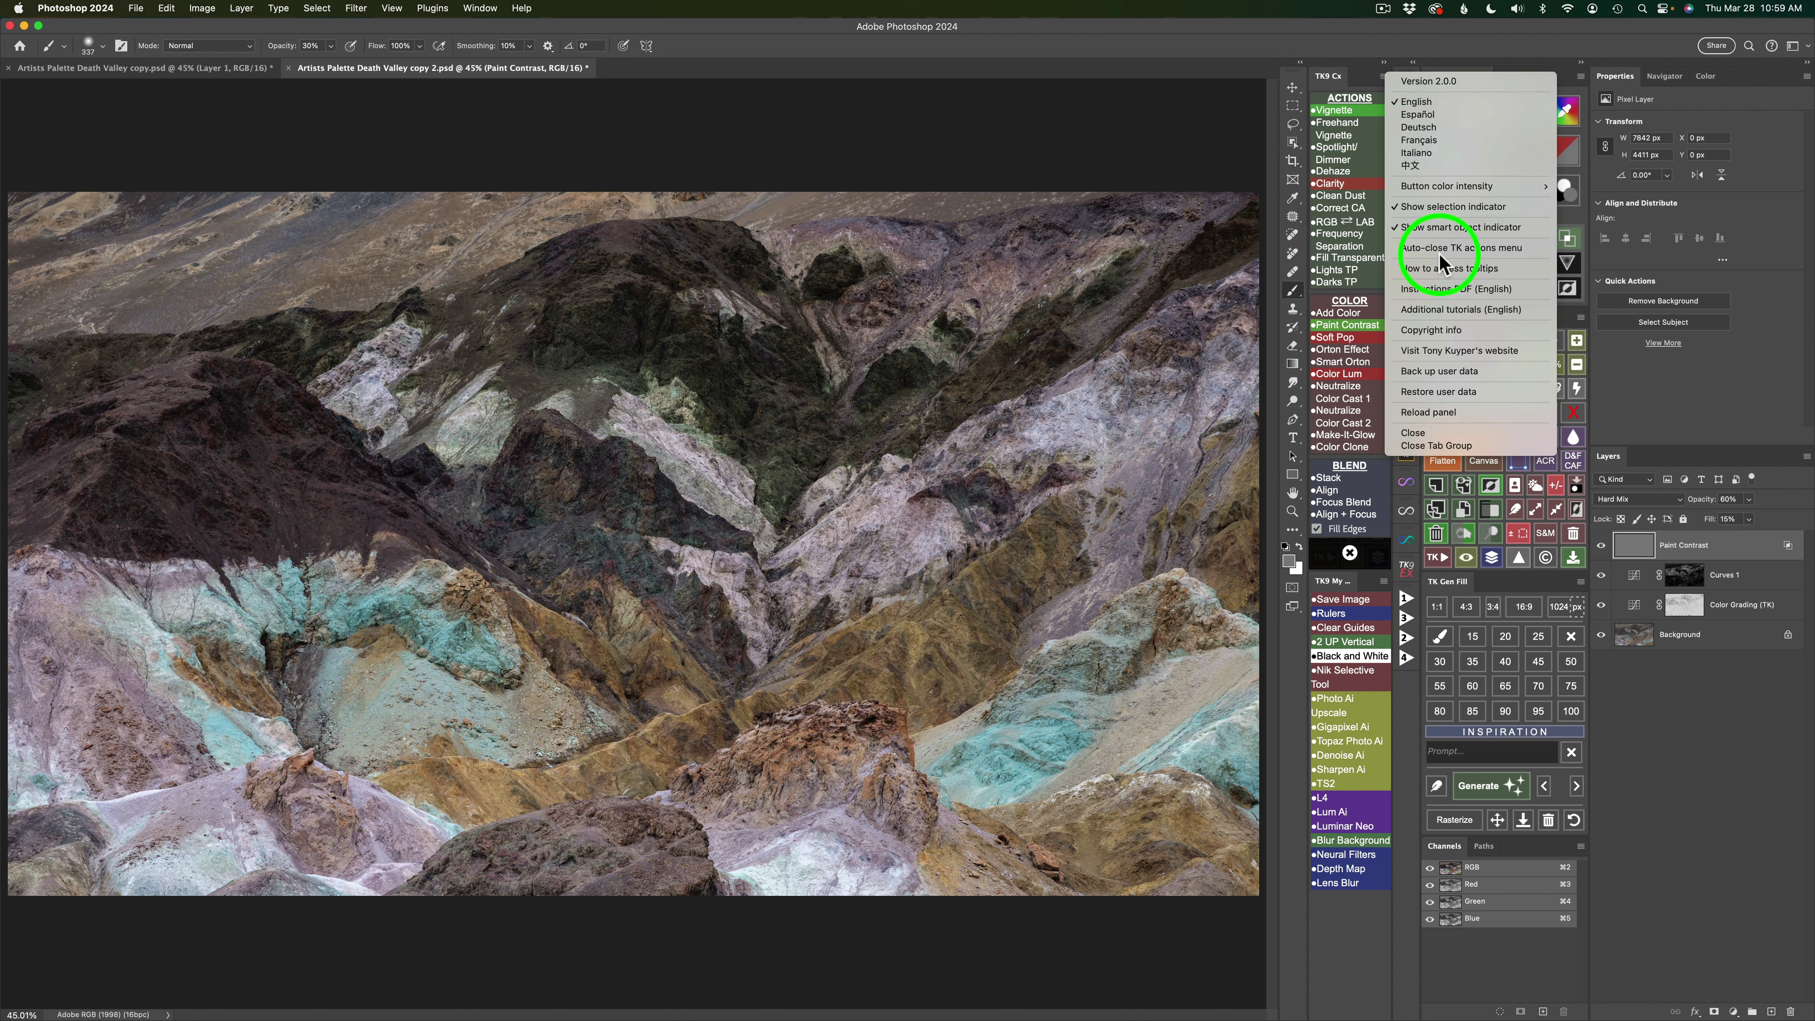
pyautogui.click(1484, 248)
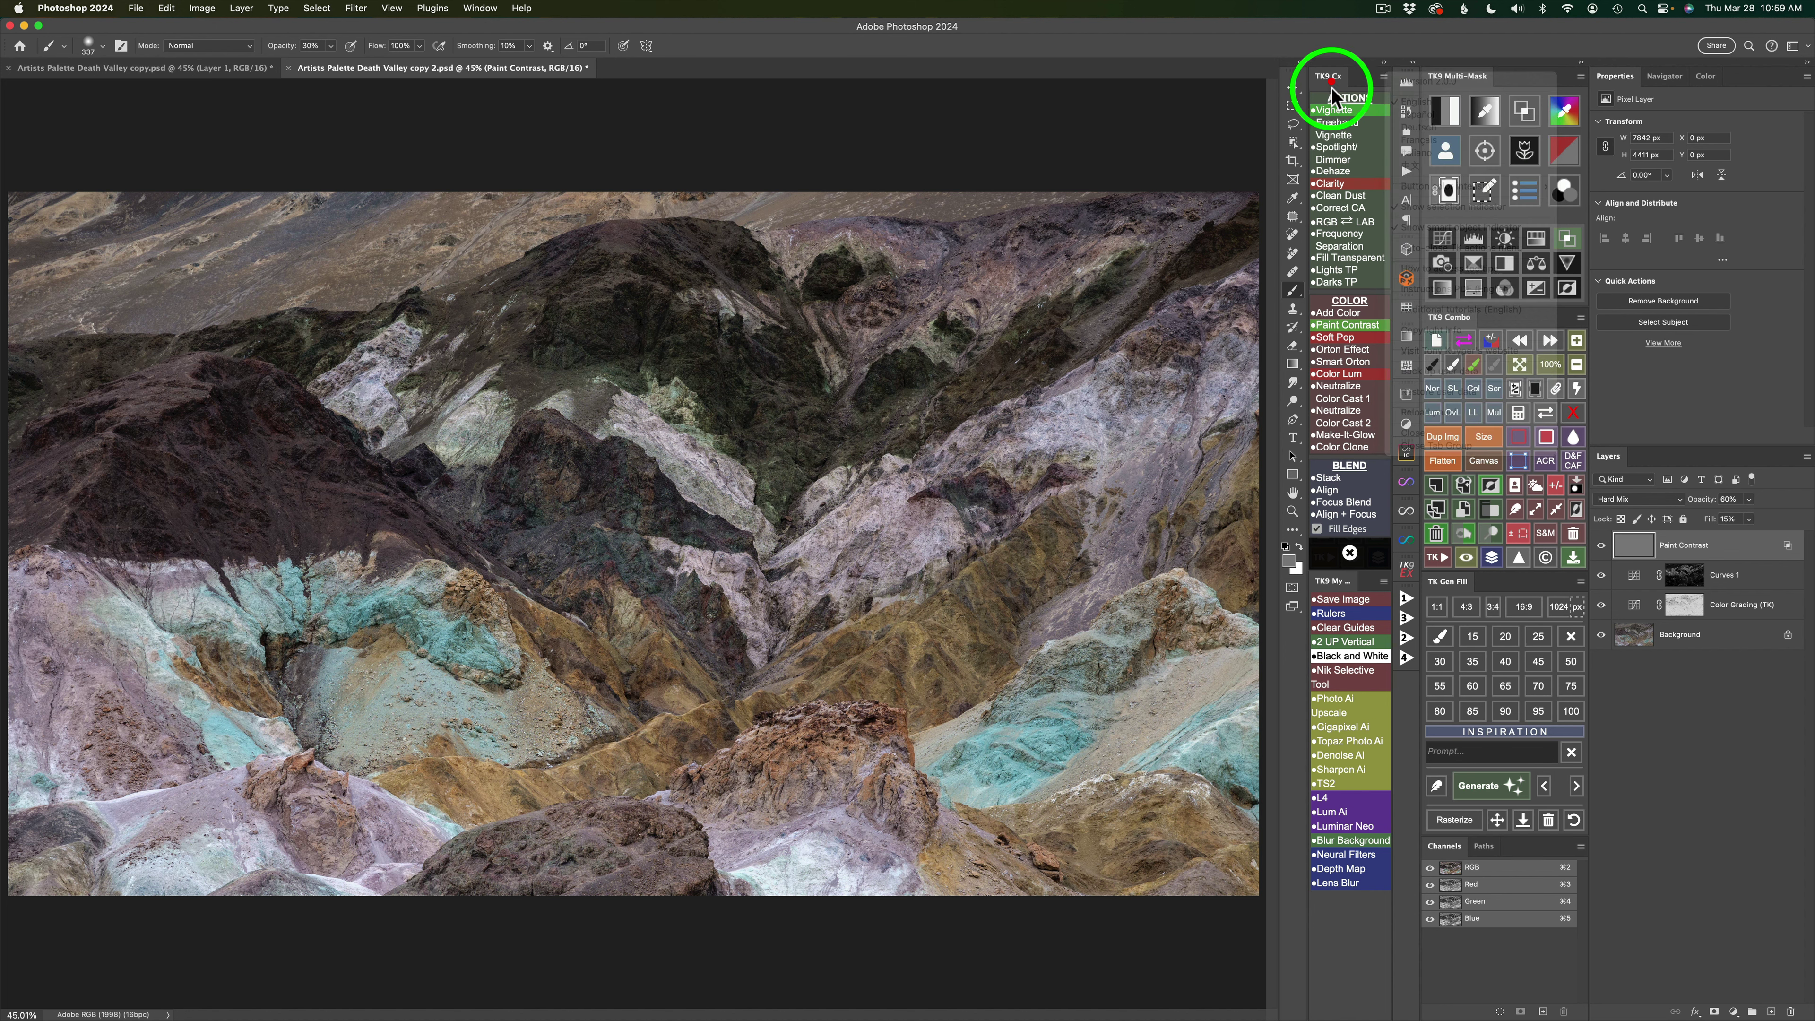
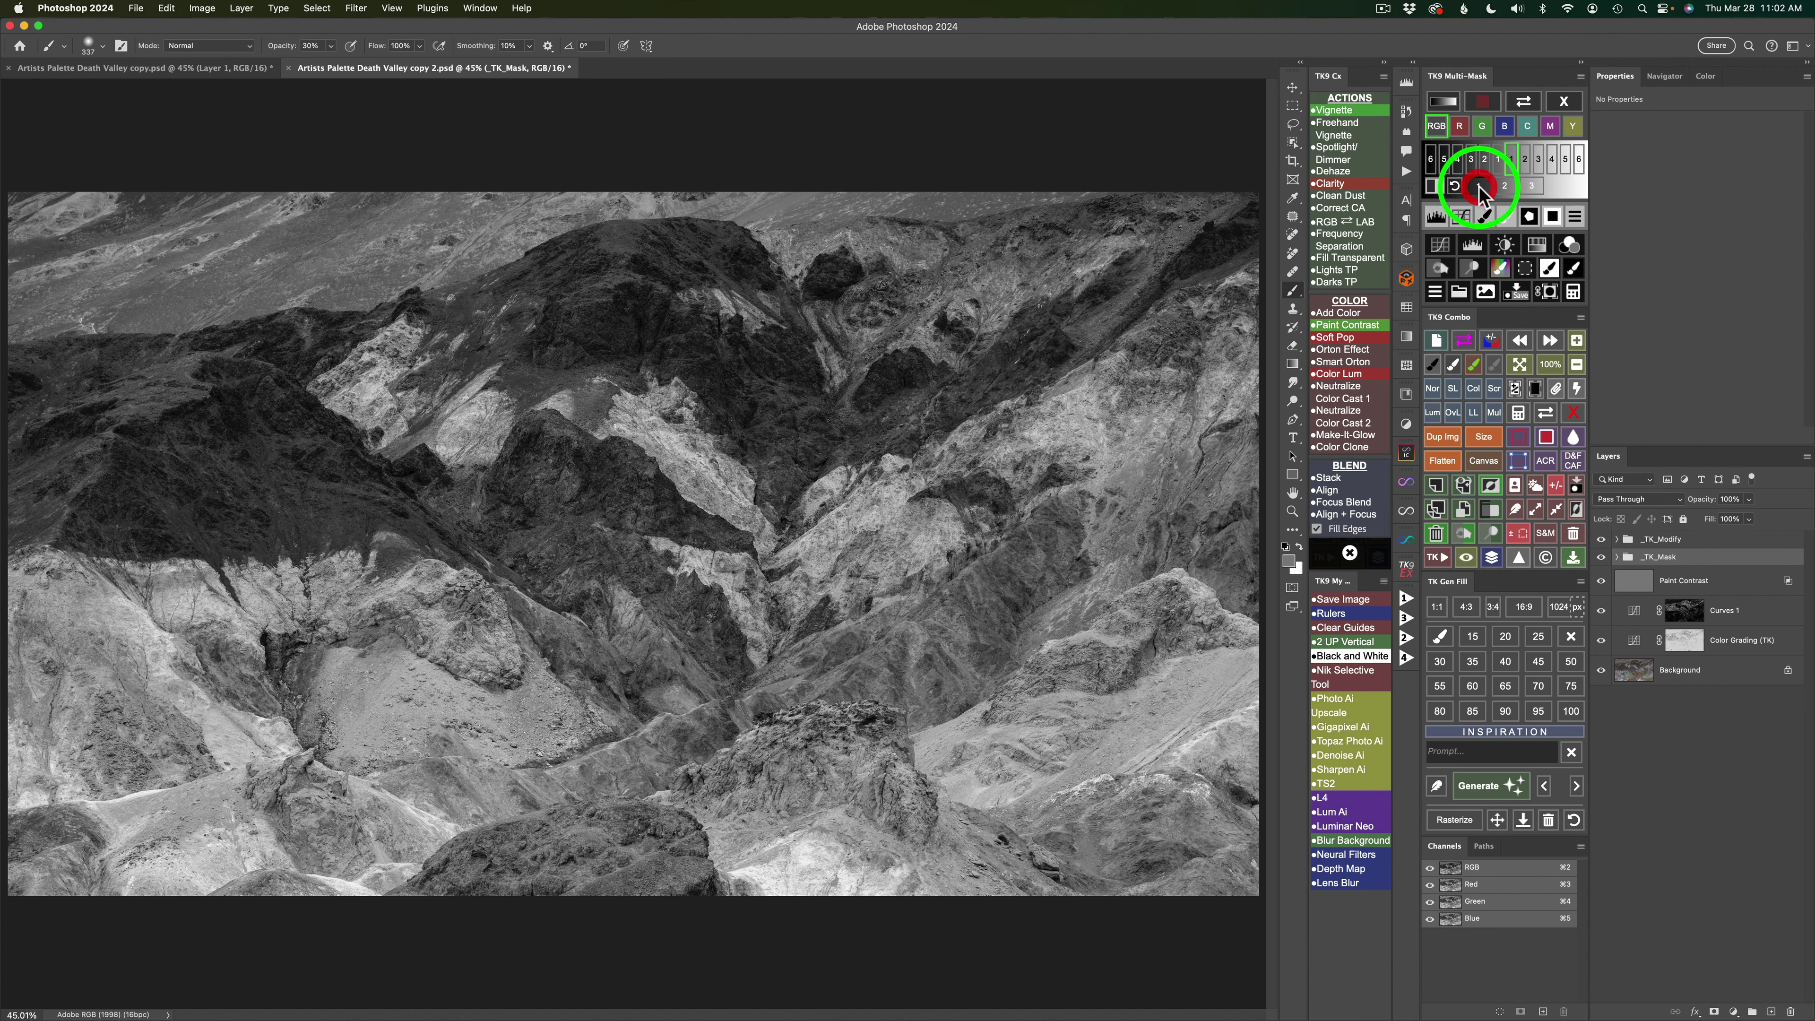
# Preview the midtones 2 and 3 luminosity masks, then output the midtones 1 mask as a Curves adjustment layer's mask.
pyautogui.click(1505, 188)
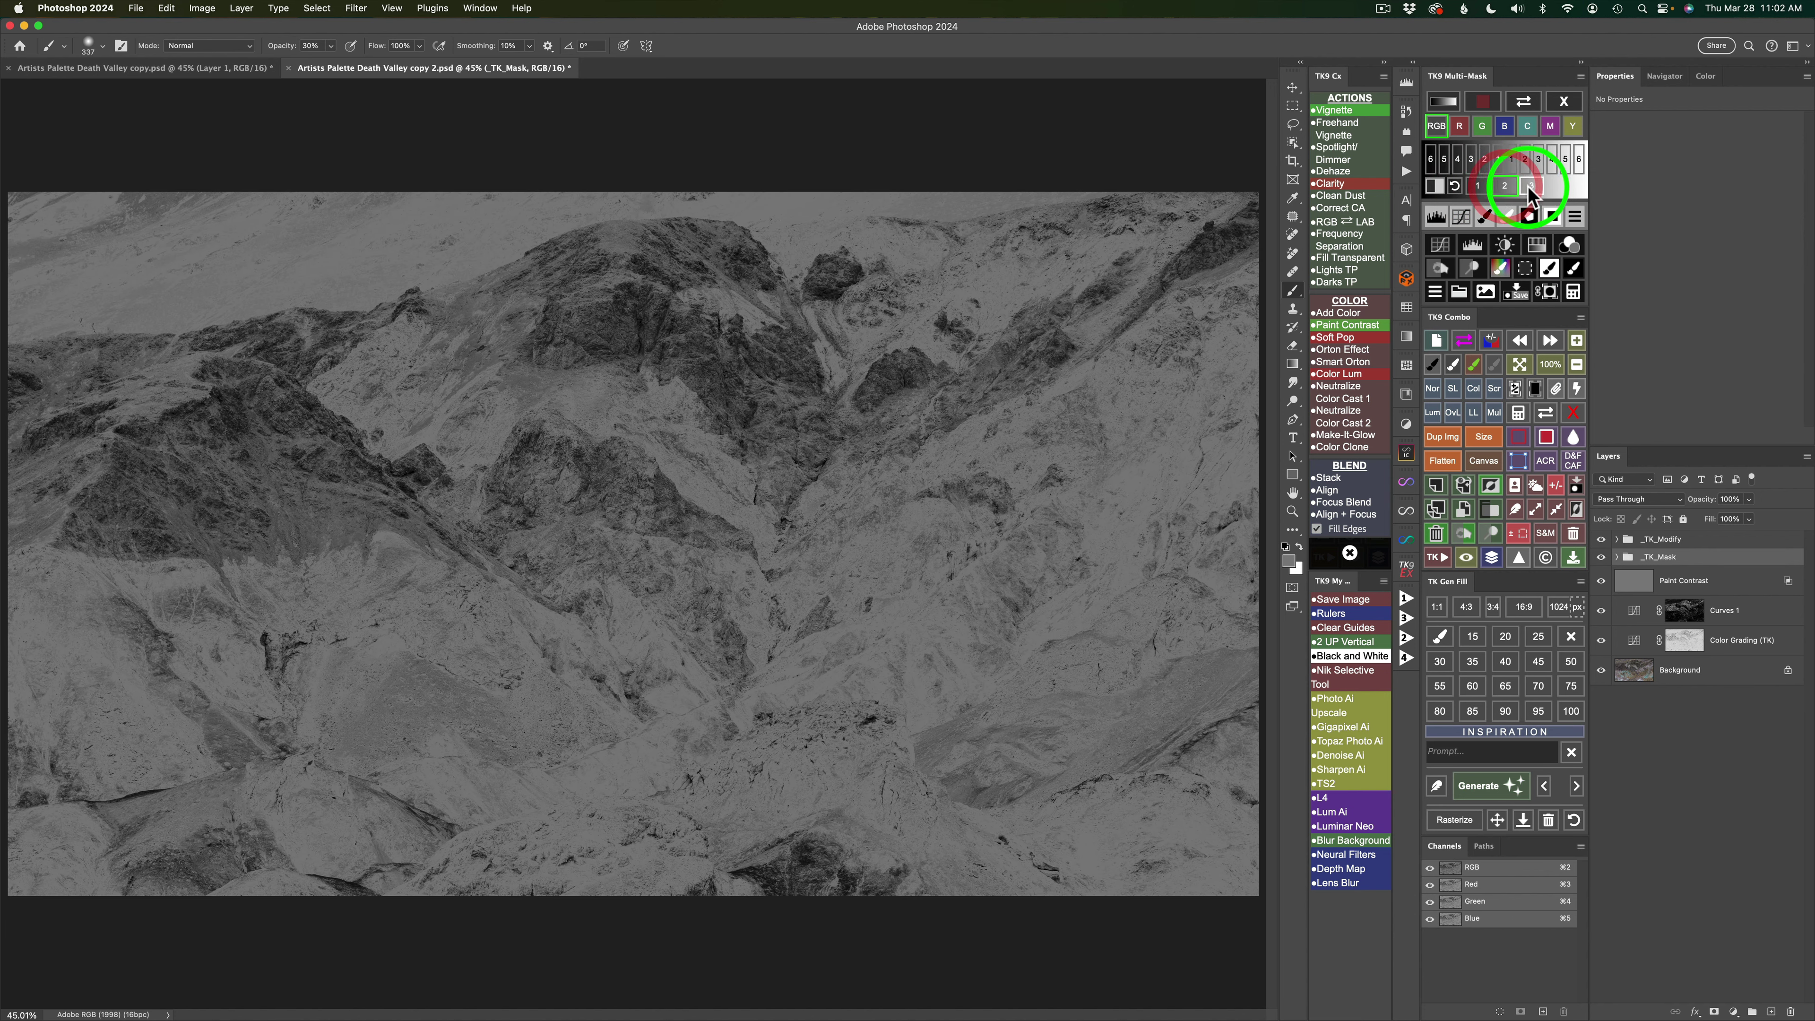
pyautogui.click(1532, 187)
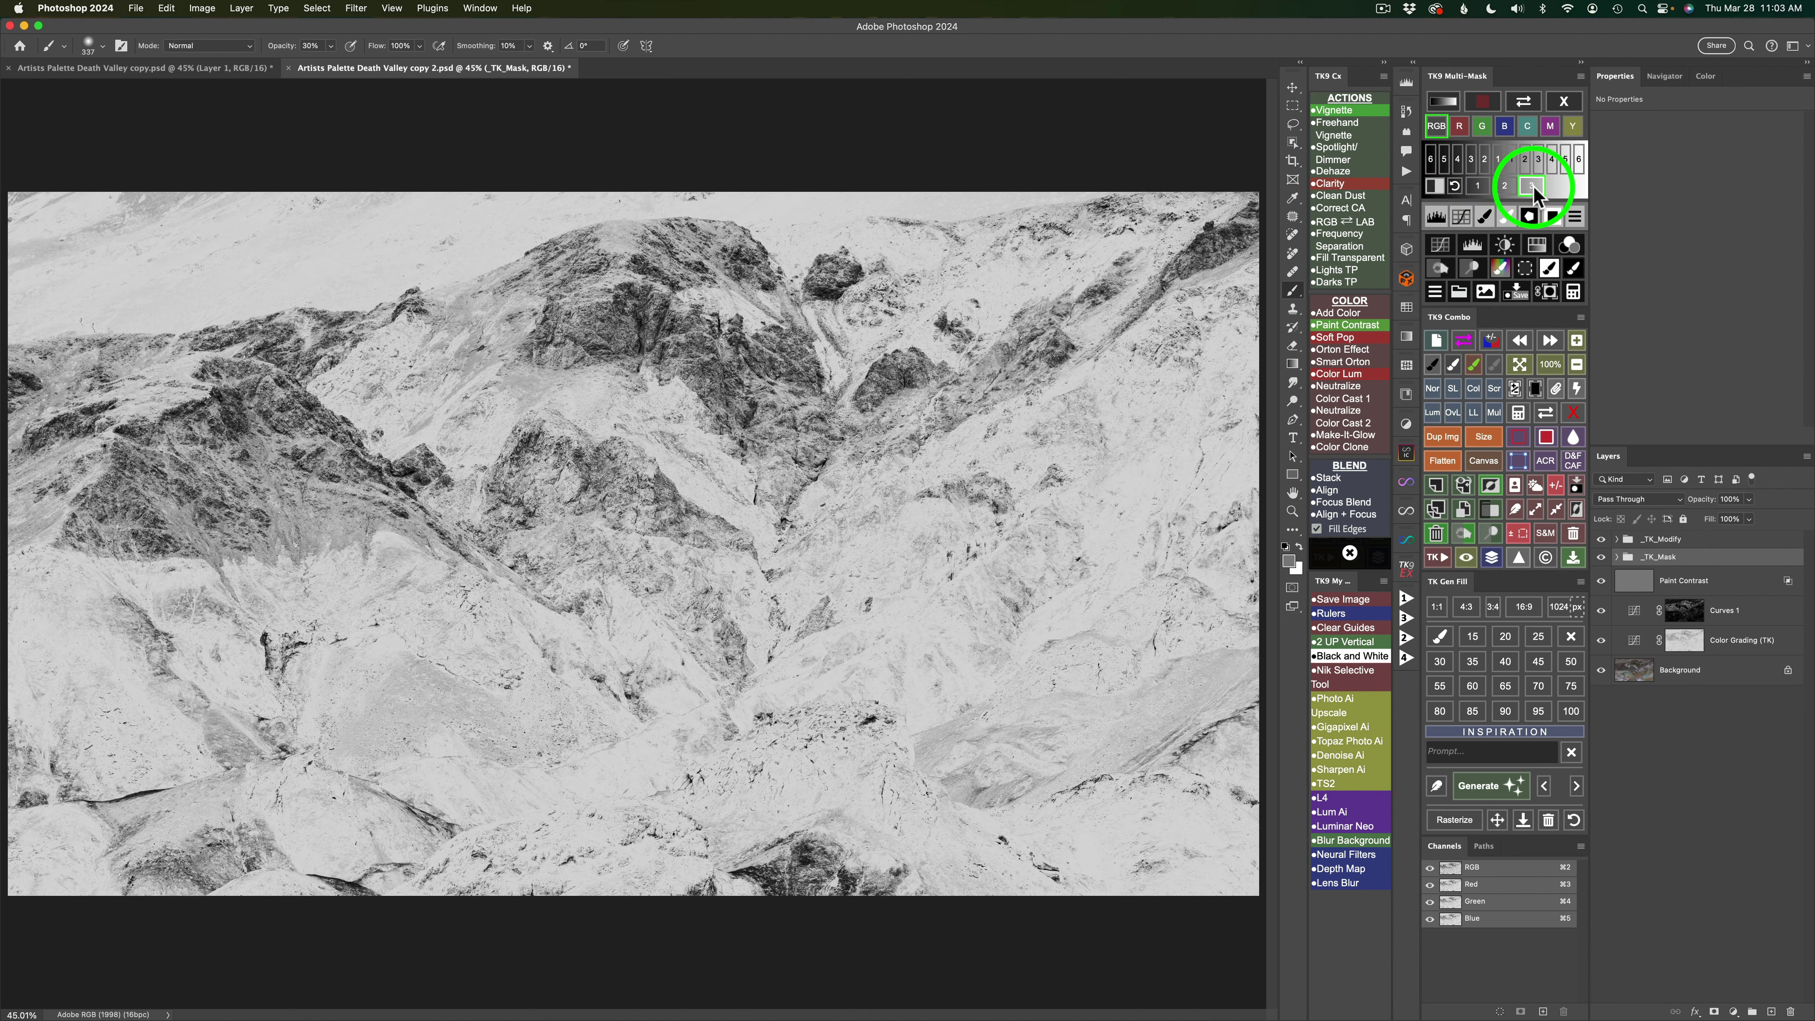
pyautogui.click(1479, 187)
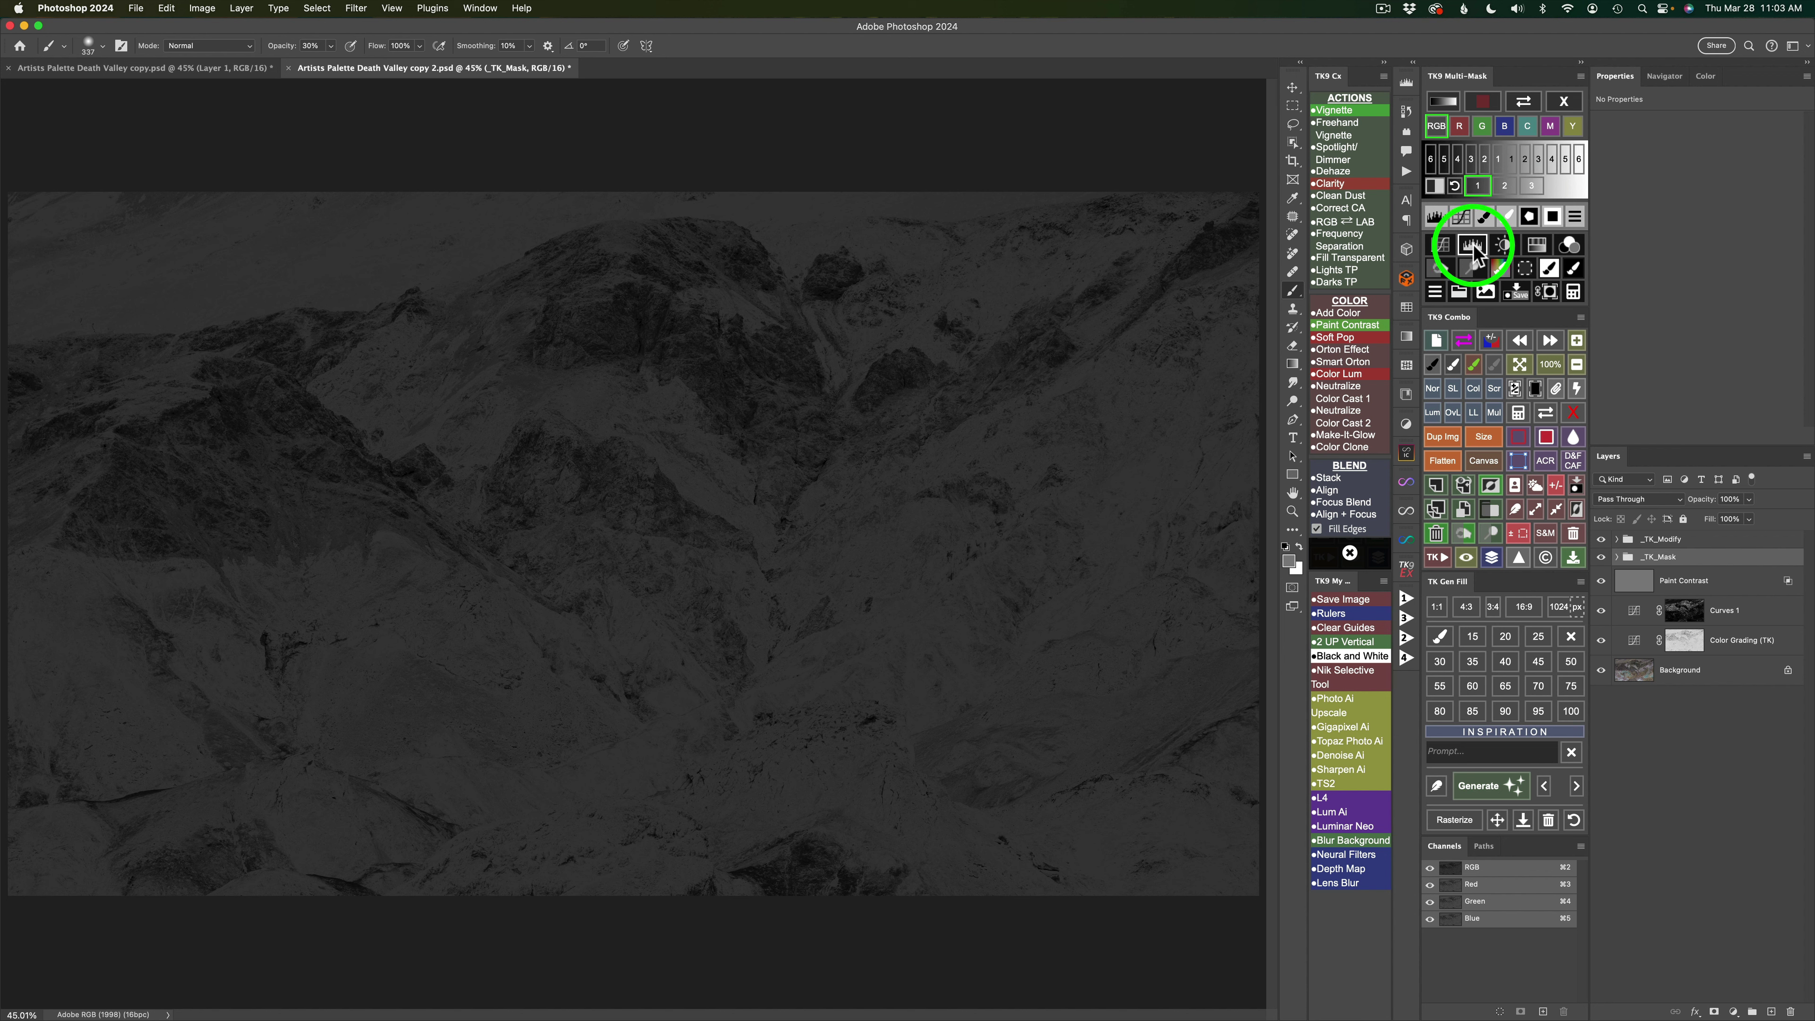
pyautogui.click(1444, 248)
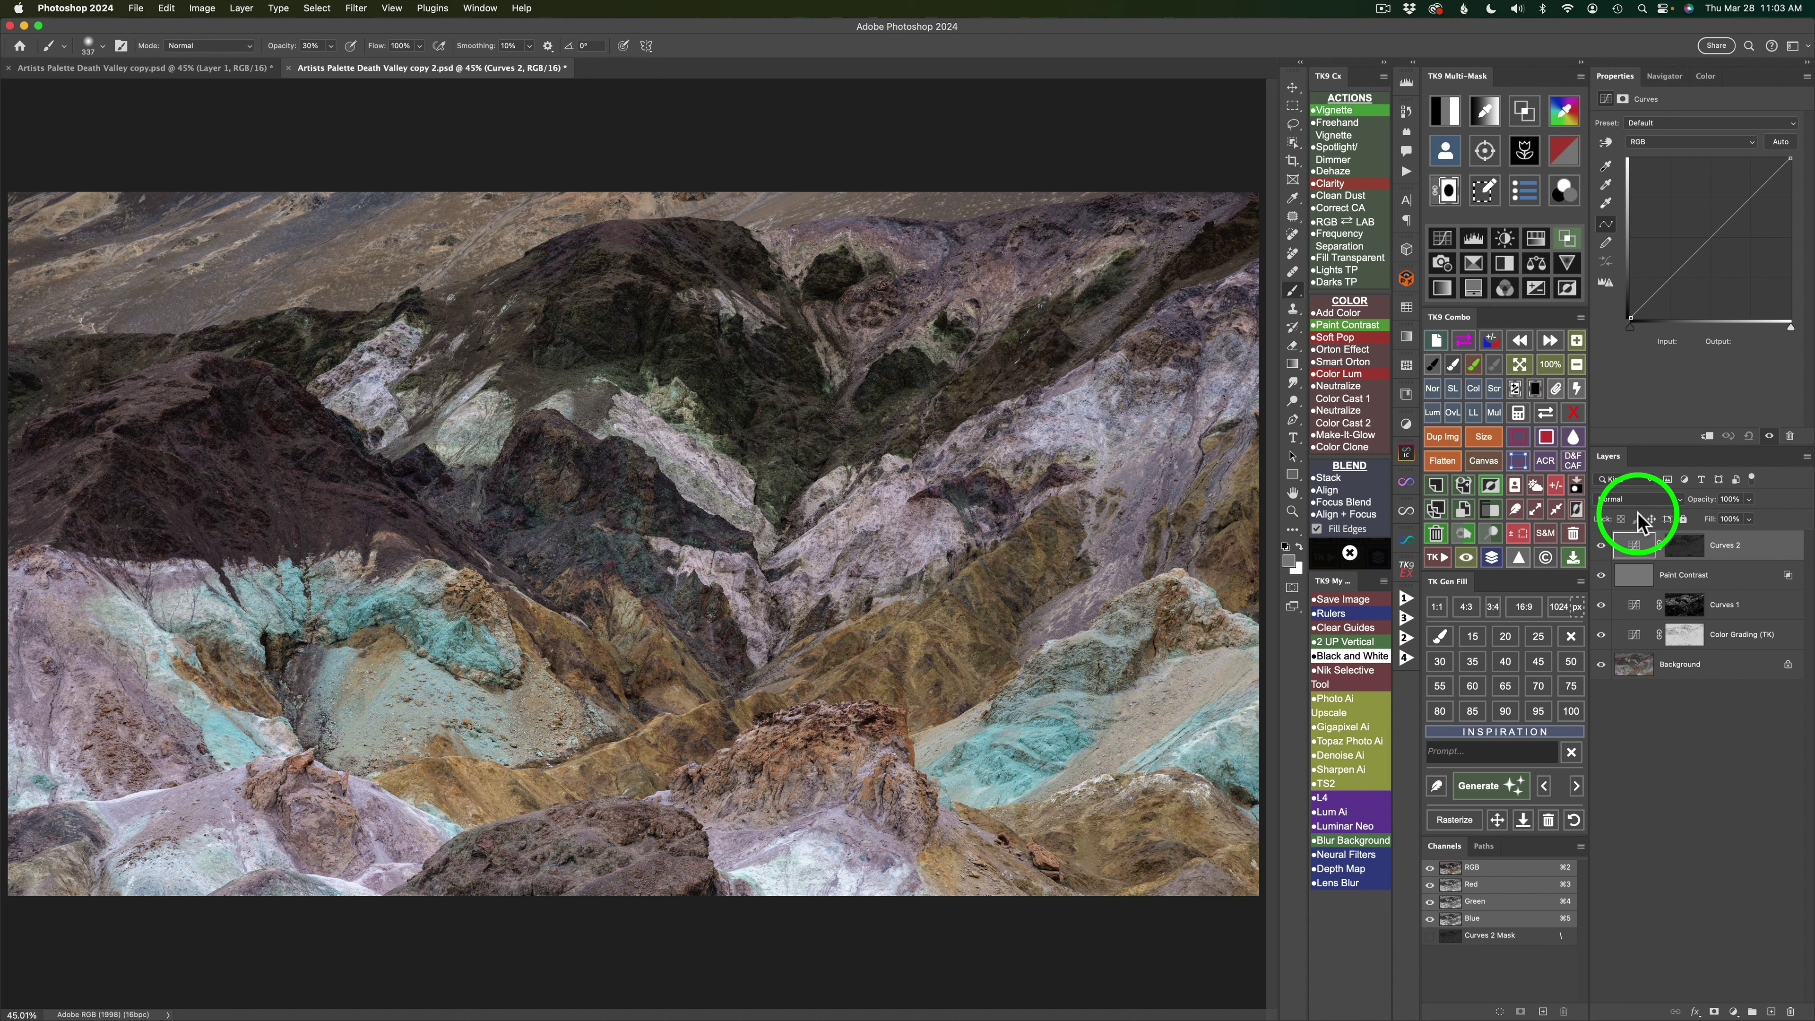
# Set the Curves 2 layer's blending mode to Screen and compare the image with and without the layer.
pyautogui.click(1602, 545)
pyautogui.click(1602, 546)
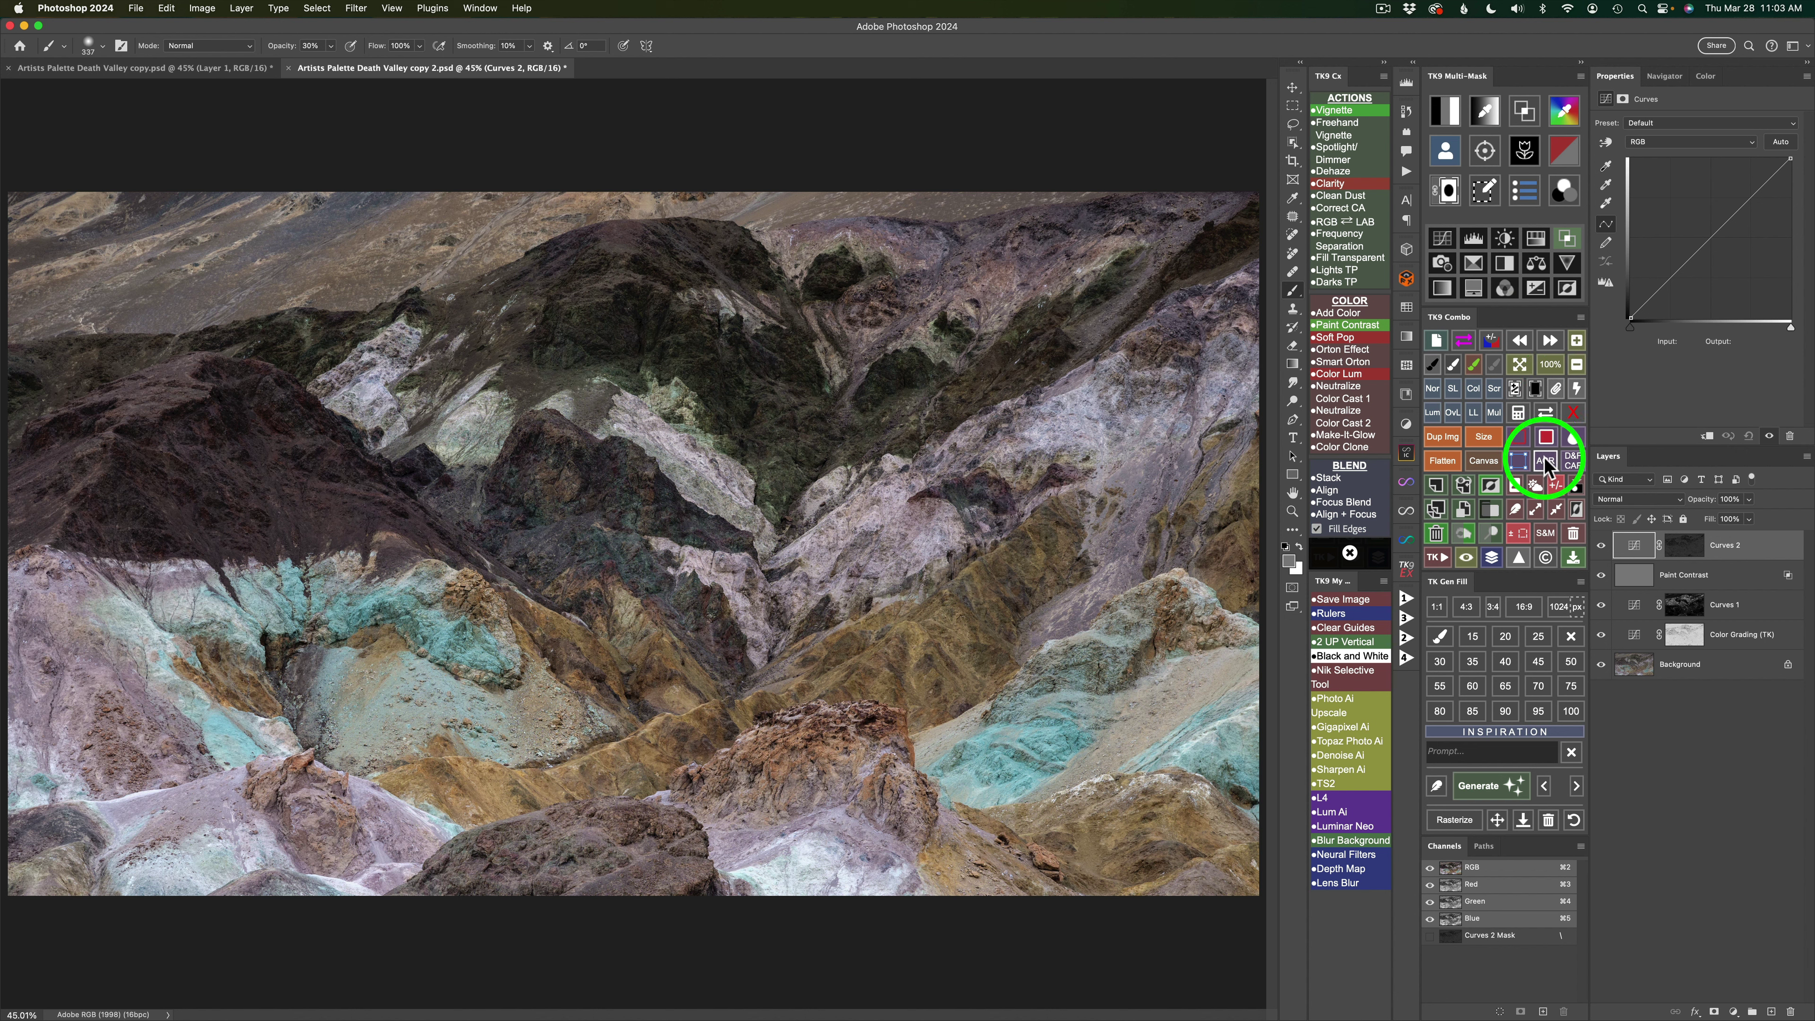
pyautogui.click(1495, 387)
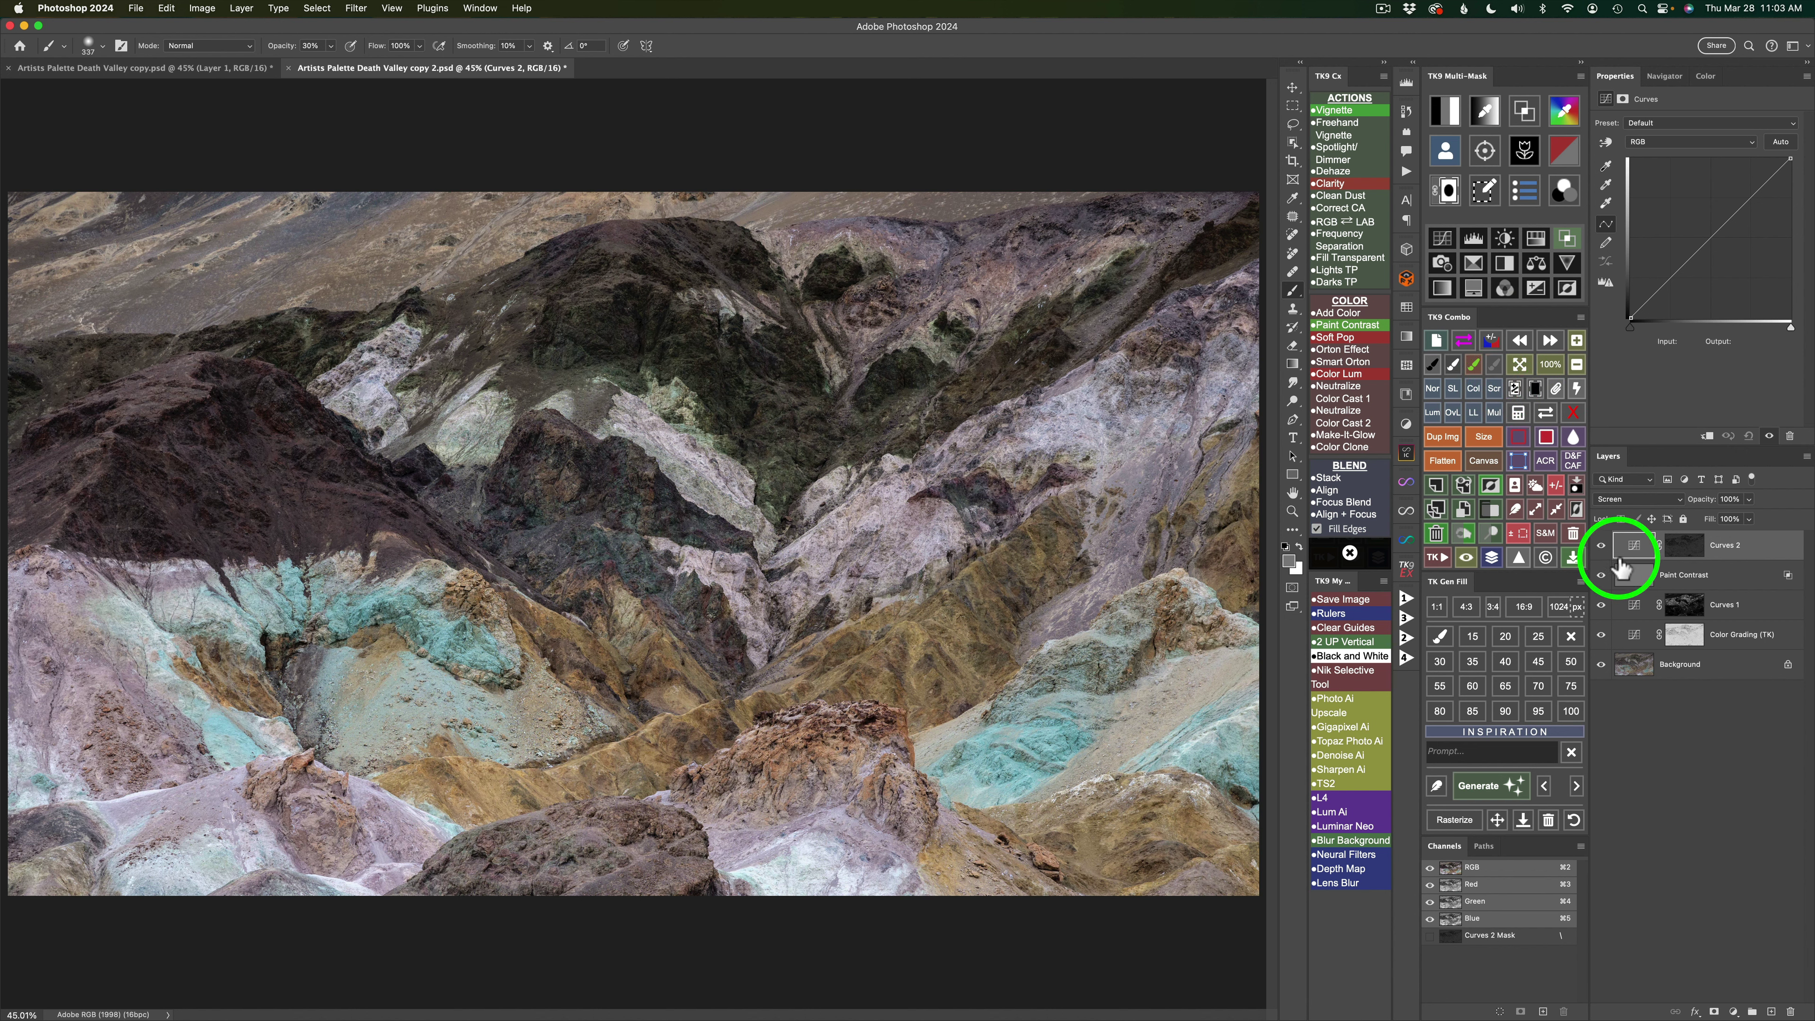
pyautogui.click(1602, 550)
pyautogui.click(1602, 549)
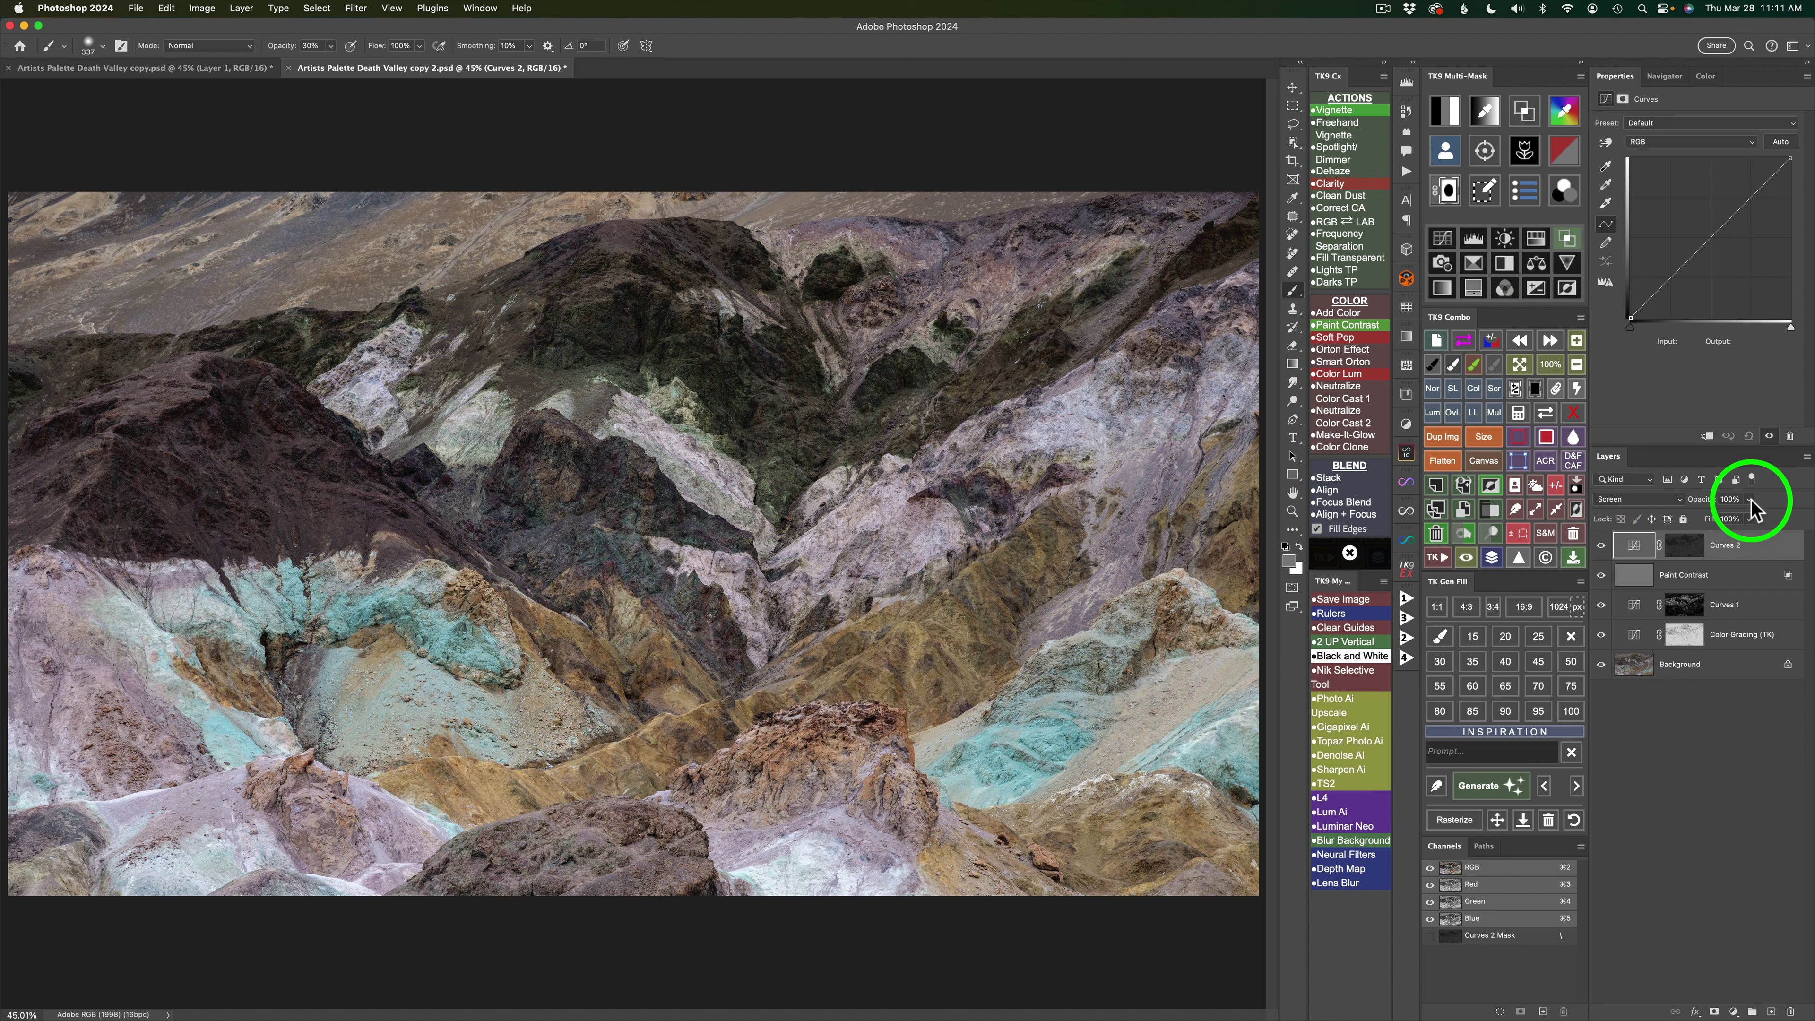
# Lower the Curves 2 layer's opacity to 62% and compare the image before and after.
pyautogui.click(1750, 499)
pyautogui.moveTo(1749, 518); pyautogui.dragTo(1723, 519)
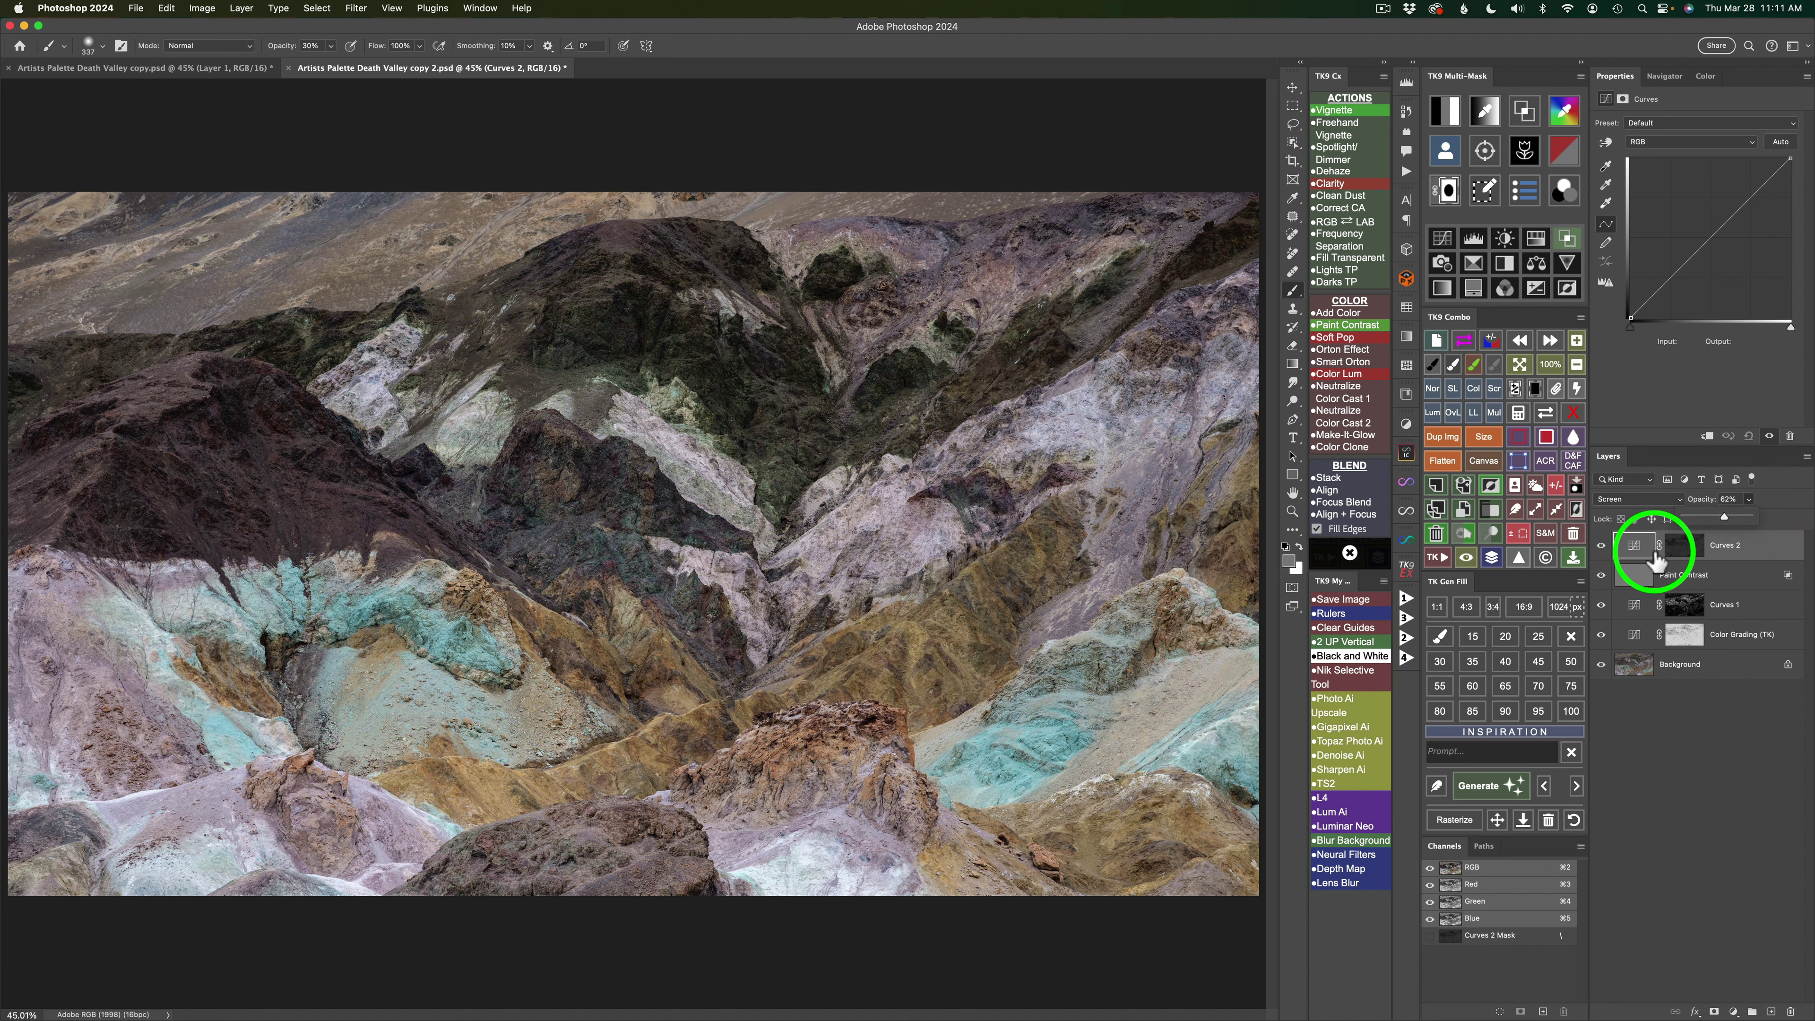
pyautogui.click(1601, 551)
pyautogui.click(1601, 550)
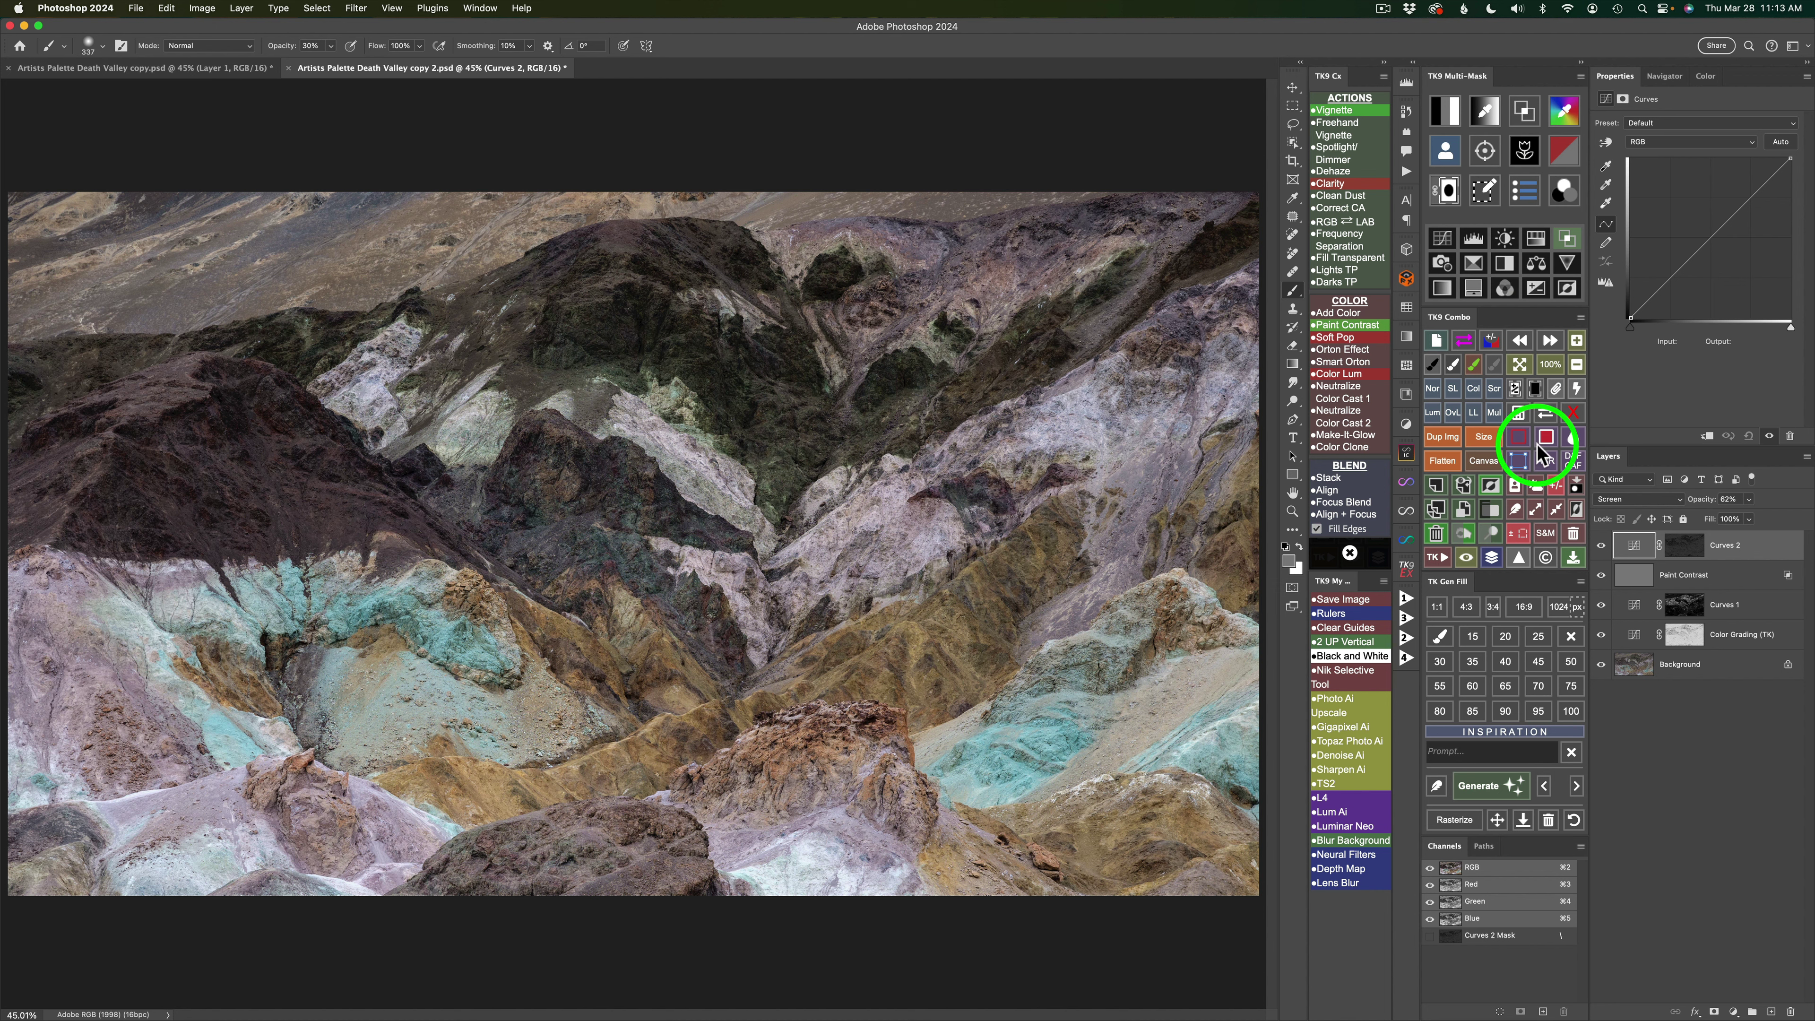
# Run the TK9 Soft Pop action and compare the image with and without the Soft Pop layer.
pyautogui.click(1335, 338)
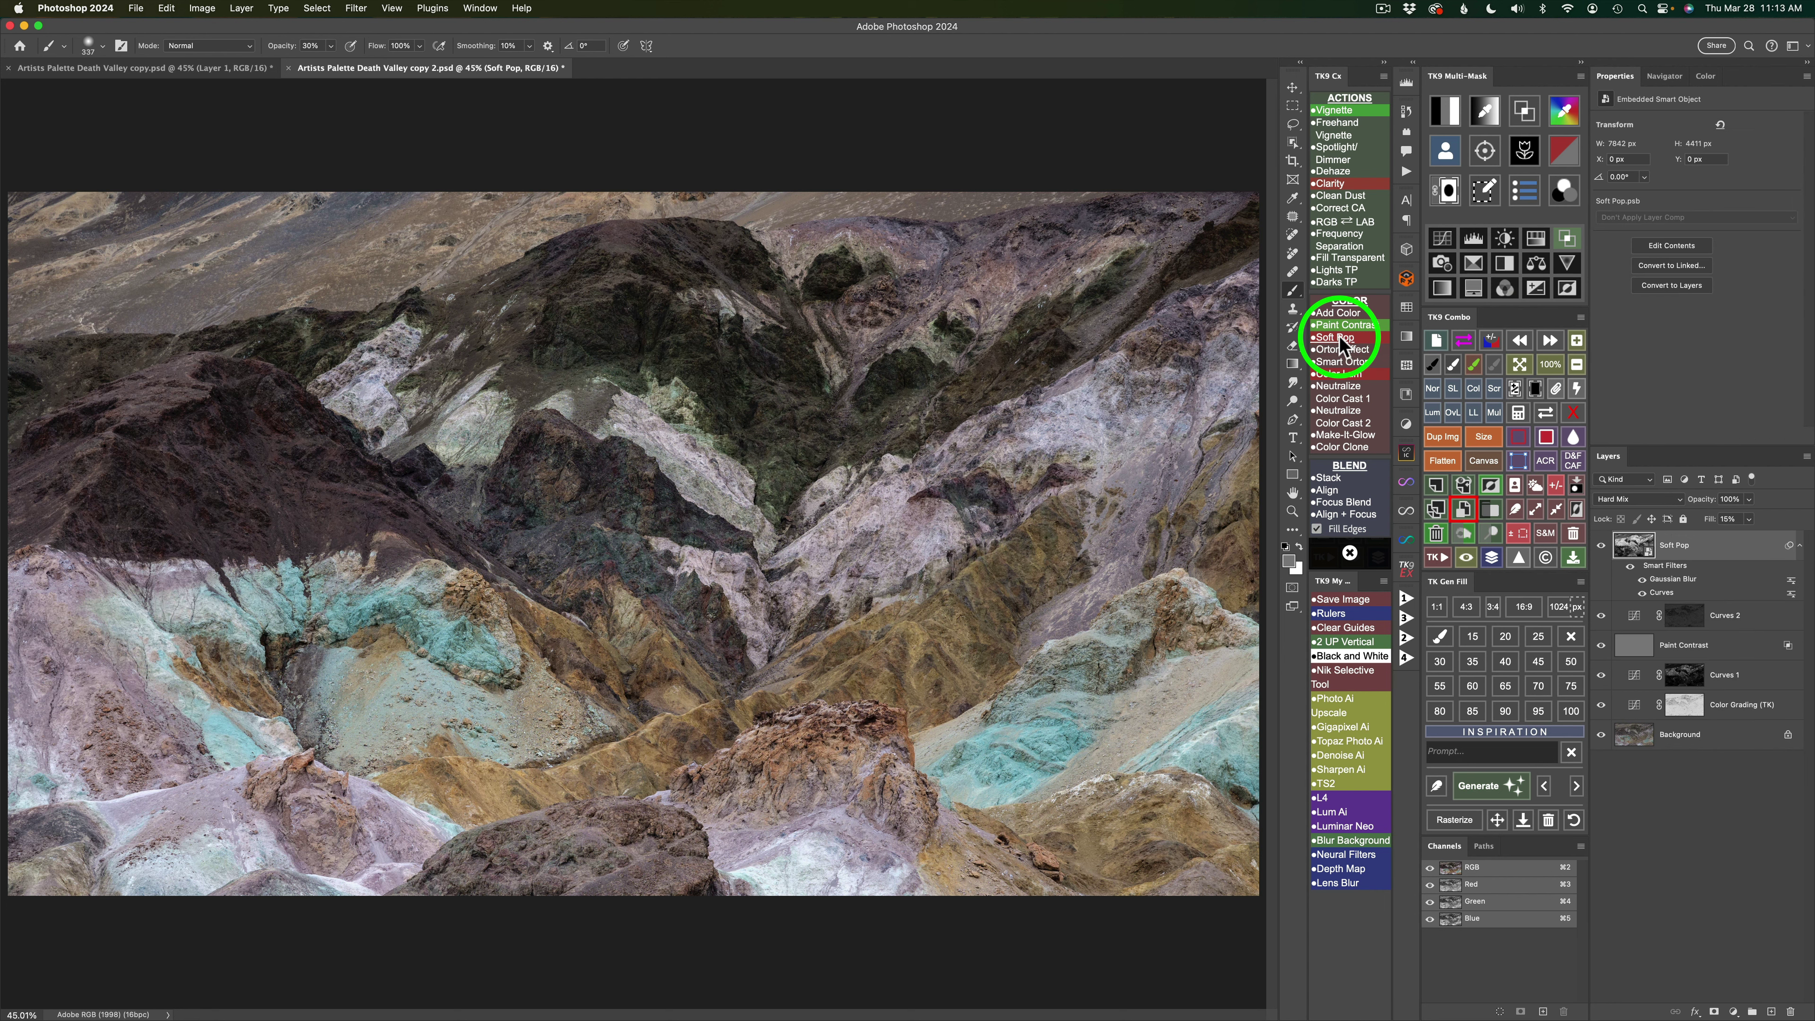
pyautogui.click(1601, 546)
pyautogui.click(1601, 546)
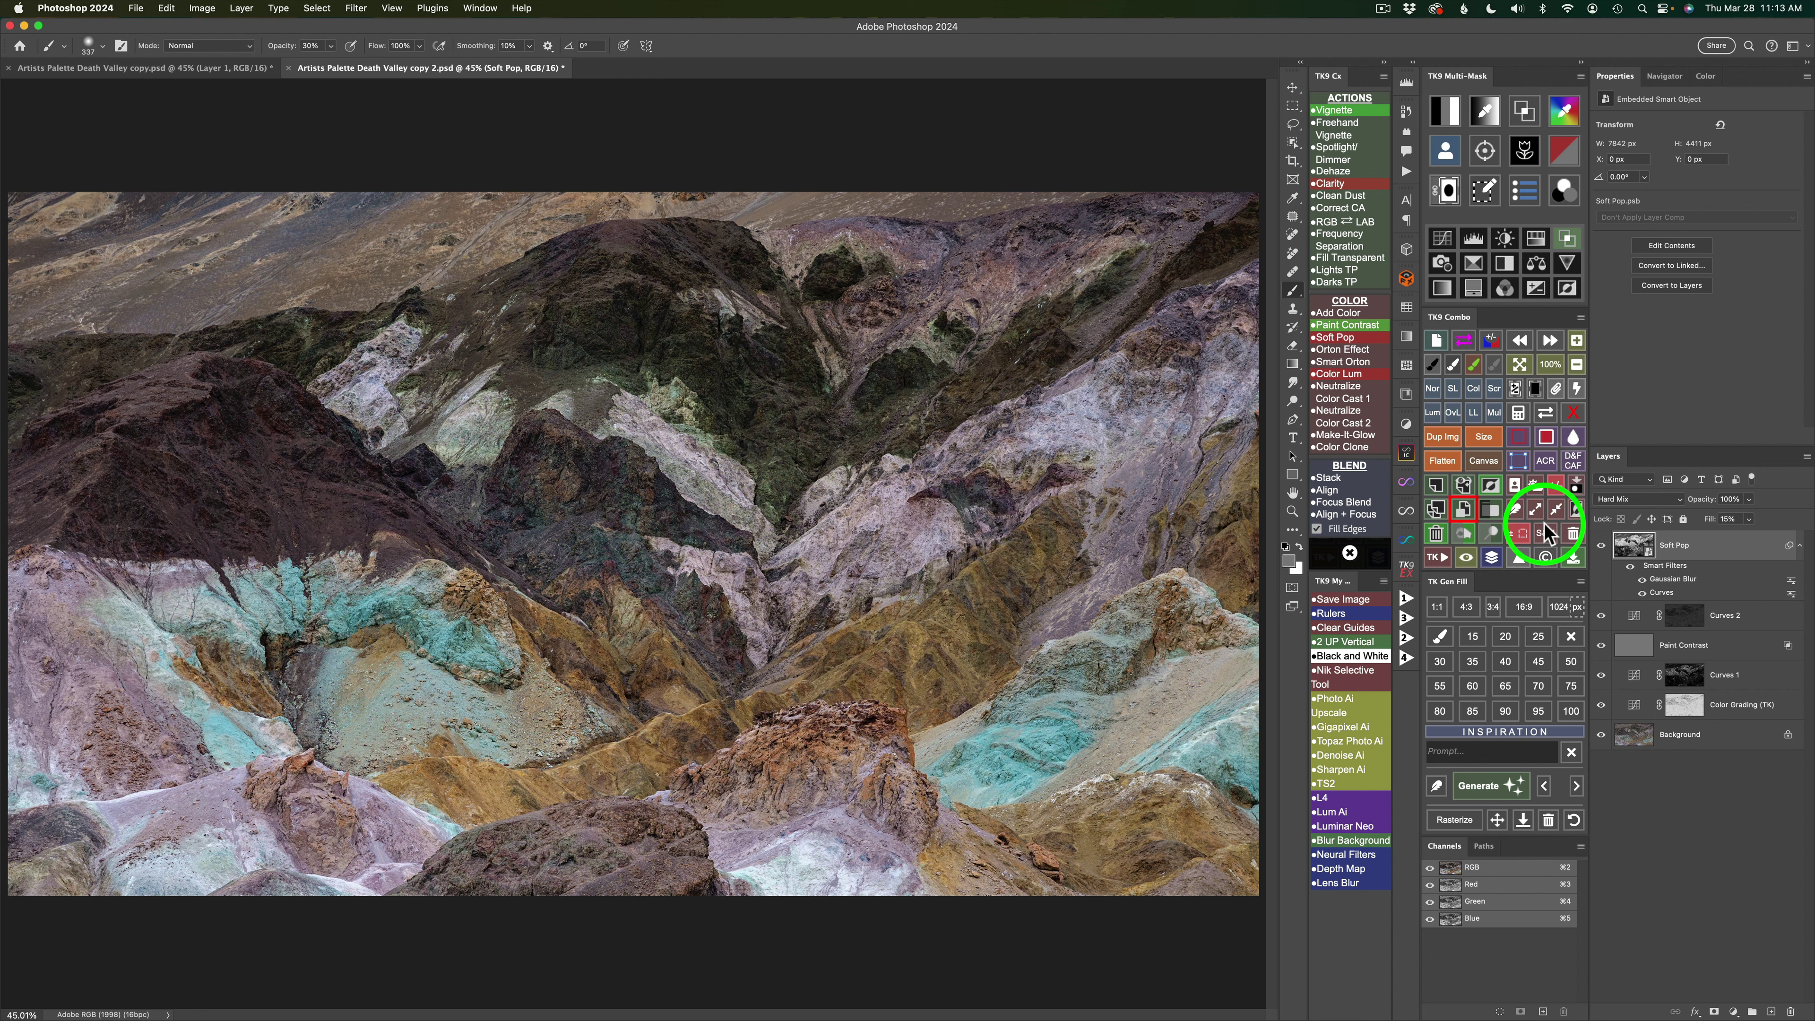
# Recheck the Soft Pop layer's effect by hiding and showing it.
pyautogui.click(1602, 547)
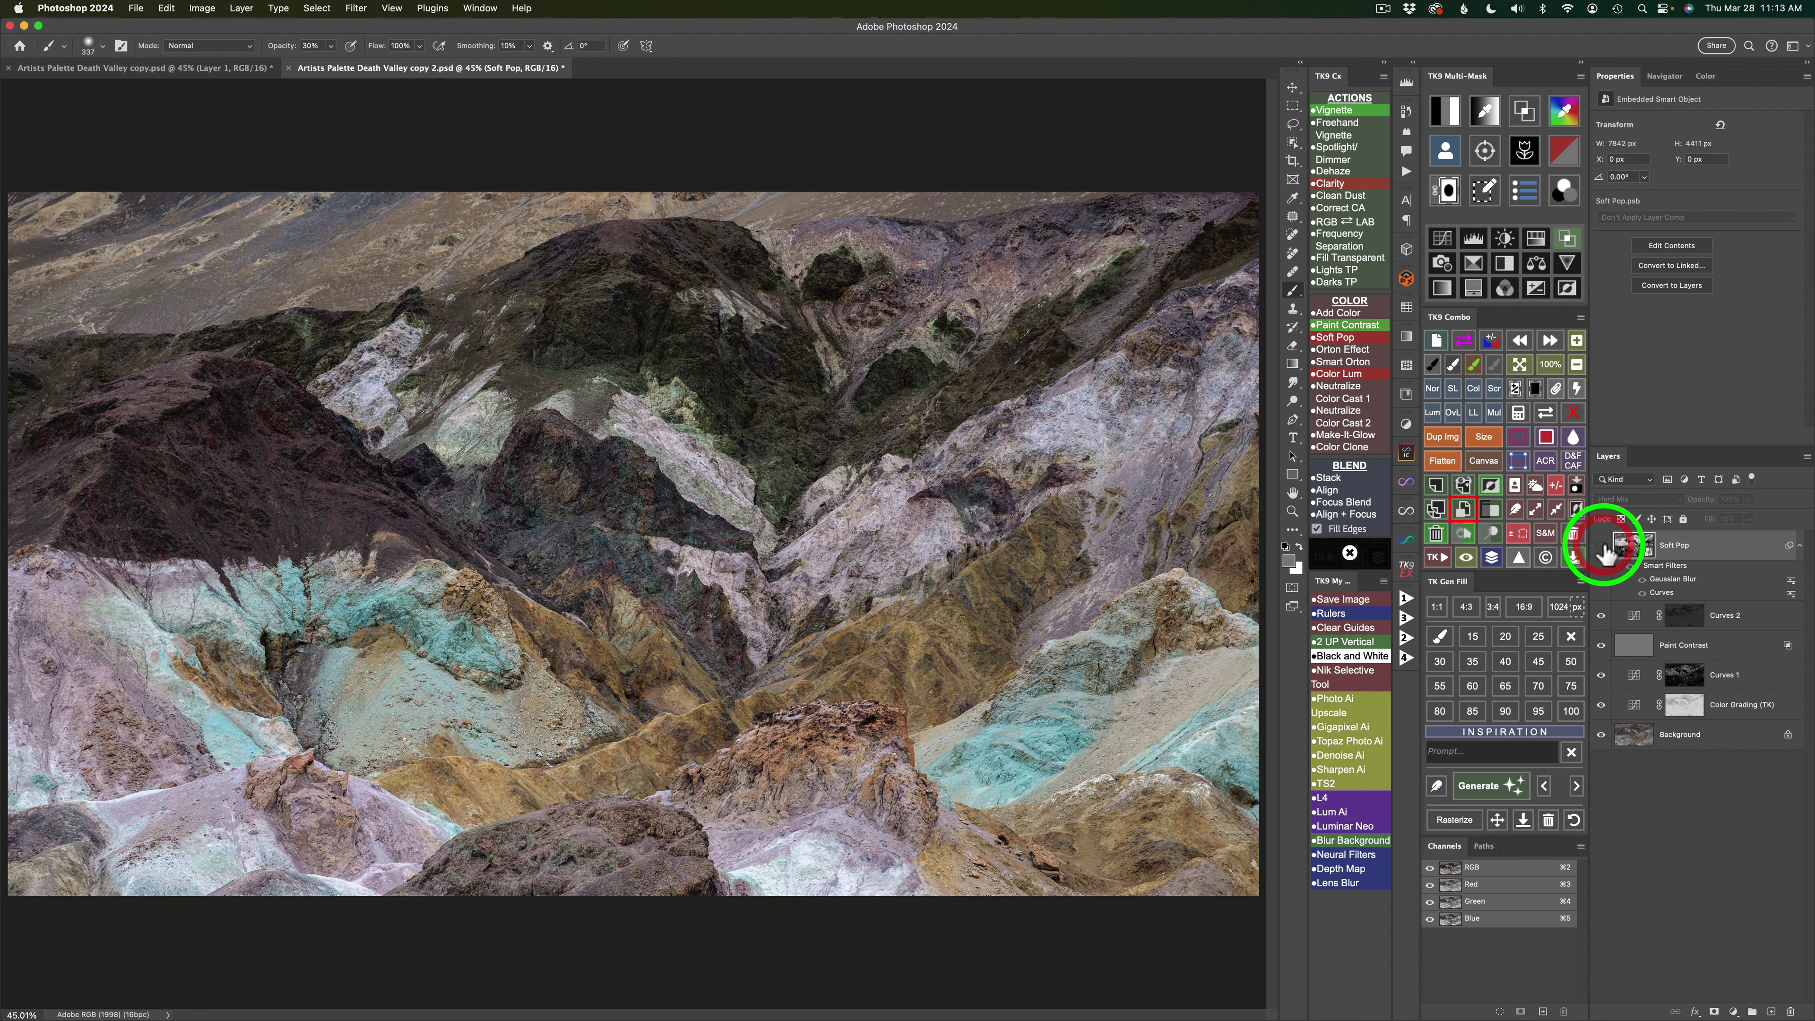
pyautogui.click(1602, 547)
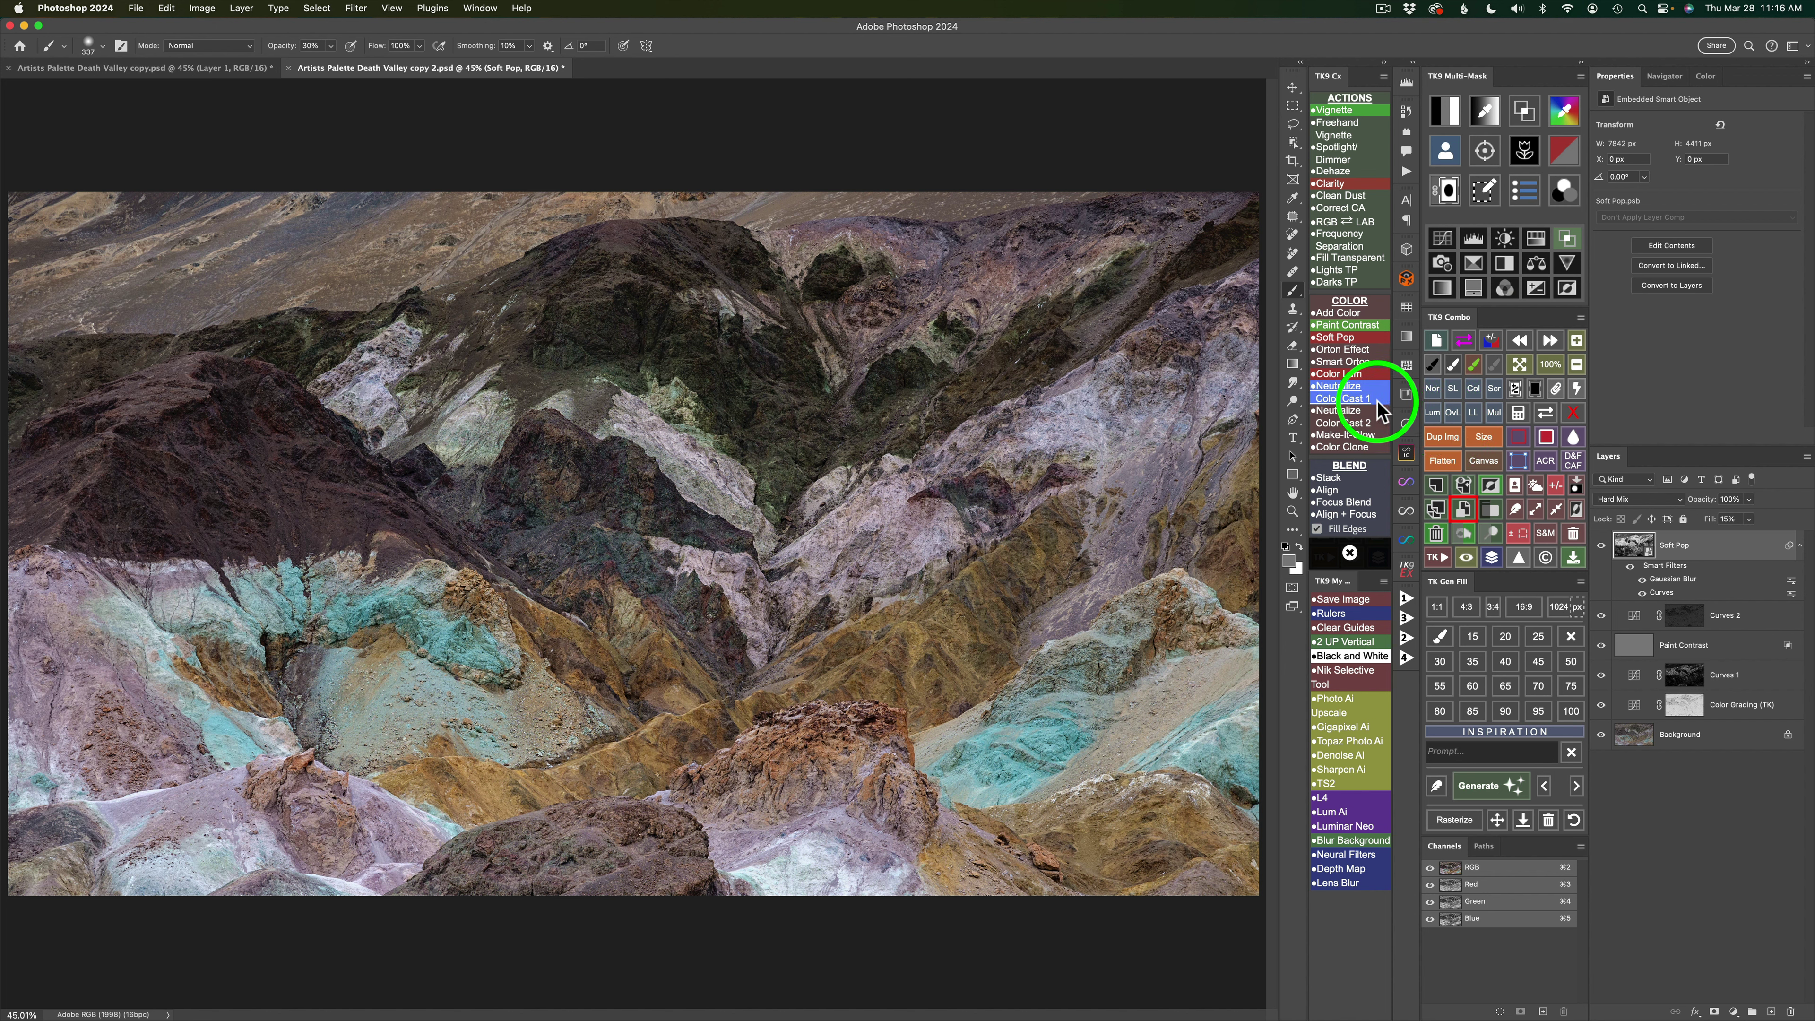
# Run the TK9 Make-It-Glow action with the offered Gaussian Blur radius and compare the image with and without the resulting layer.
pyautogui.click(1346, 434)
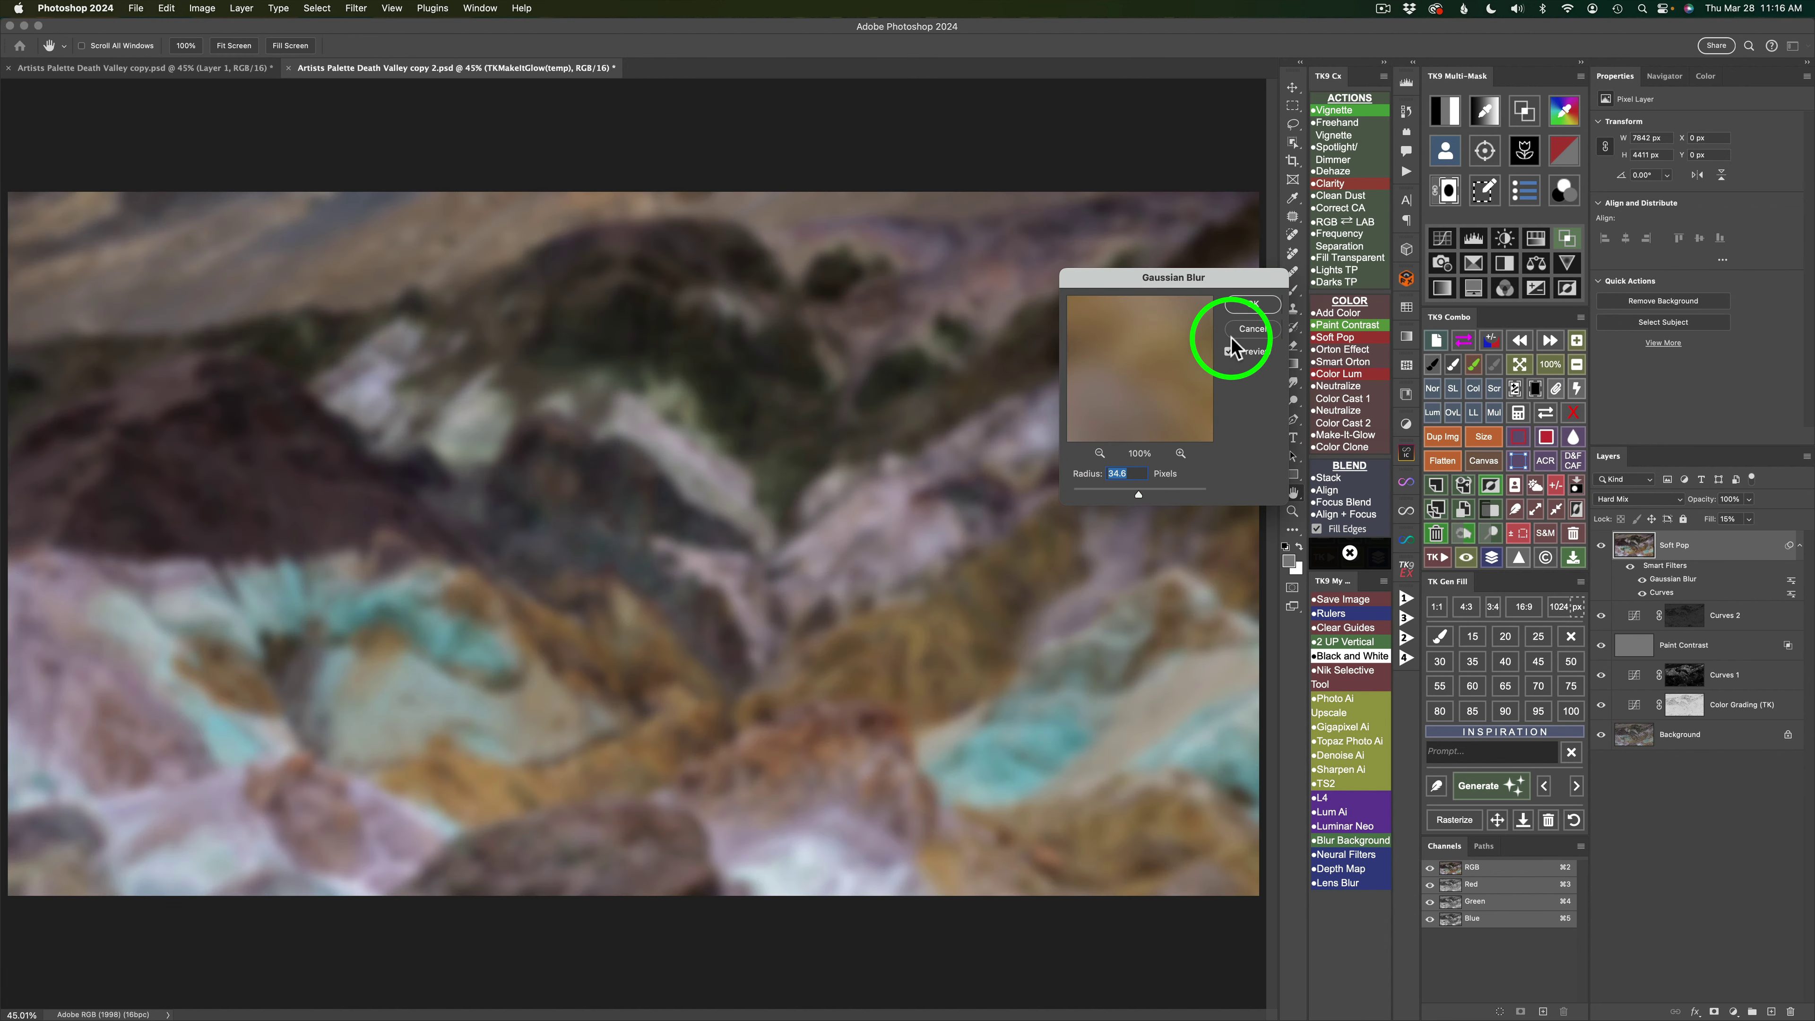
pyautogui.click(1254, 302)
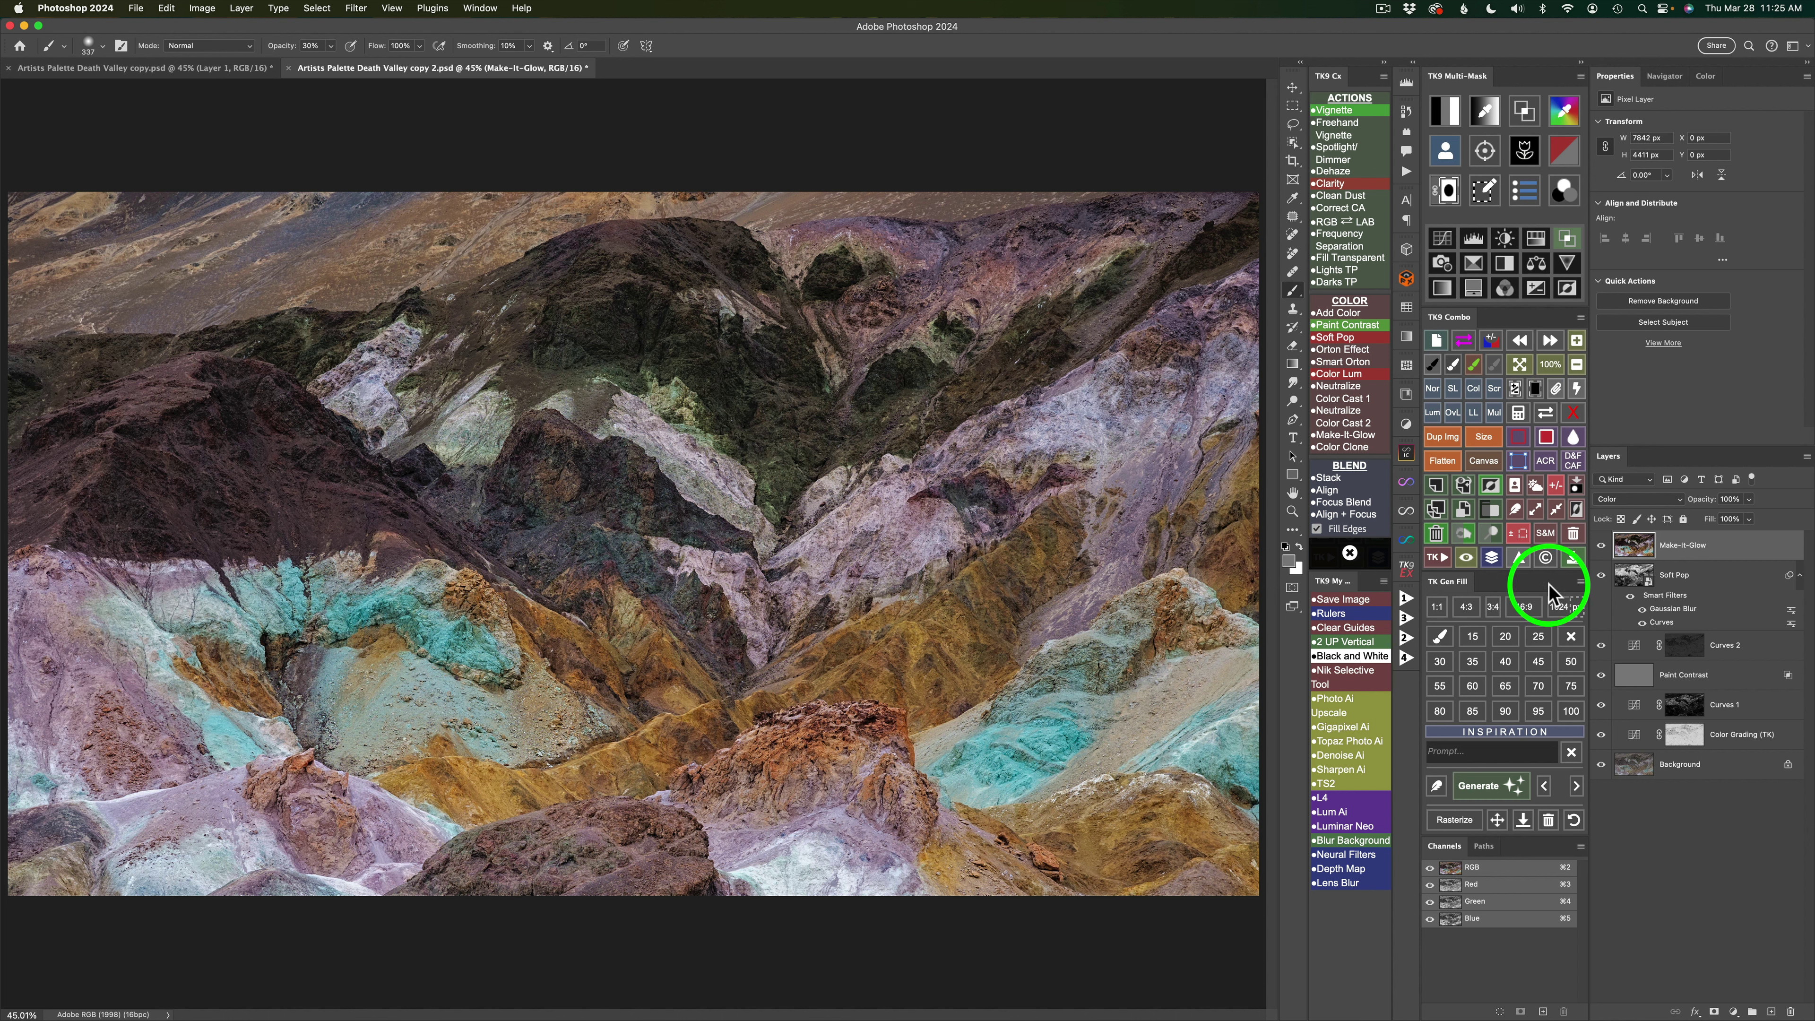
pyautogui.click(1600, 547)
pyautogui.click(1601, 547)
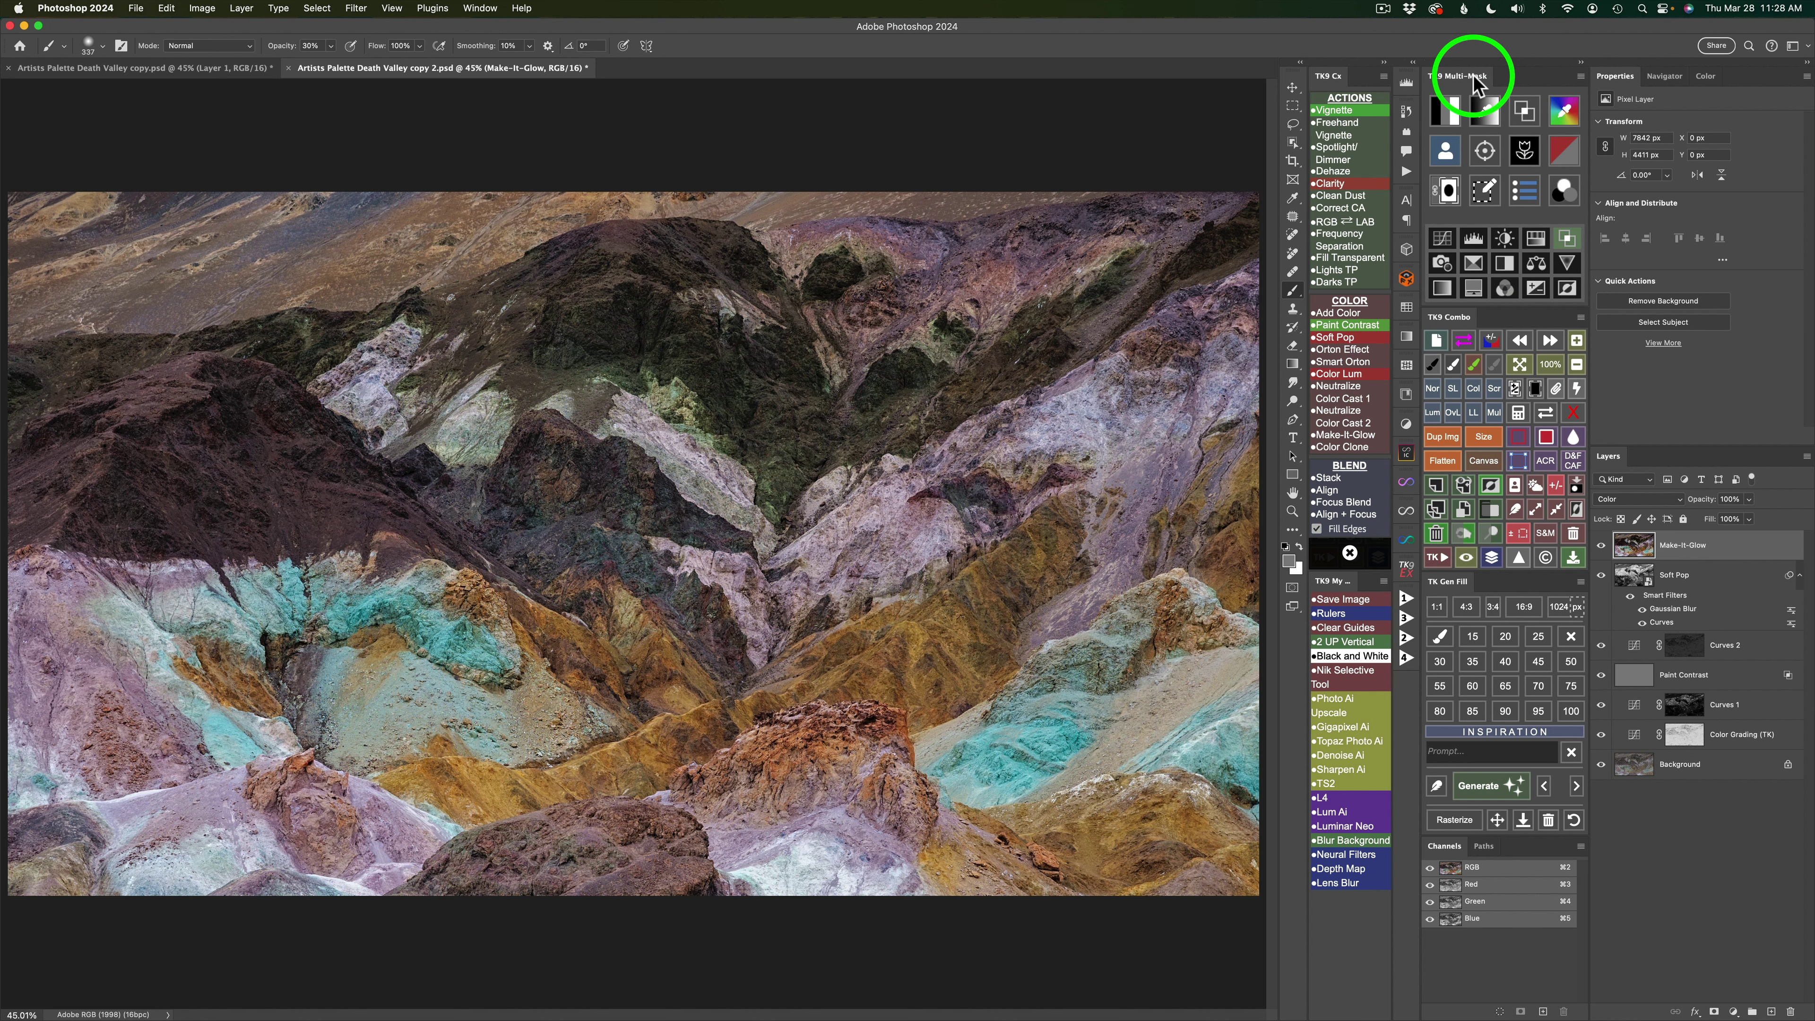
# Preview saturation masks 1, 2 and 3, then output the saturation 1 mask on a Hue/Saturation adjustment layer.
pyautogui.click(1565, 160)
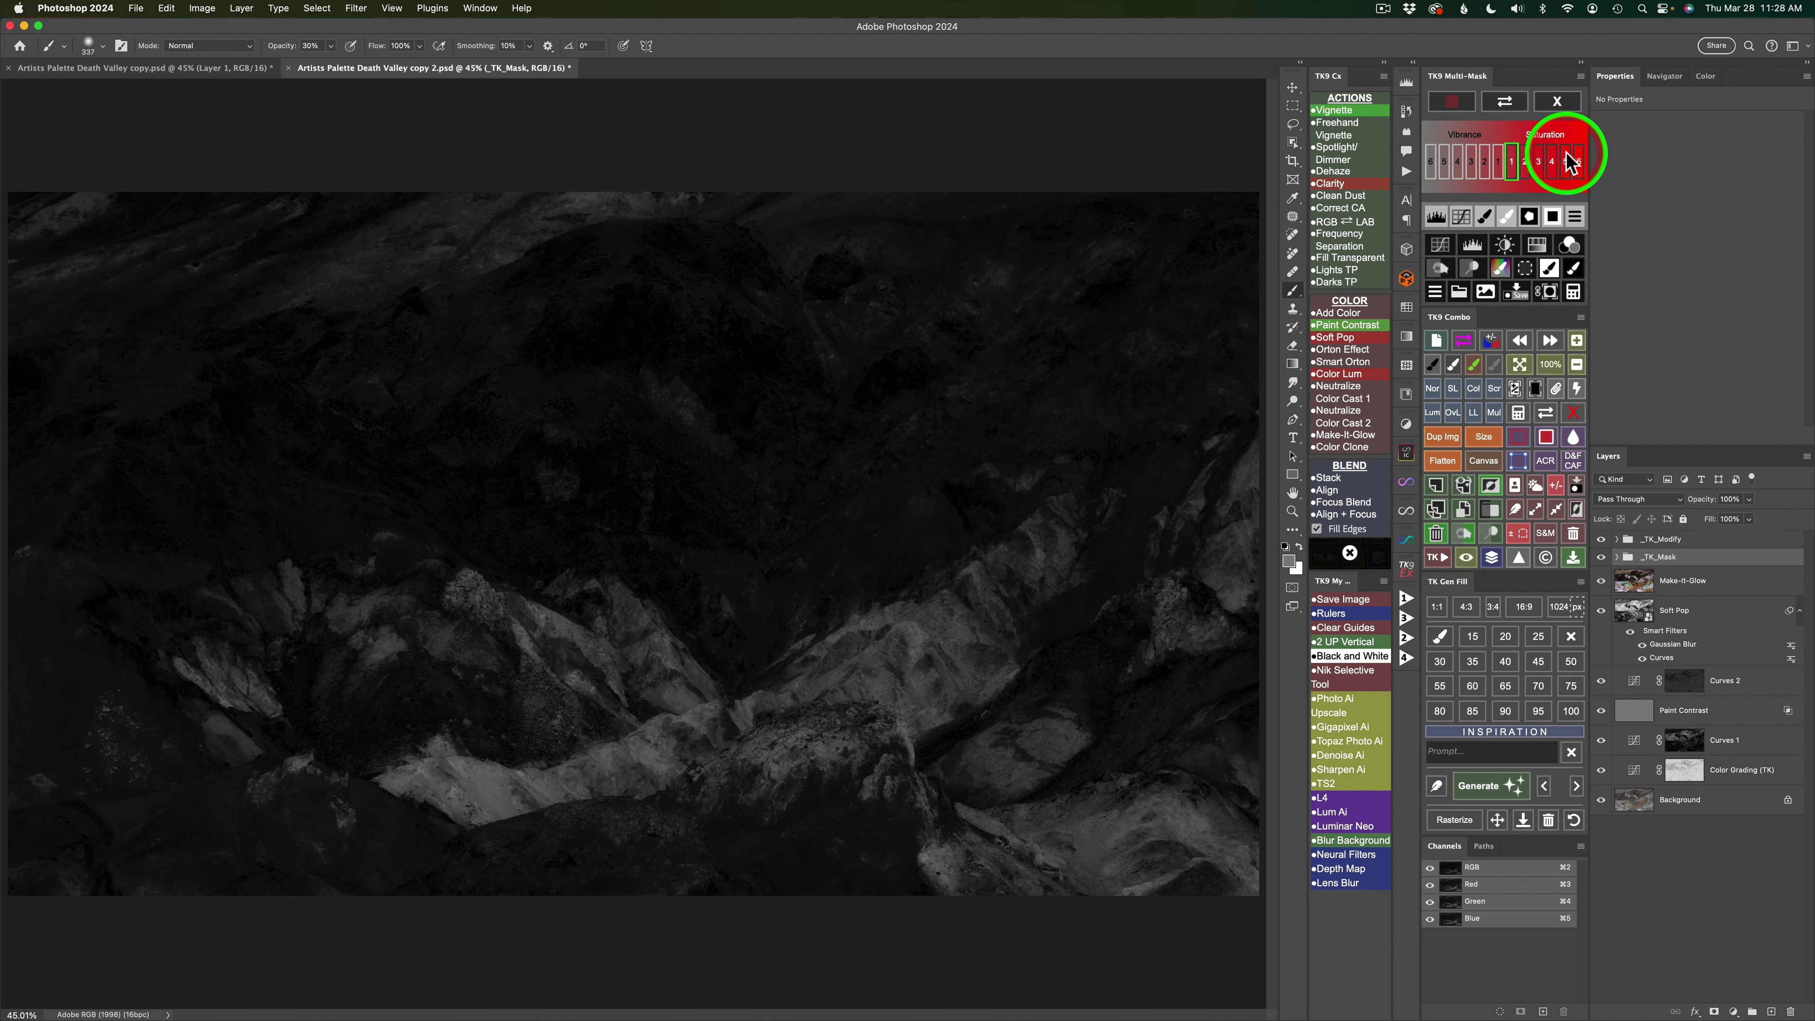
pyautogui.click(1512, 164)
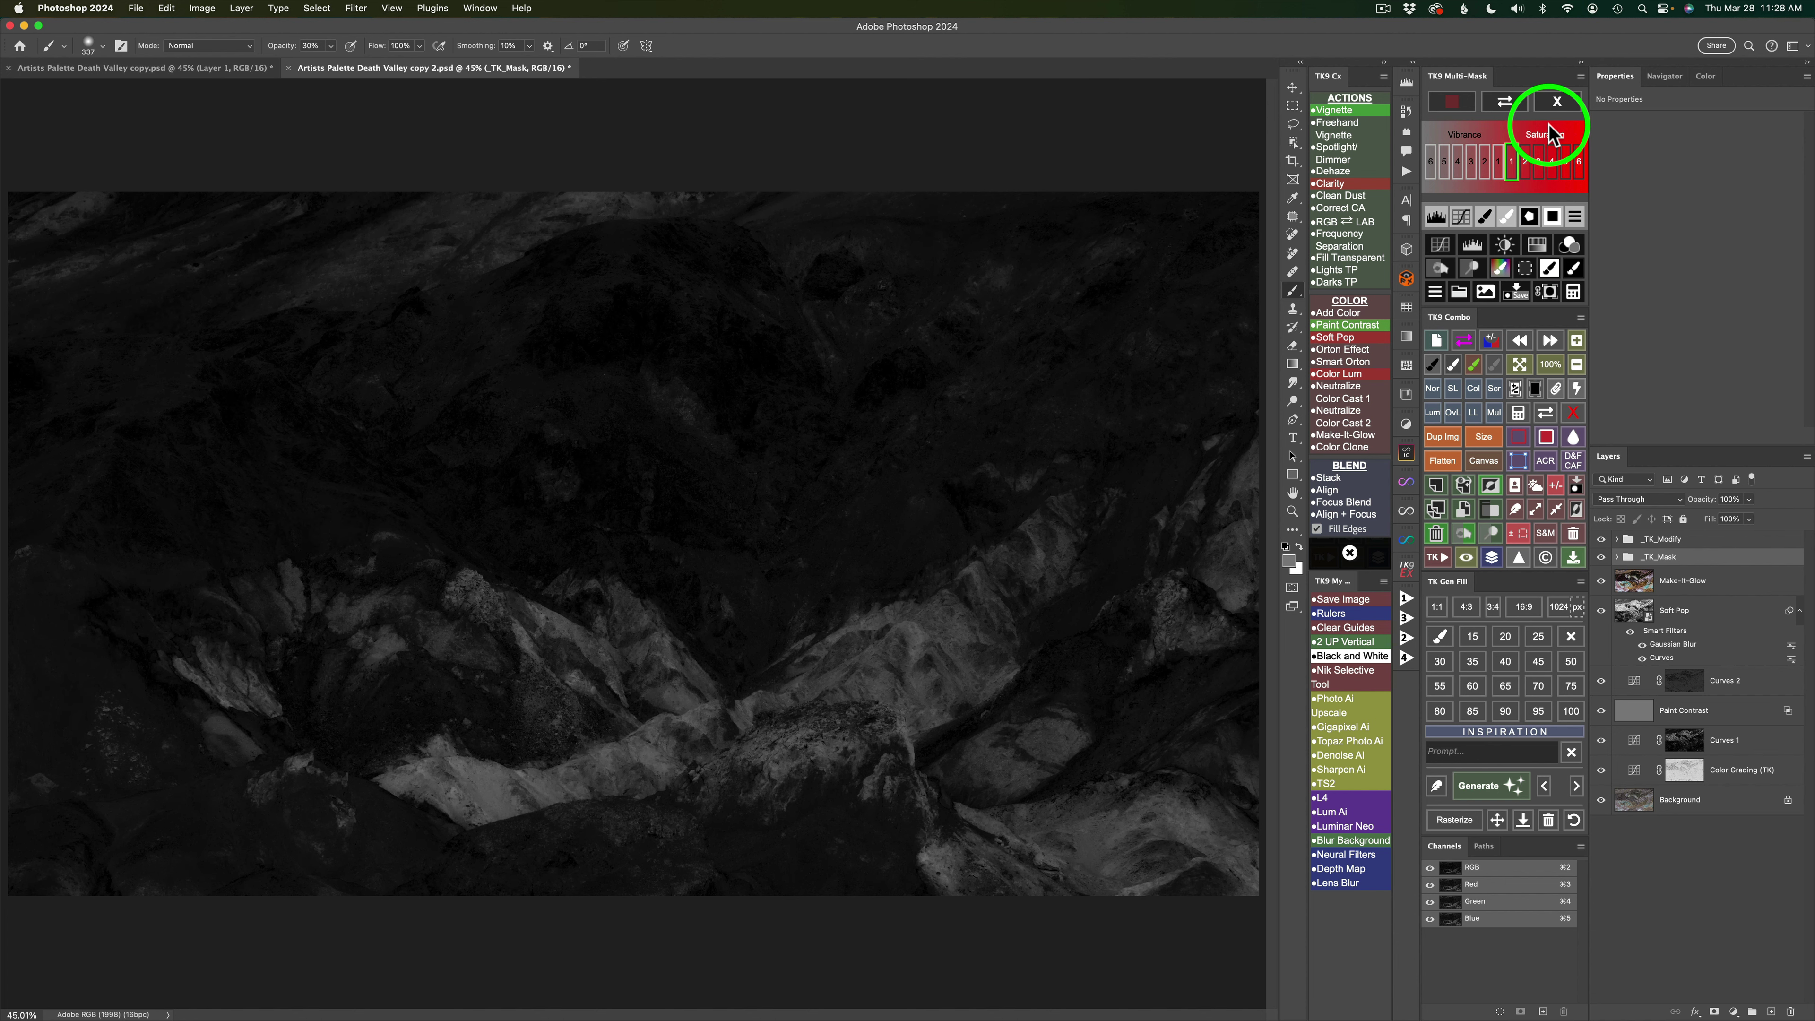
pyautogui.click(1525, 161)
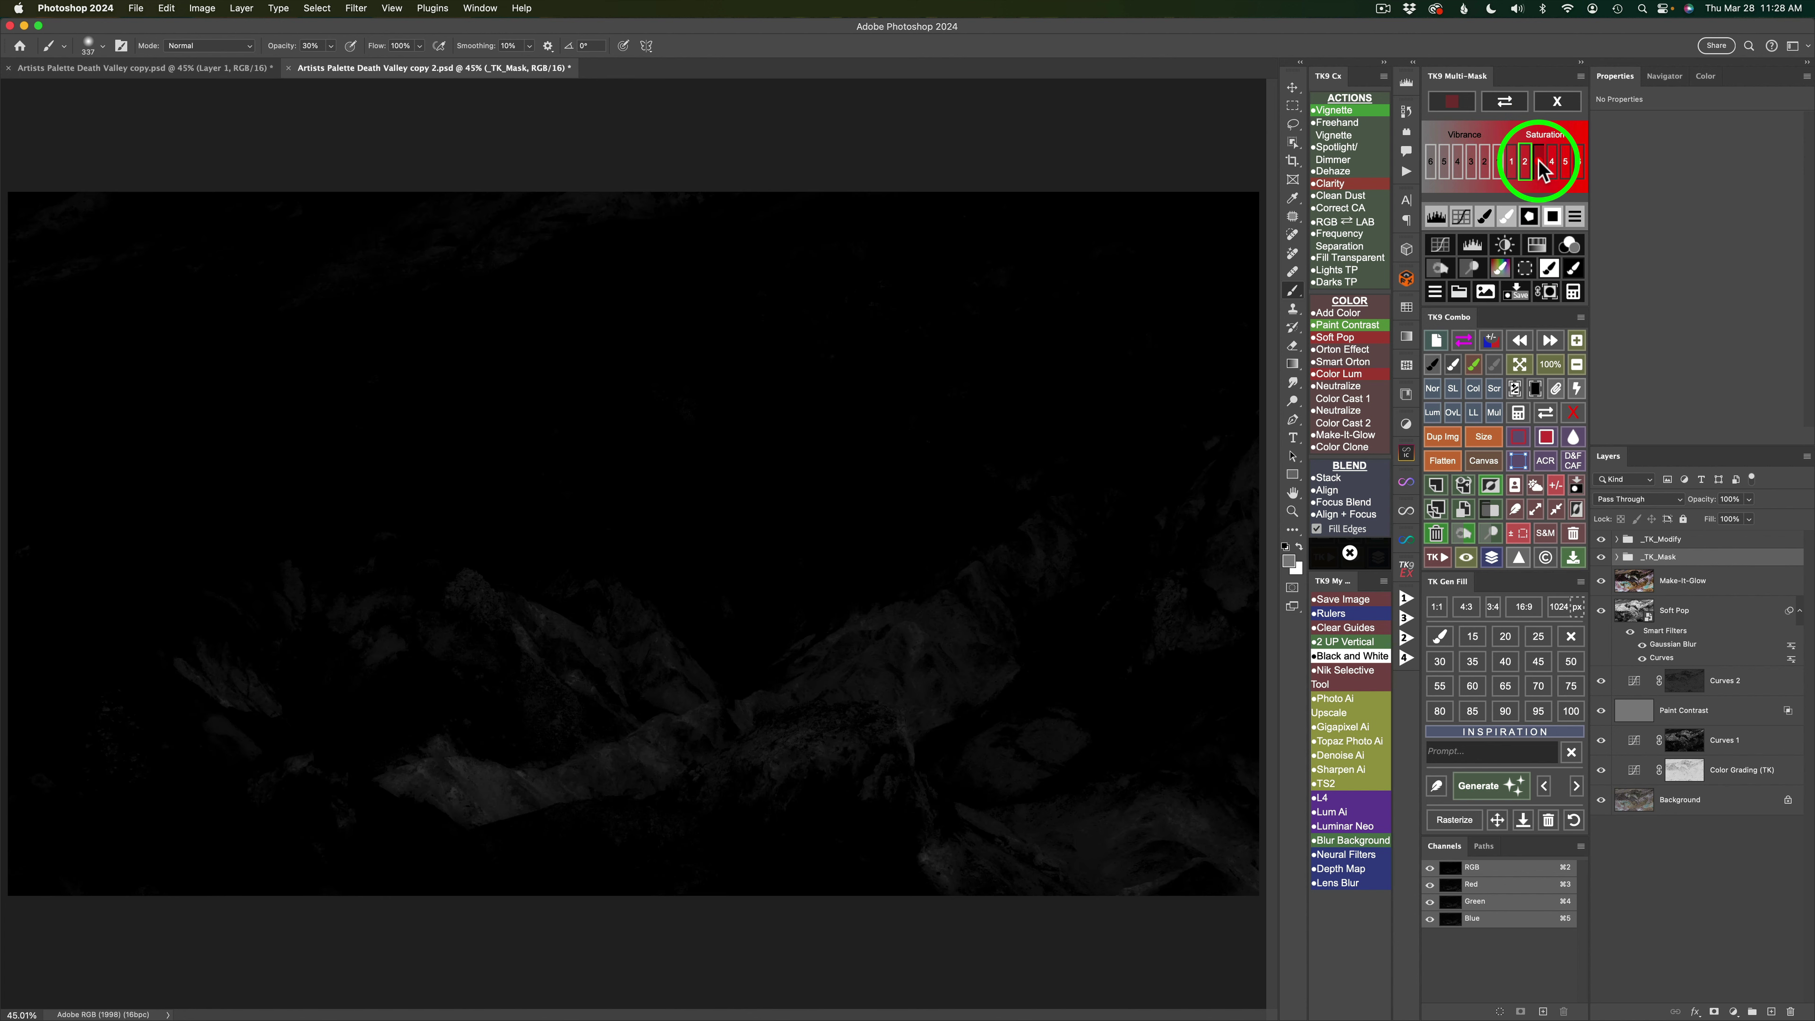
pyautogui.click(1539, 161)
pyautogui.click(1511, 160)
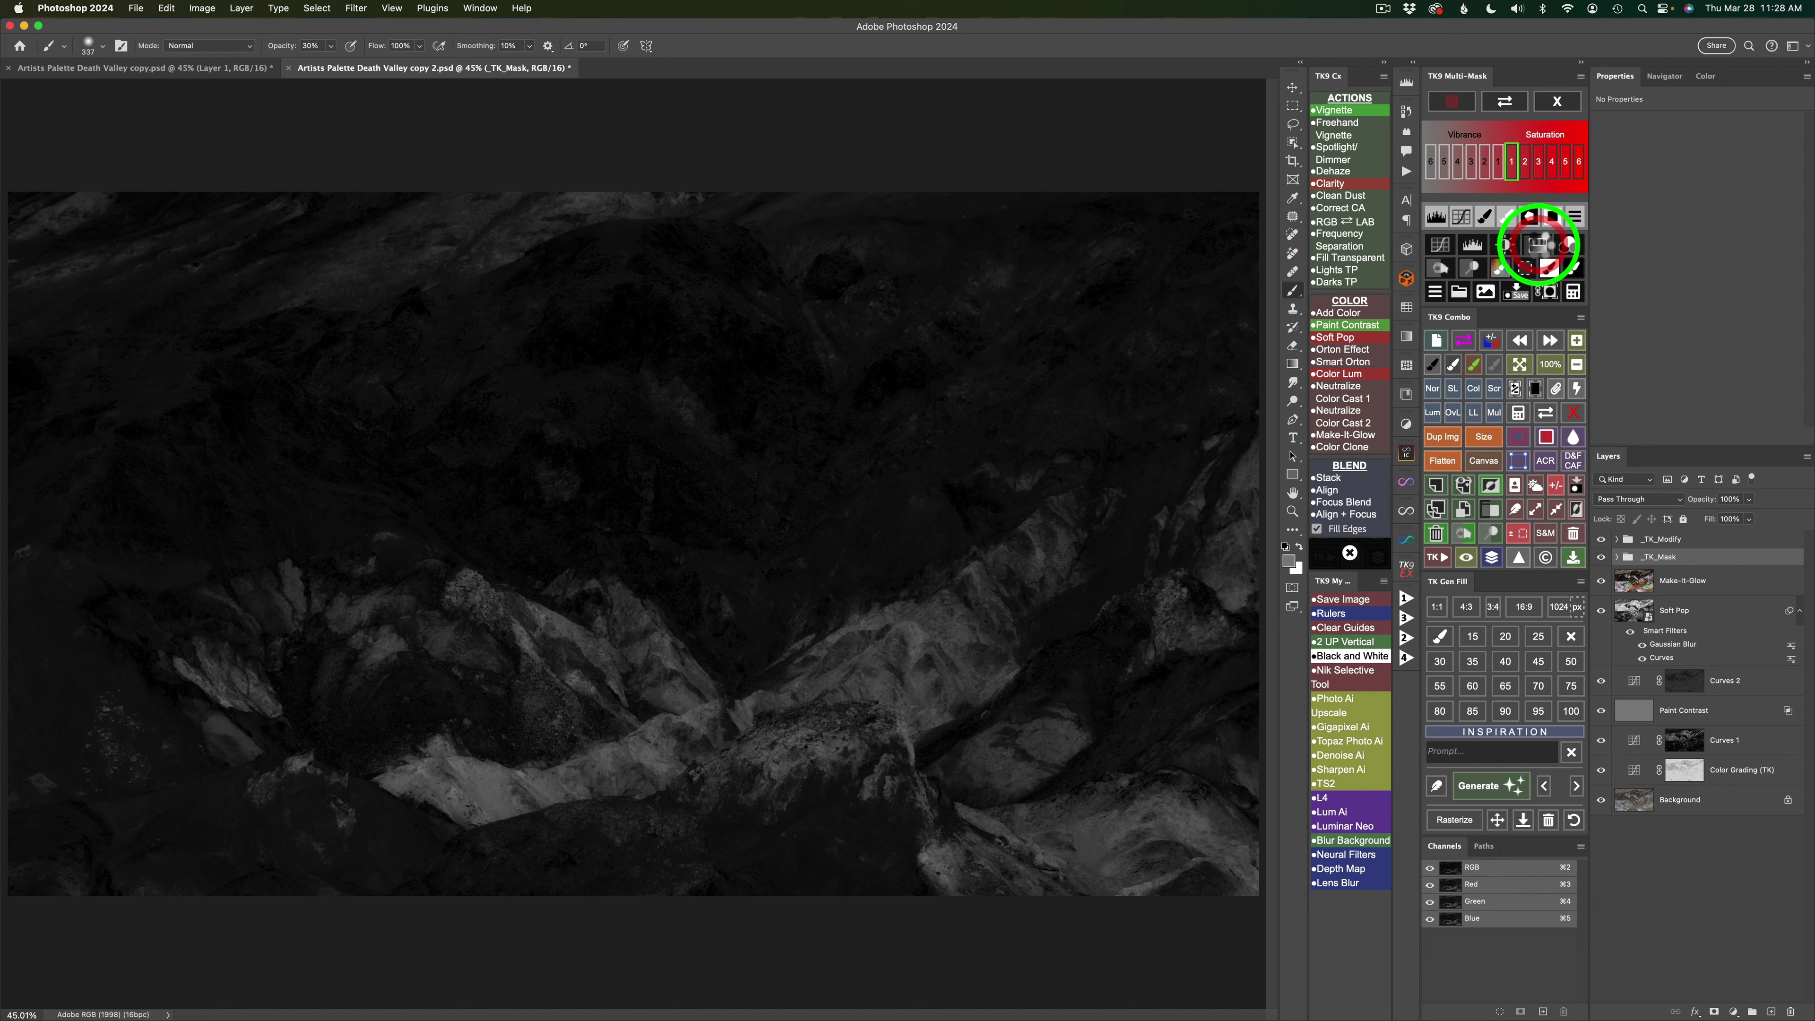
pyautogui.click(1538, 245)
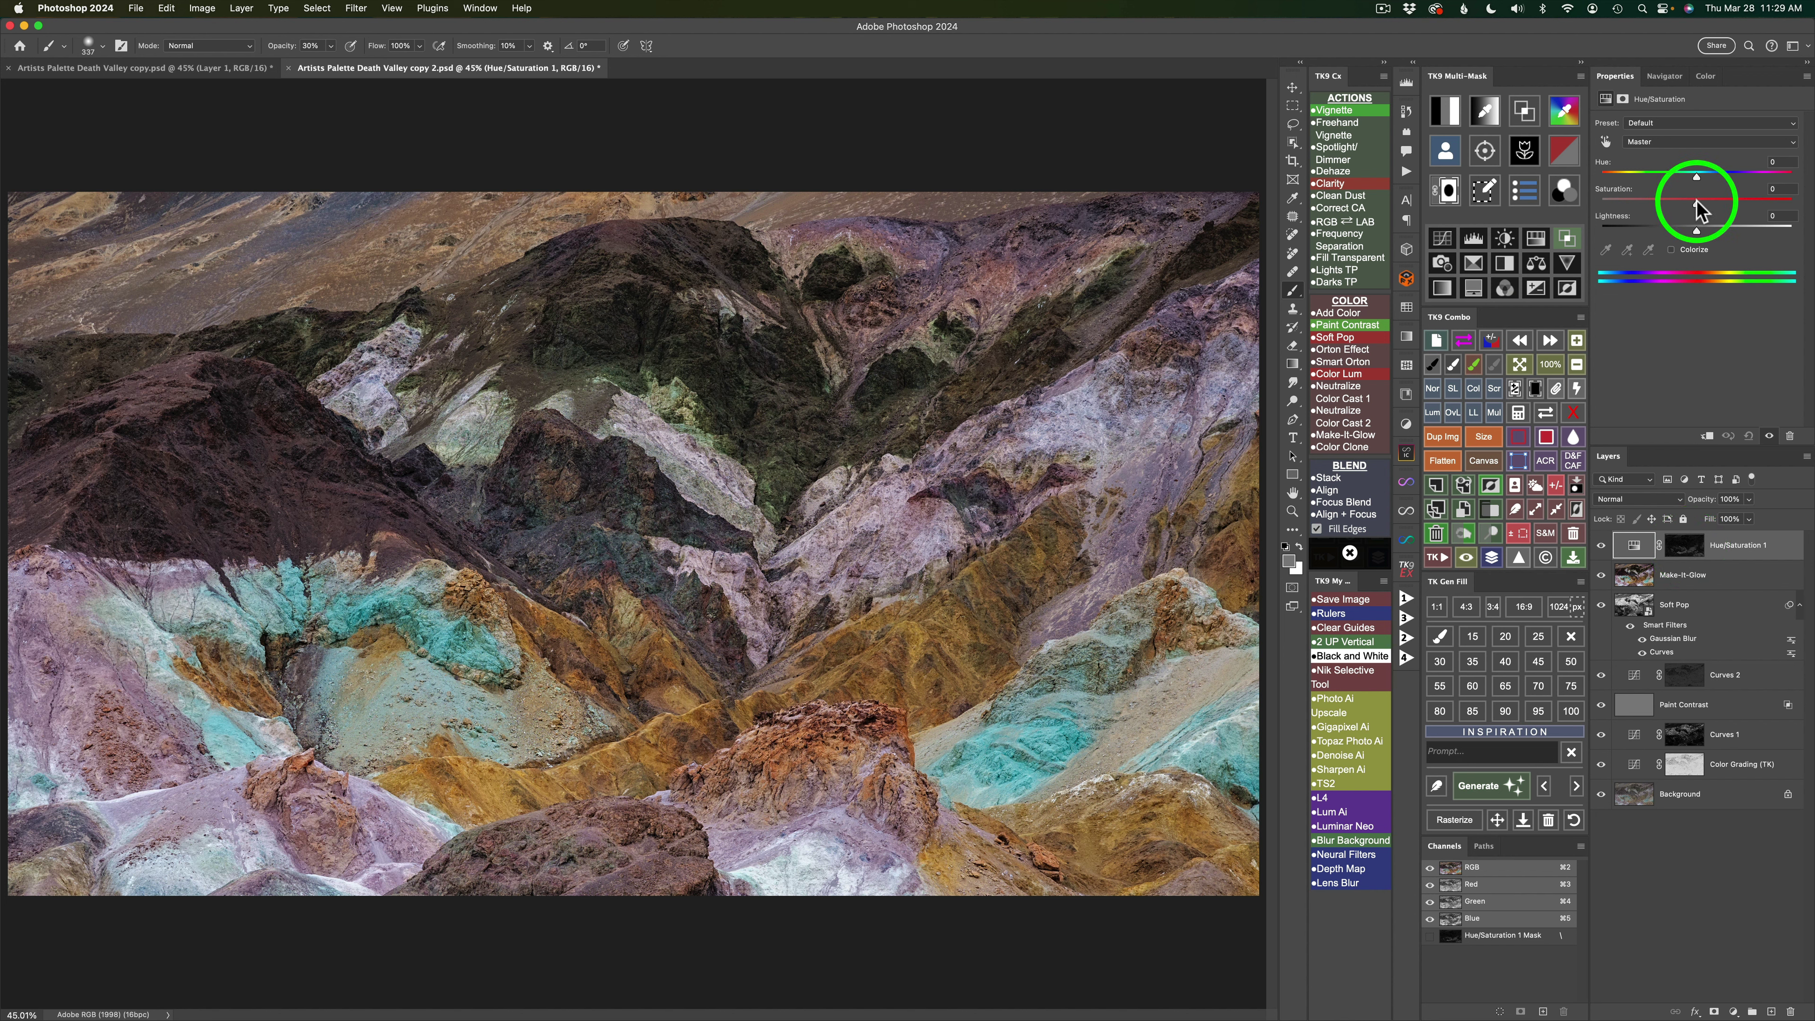
# Set the Hue/Saturation layer's saturation to -50 and compare the image with and without the layer.
pyautogui.moveTo(1697, 202); pyautogui.dragTo(1649, 209)
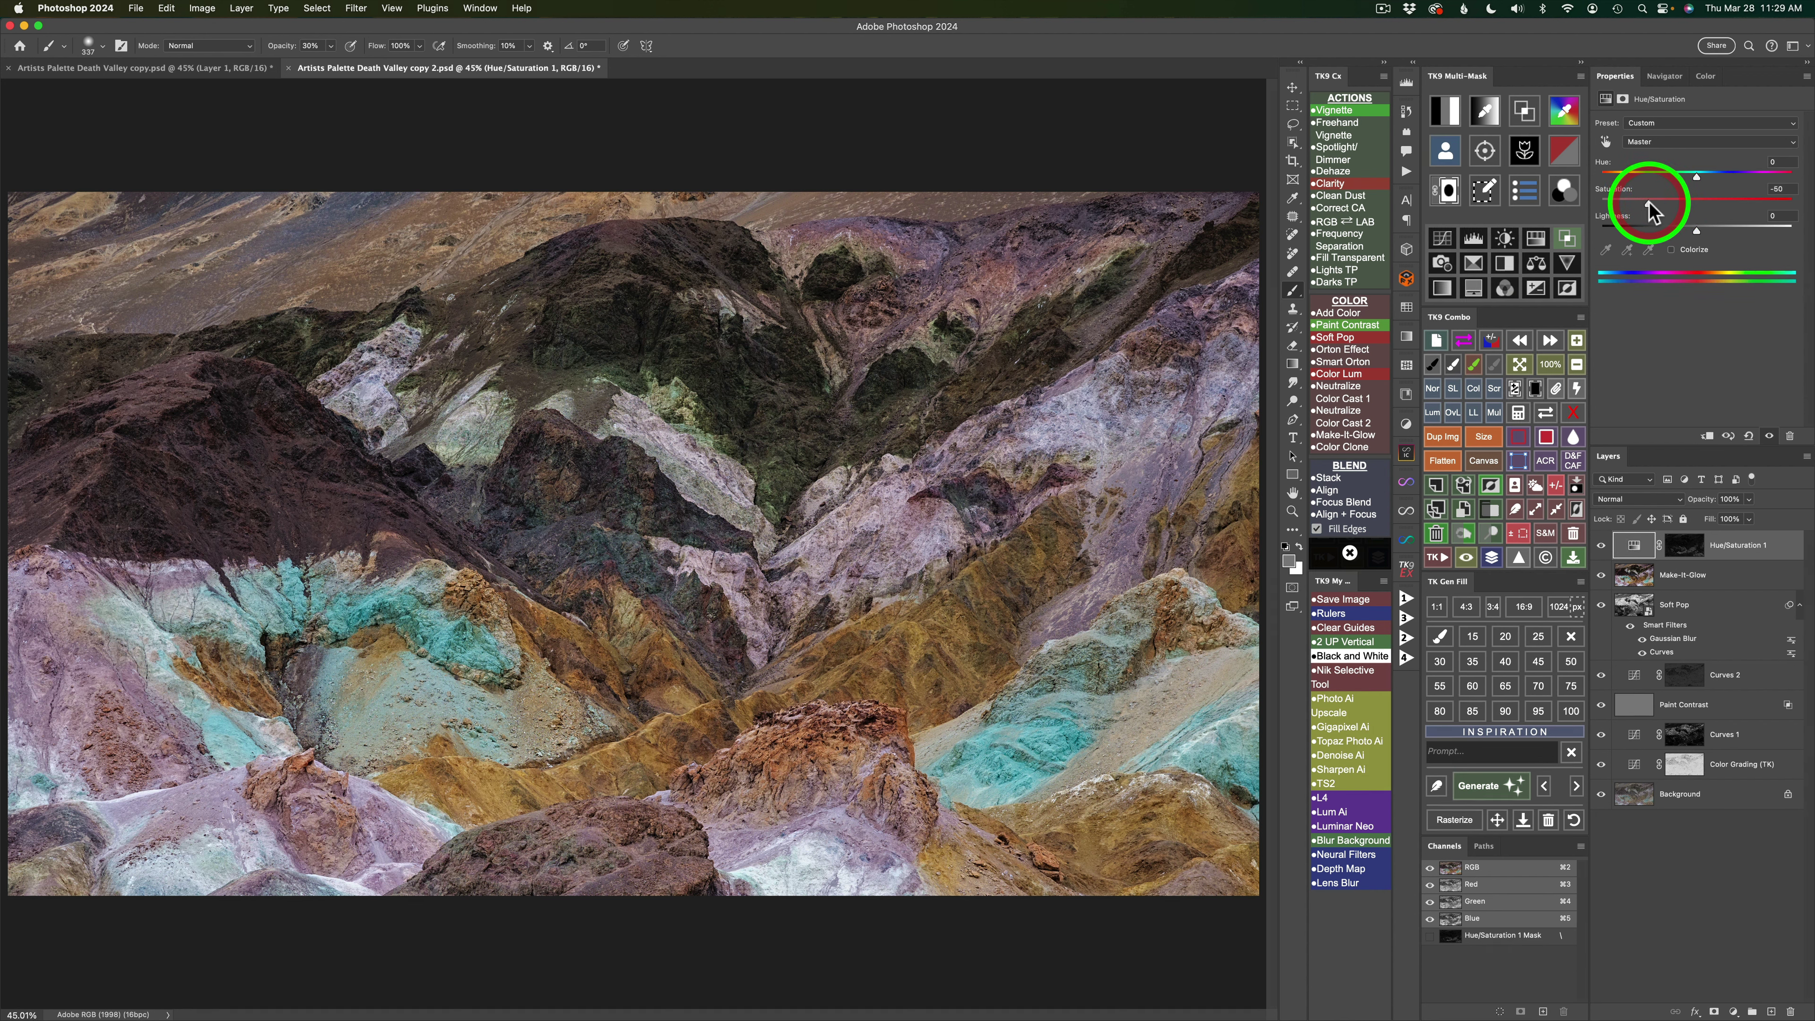
pyautogui.click(1603, 545)
pyautogui.click(1603, 546)
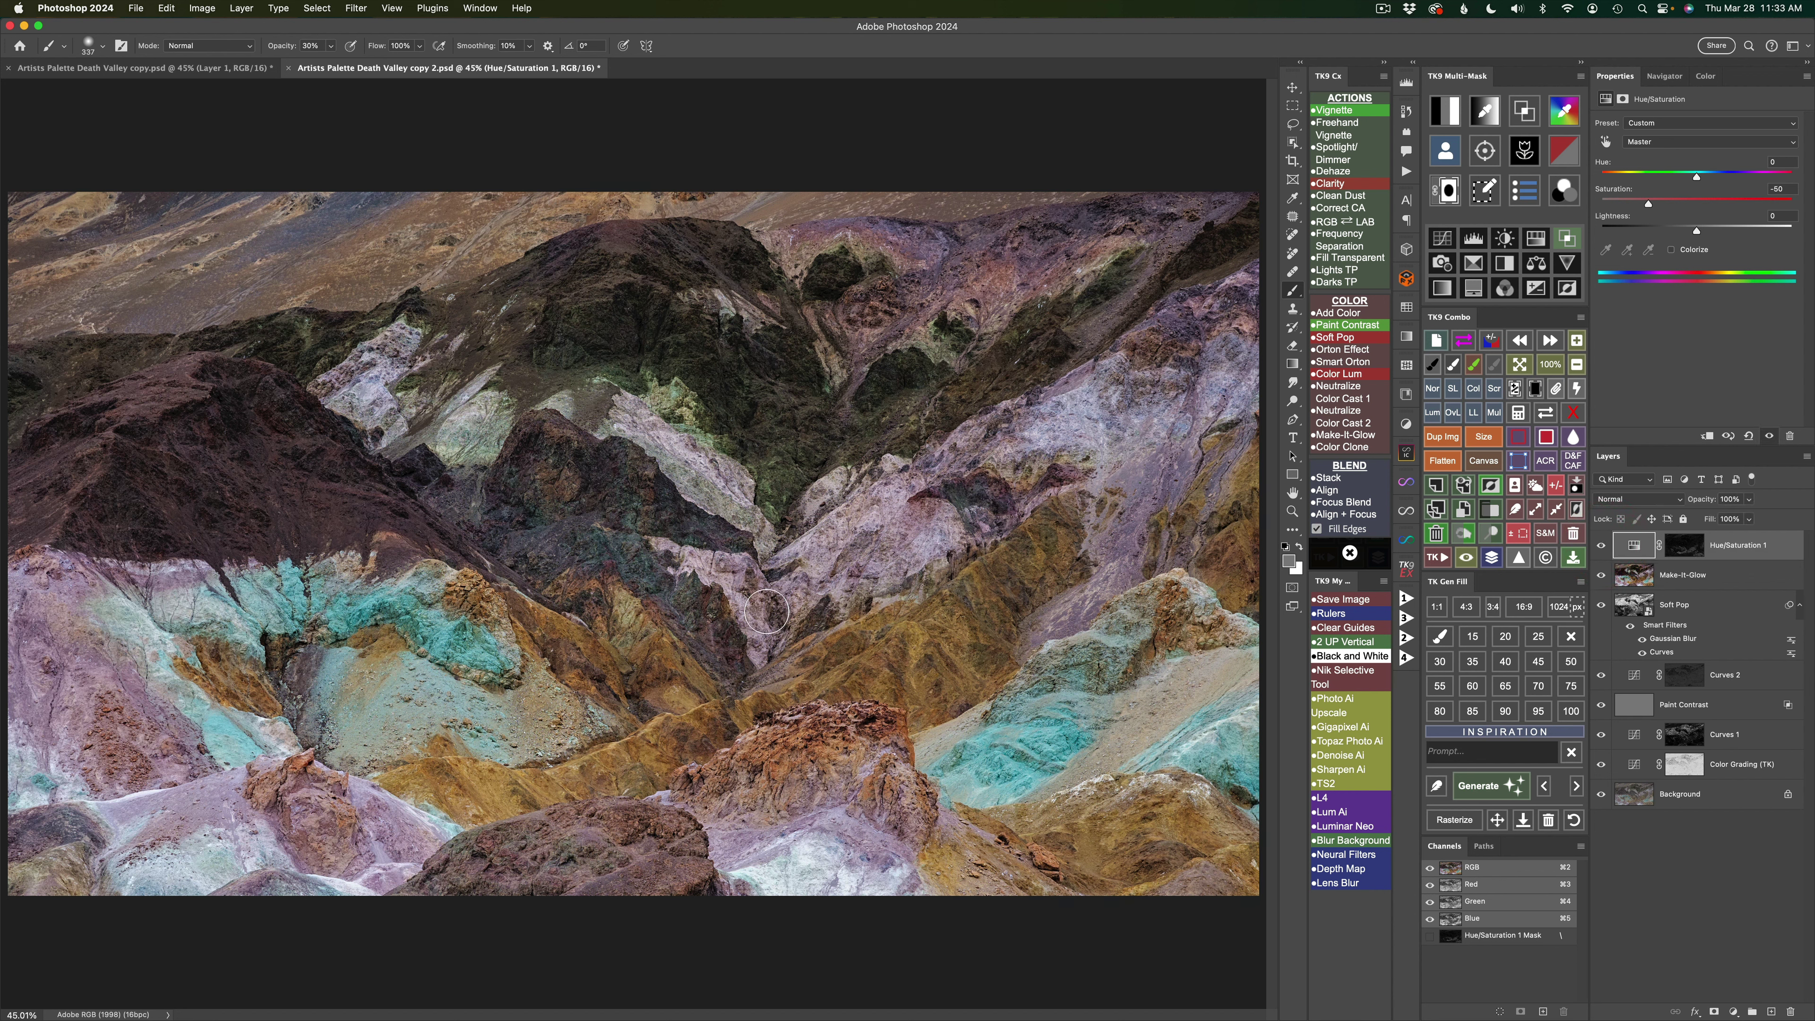
# Compare the desaturation with the Hue/Saturation 1 layer mask disabled and enabled.
pyautogui.click(1575, 415)
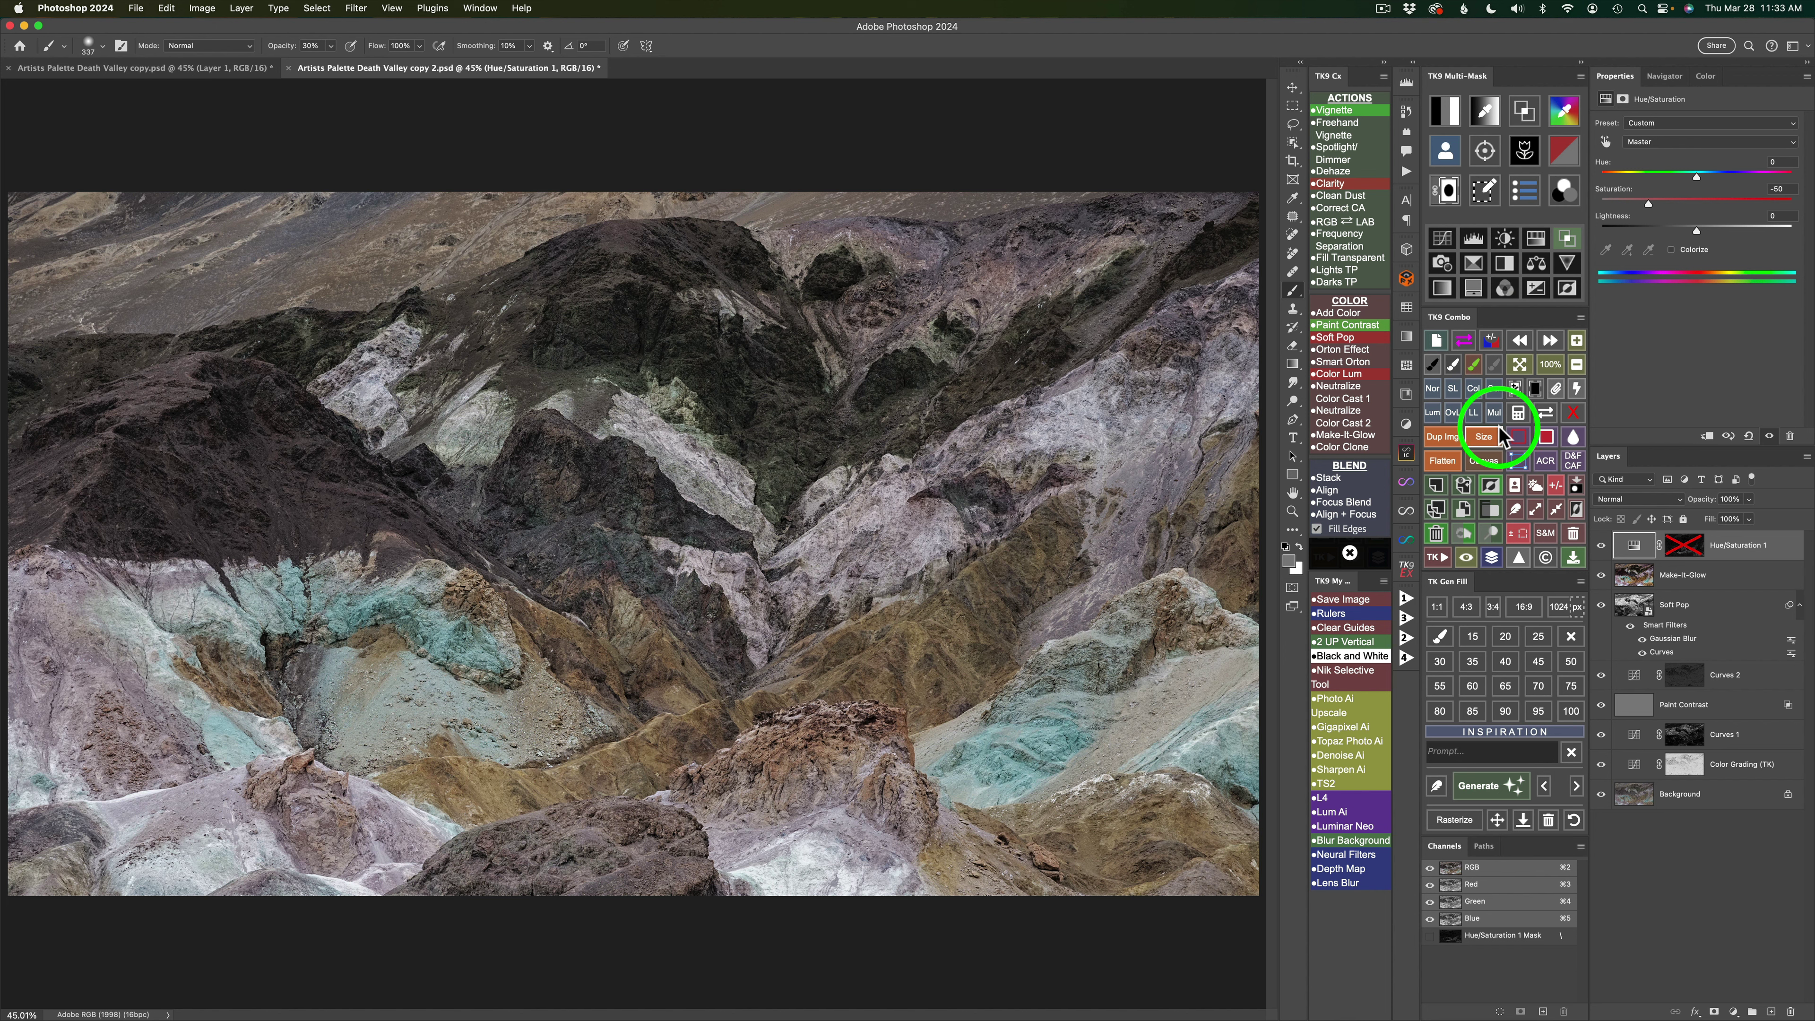
pyautogui.click(1575, 416)
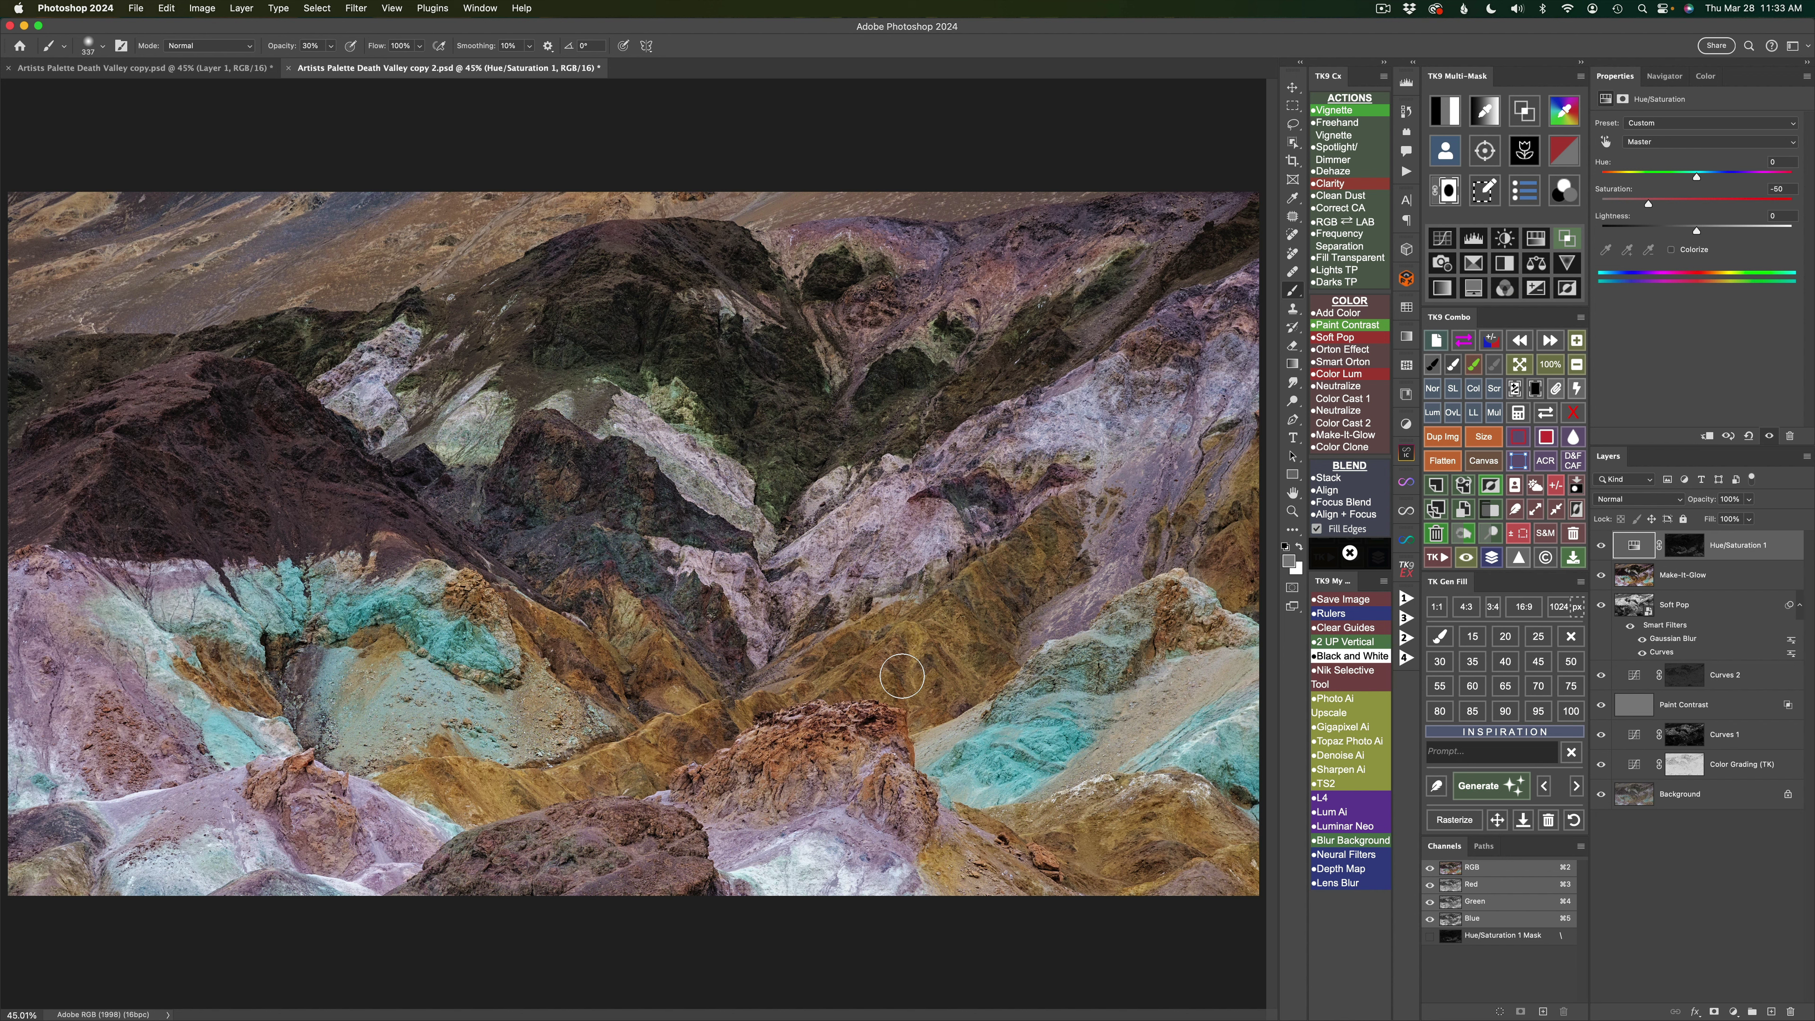
pyautogui.click(1670, 355)
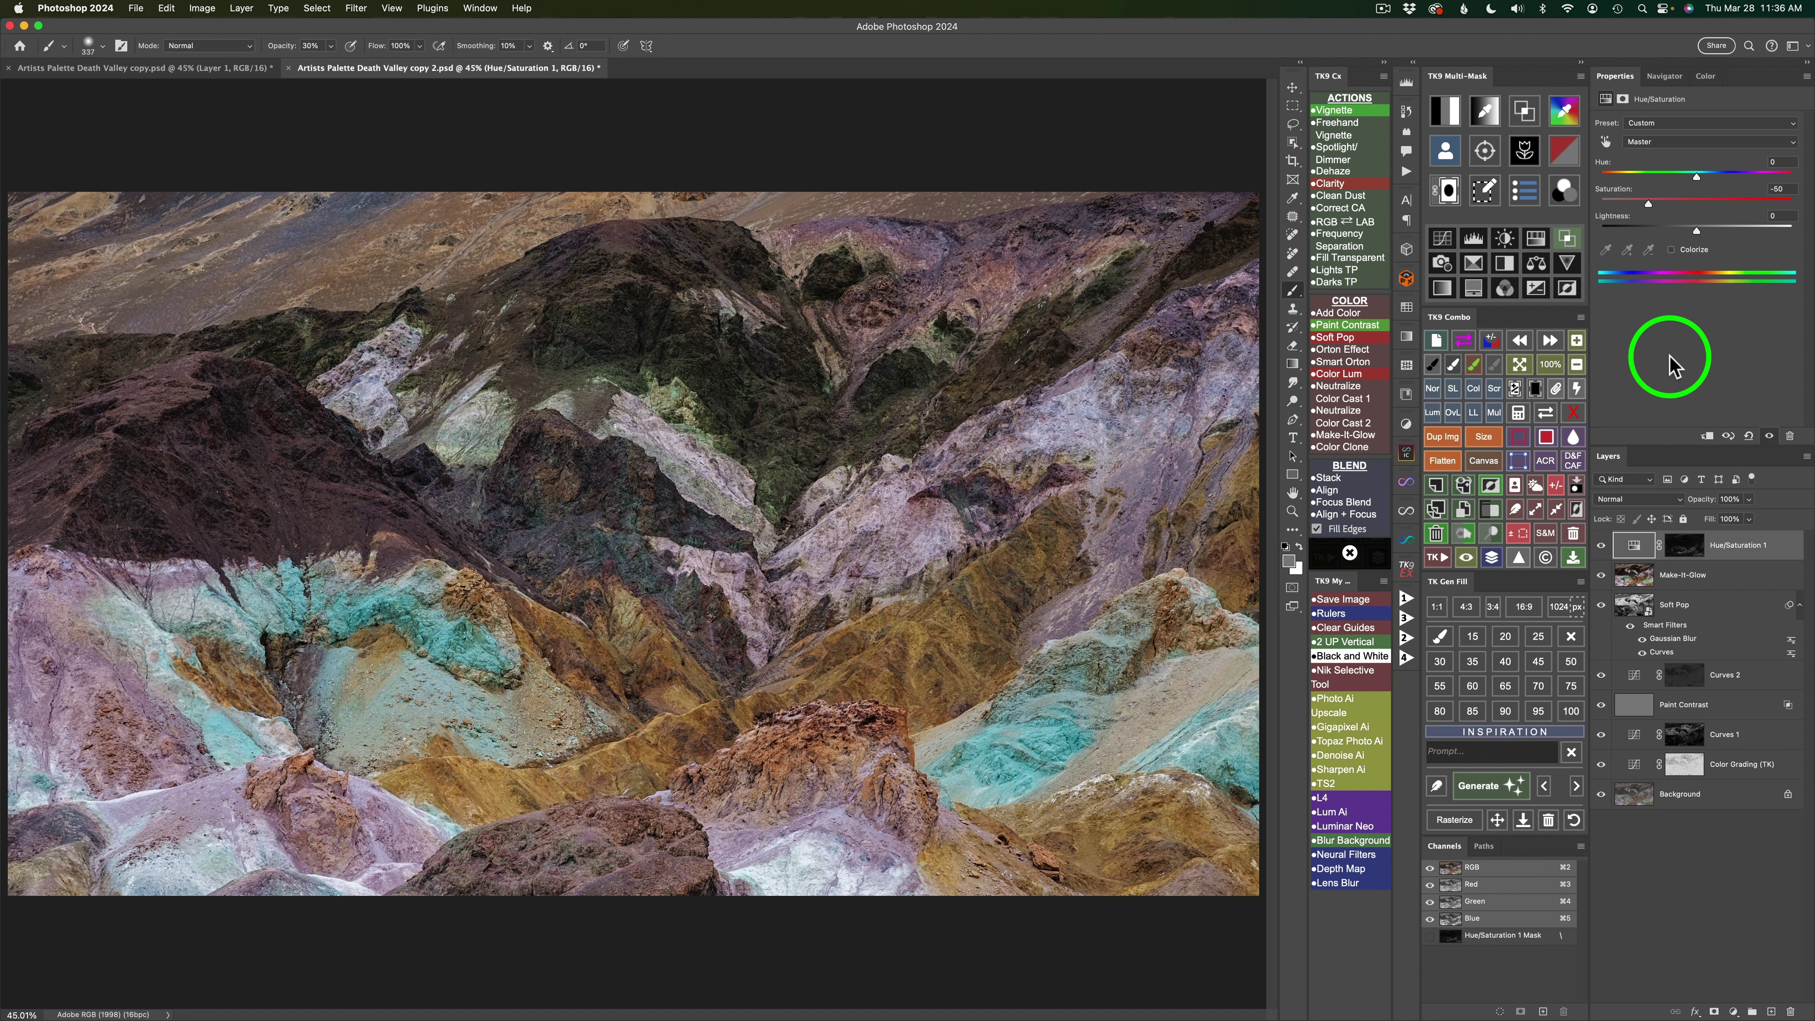
# Run the TK9 Color Lum action and compare the image with and without the Color Luminosity layer.
pyautogui.click(1343, 375)
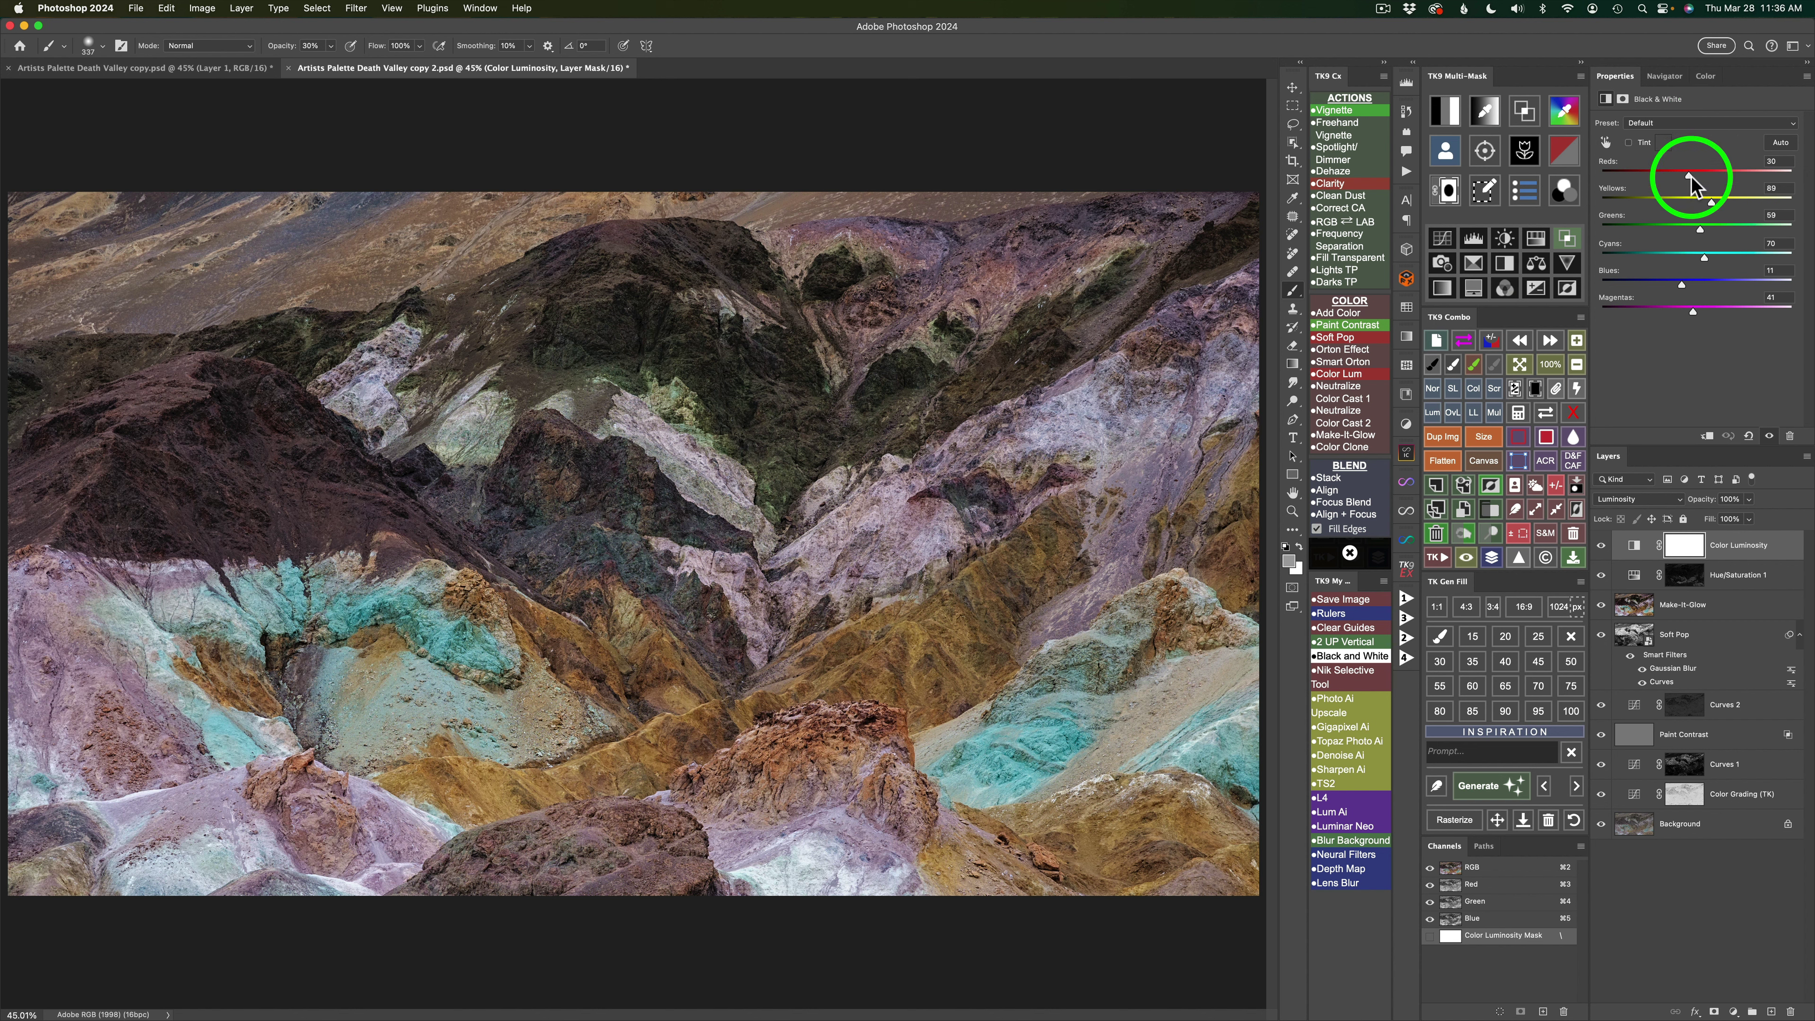
pyautogui.click(1601, 546)
pyautogui.click(1601, 547)
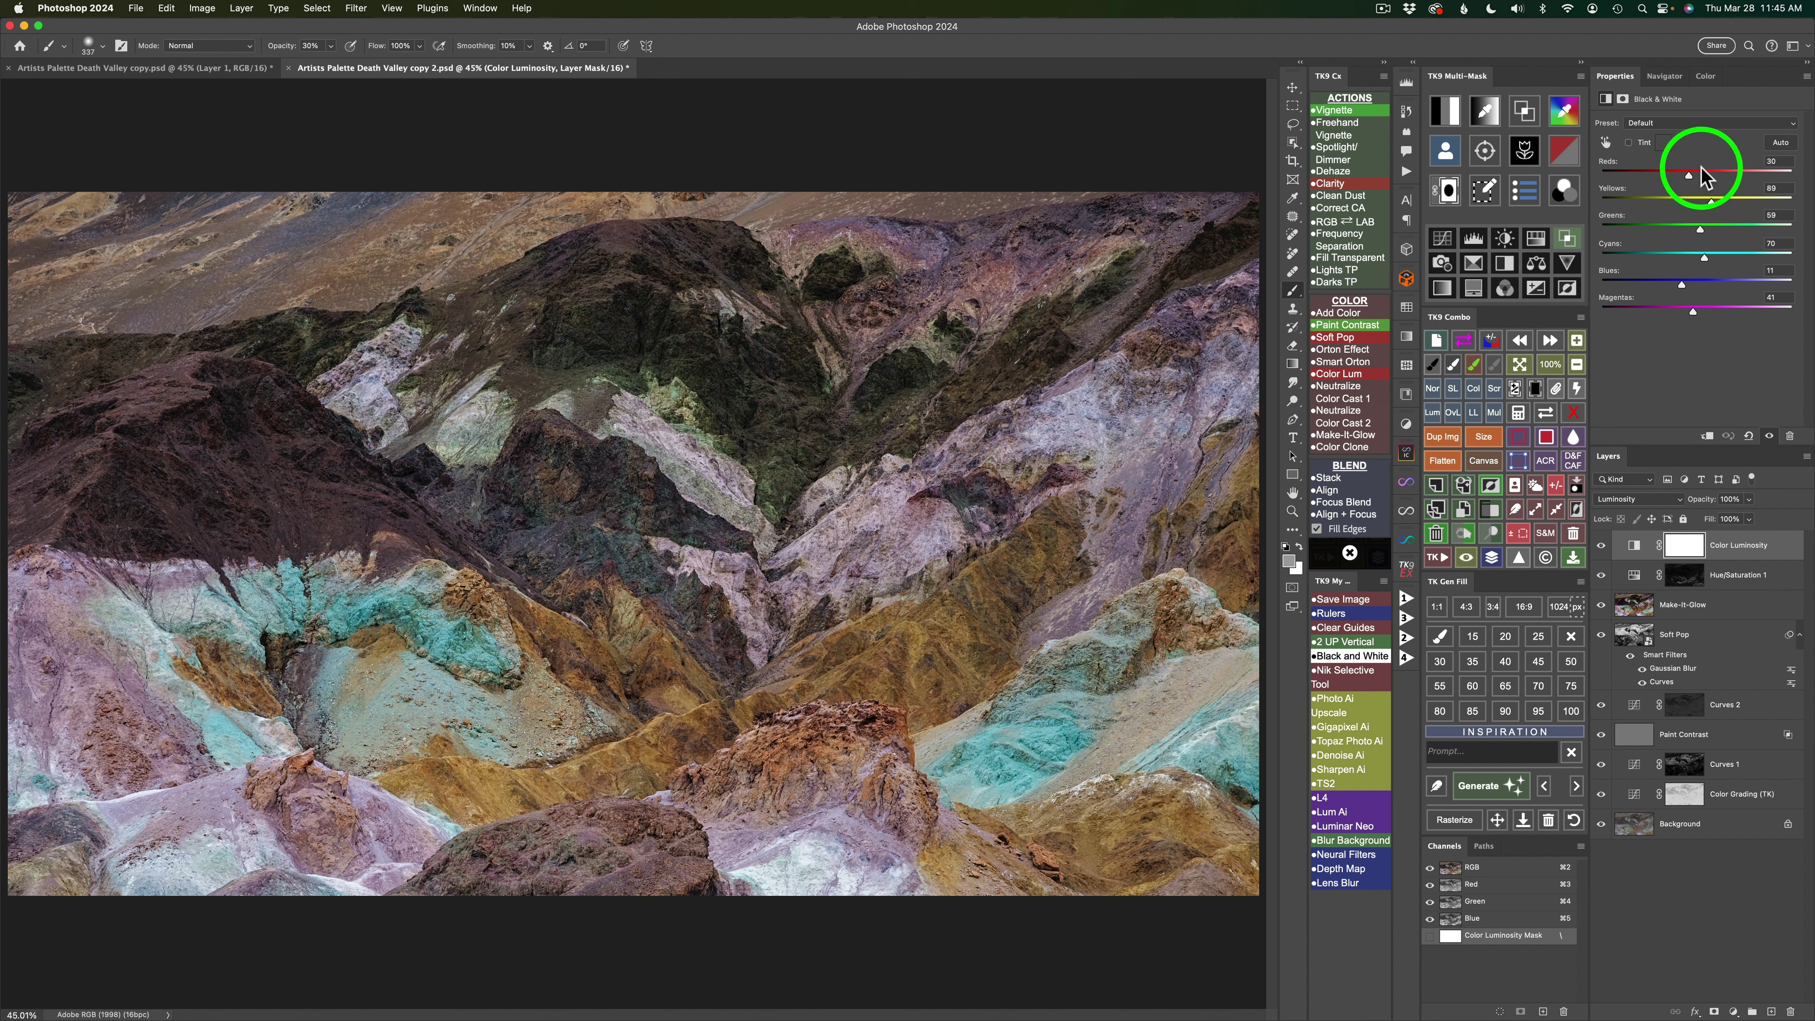
# Darken the reds of the Color Luminosity layer by sampling the dark upper hill, then set Reds to -18.
pyautogui.click(1606, 145)
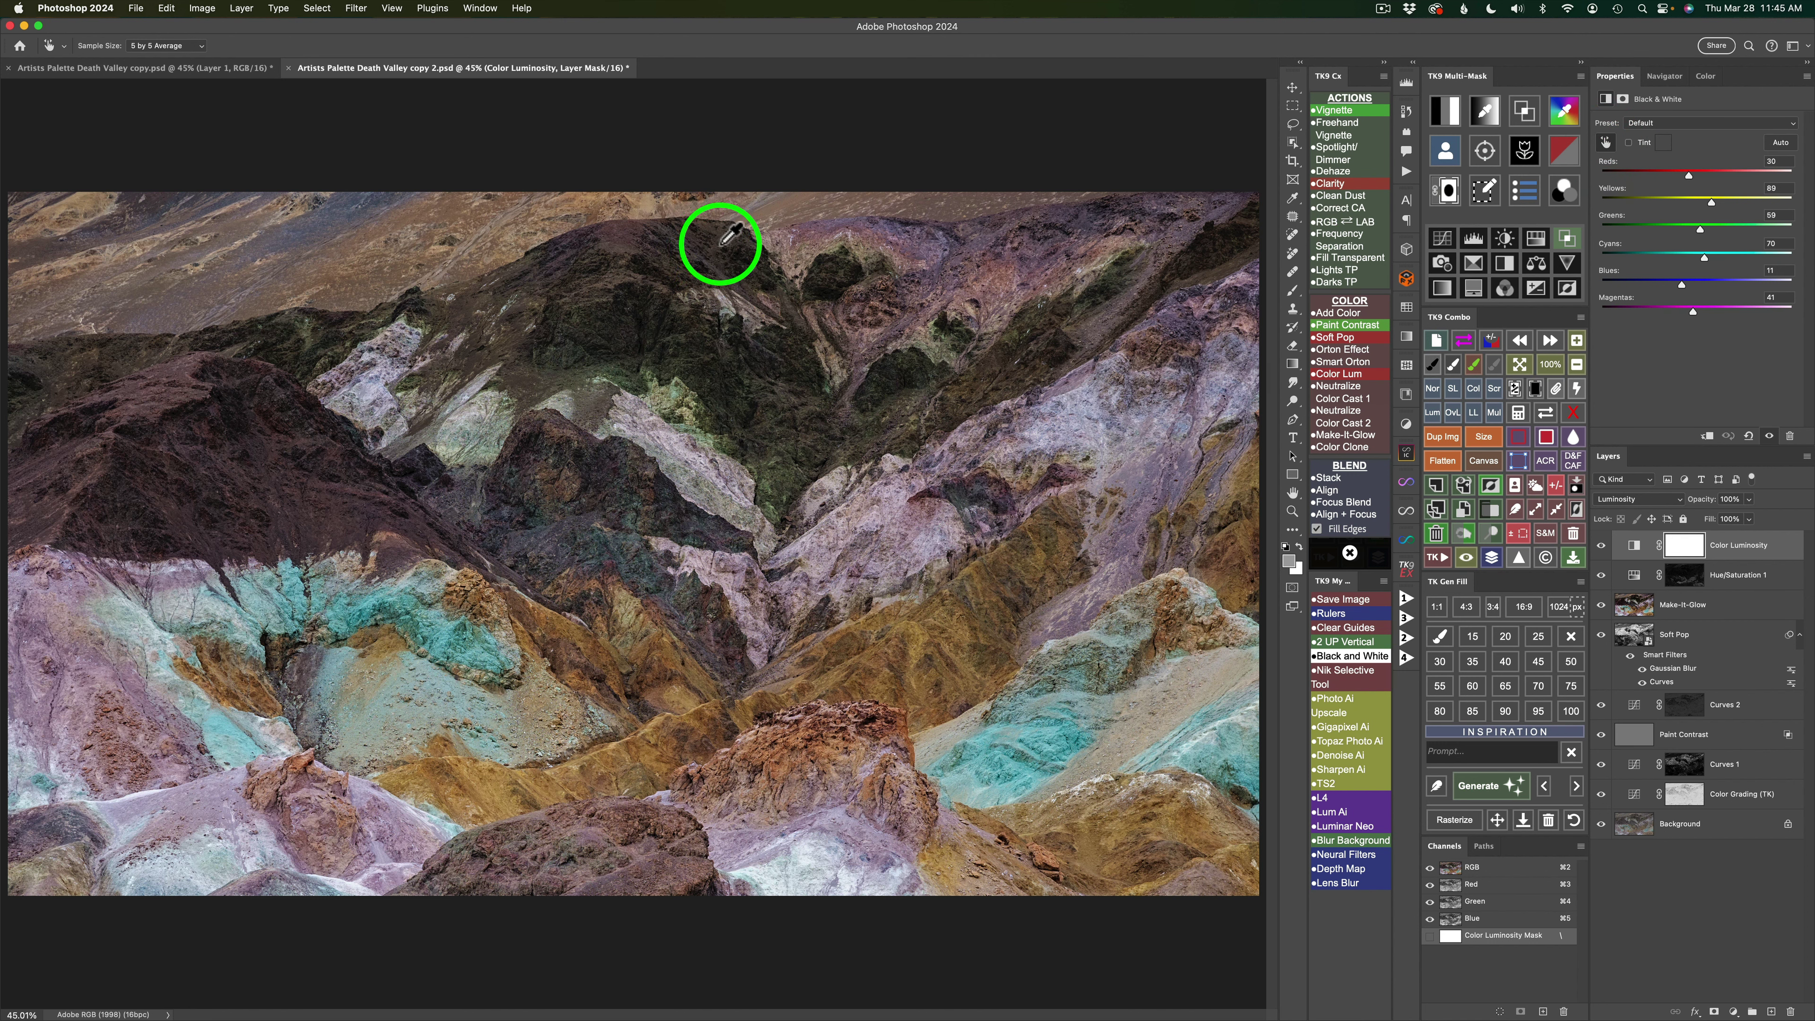
pyautogui.moveTo(721, 245); pyautogui.dragTo(707, 249)
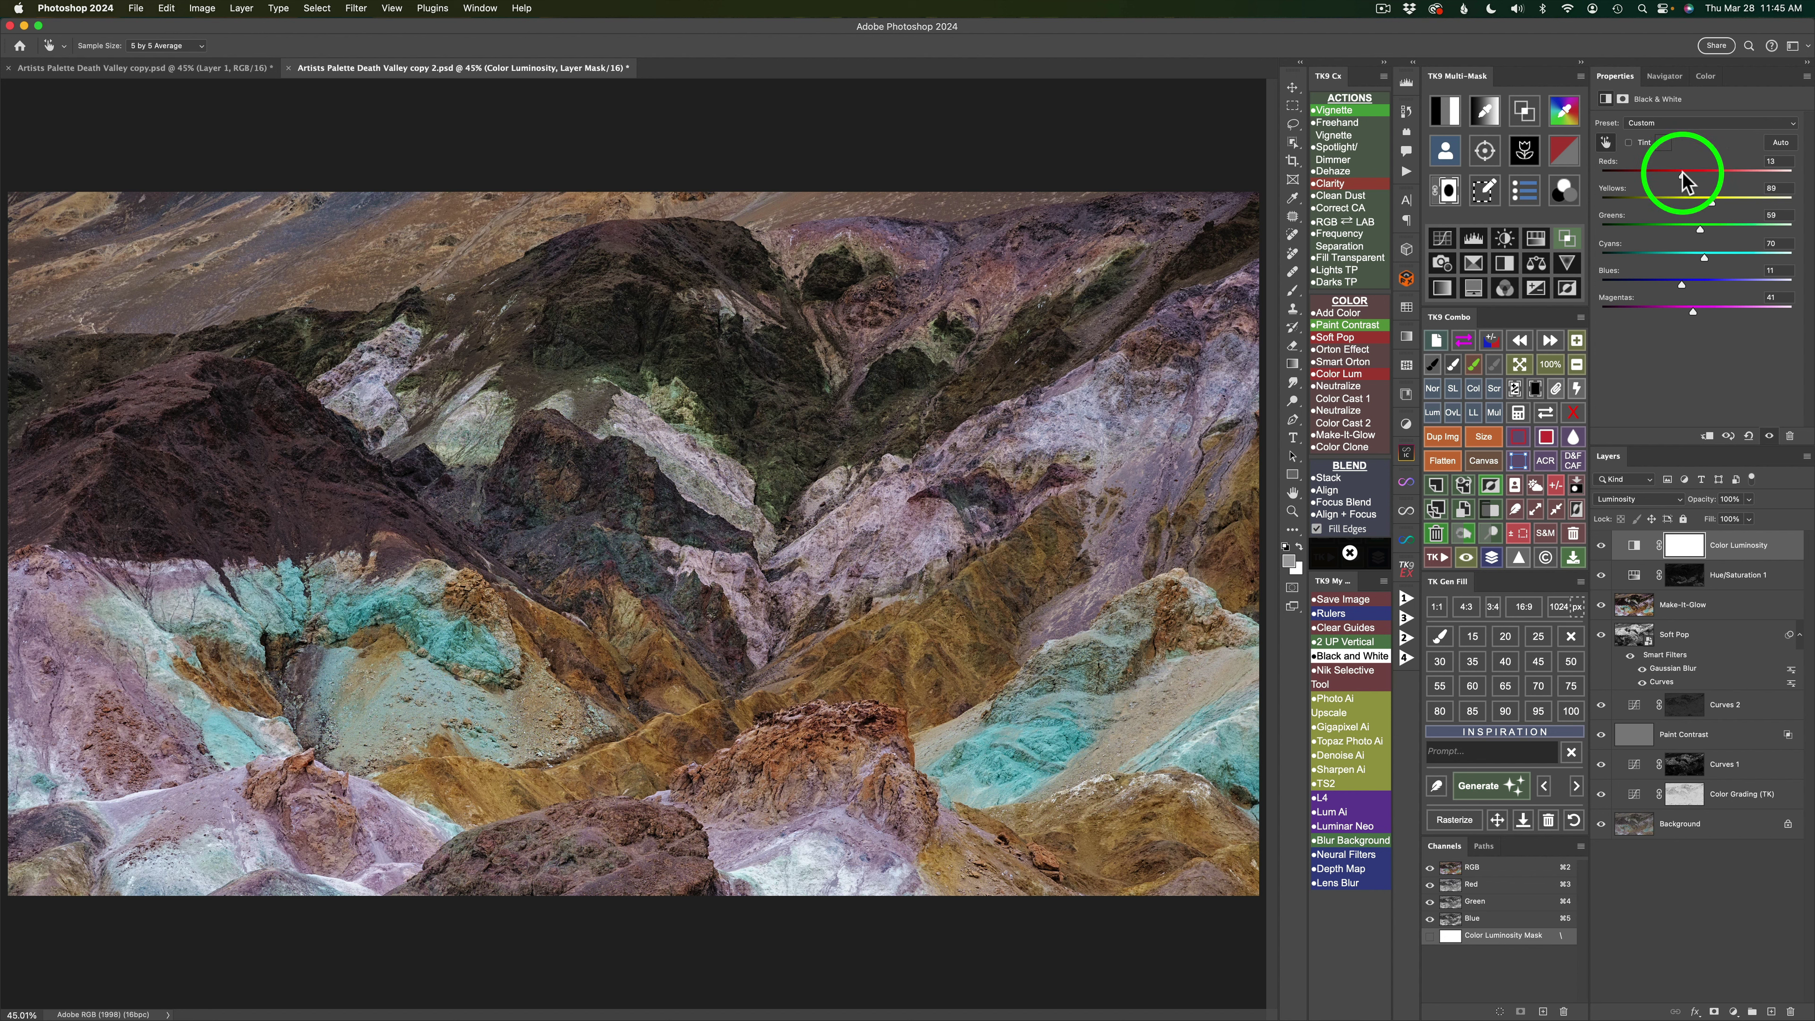
pyautogui.moveTo(1683, 174); pyautogui.dragTo(1671, 174)
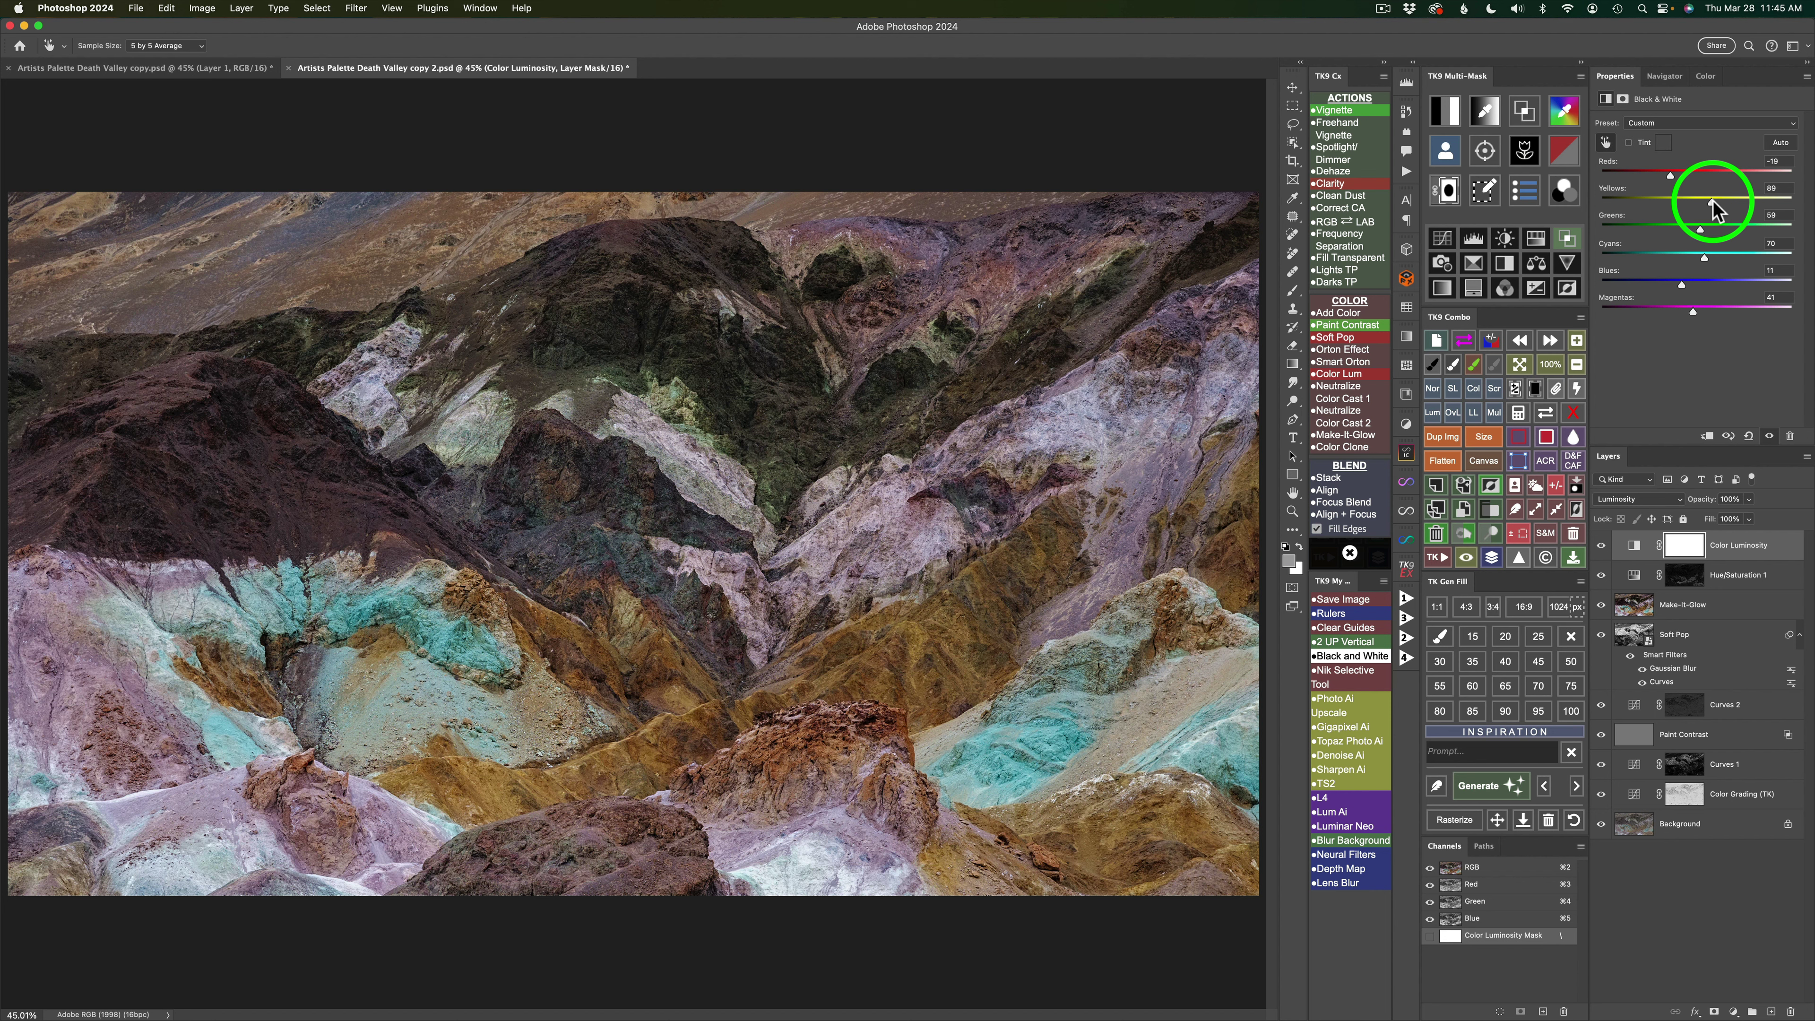
# Set the Color Luminosity layer's Yellows to 107, Greens to 108, Cyans to 87, Blues to -56 and Magentas to -4.
pyautogui.moveTo(1713, 202); pyautogui.dragTo(1718, 201)
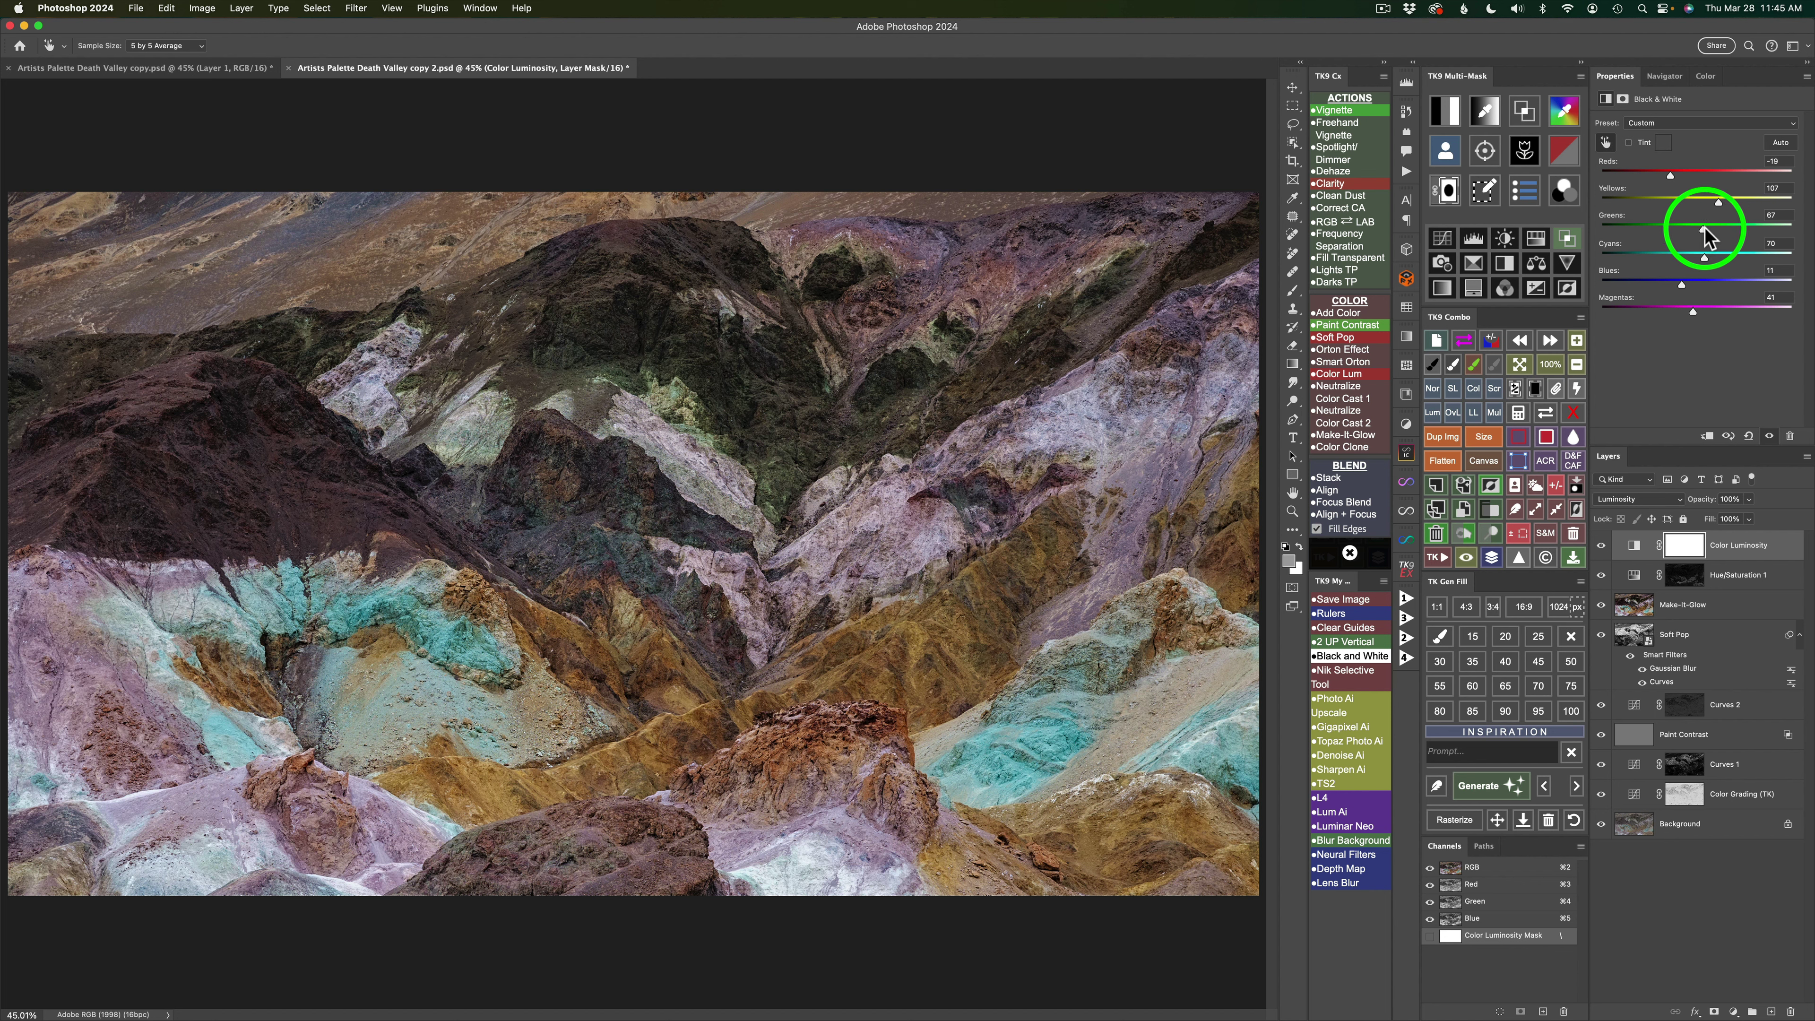
pyautogui.moveTo(1705, 227); pyautogui.dragTo(1711, 258)
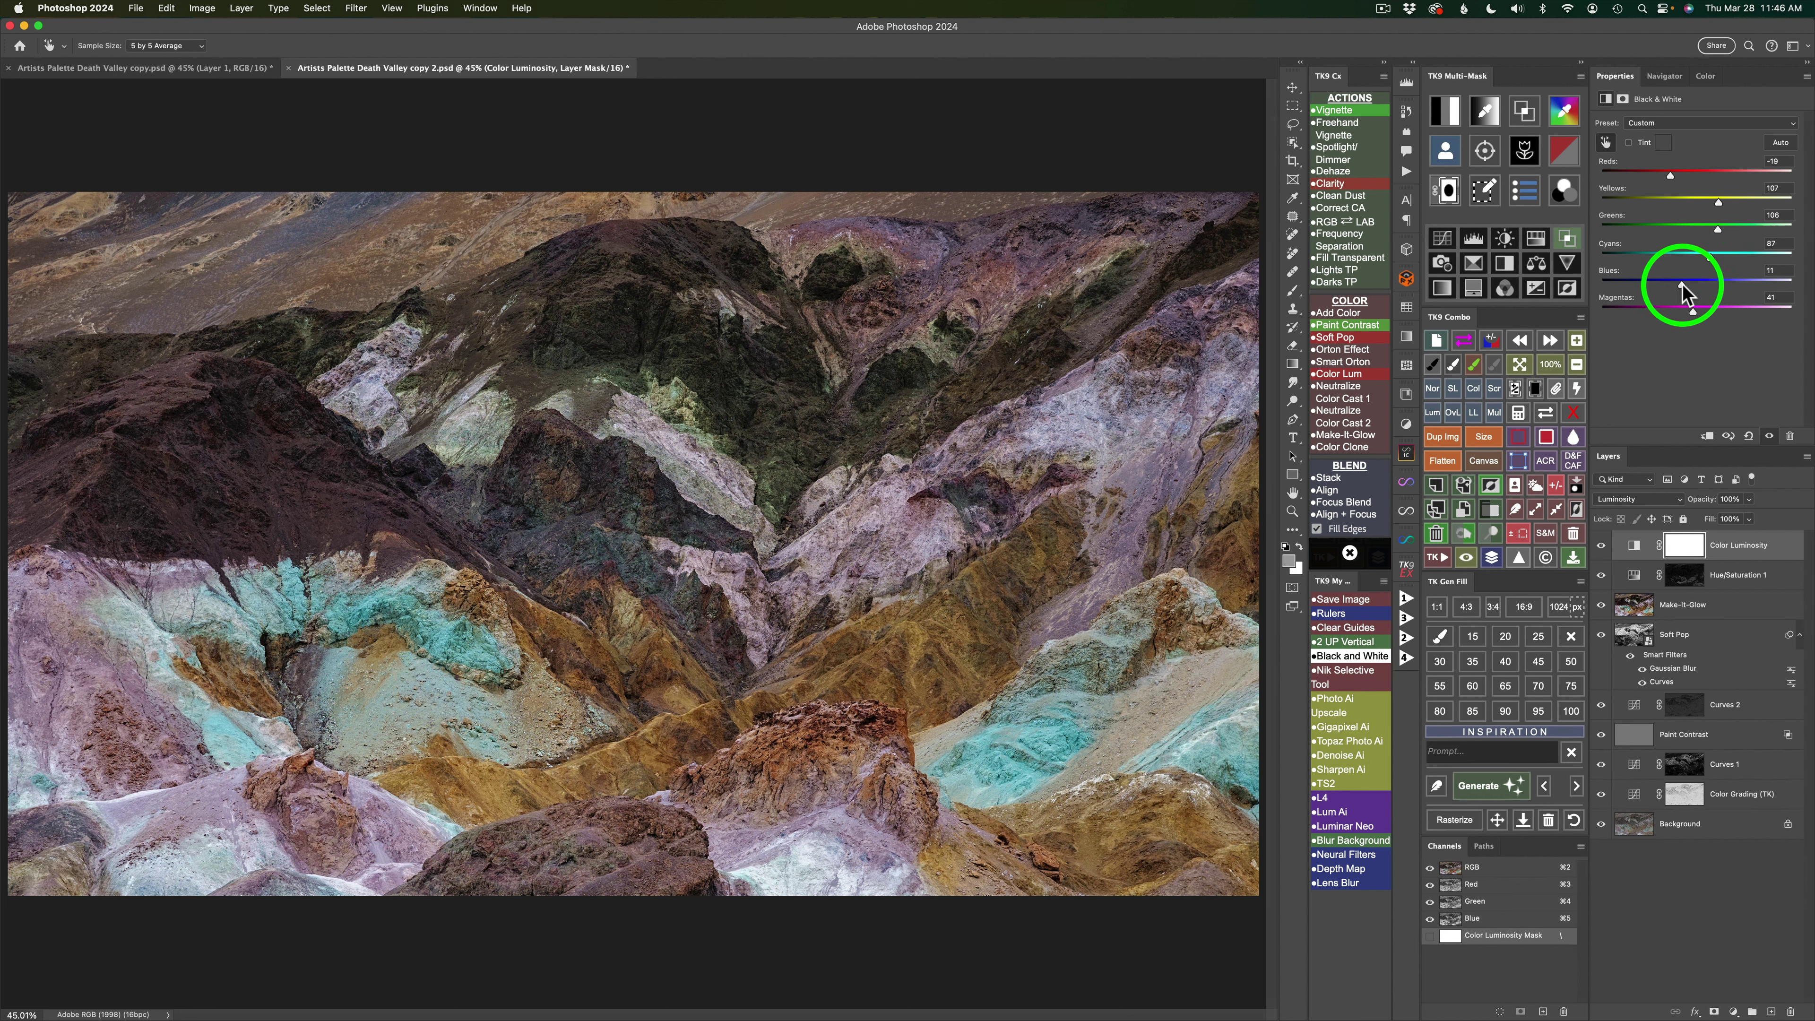
pyautogui.moveTo(1682, 285); pyautogui.dragTo(1657, 286)
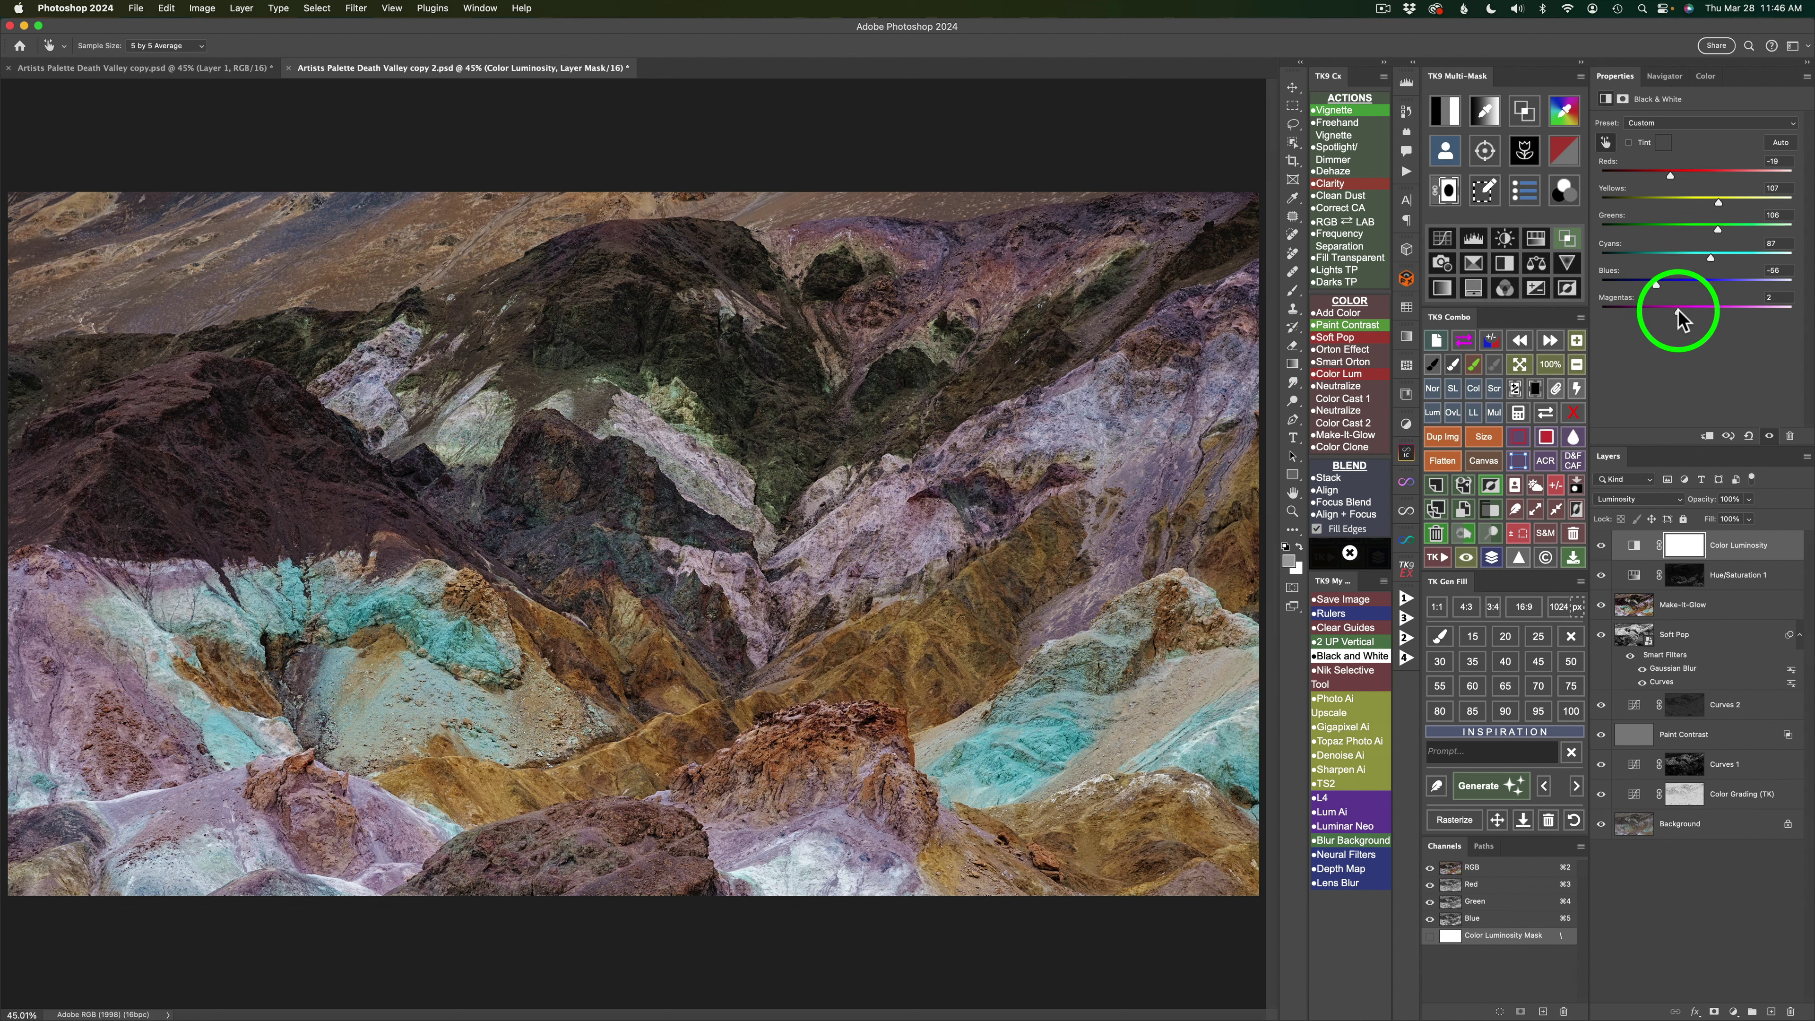
pyautogui.moveTo(1677, 310); pyautogui.dragTo(1675, 310)
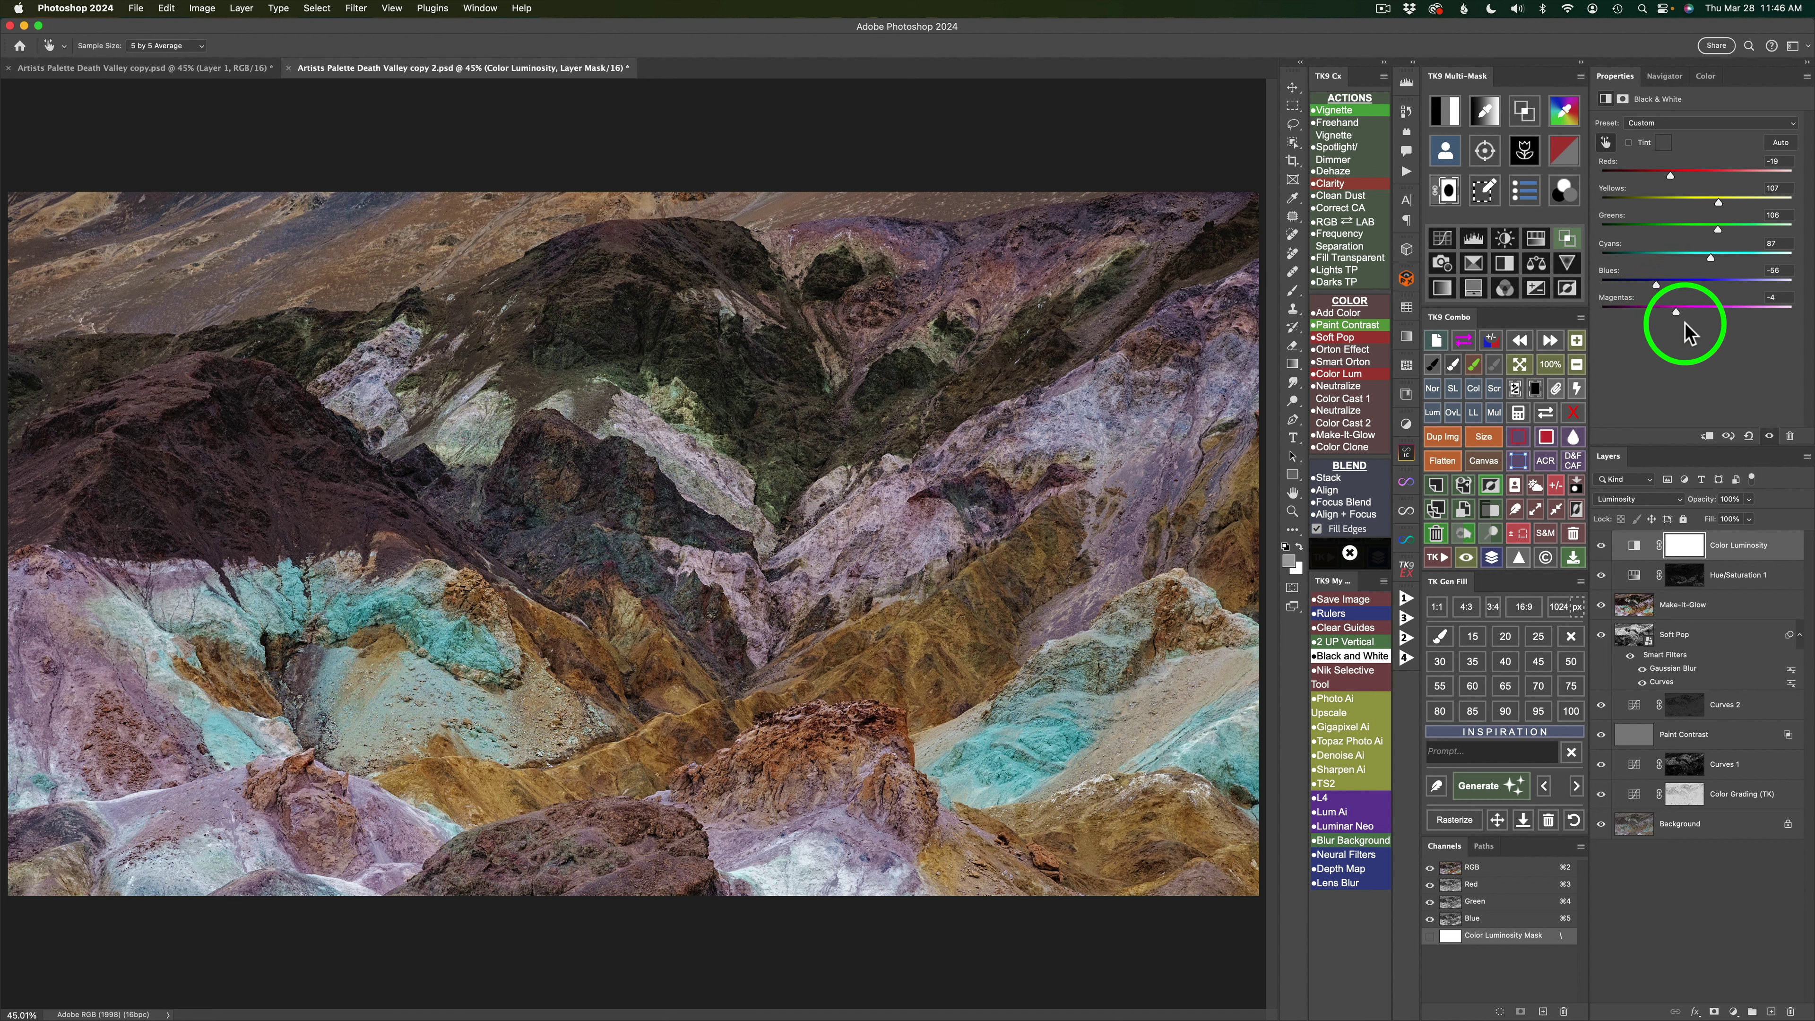
# Compare the image with and without the adjusted Color Luminosity layer.
pyautogui.click(1602, 546)
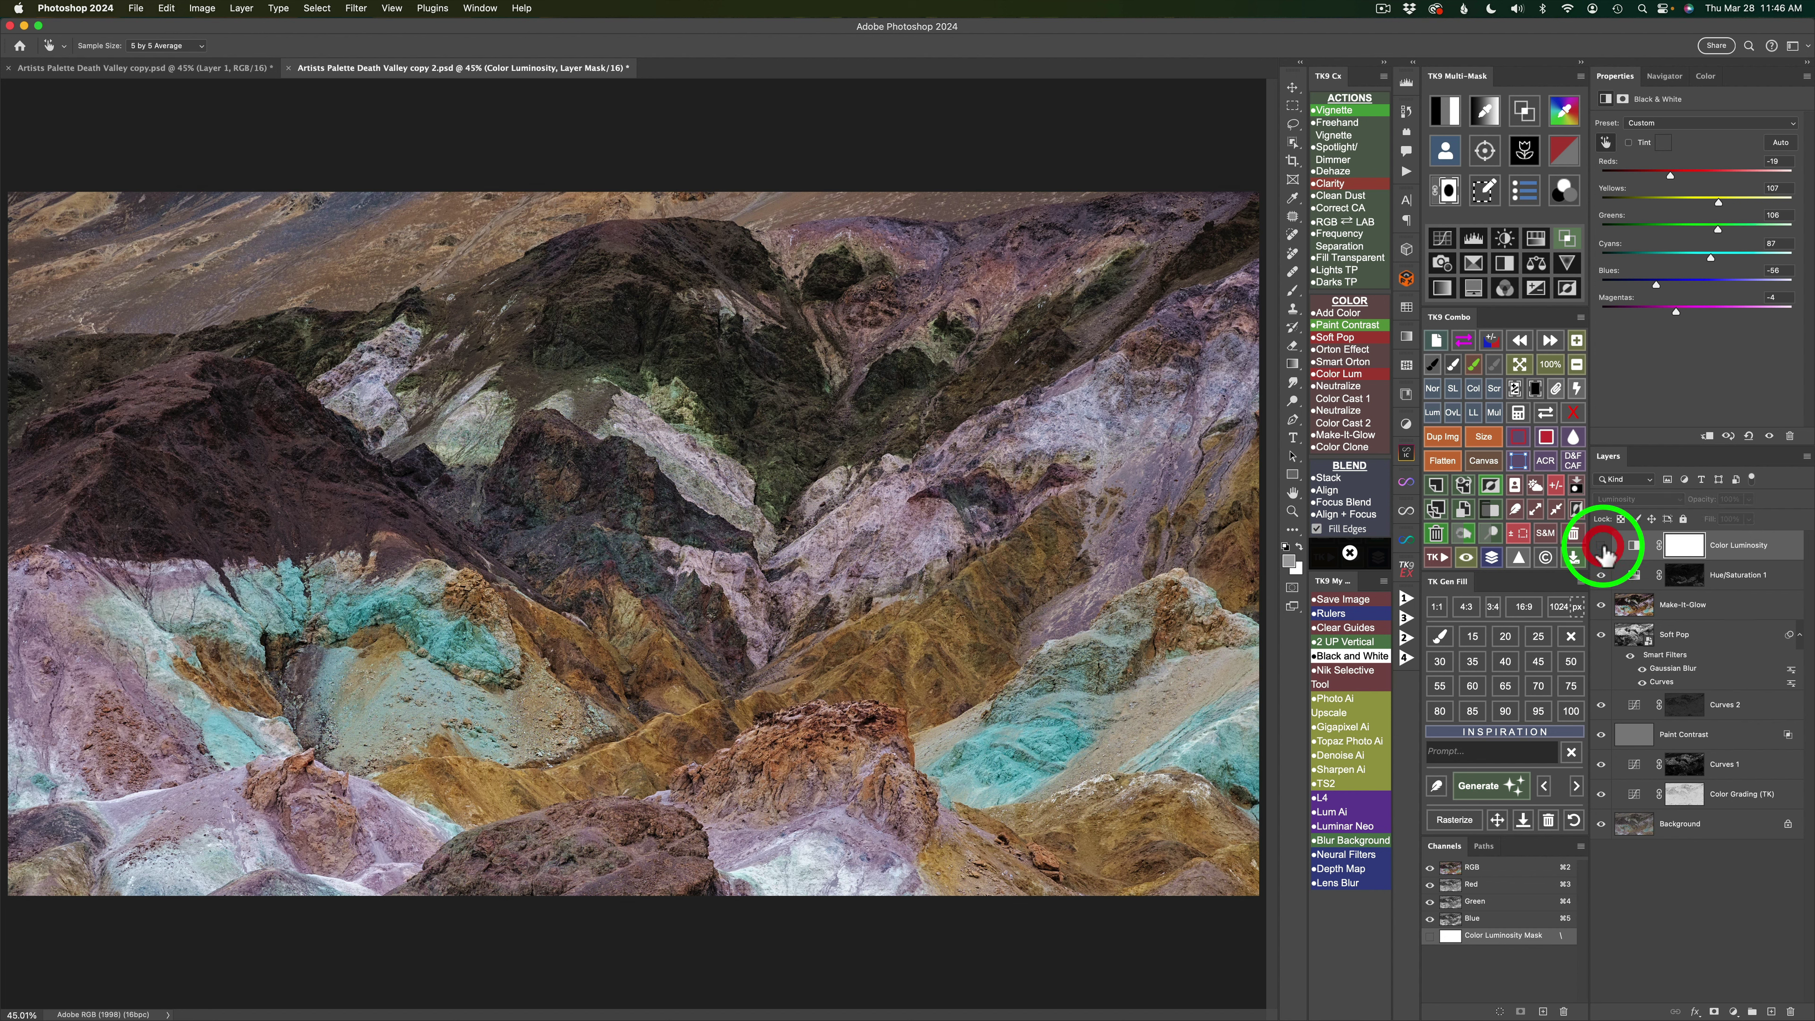
pyautogui.click(1602, 546)
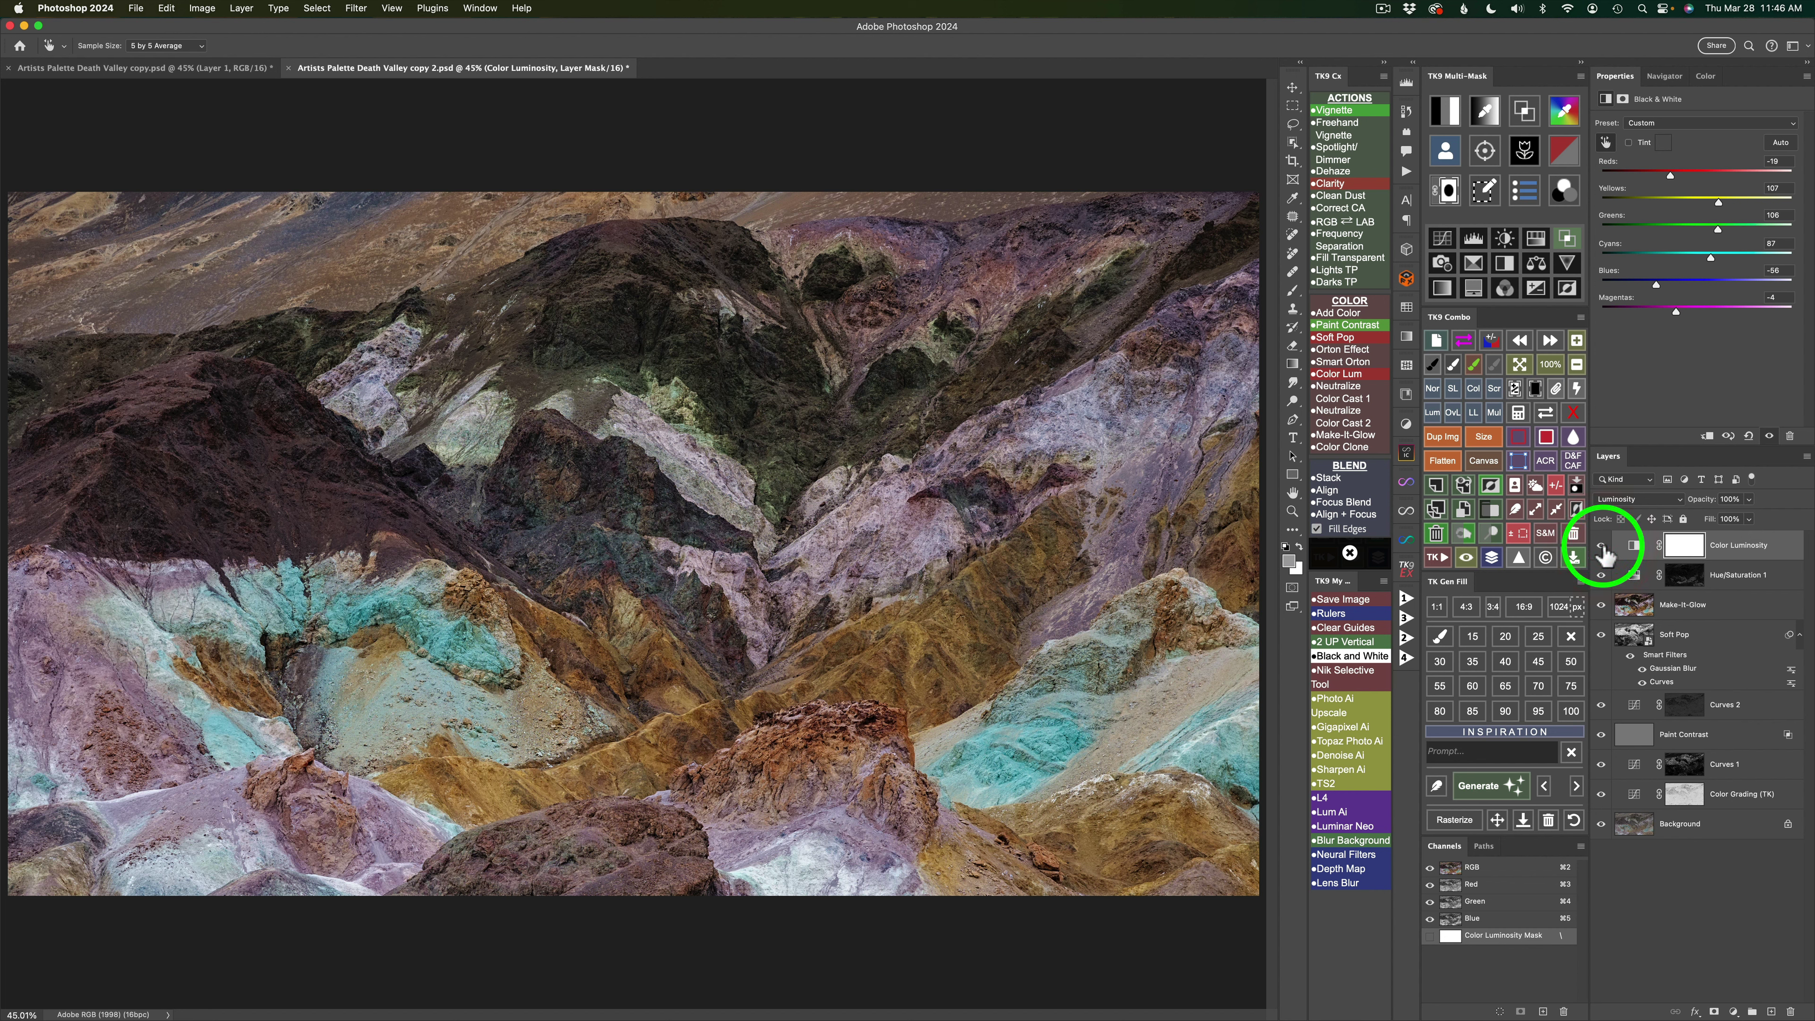
pyautogui.click(1602, 546)
pyautogui.click(1602, 546)
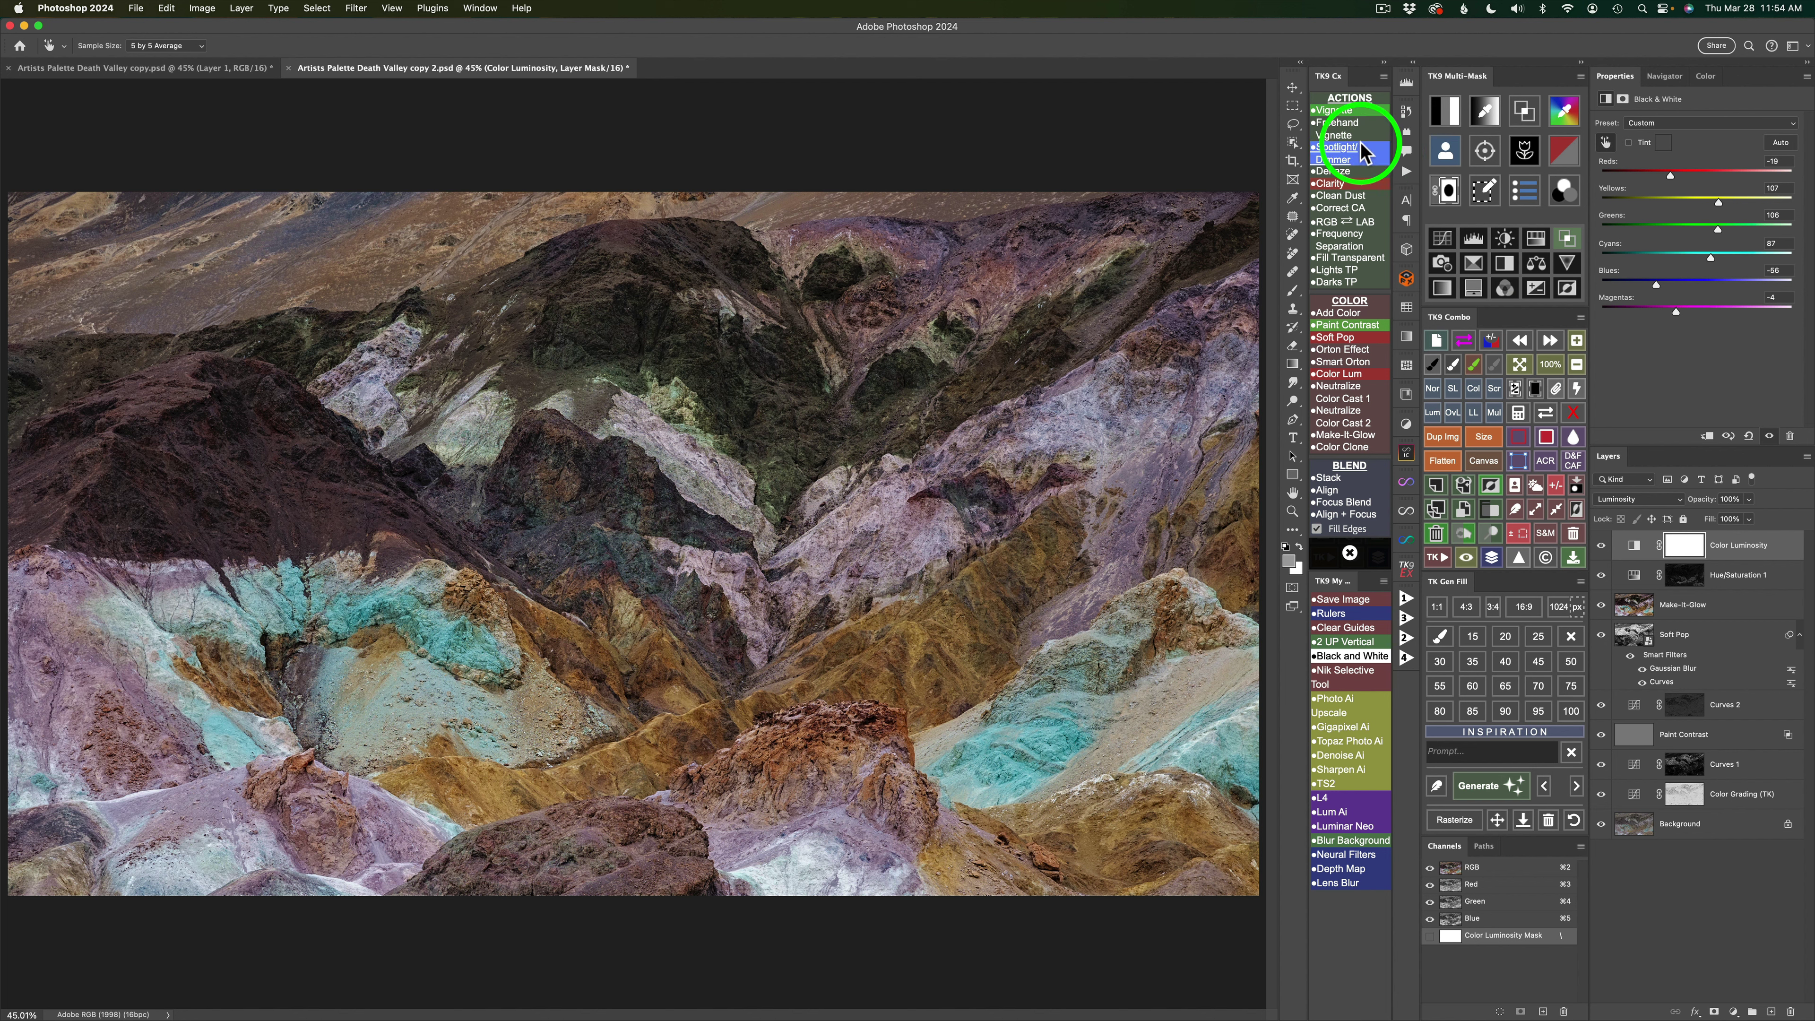
# Run the TK9 Vignette action with the offered Gaussian Blur radius and compare the image with and without the vignette.
pyautogui.click(1346, 118)
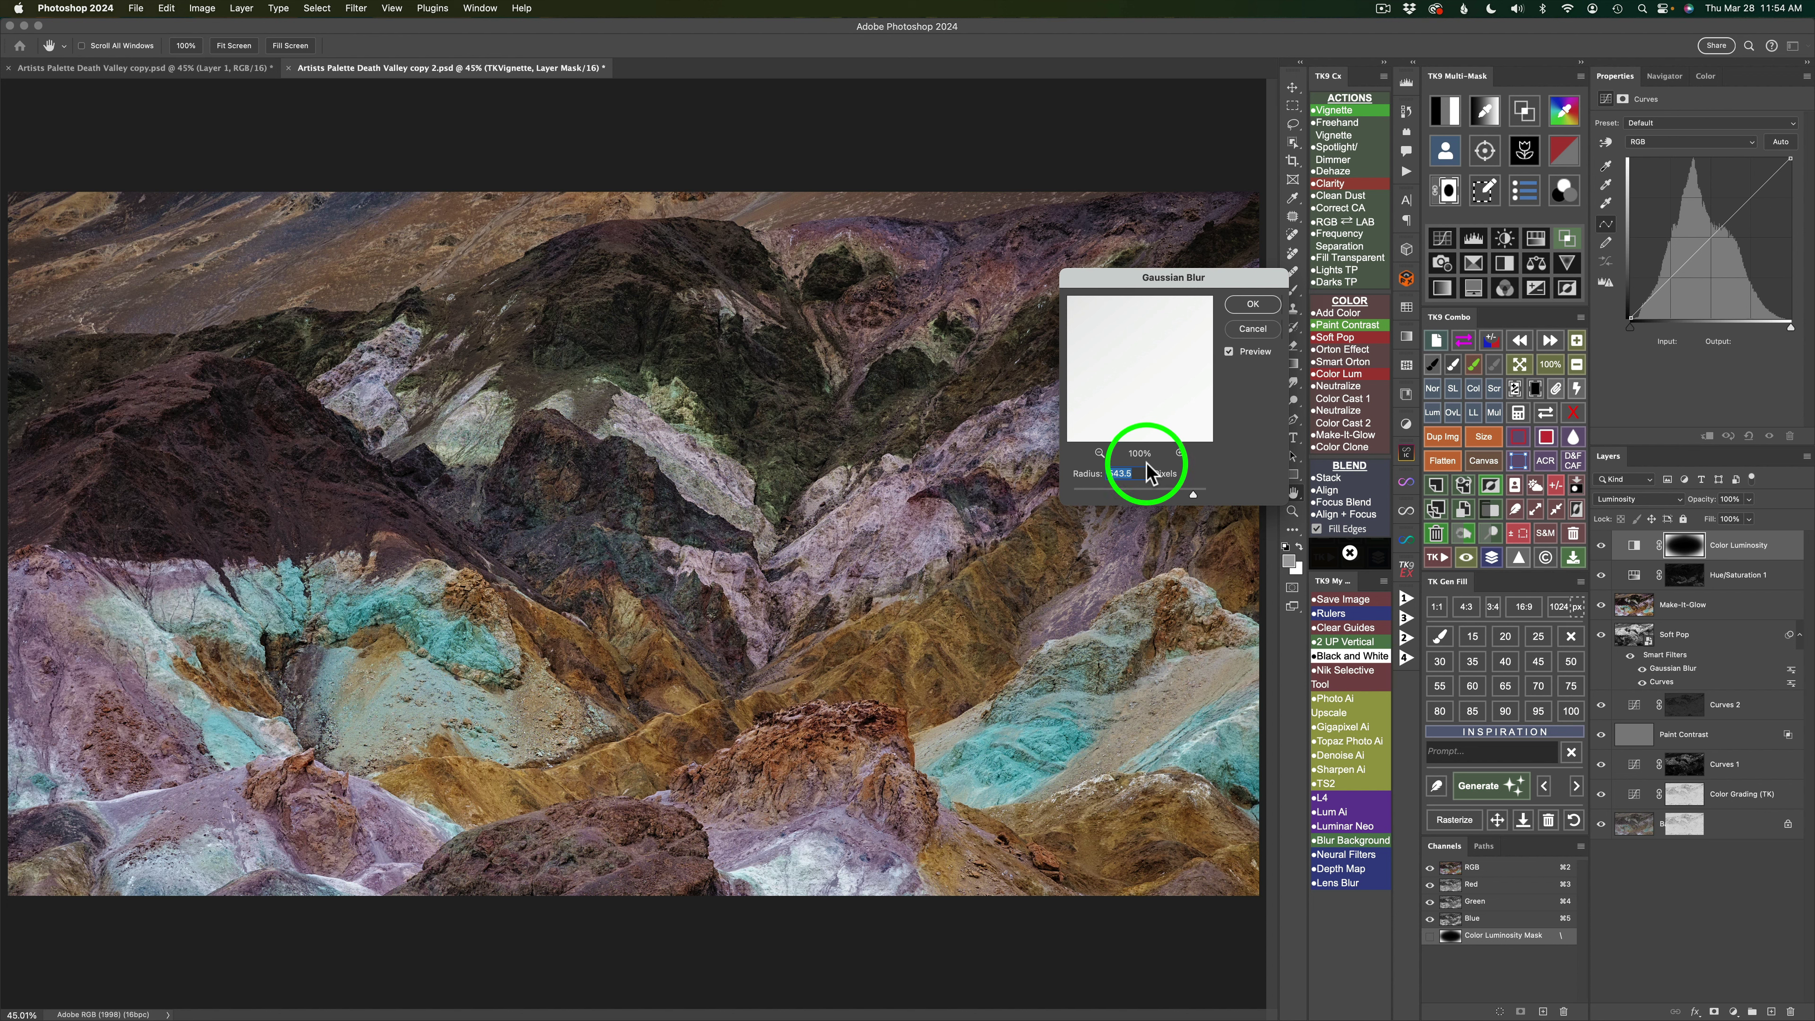
pyautogui.click(1254, 304)
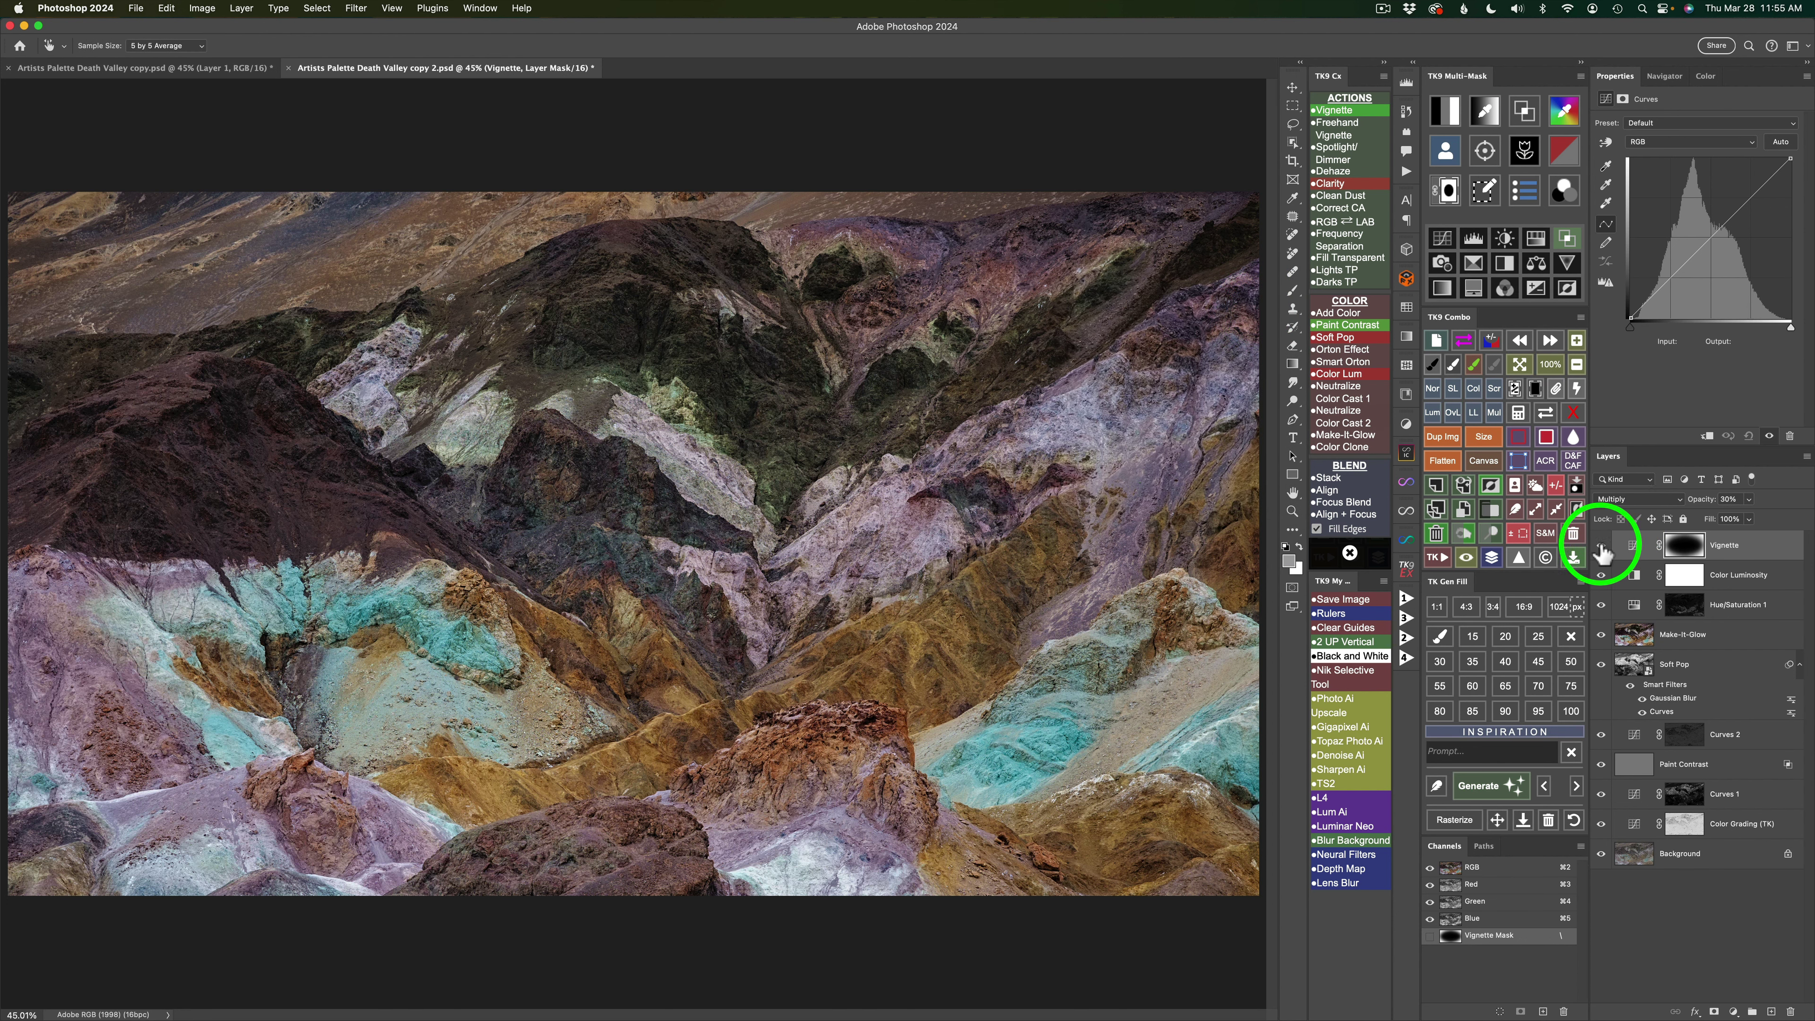
pyautogui.click(1602, 547)
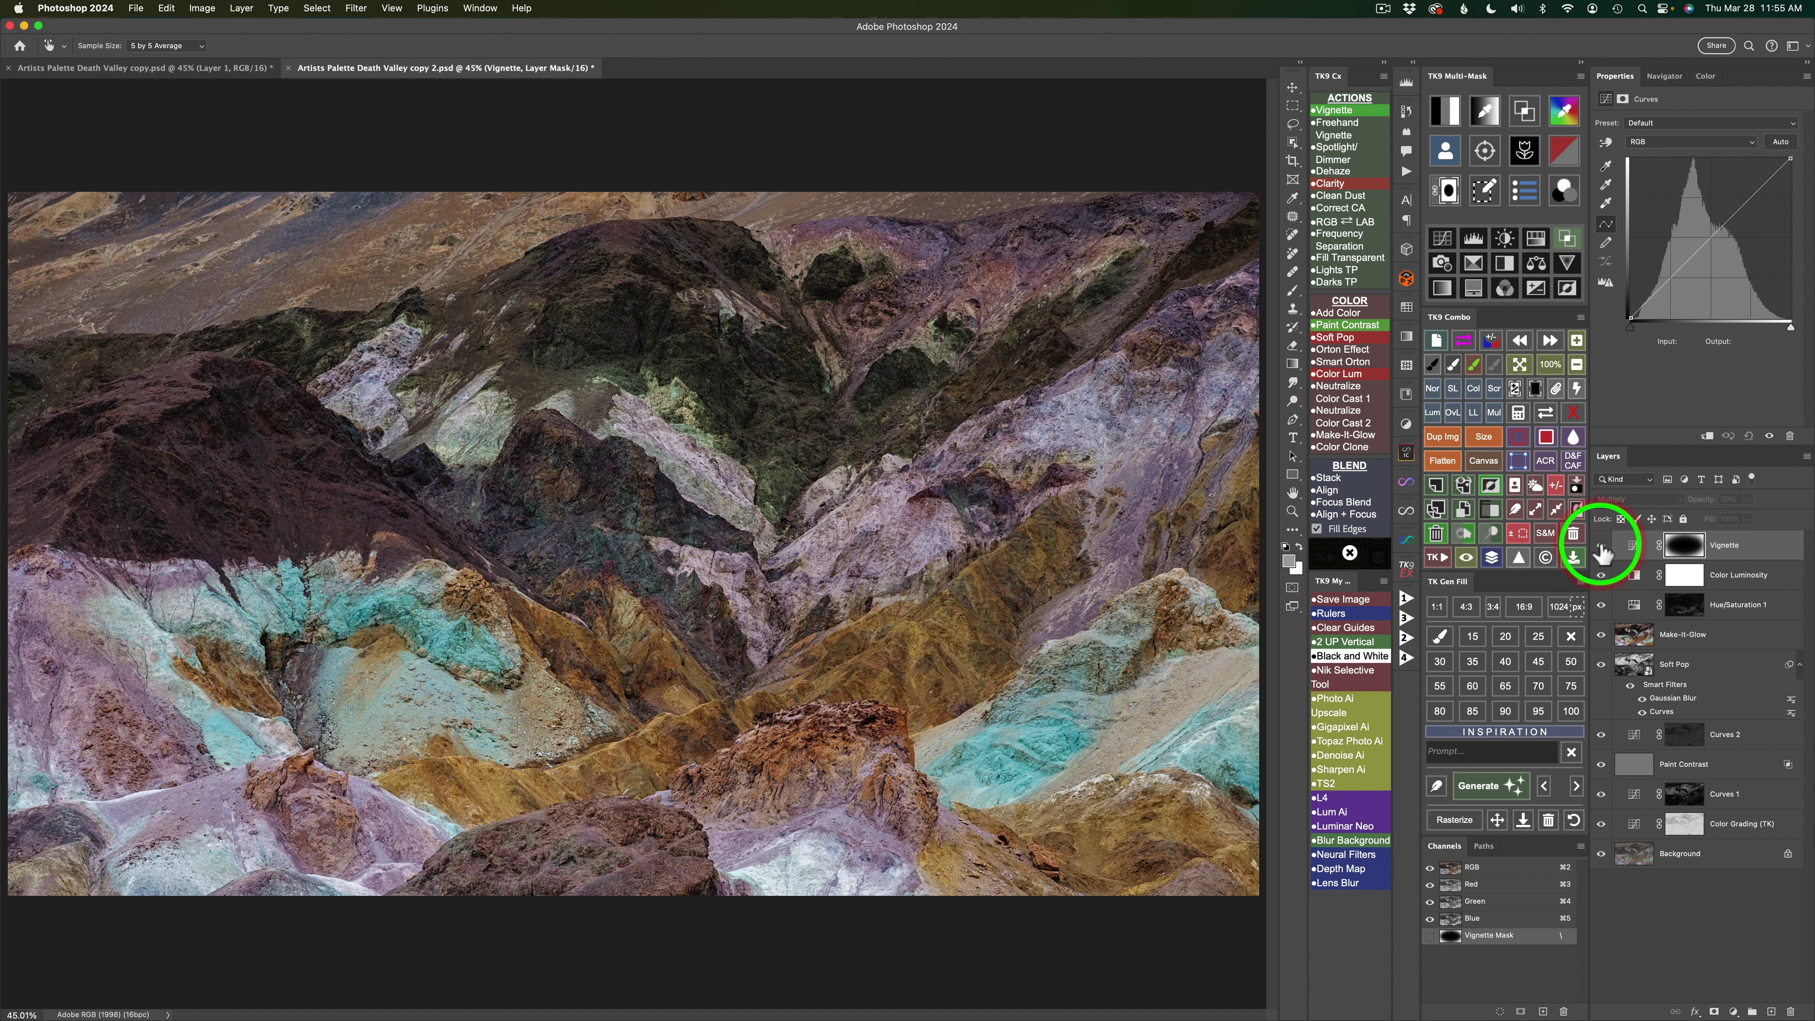
pyautogui.click(1601, 547)
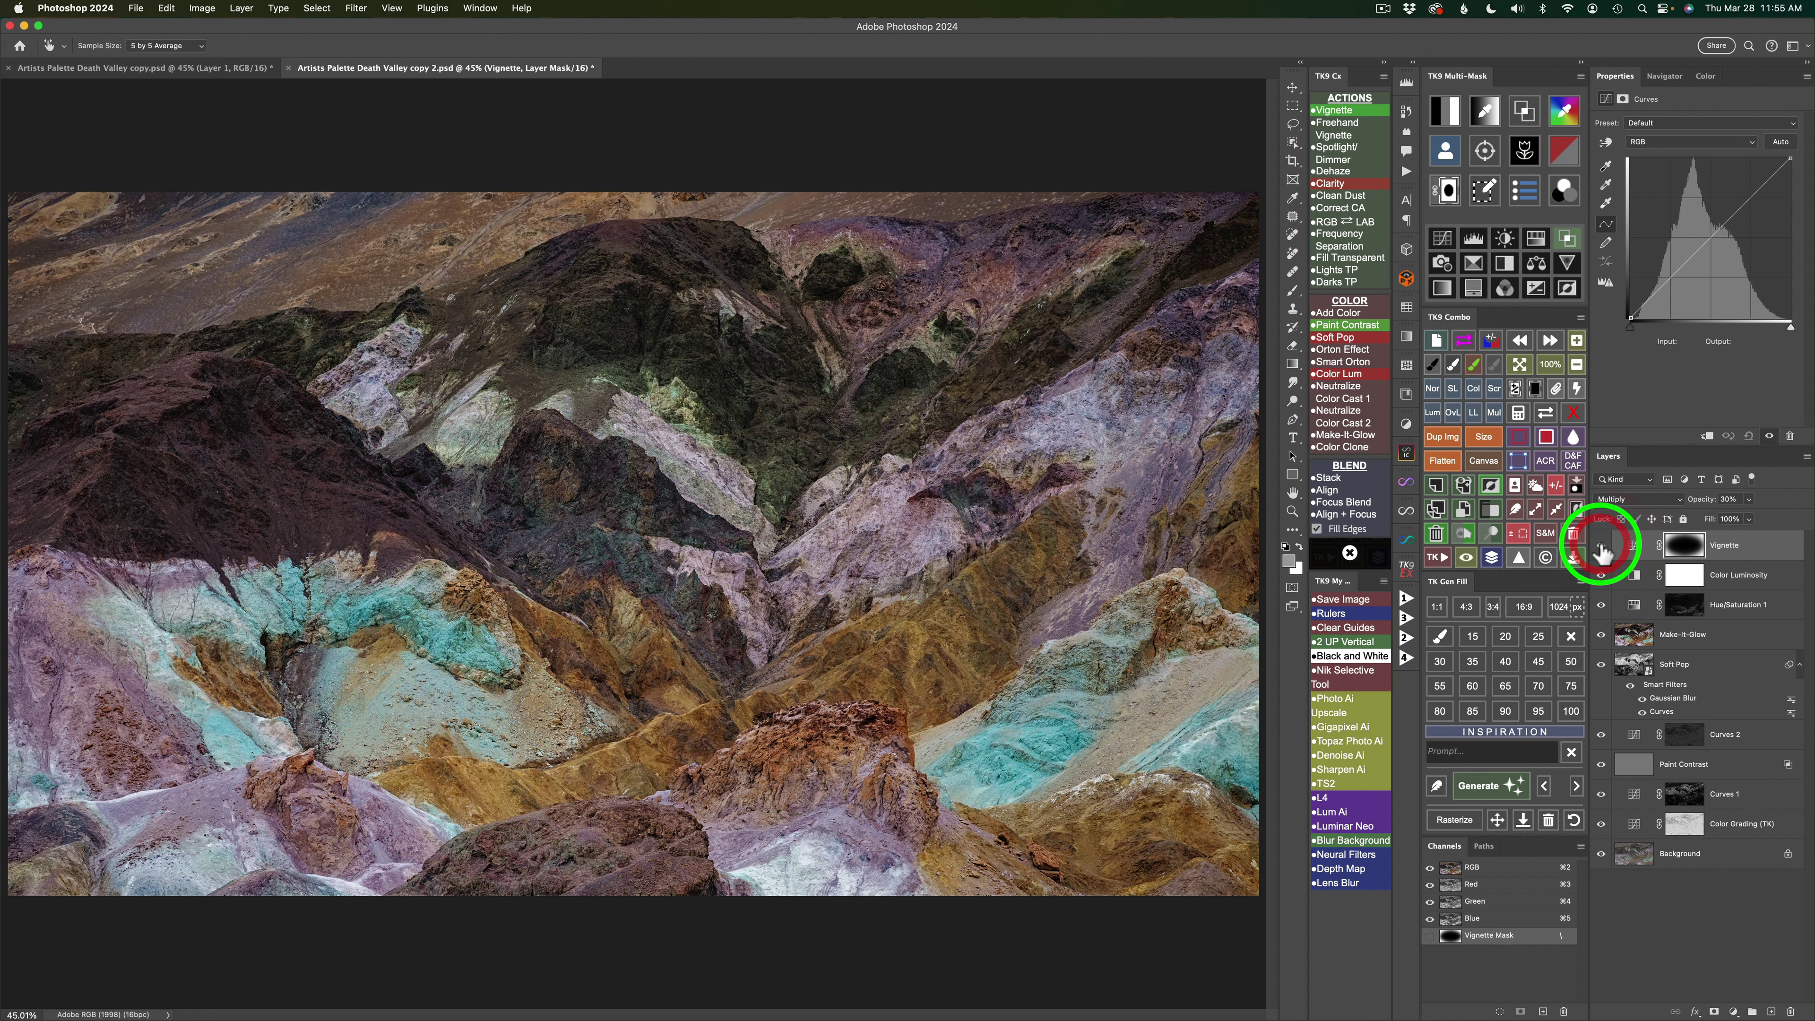
# Raise the Vignette layer's opacity to 60% and compare the image before and after.
pyautogui.click(1749, 498)
pyautogui.click(1750, 514)
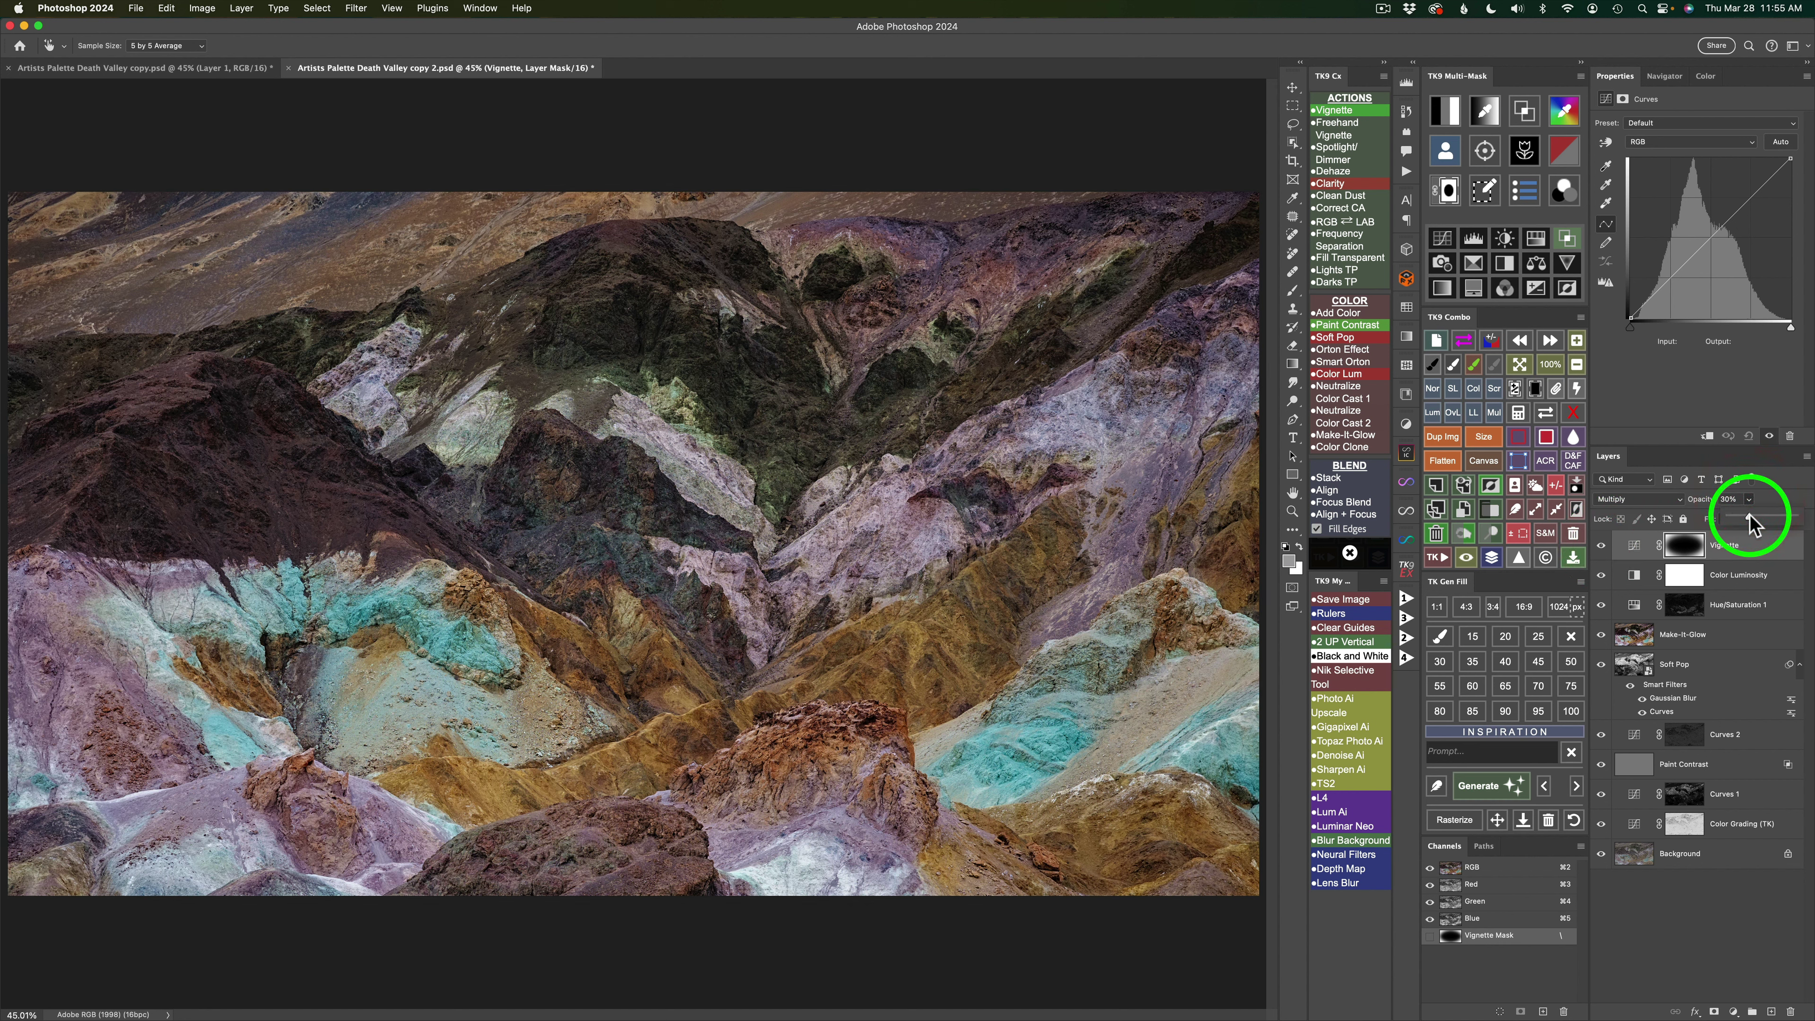
pyautogui.moveTo(1750, 515); pyautogui.dragTo(1765, 516)
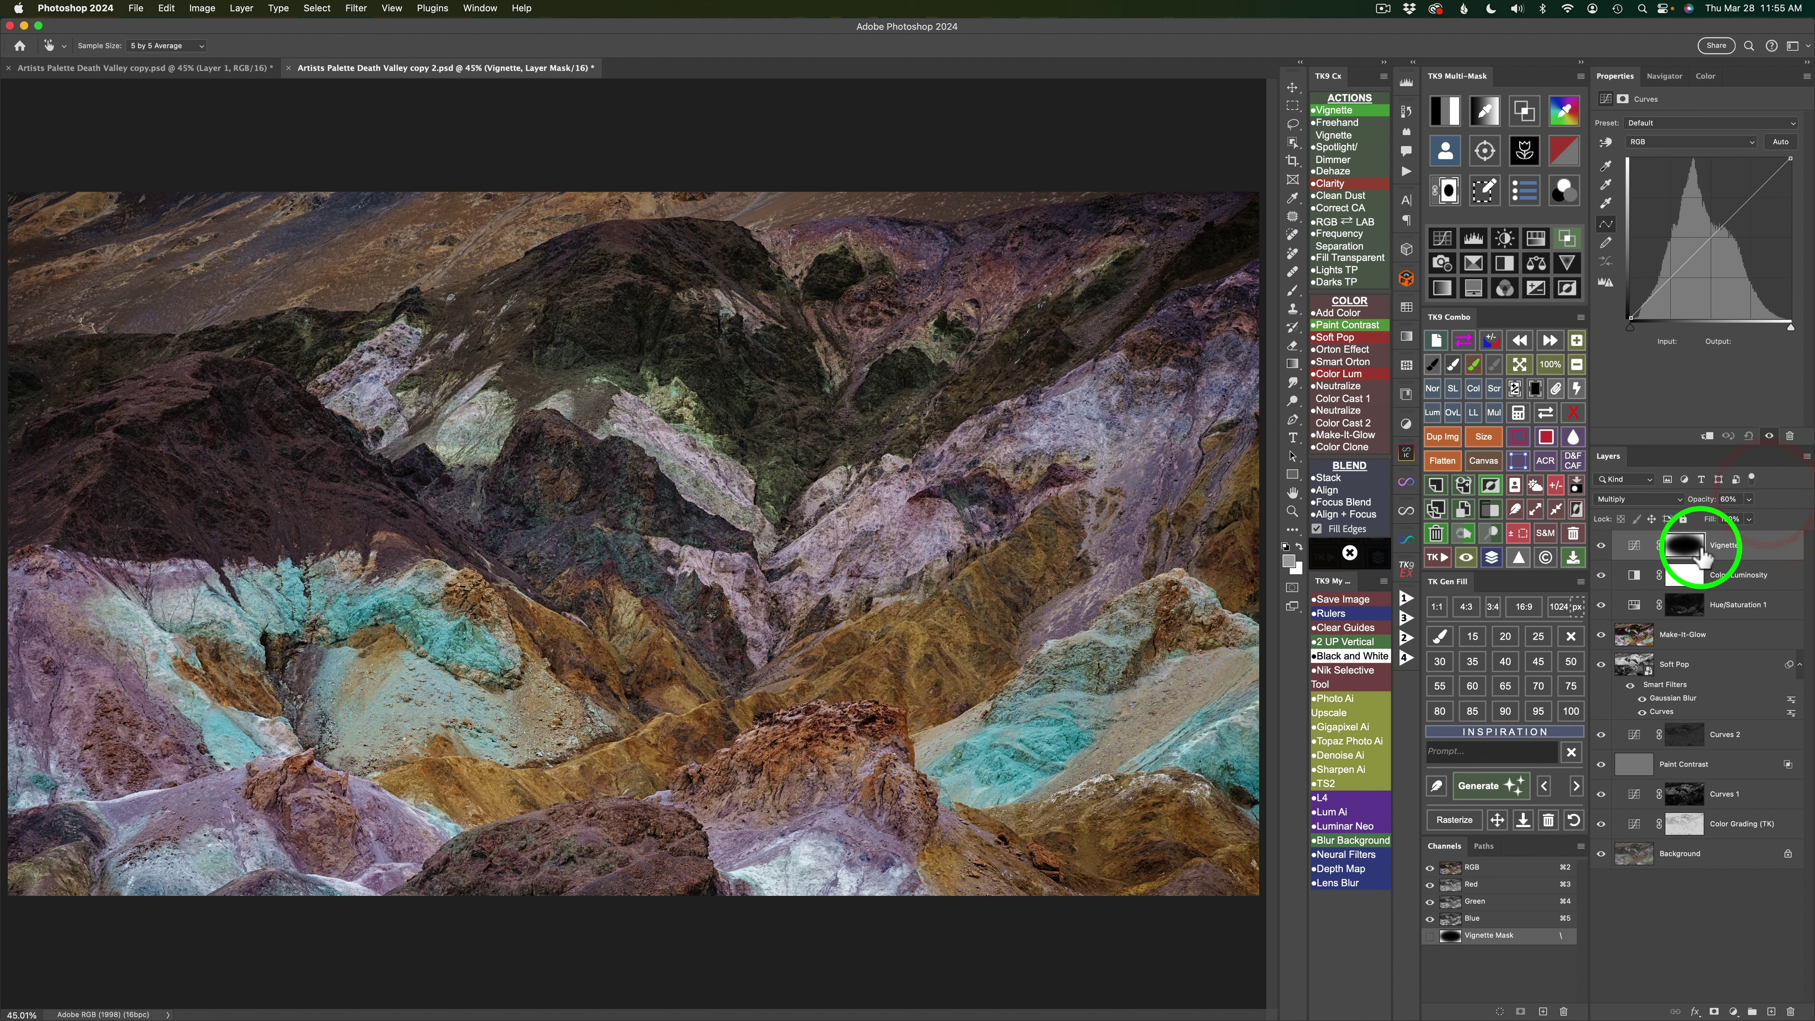
pyautogui.click(1601, 545)
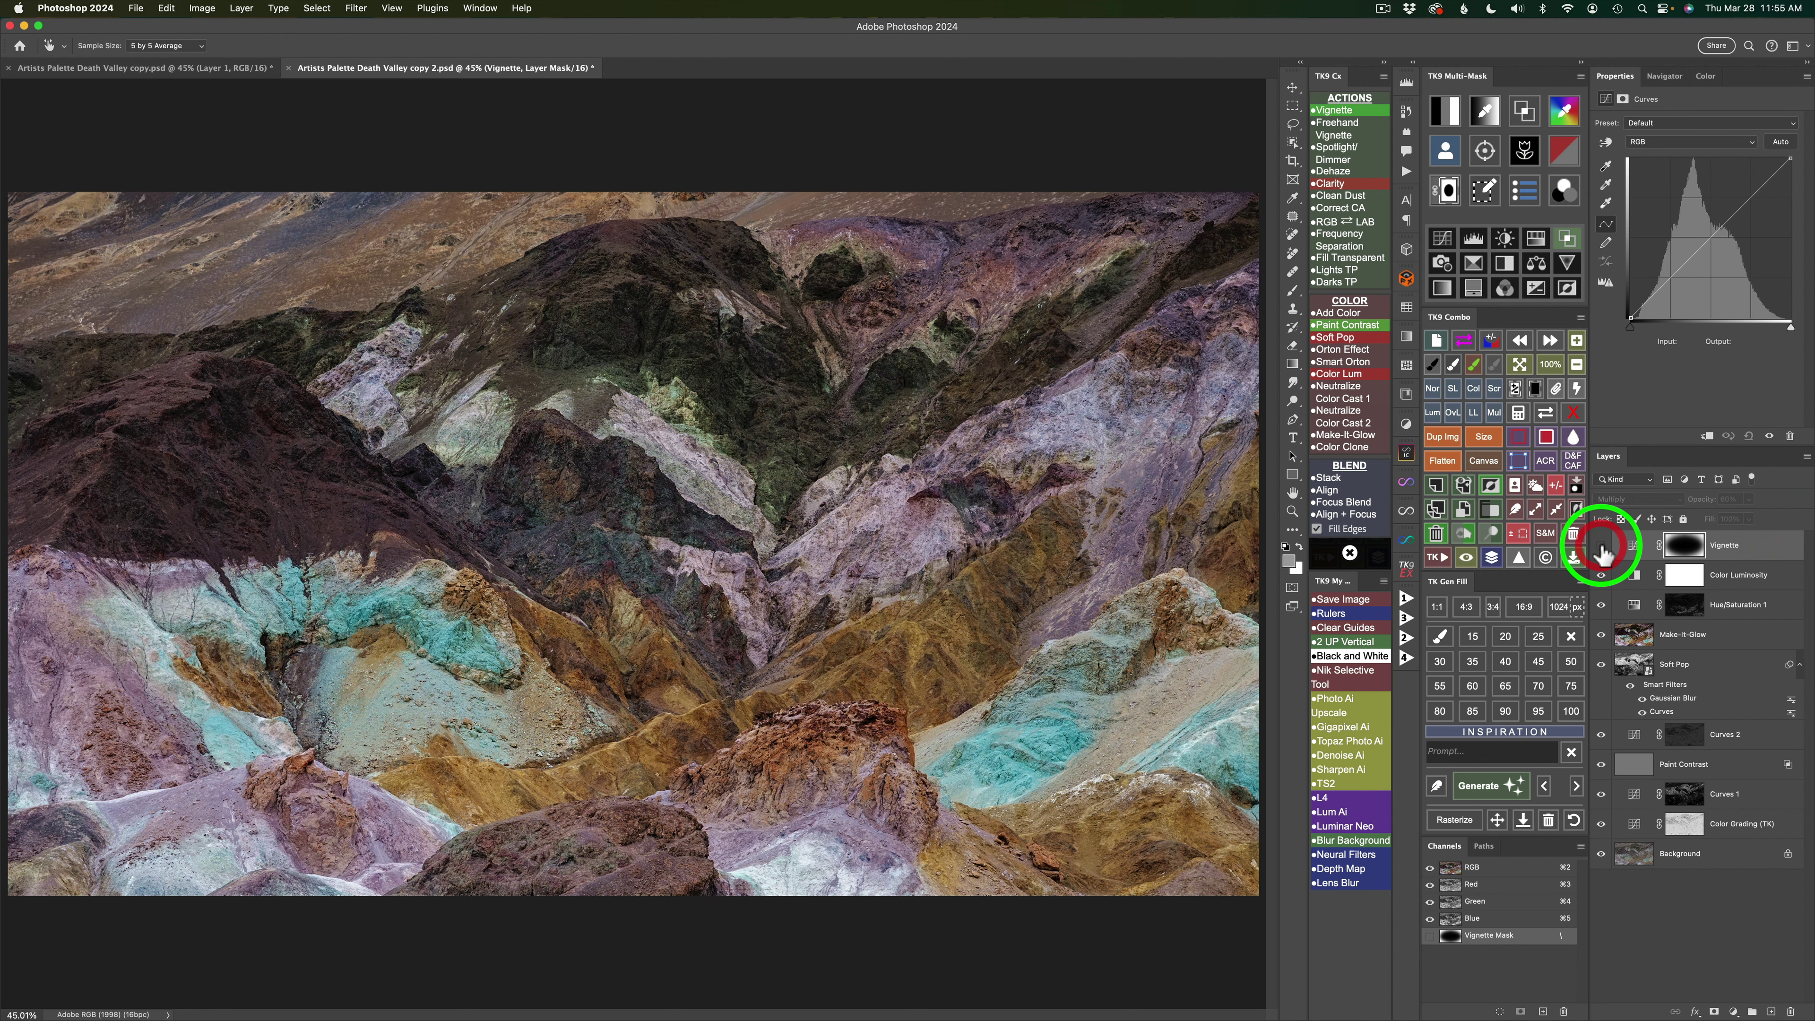
pyautogui.click(1601, 545)
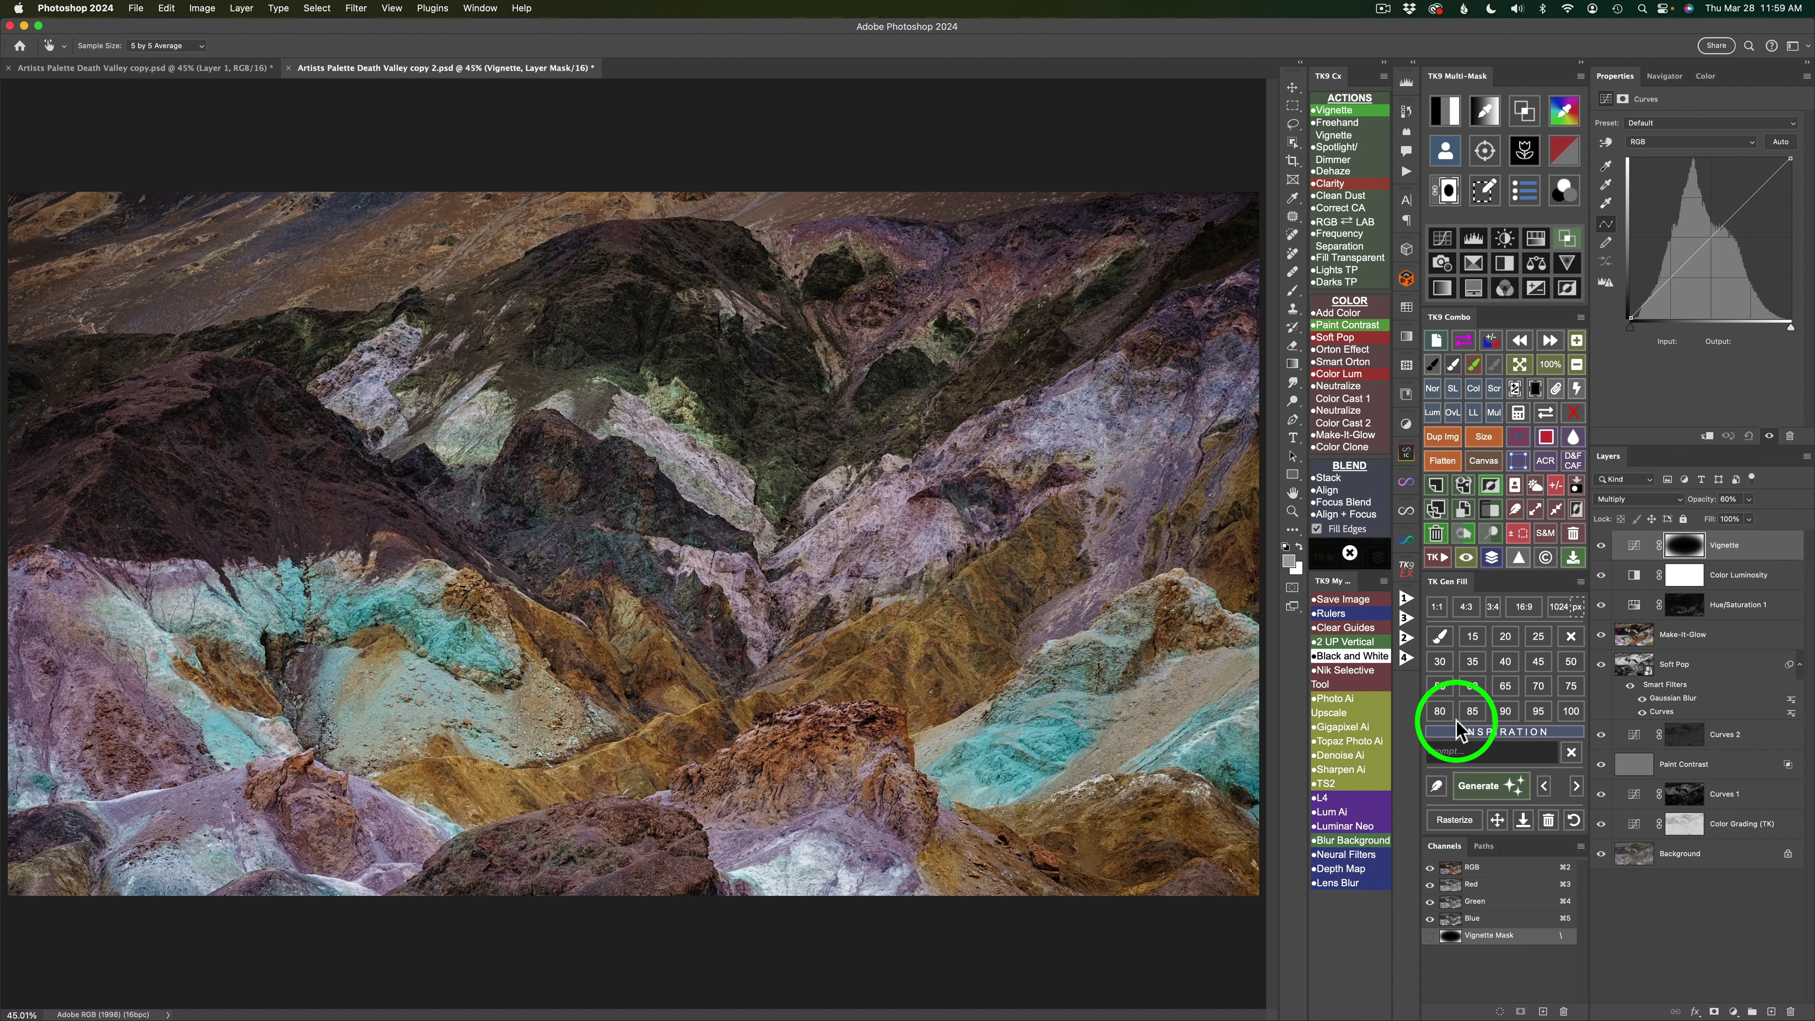
# Protect the dark tones from the Vignette layer by applying TK9's second darks Blend If preset.
pyautogui.click(1571, 243)
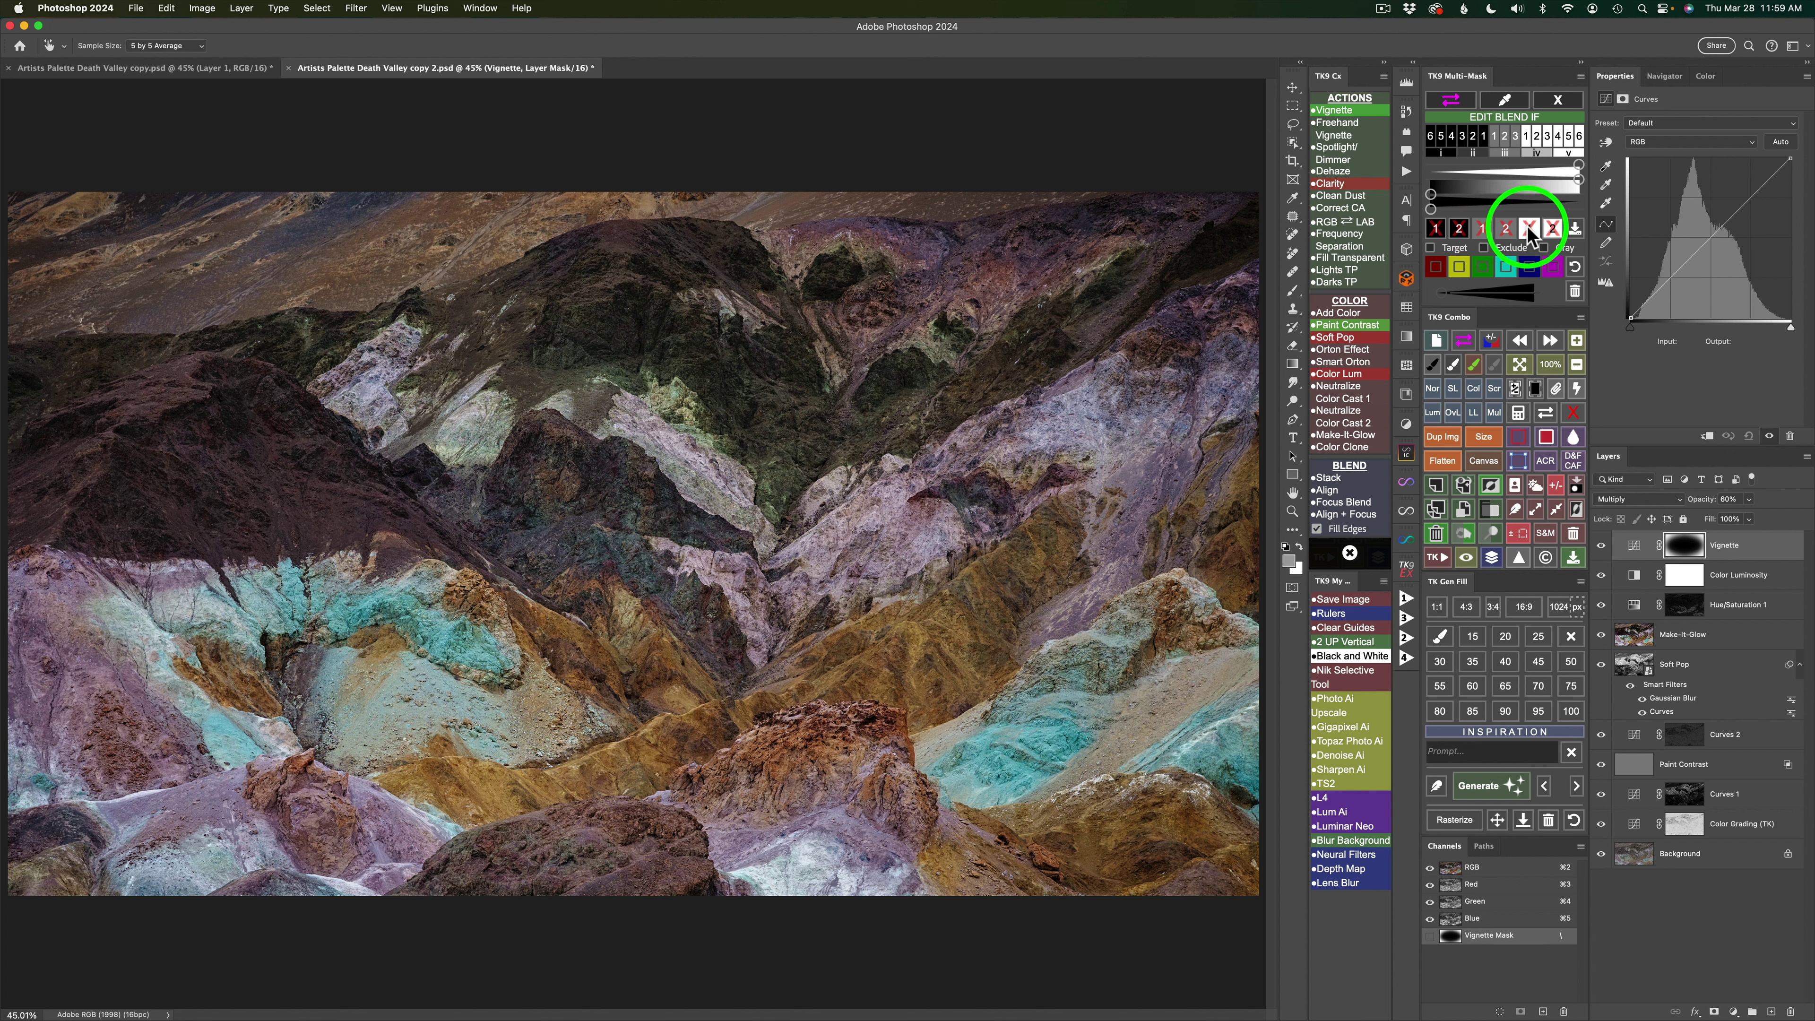
pyautogui.click(1461, 230)
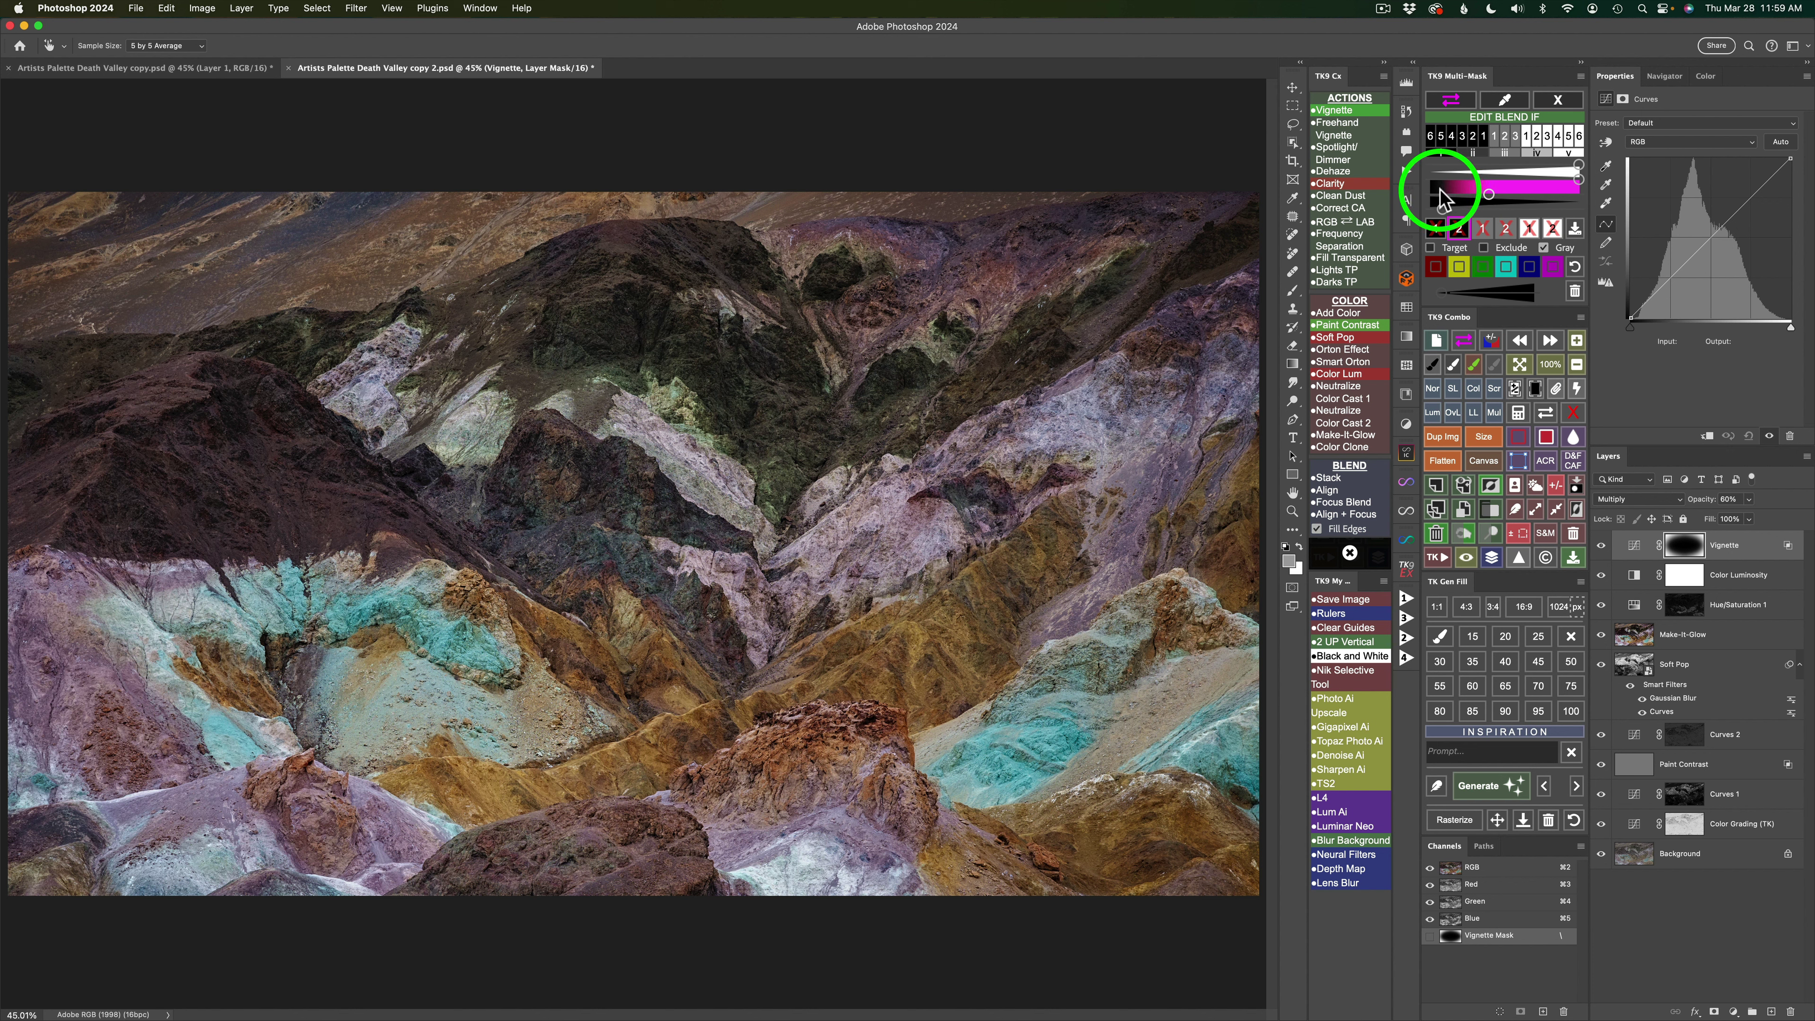
pyautogui.moveTo(1437, 187); pyautogui.dragTo(1488, 192)
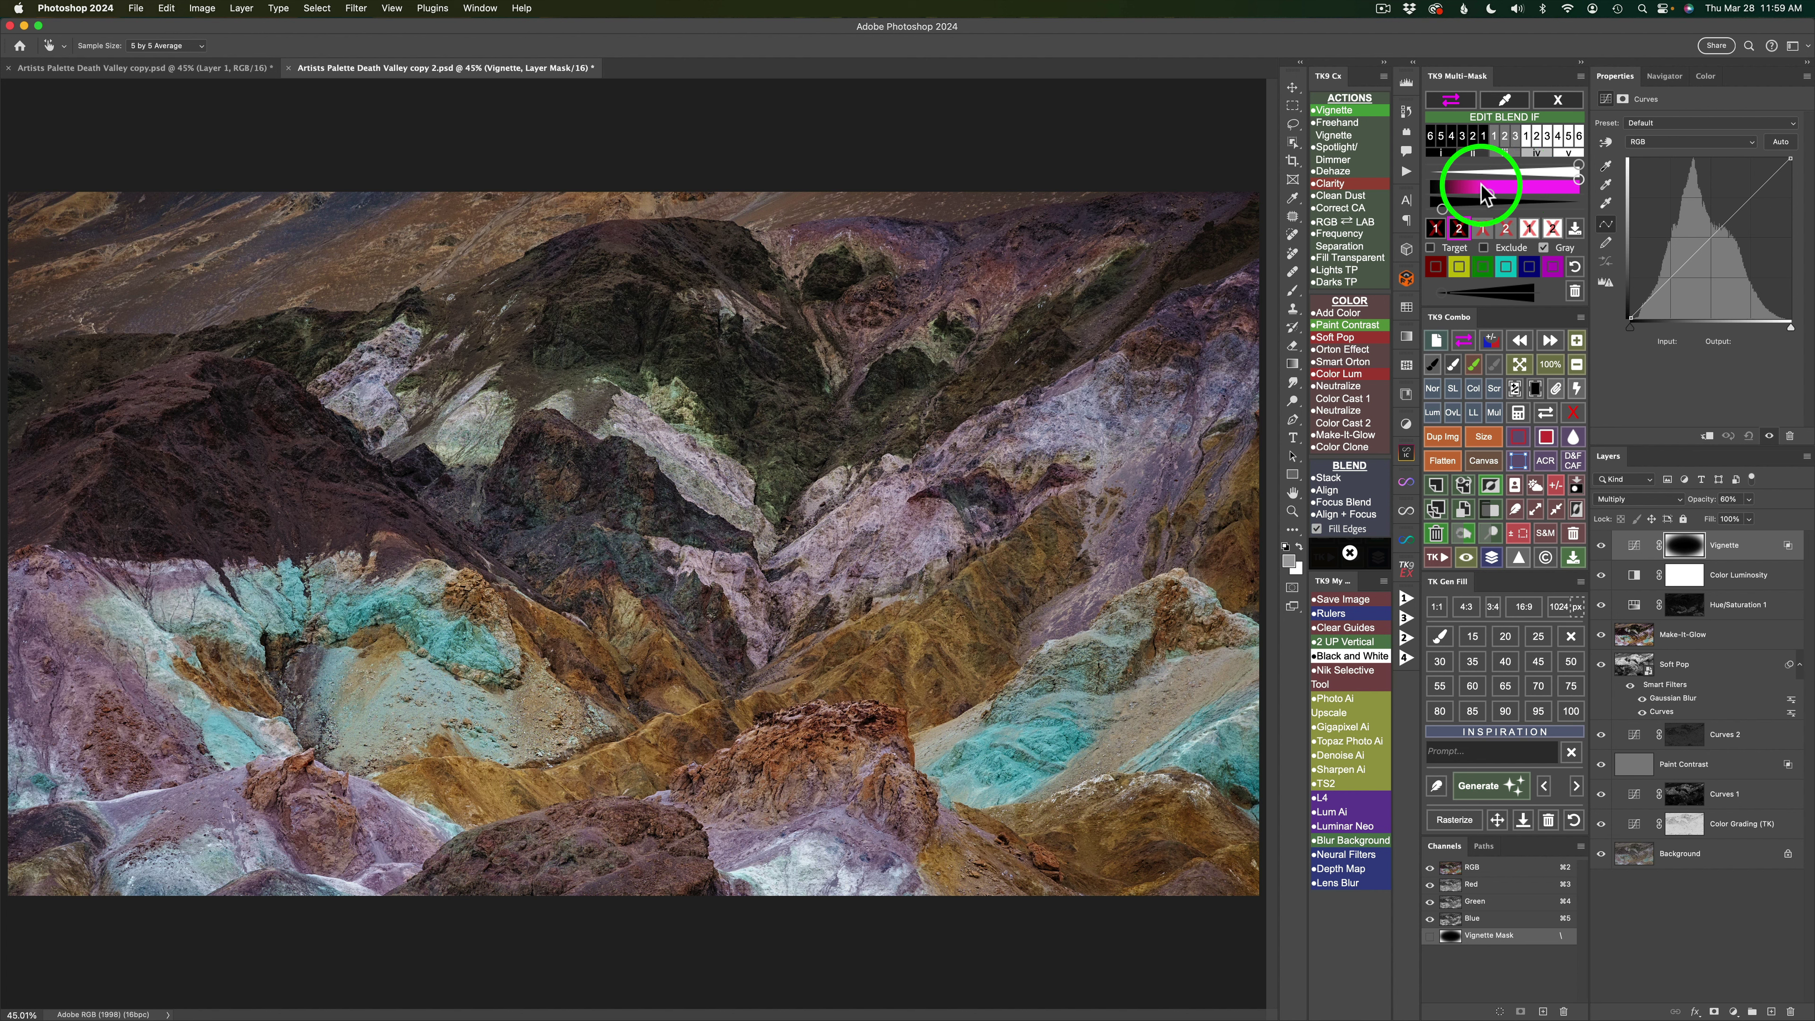
# Compare the image with and without the Vignette layer and its Blend If setting, and leave the Blend If controls.
pyautogui.click(1602, 548)
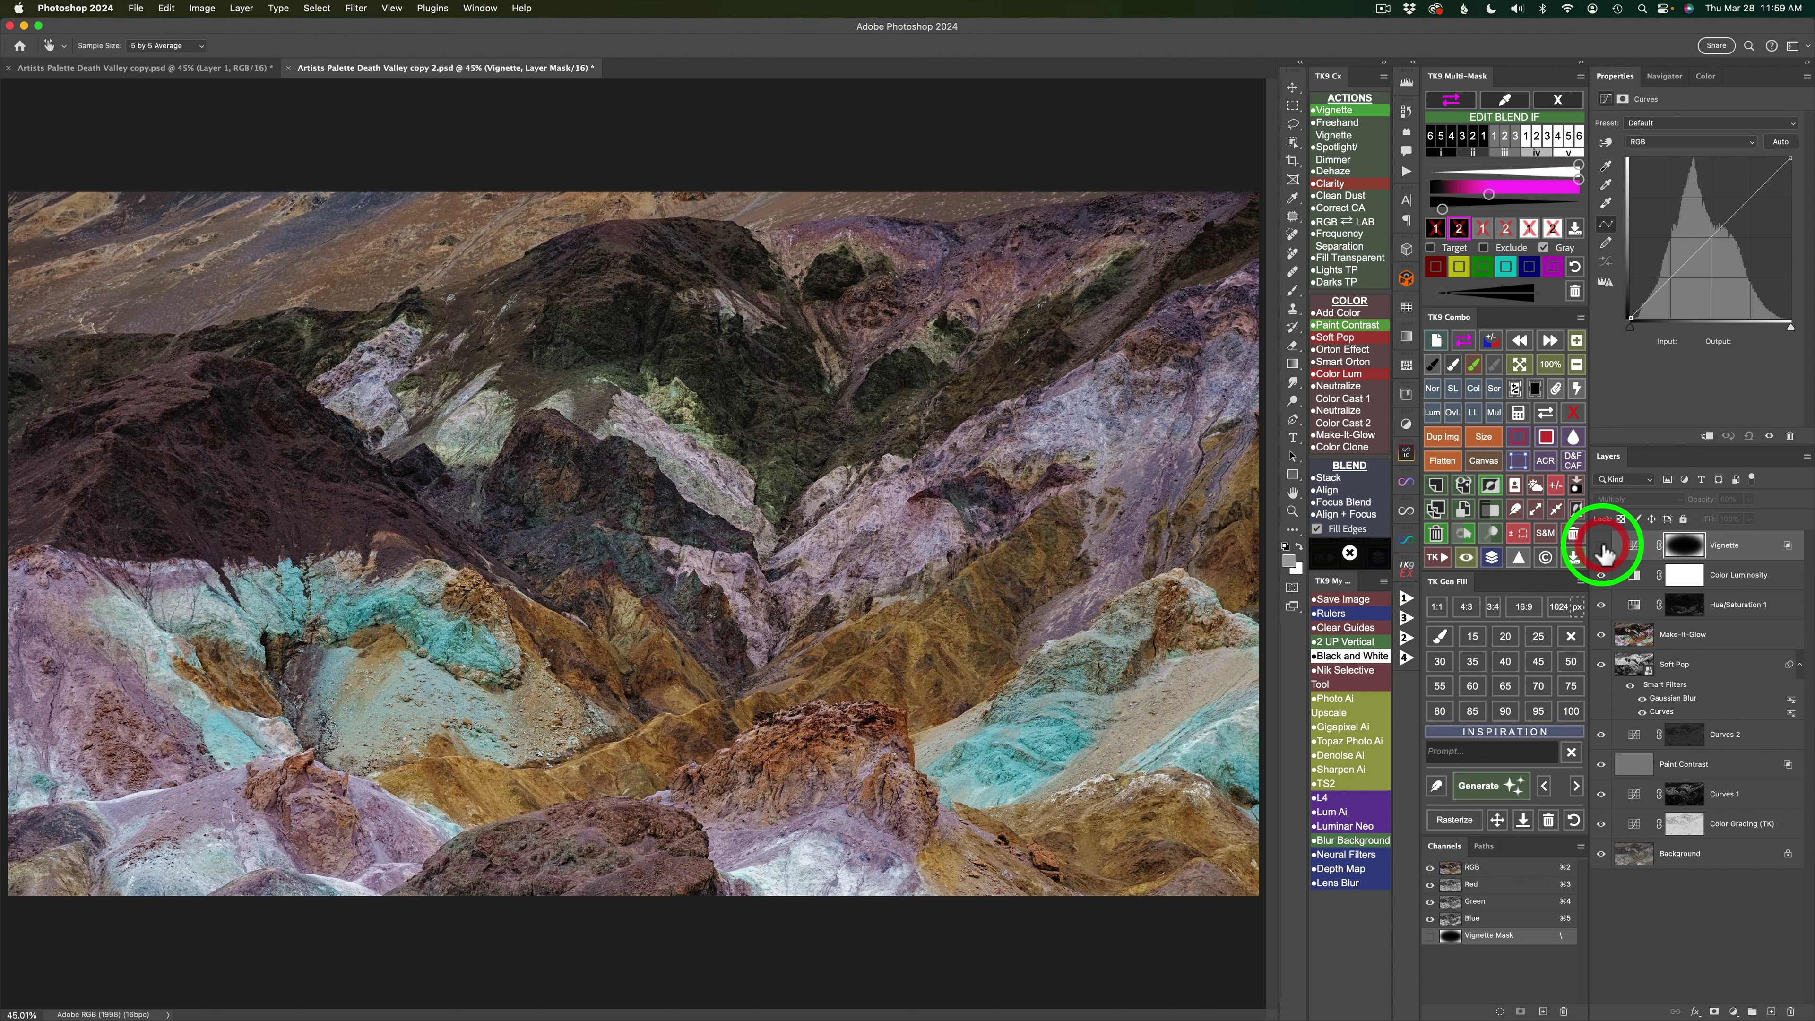
pyautogui.click(1602, 548)
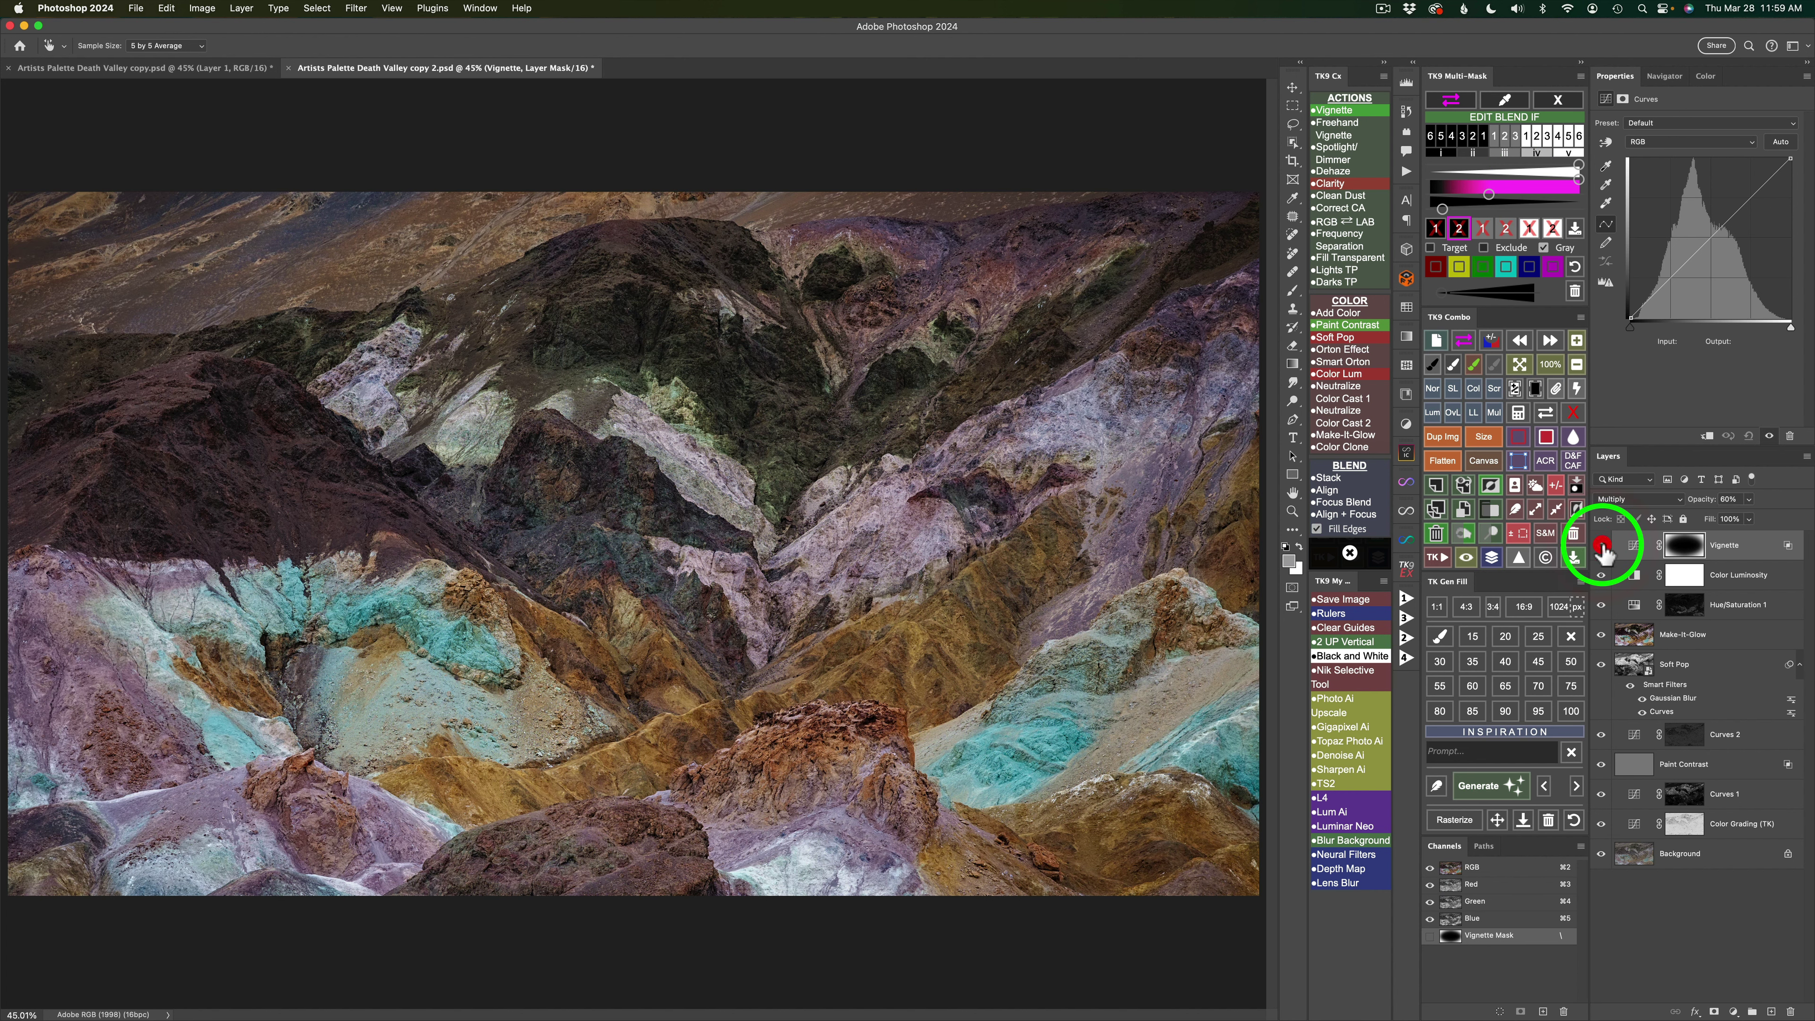
pyautogui.click(1544, 247)
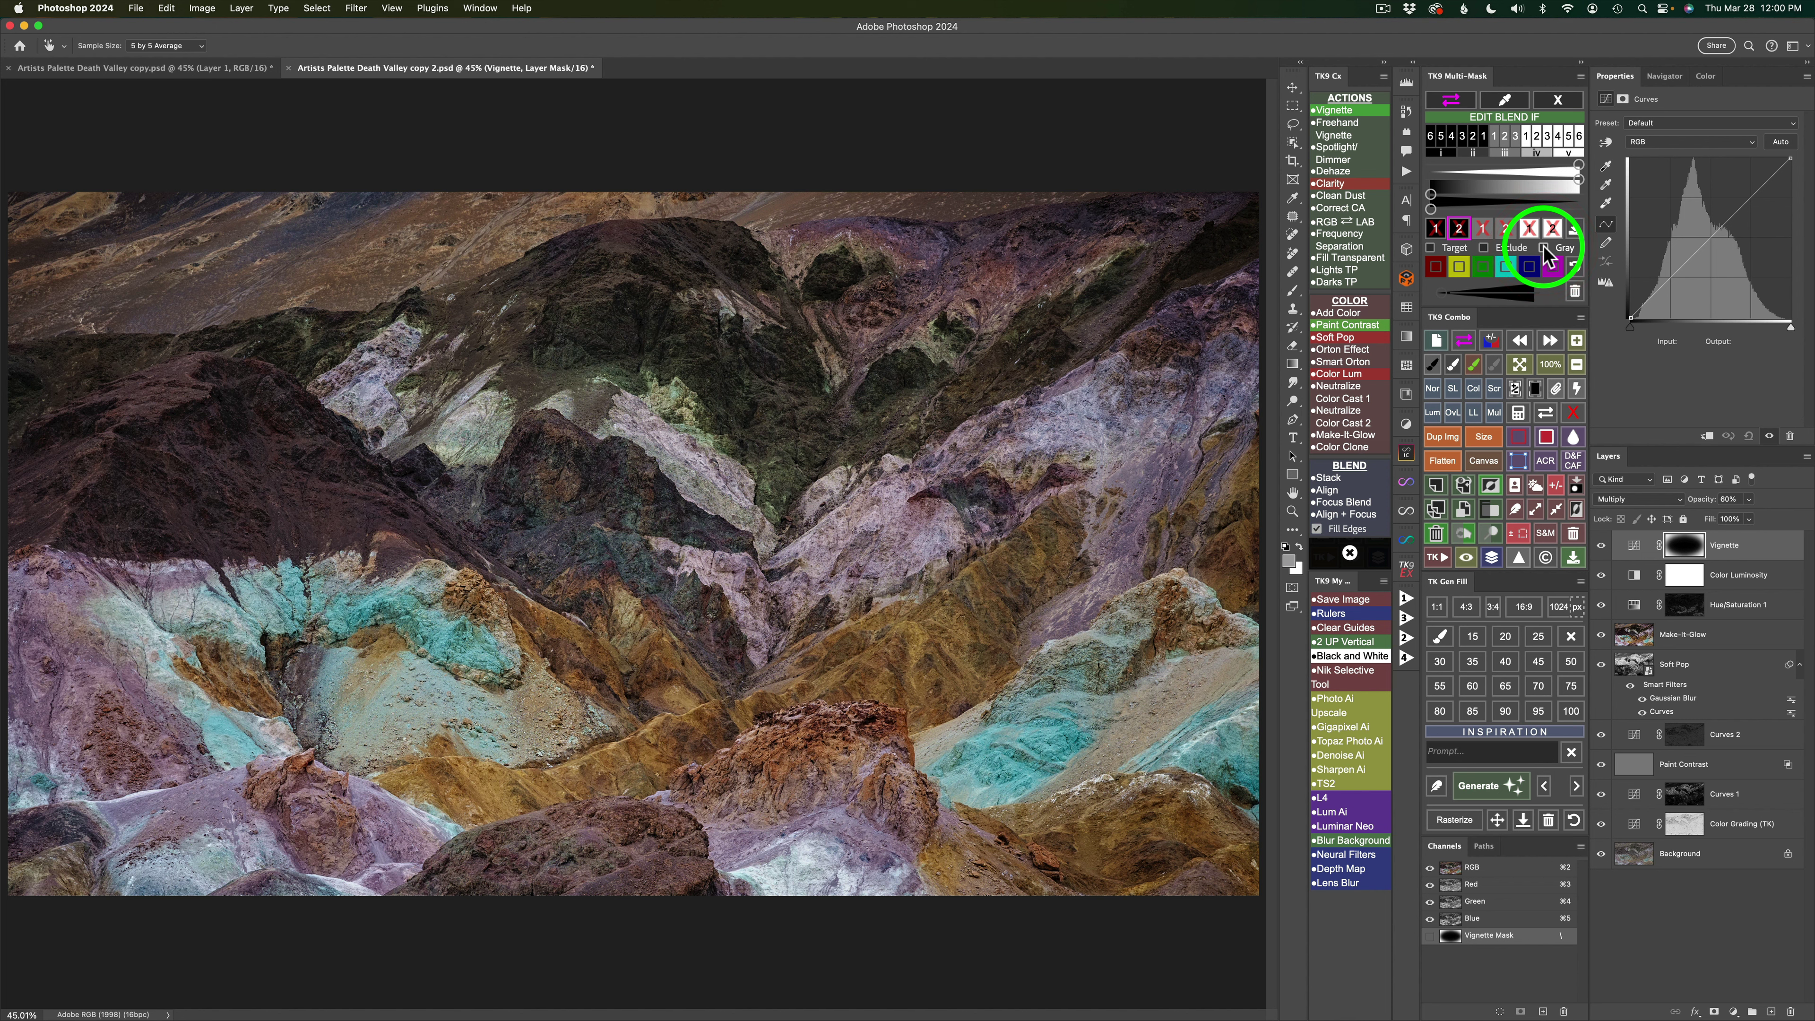
pyautogui.click(1544, 248)
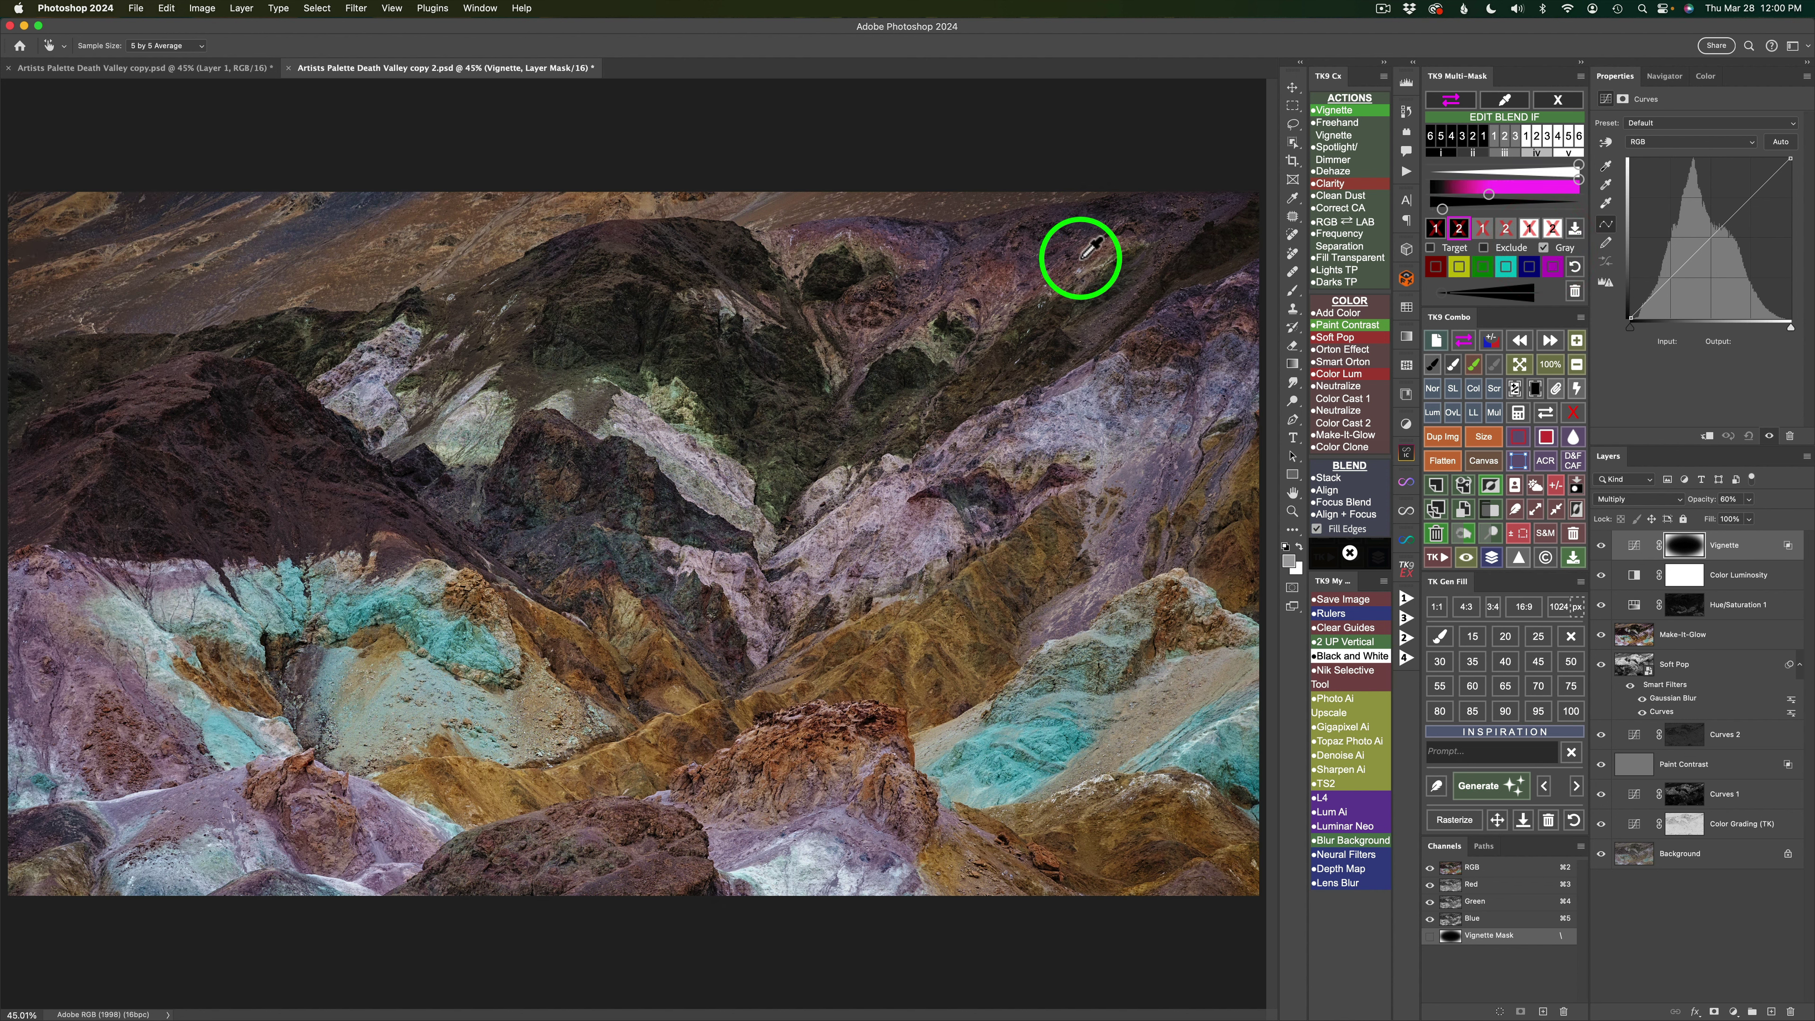
pyautogui.click(1601, 547)
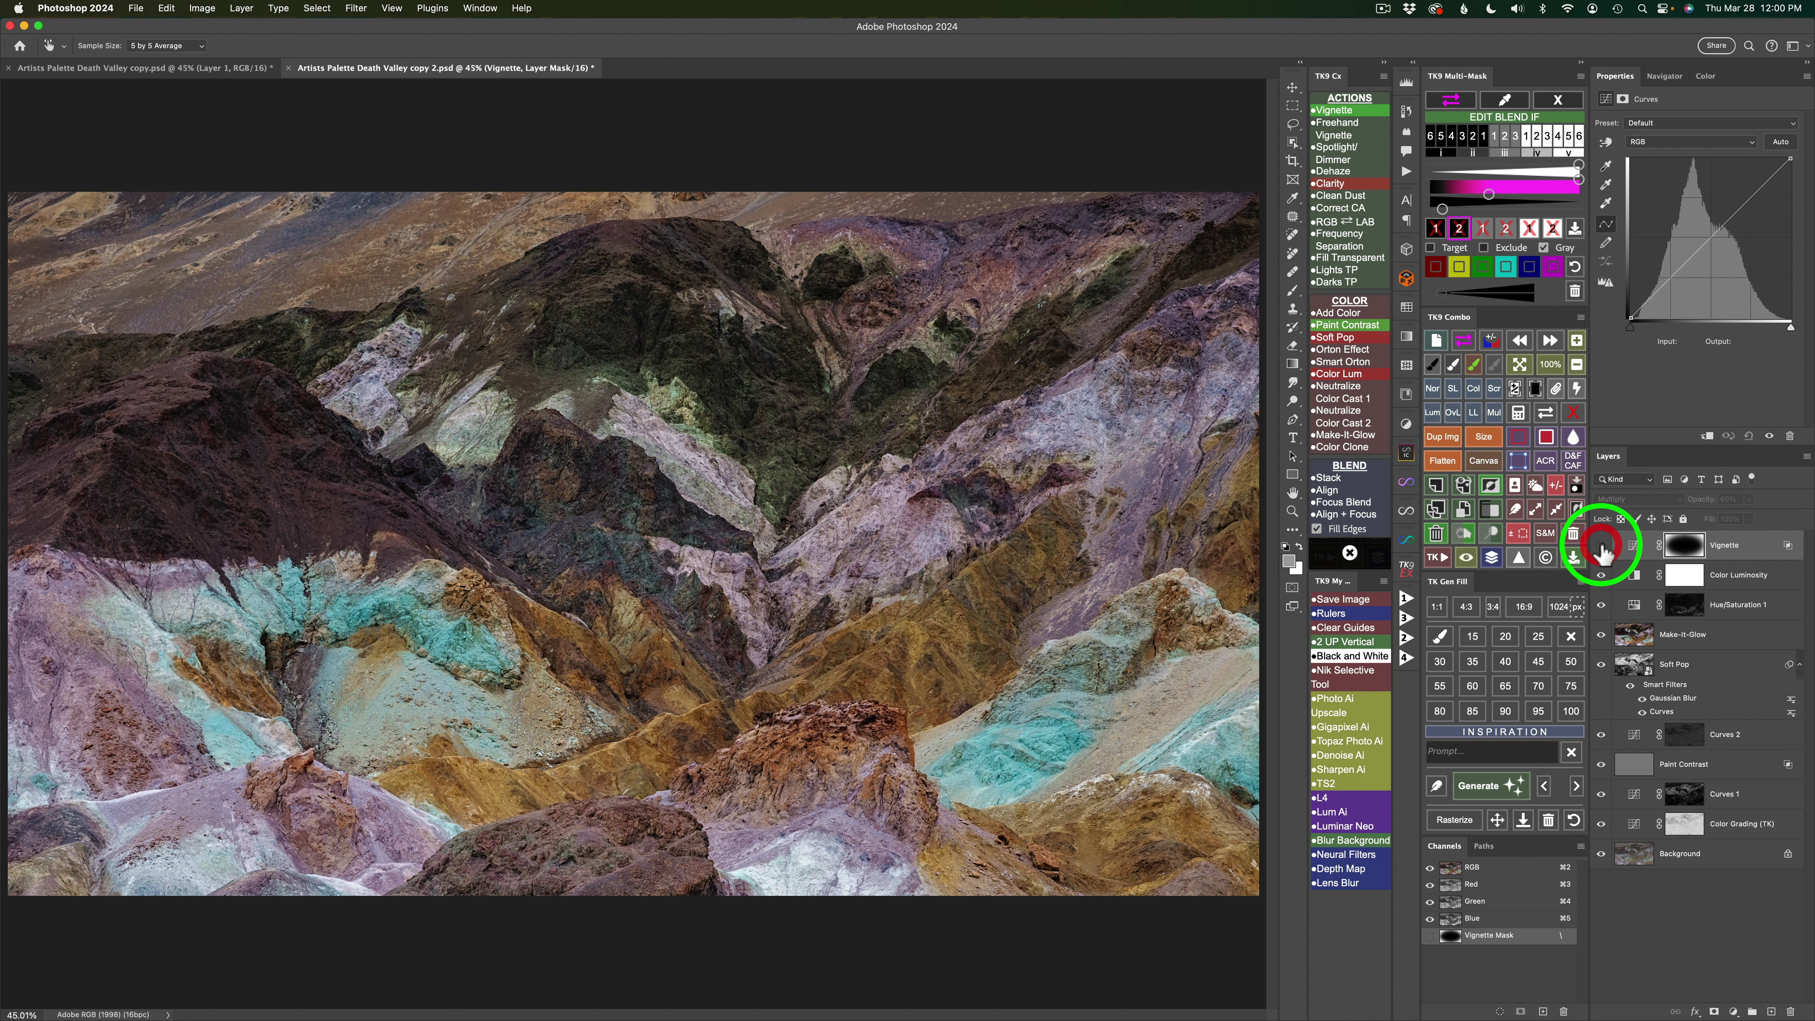
pyautogui.click(1602, 546)
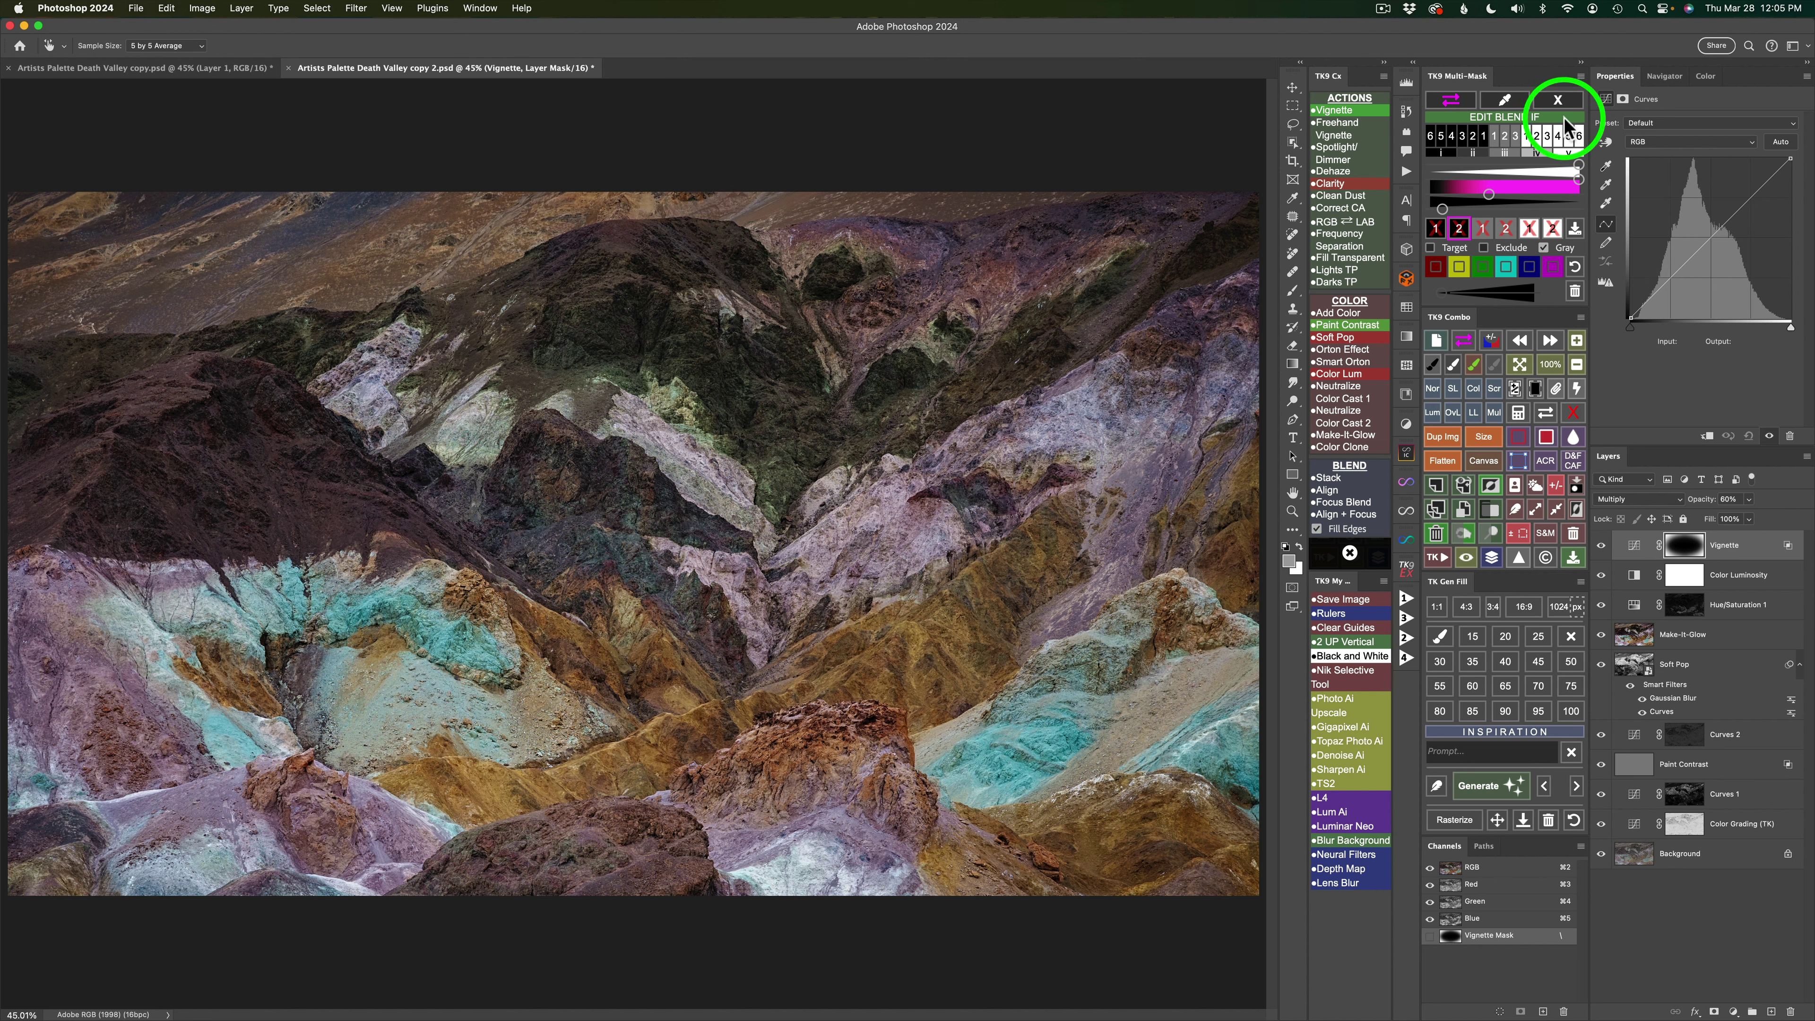
pyautogui.click(1561, 102)
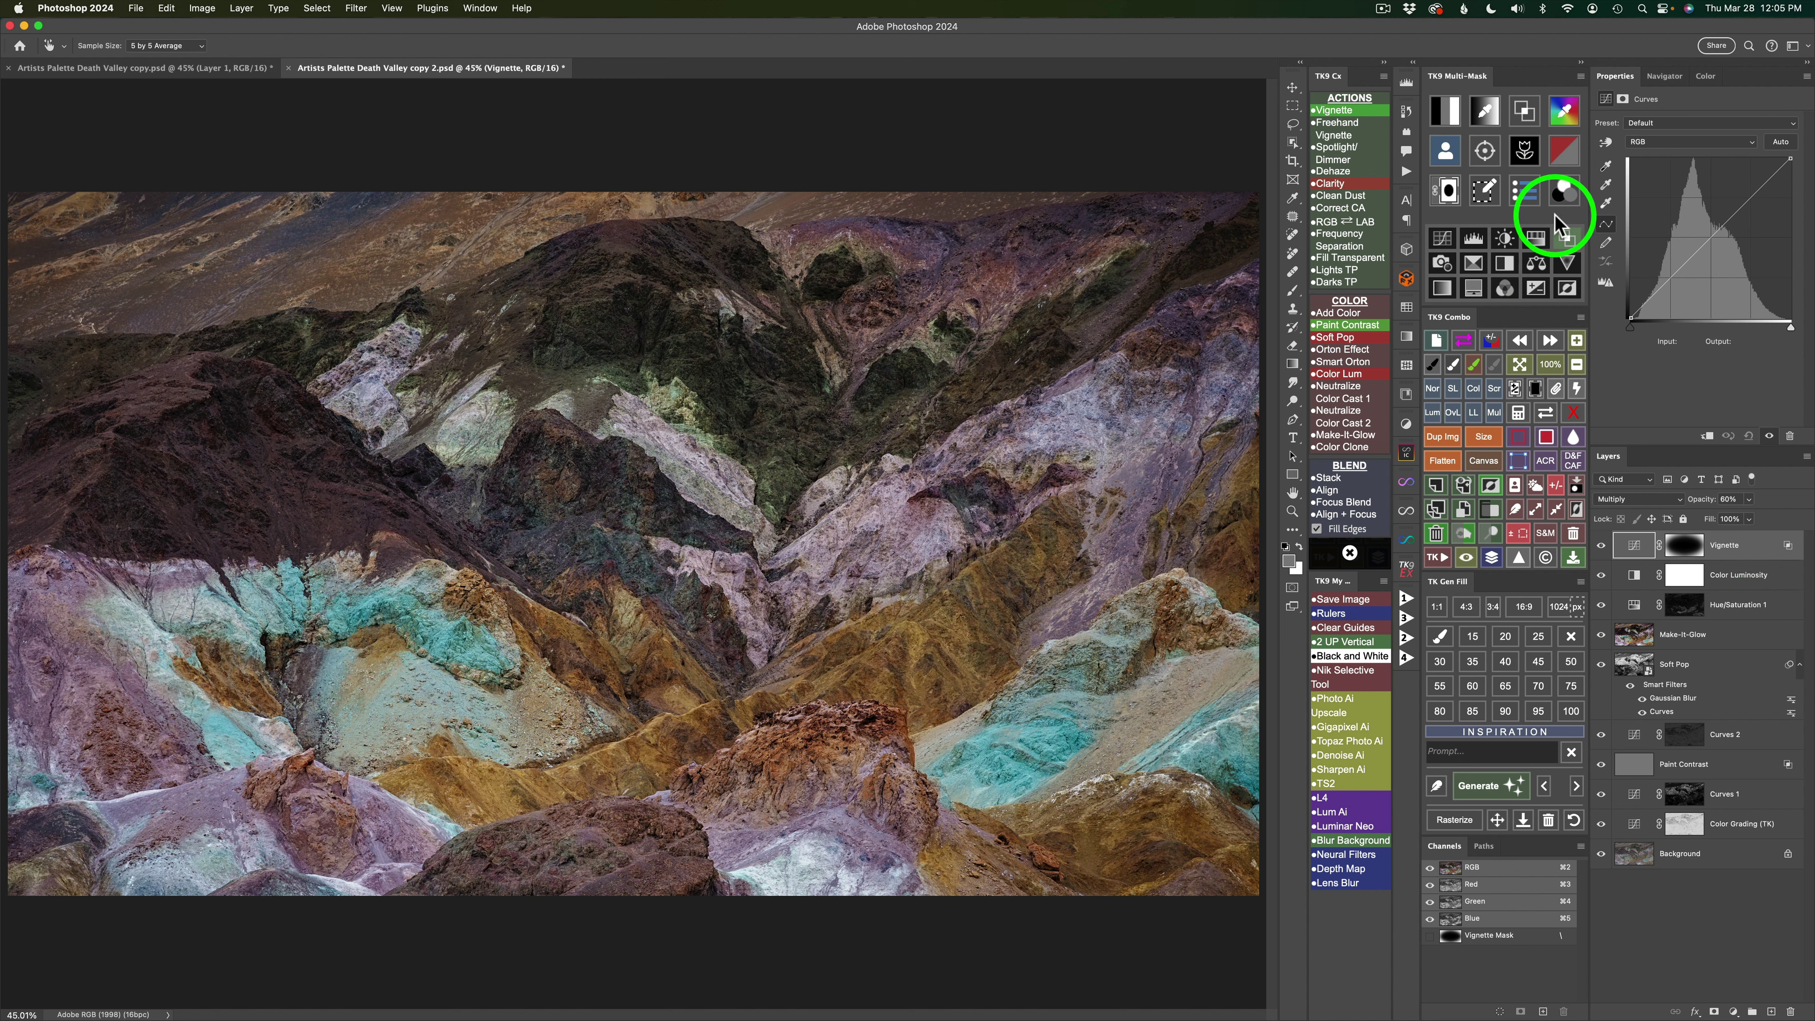
# Add an Exposure adjustment layer set to +0.3 and protect the highlights from it with TK9's second lights Blend If preset.
pyautogui.click(1538, 289)
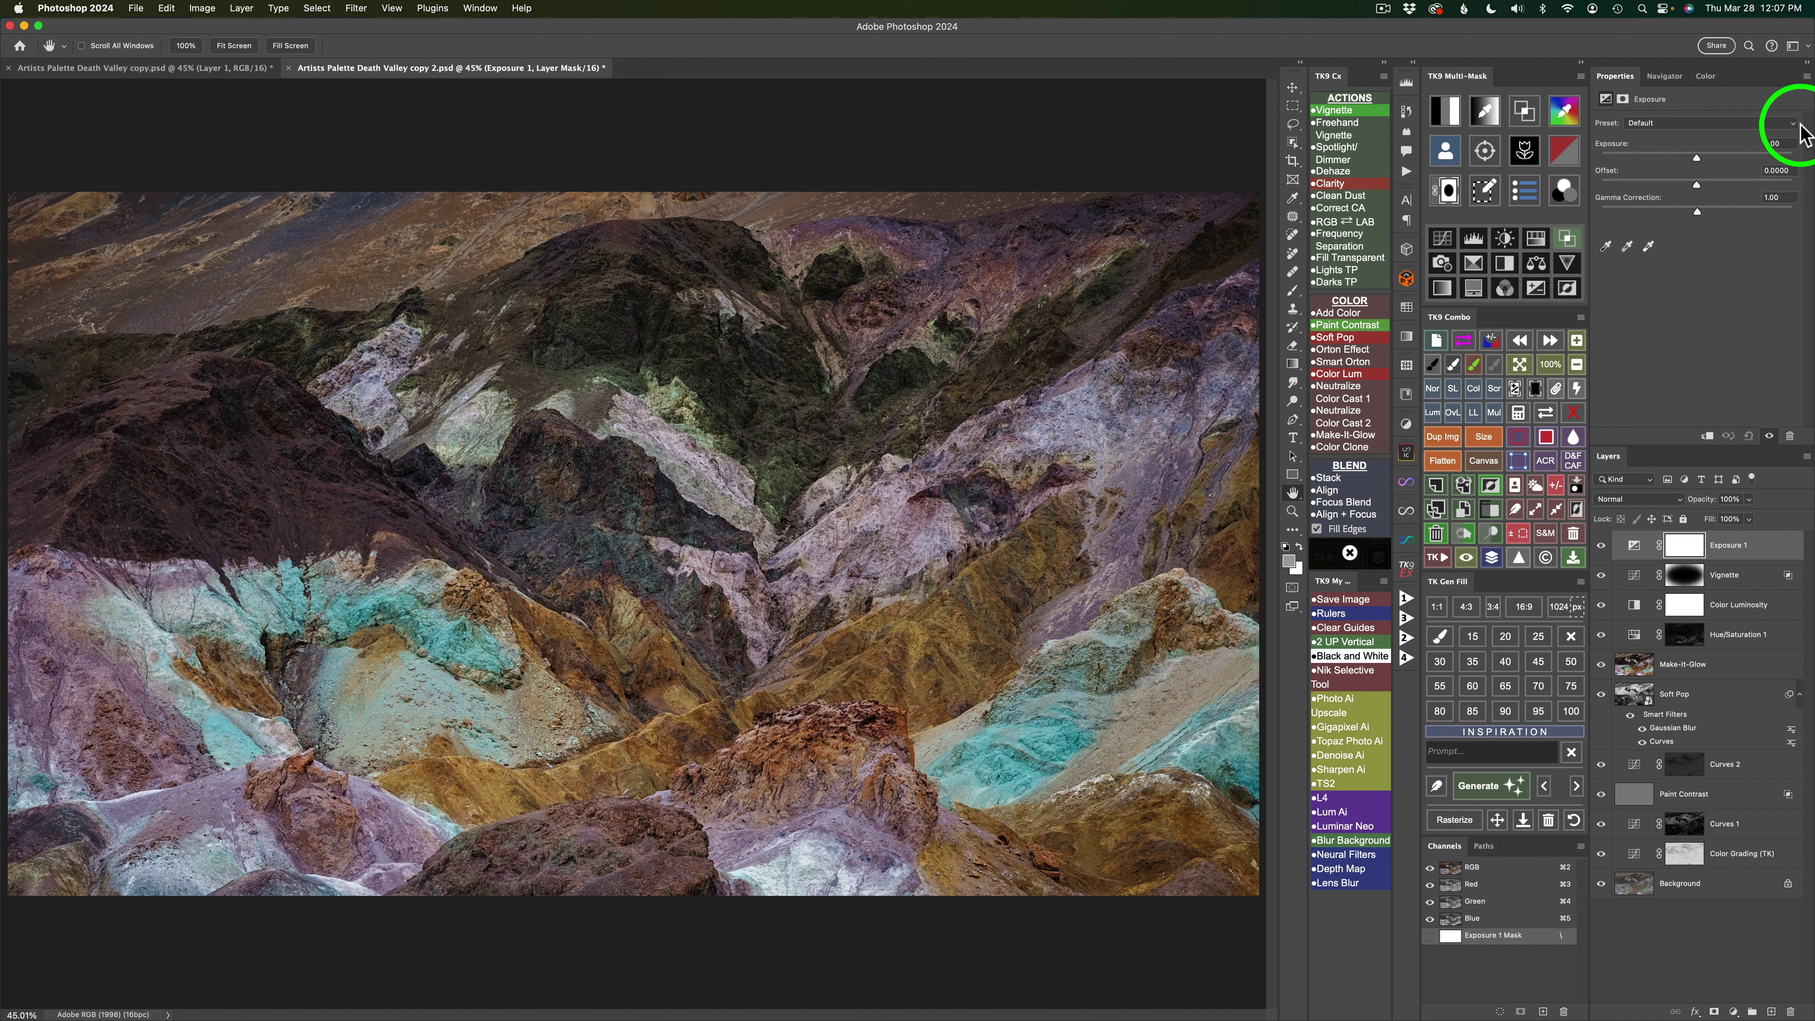
pyautogui.click(1788, 143)
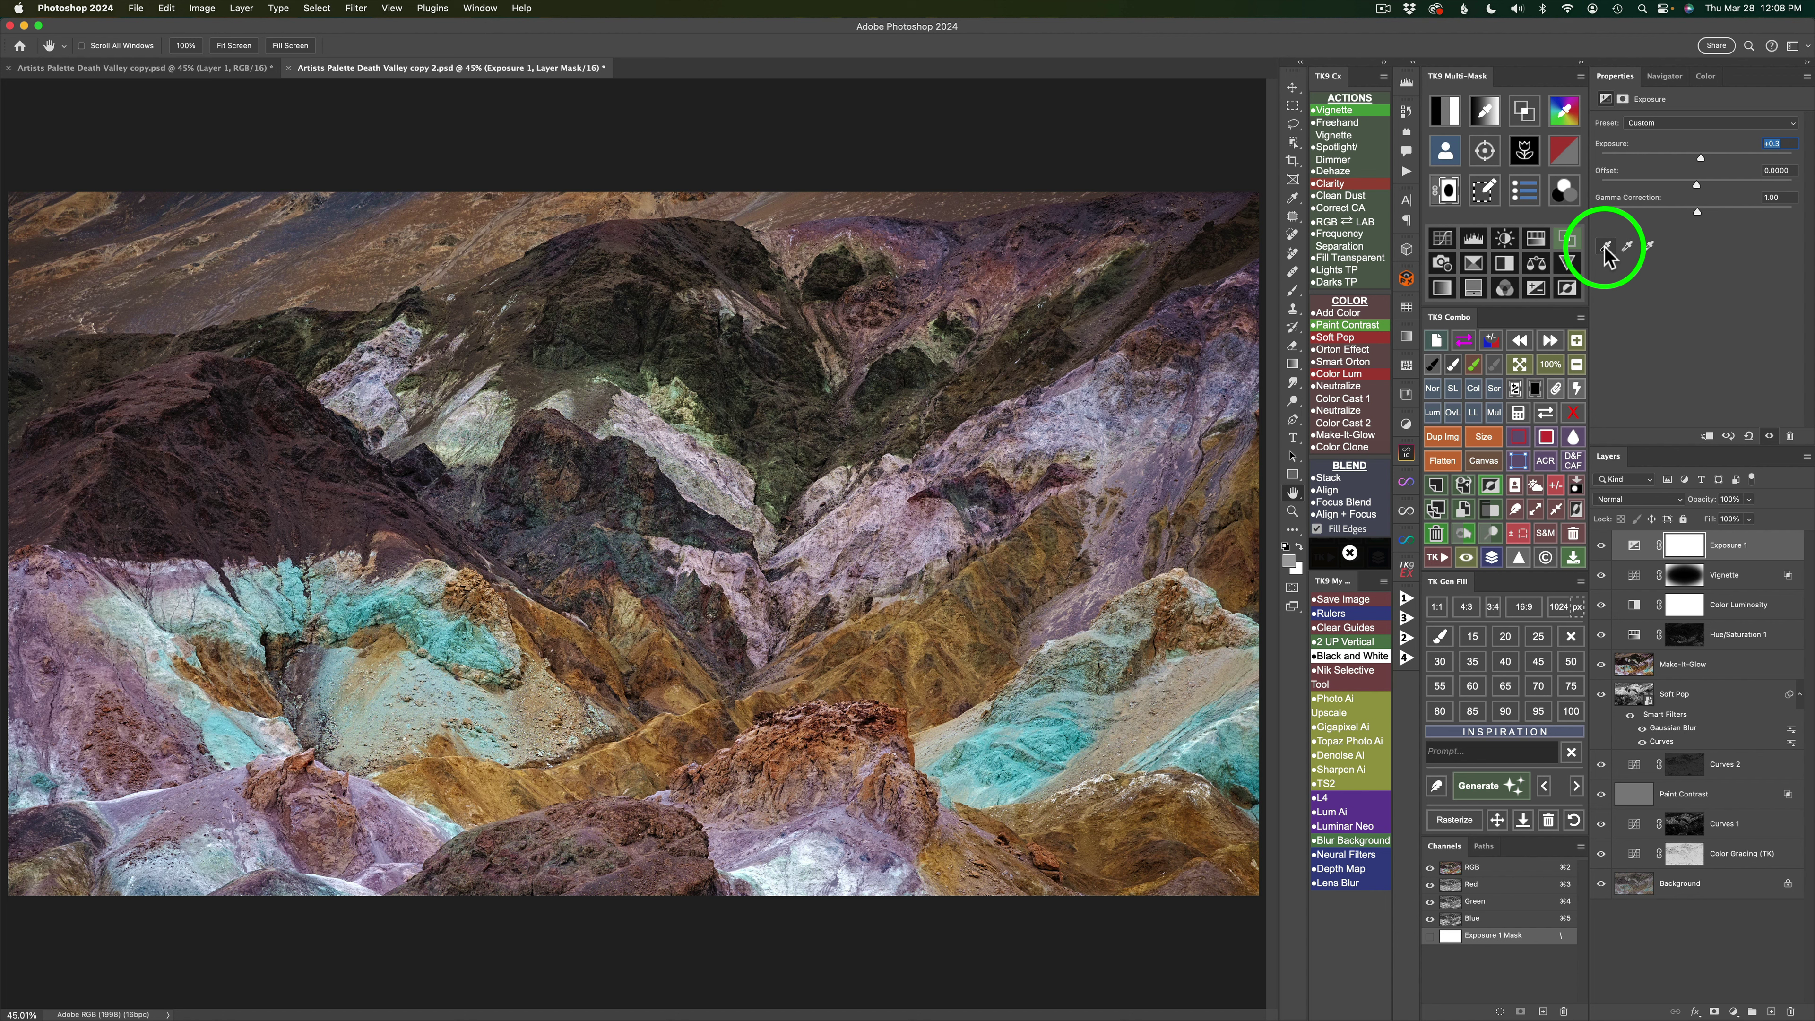
pyautogui.click(1568, 241)
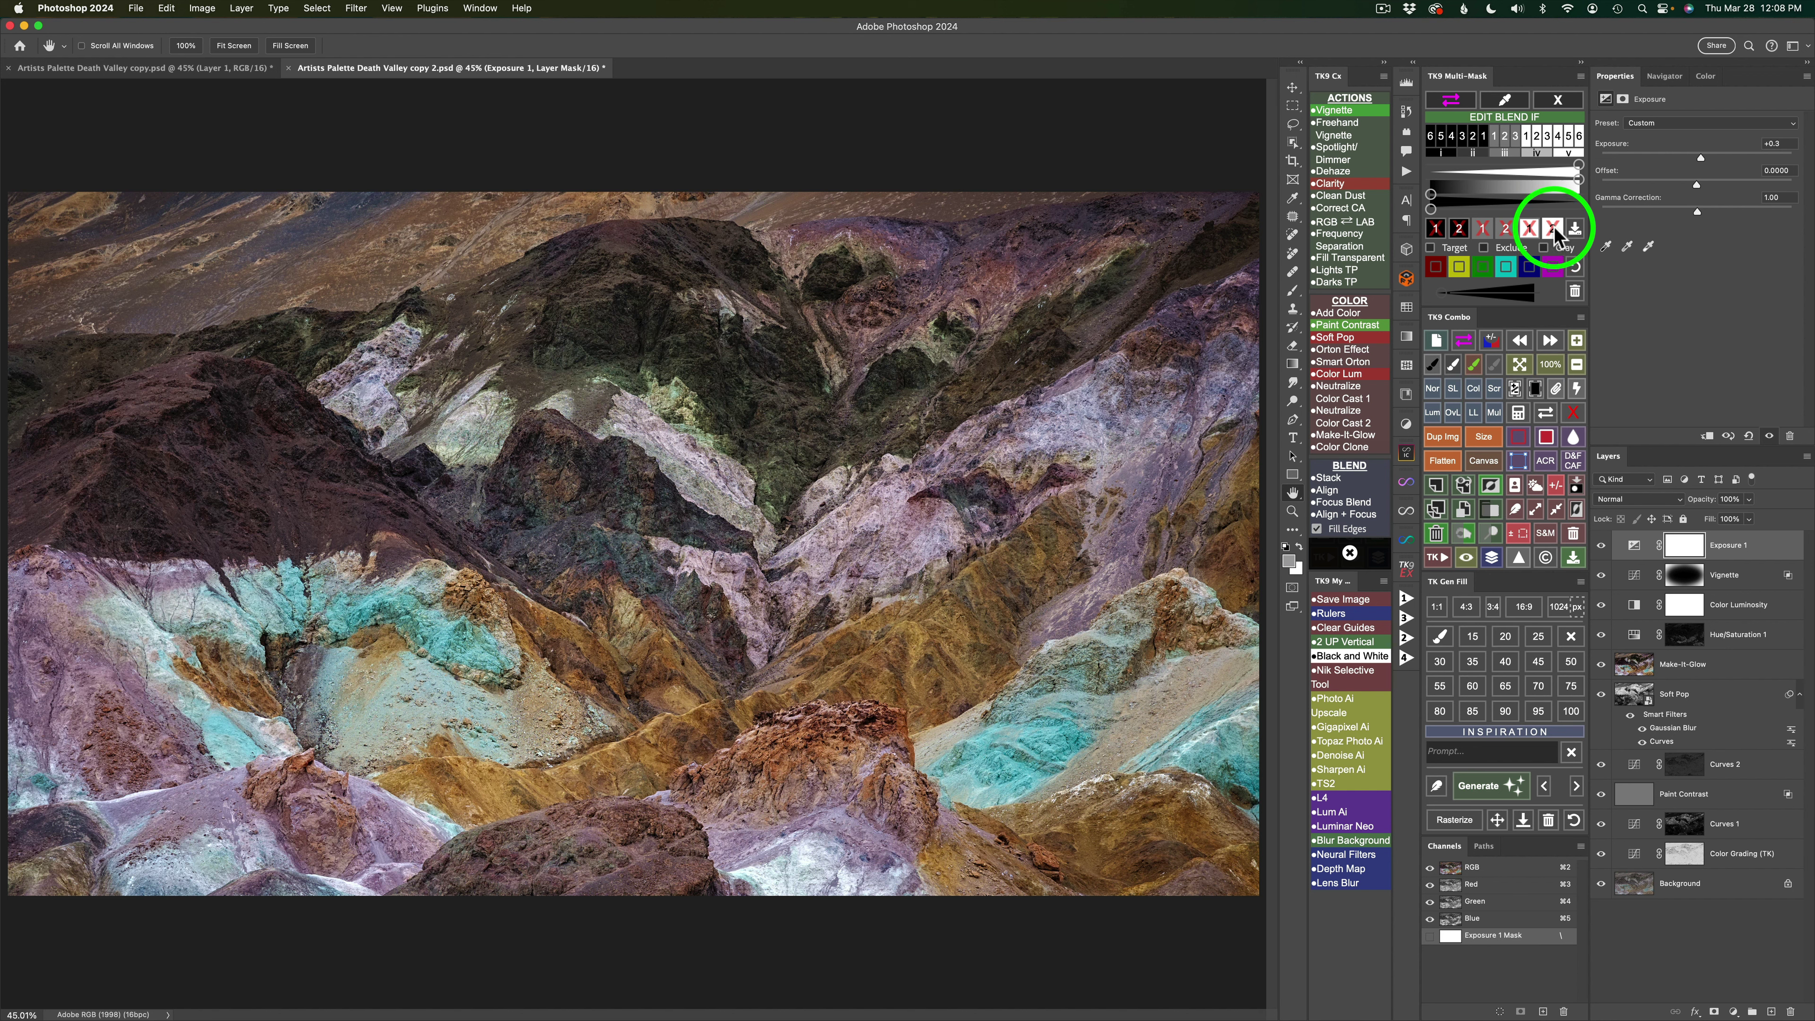
pyautogui.click(1555, 227)
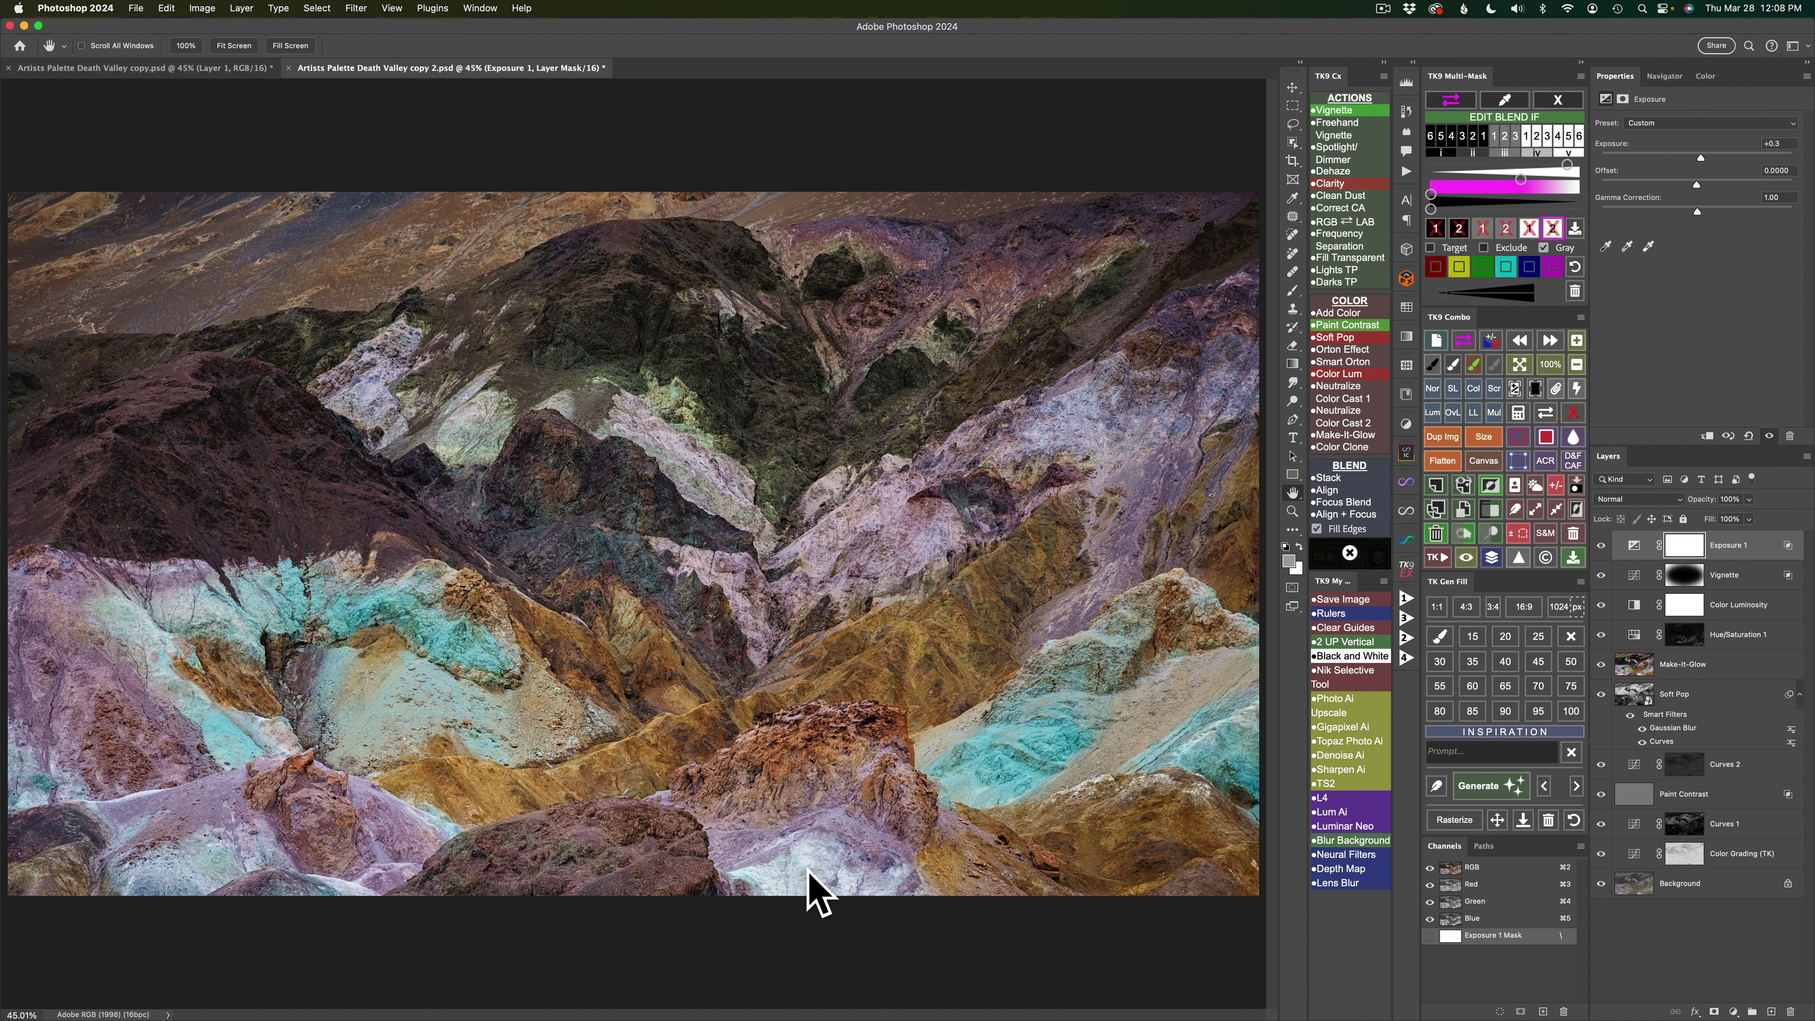
# Compare the image with and without the Exposure layer and its Blend If setting, and leave the Blend If controls.
pyautogui.click(1546, 248)
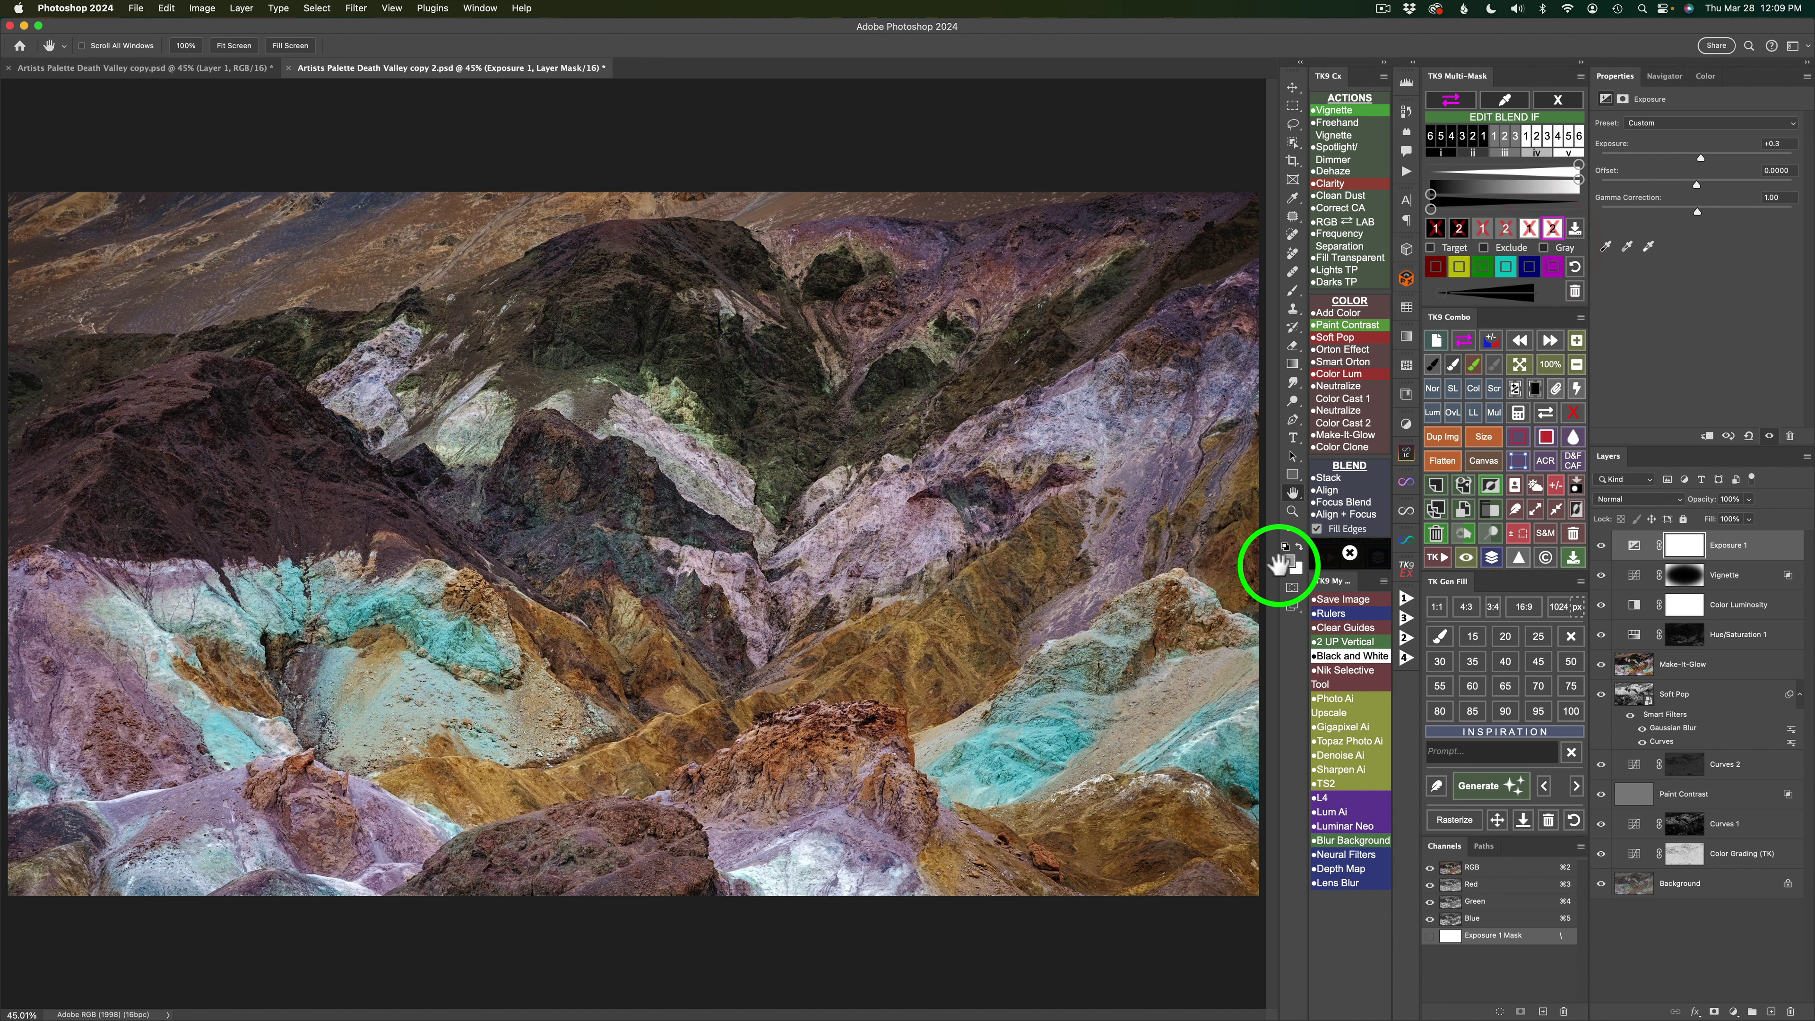
pyautogui.click(1545, 248)
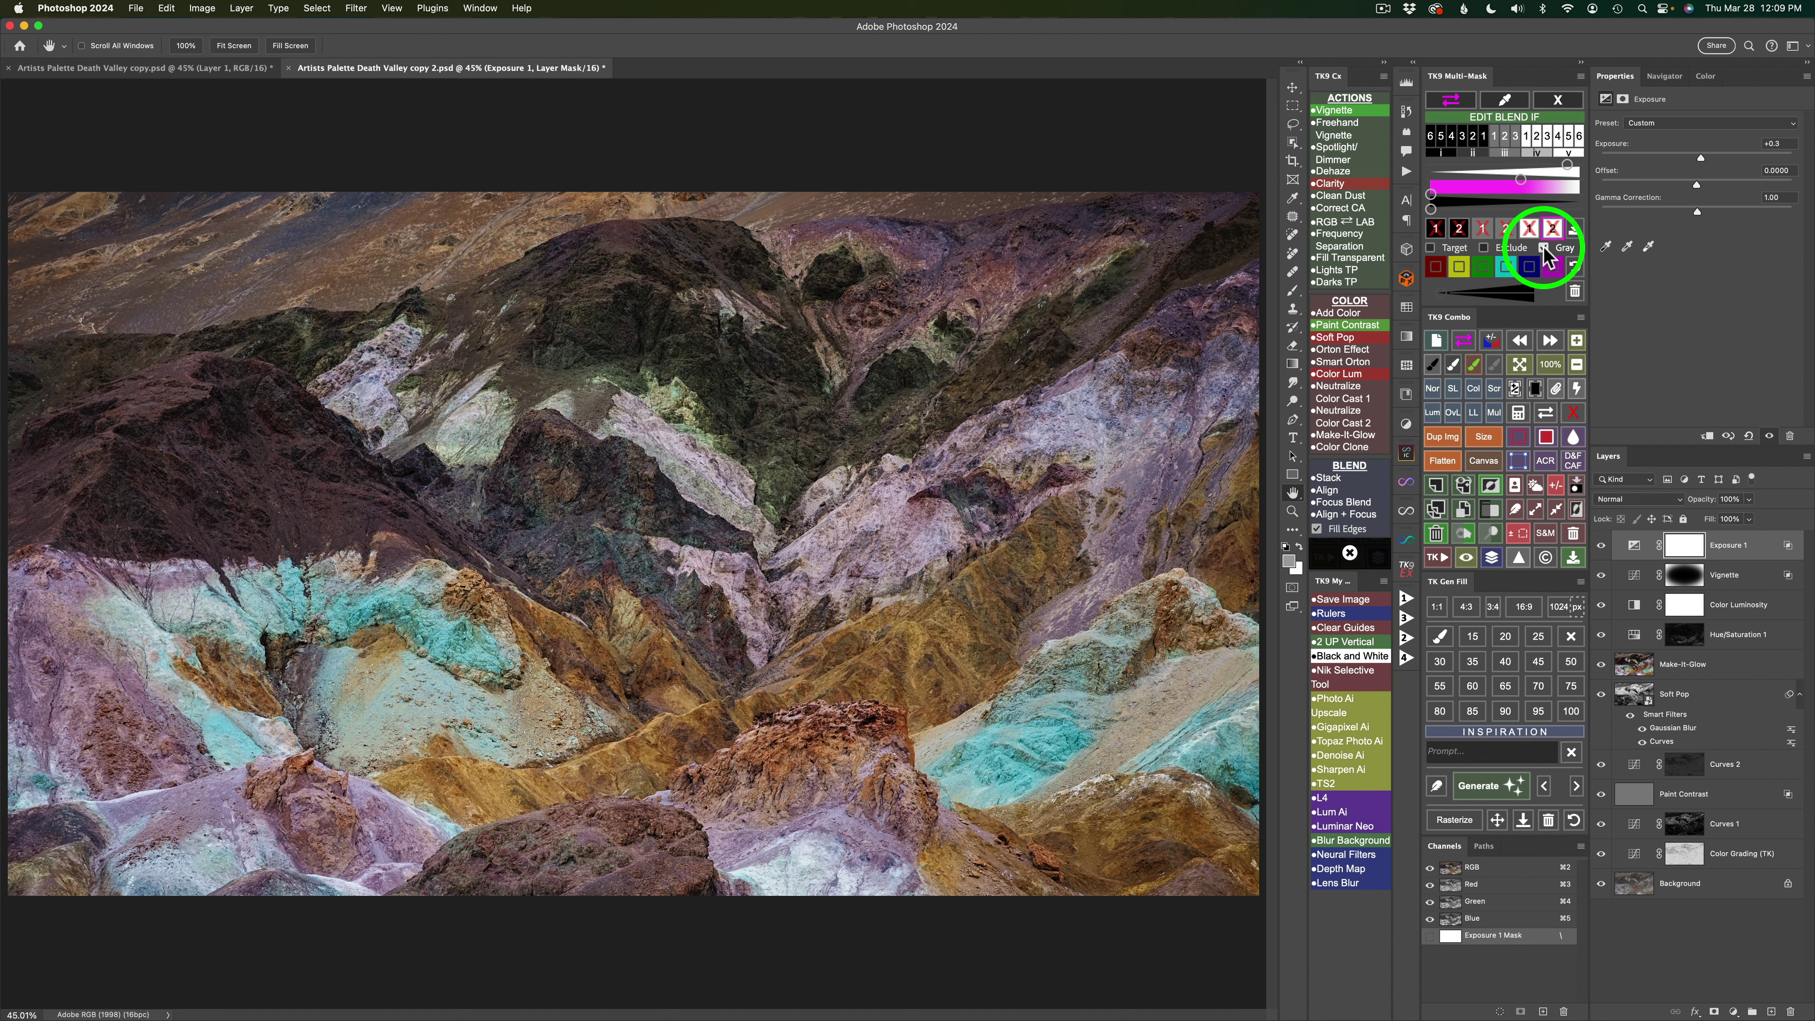
pyautogui.click(1602, 547)
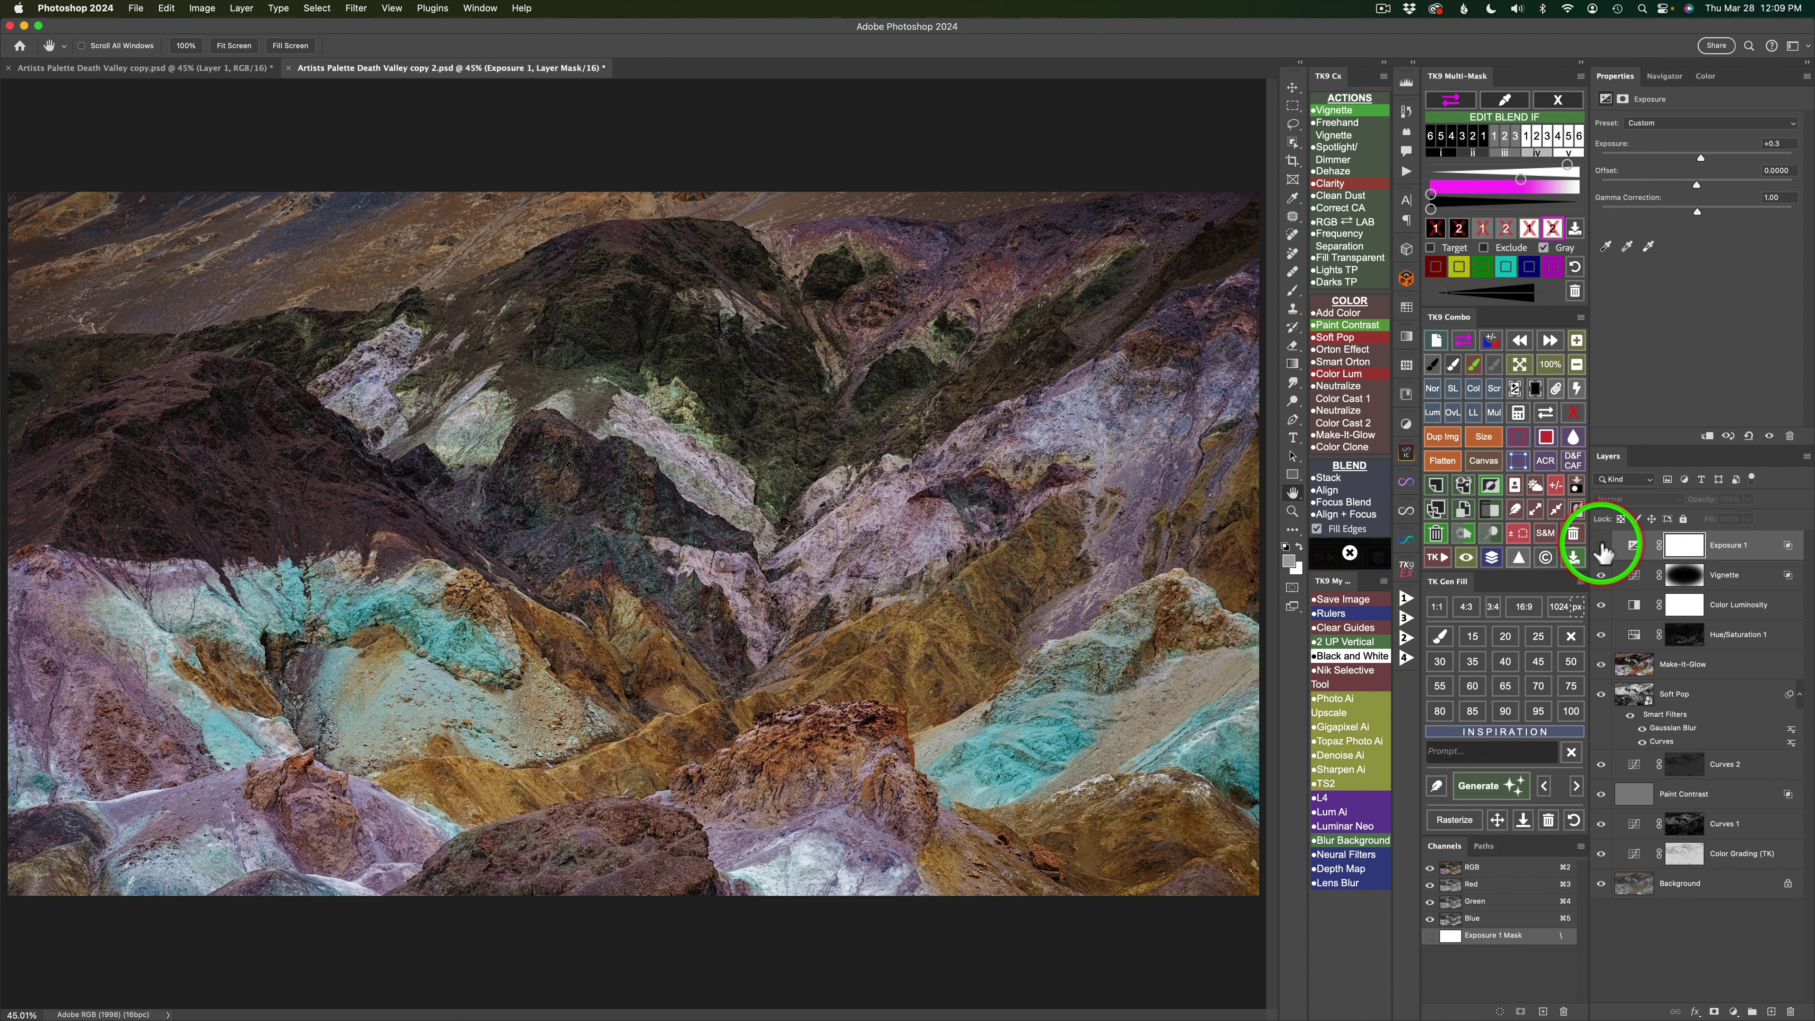
pyautogui.click(1602, 547)
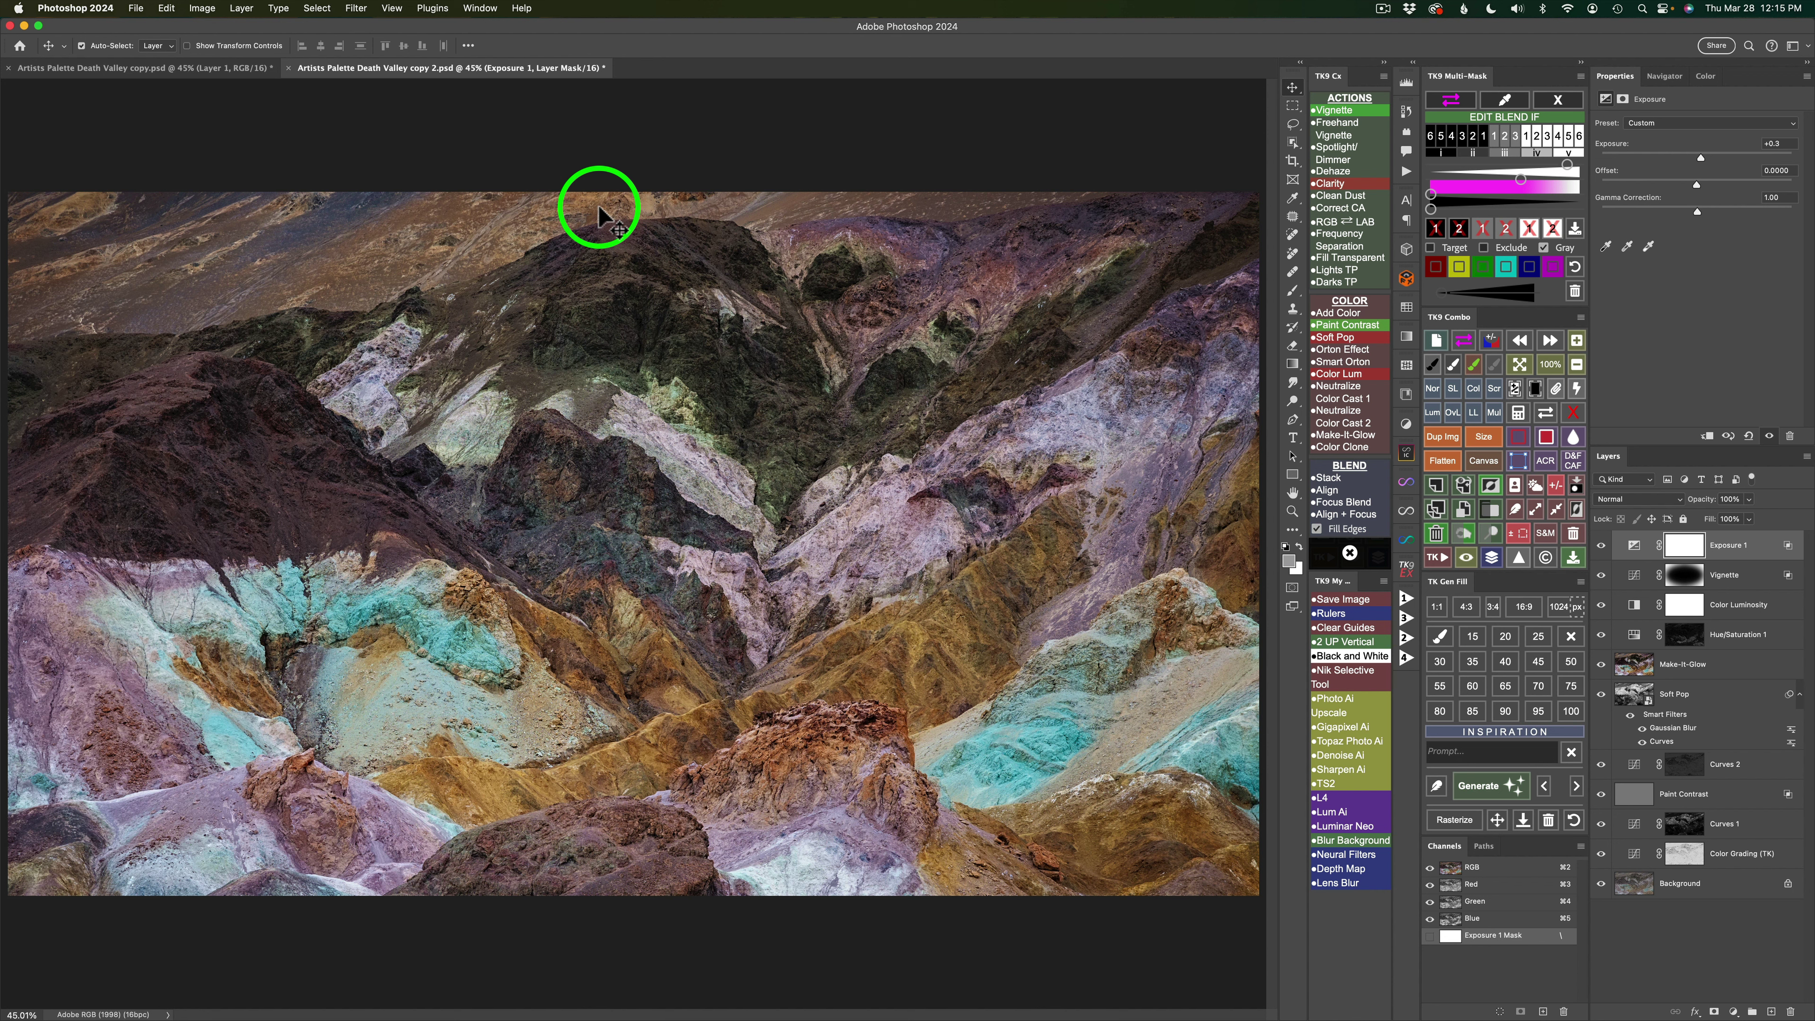
pyautogui.click(1568, 101)
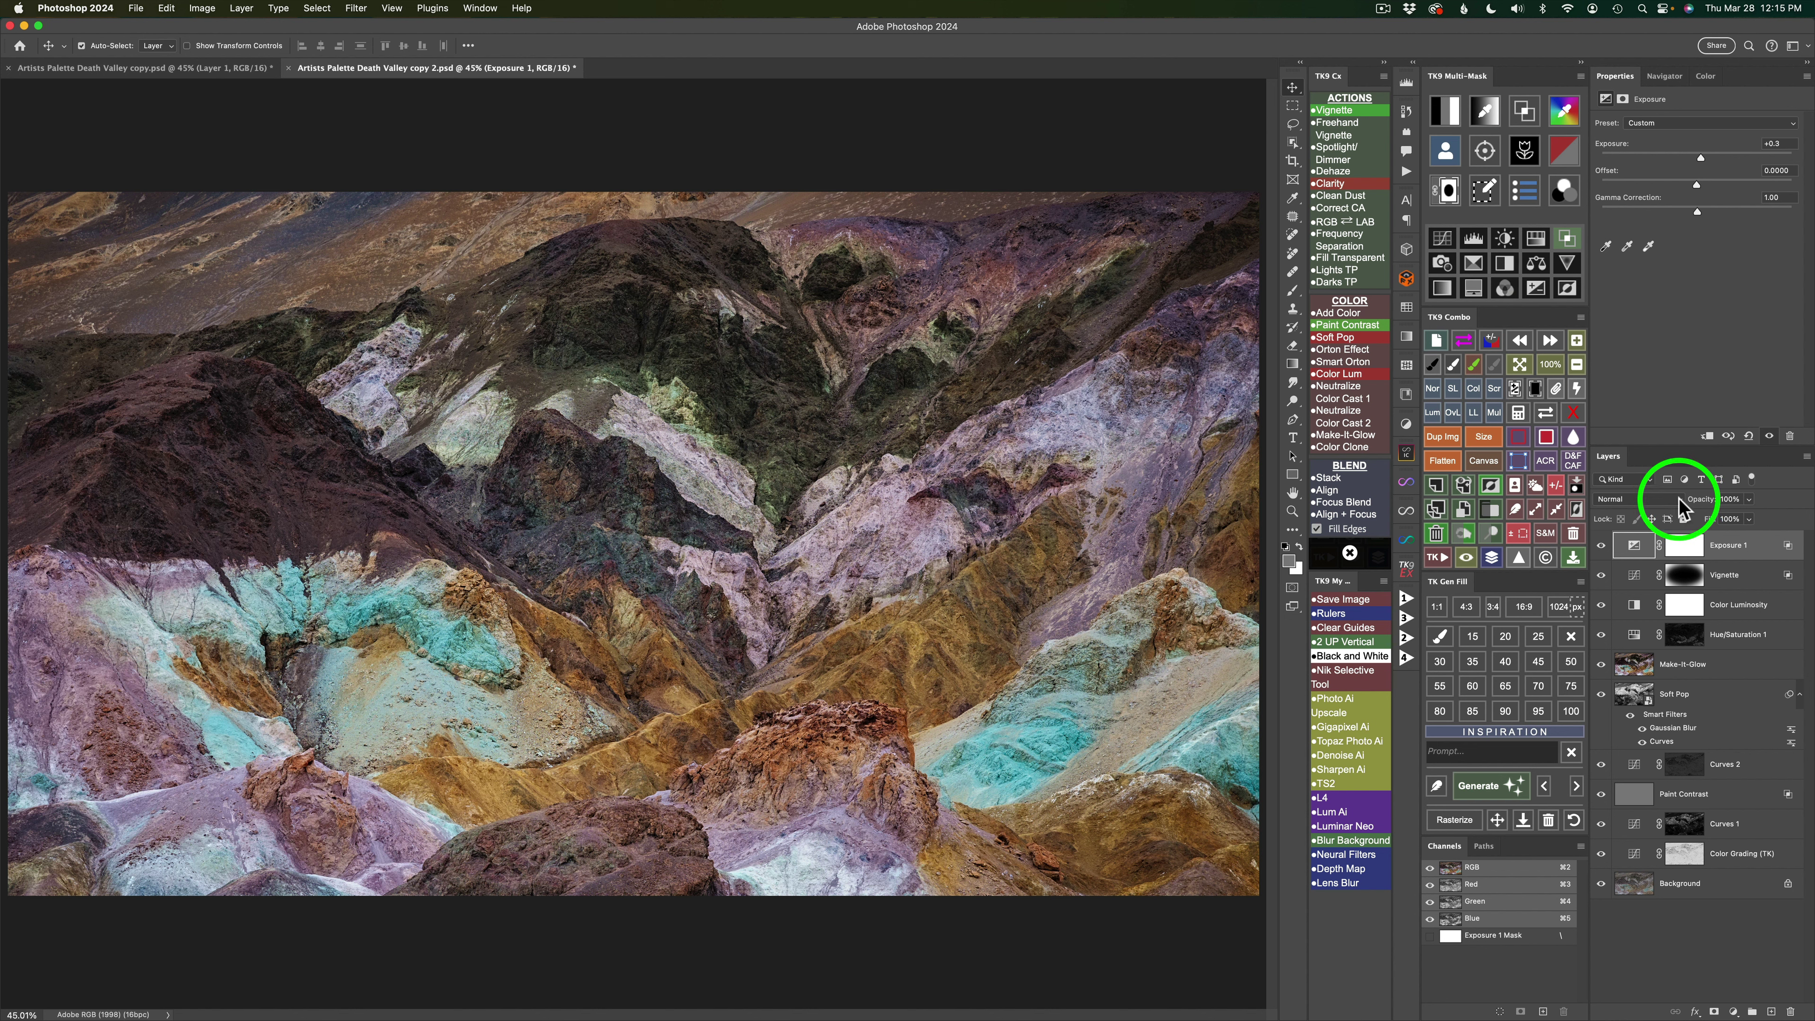
# Build a TK9 tonal mask from the tan colour #ab9474 sampled on the upper slope and narrow its range to darken unwanted areas.
pyautogui.click(1492, 112)
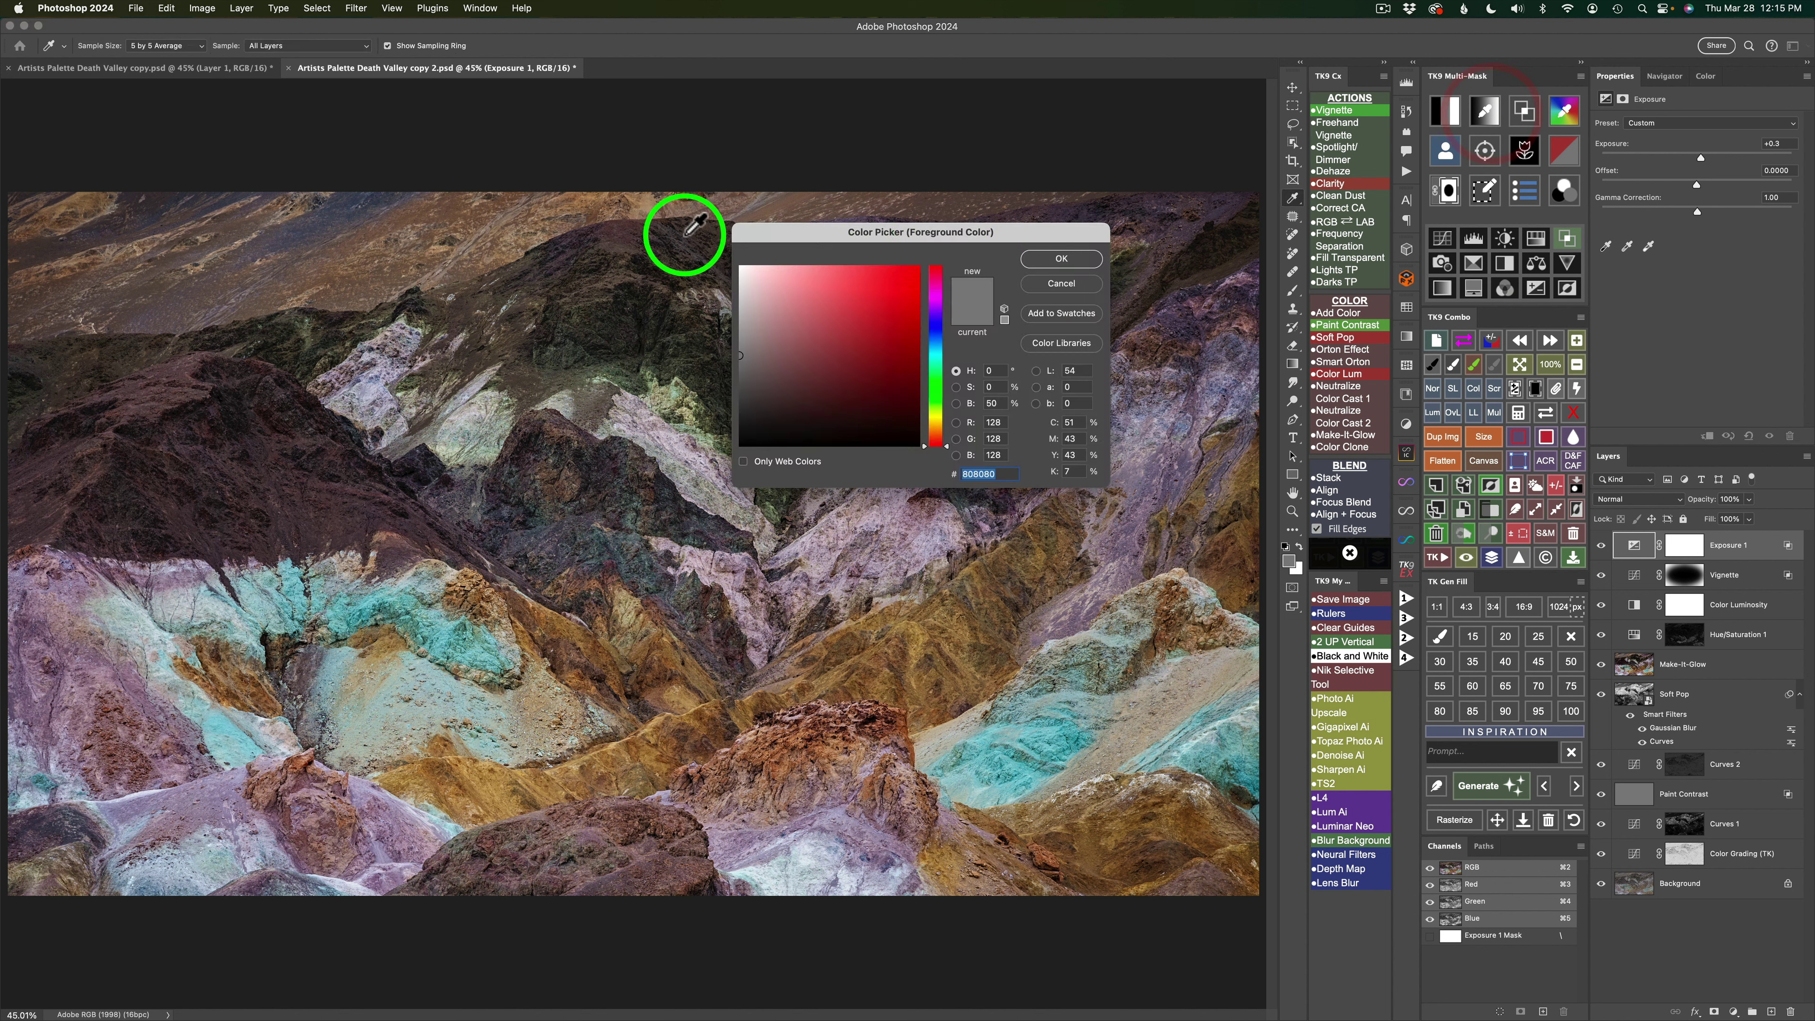
pyautogui.click(646, 206)
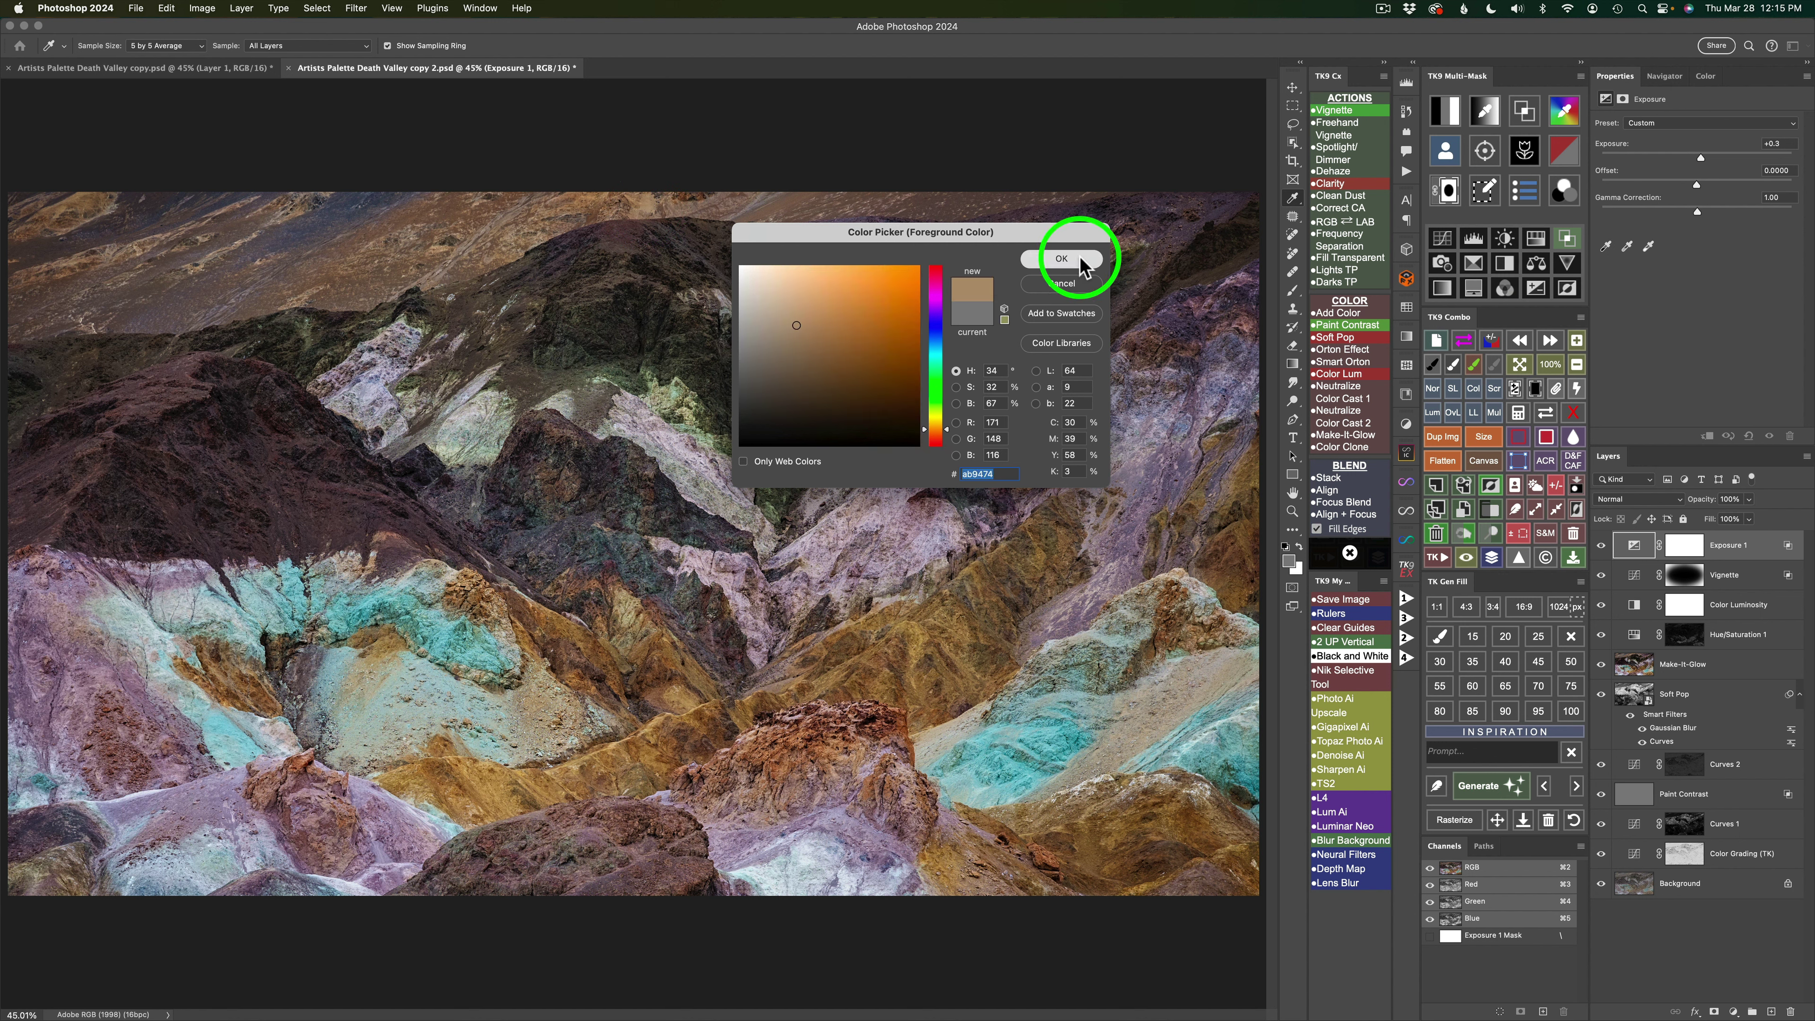
pyautogui.click(1061, 259)
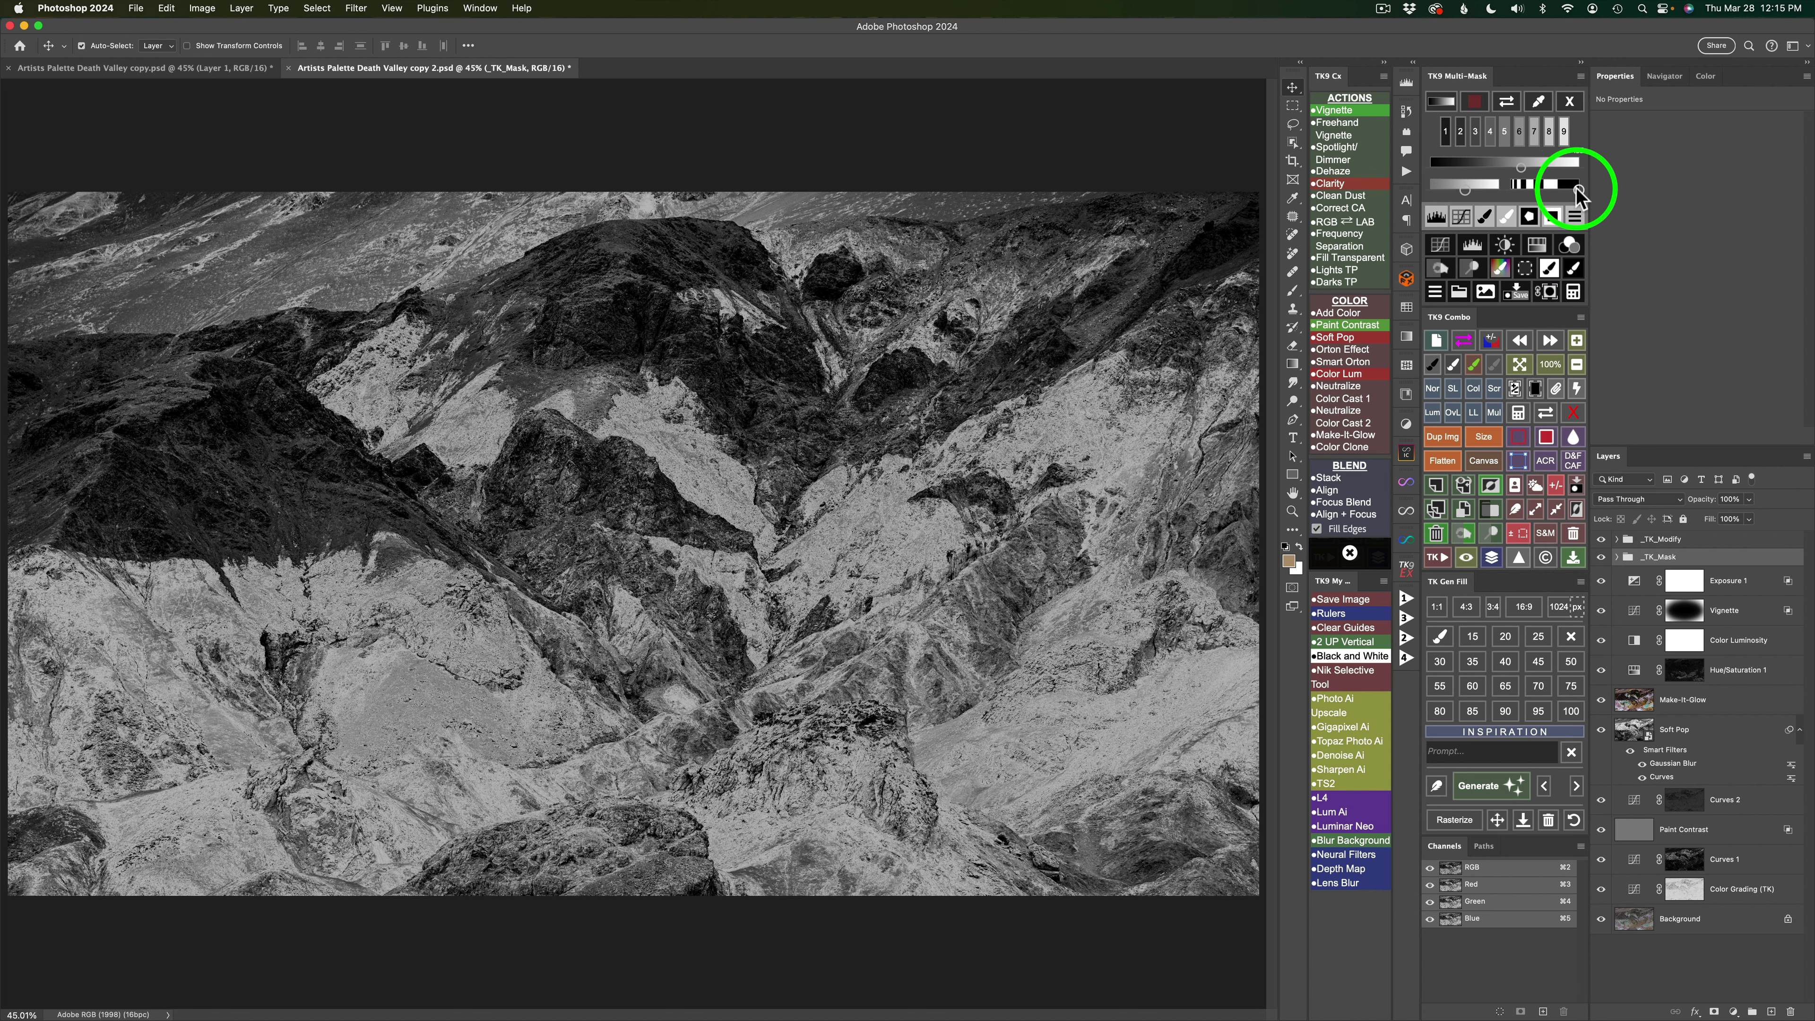
pyautogui.moveTo(1576, 188); pyautogui.dragTo(1529, 189)
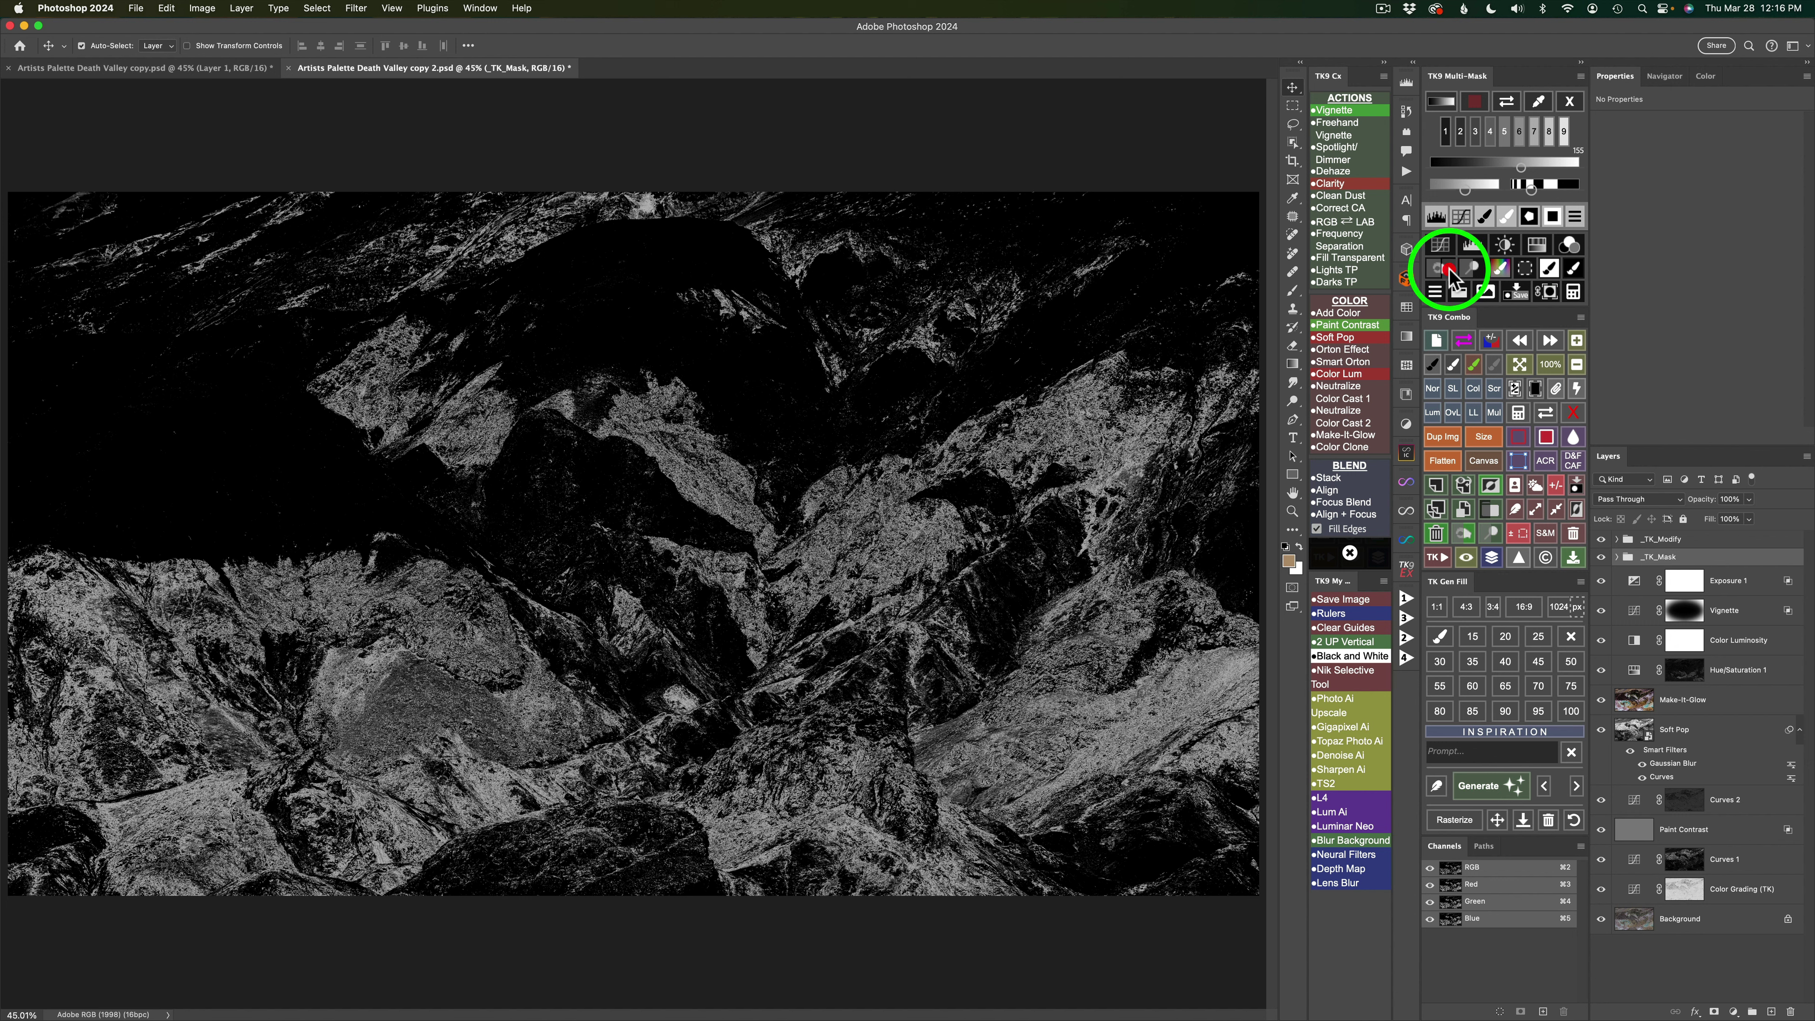
# Create a Burn (black paint) layer through the mask and paint over the bright slopes along the image's upper edge with a 30% opacity brush.
pyautogui.click(1450, 268)
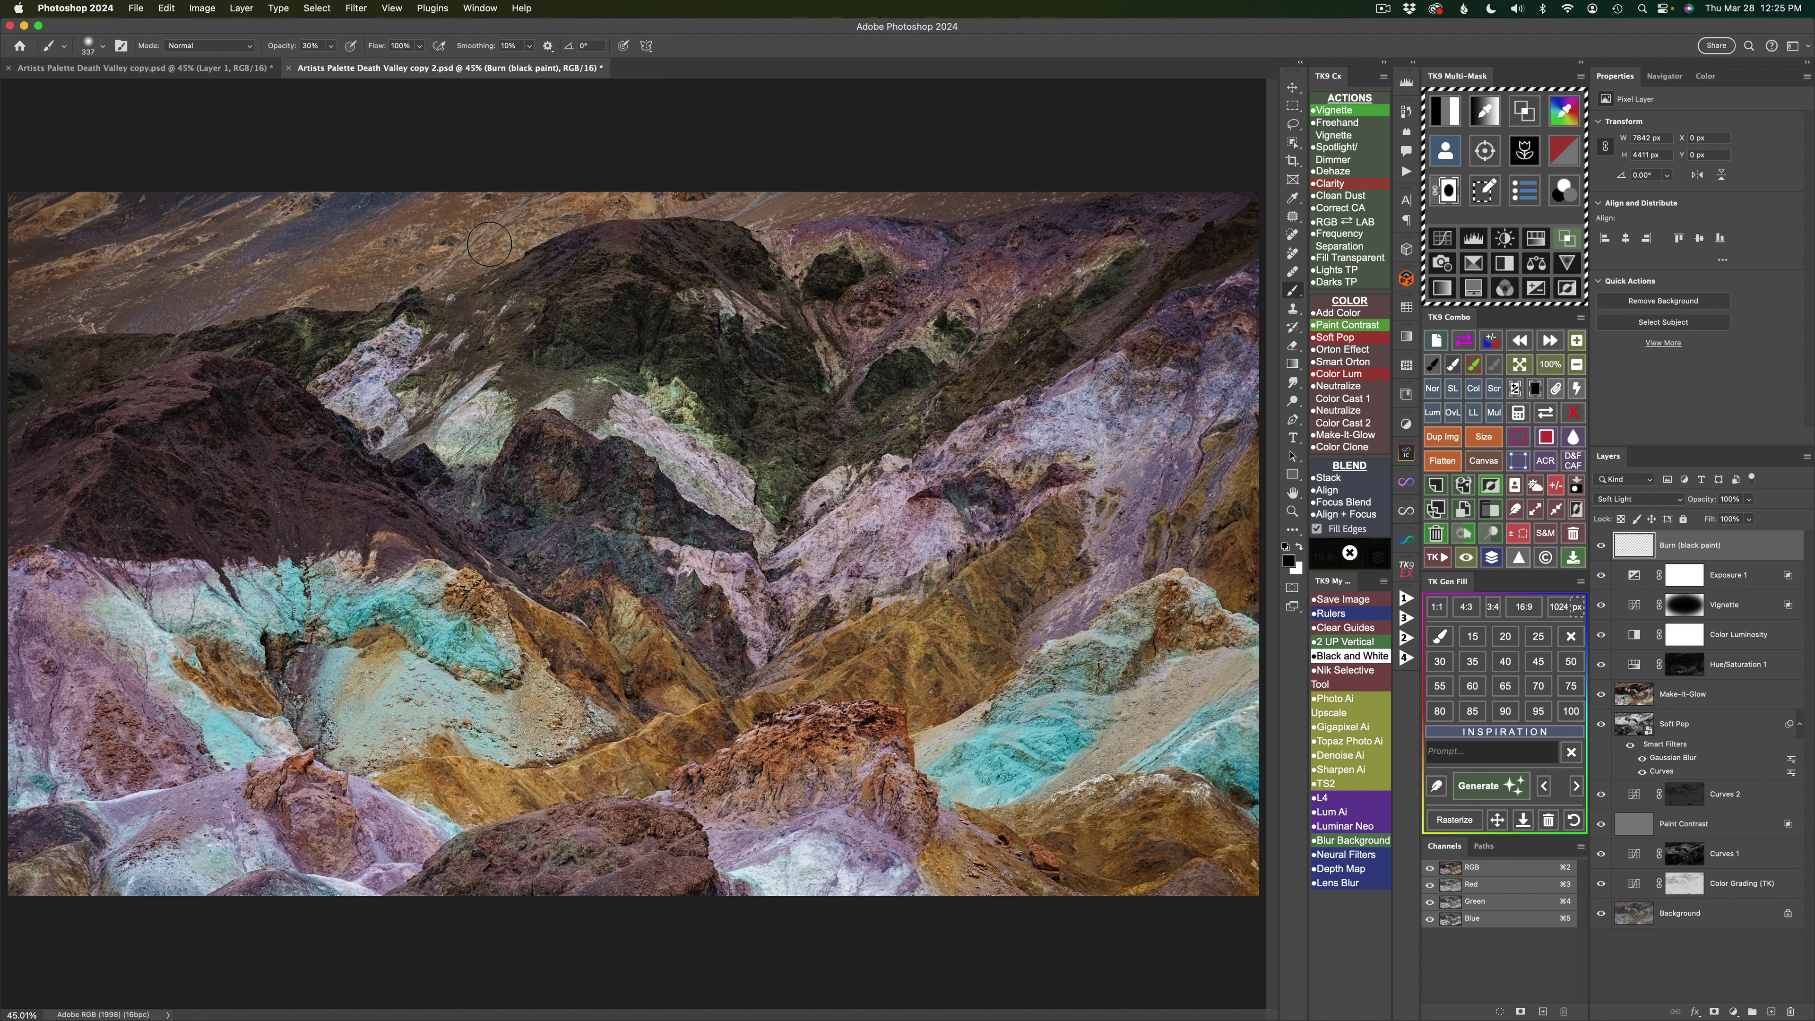
pyautogui.moveTo(457, 234); pyautogui.dragTo(476, 237)
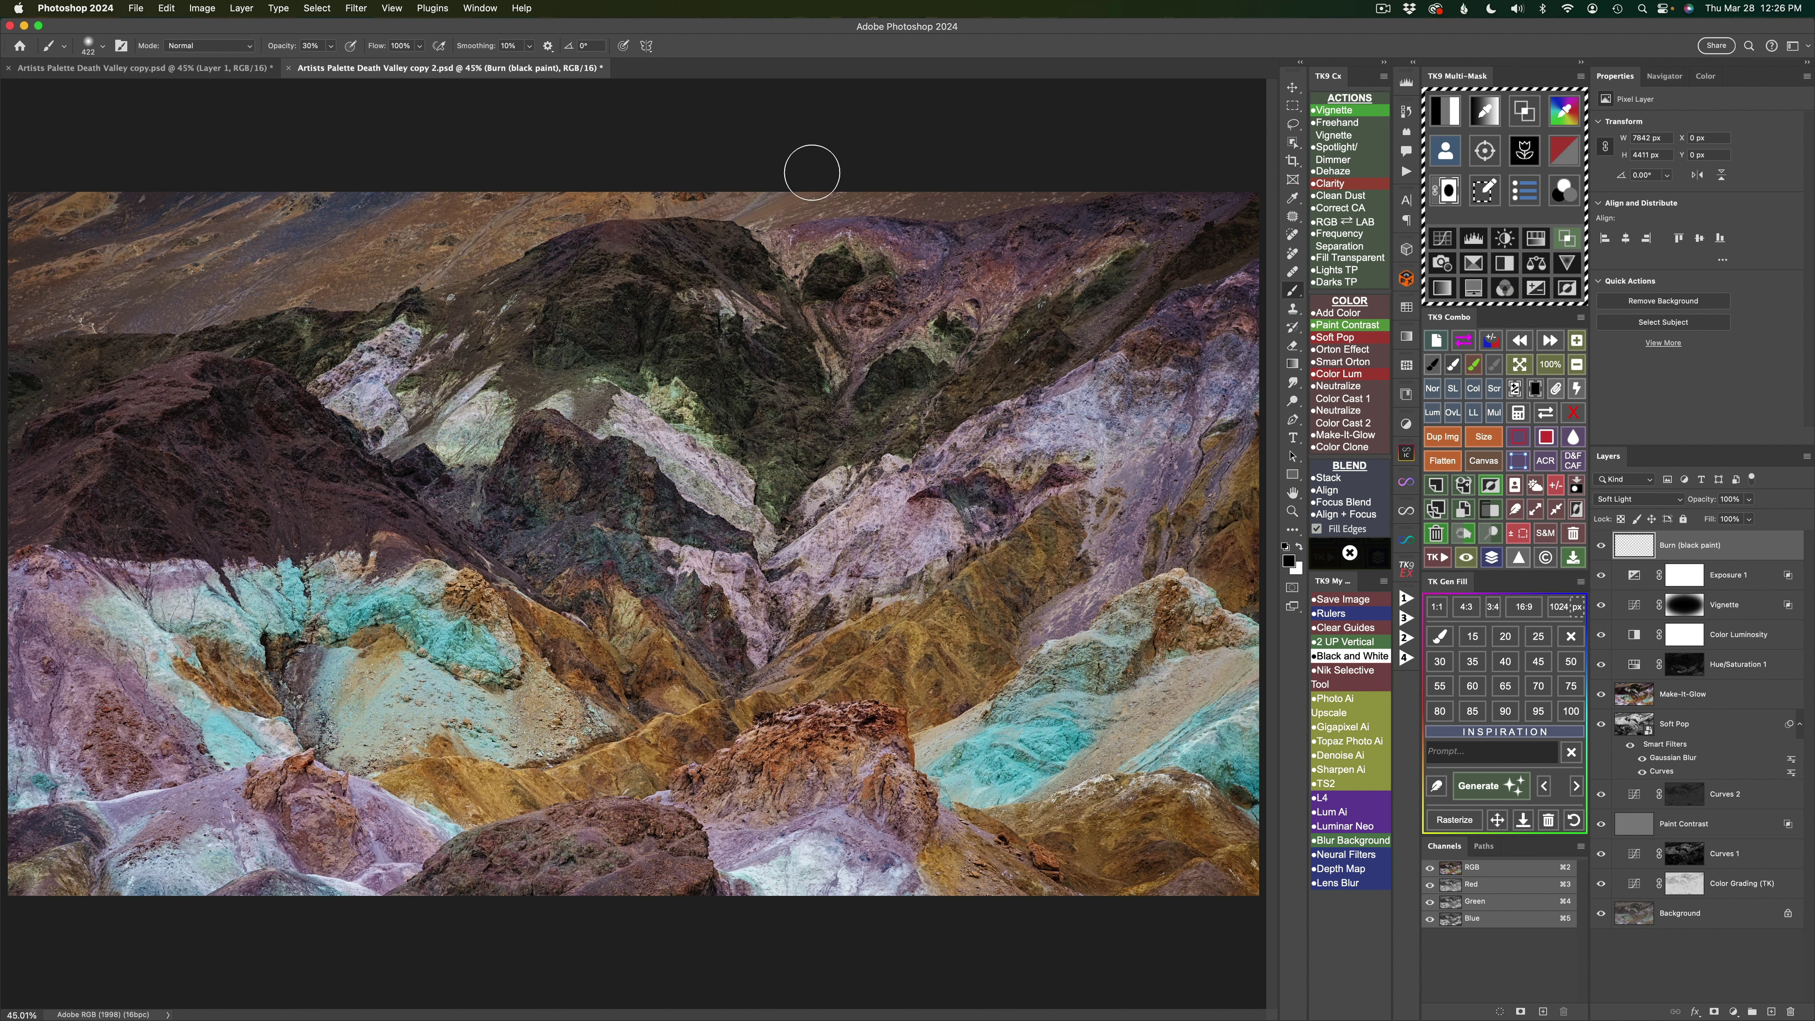
pyautogui.click(863, 179)
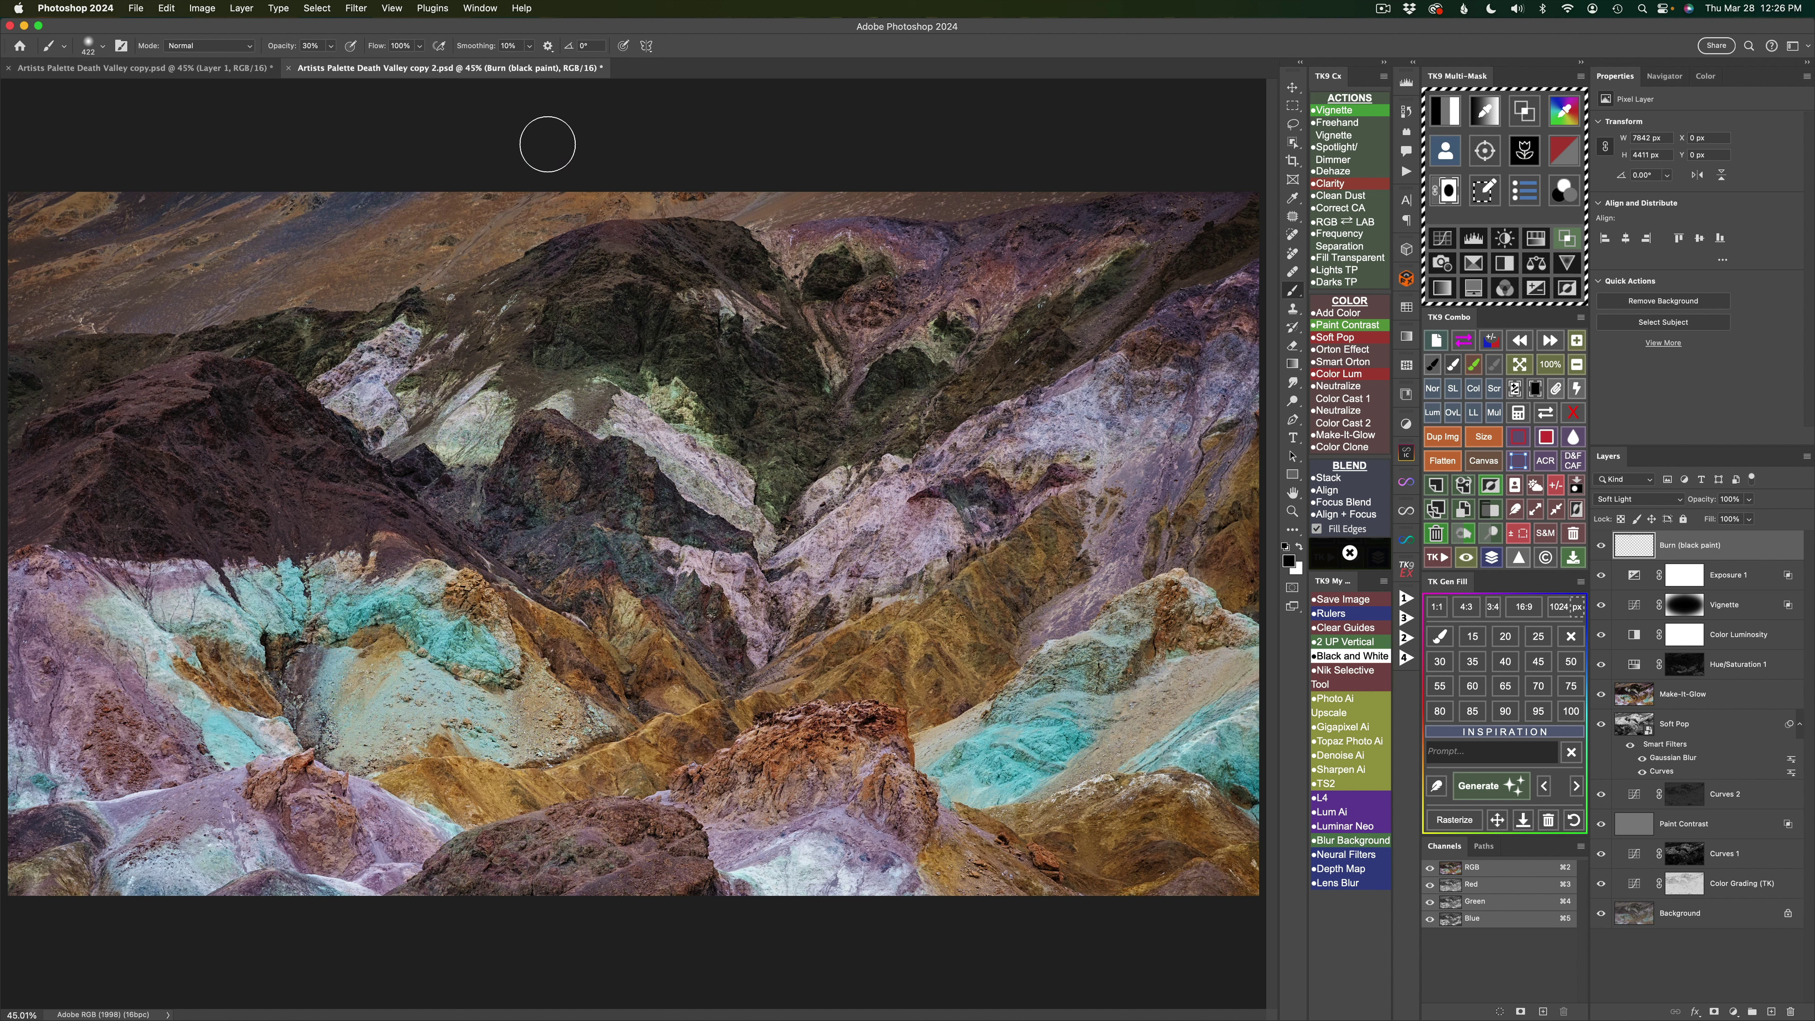
pyautogui.click(871, 90)
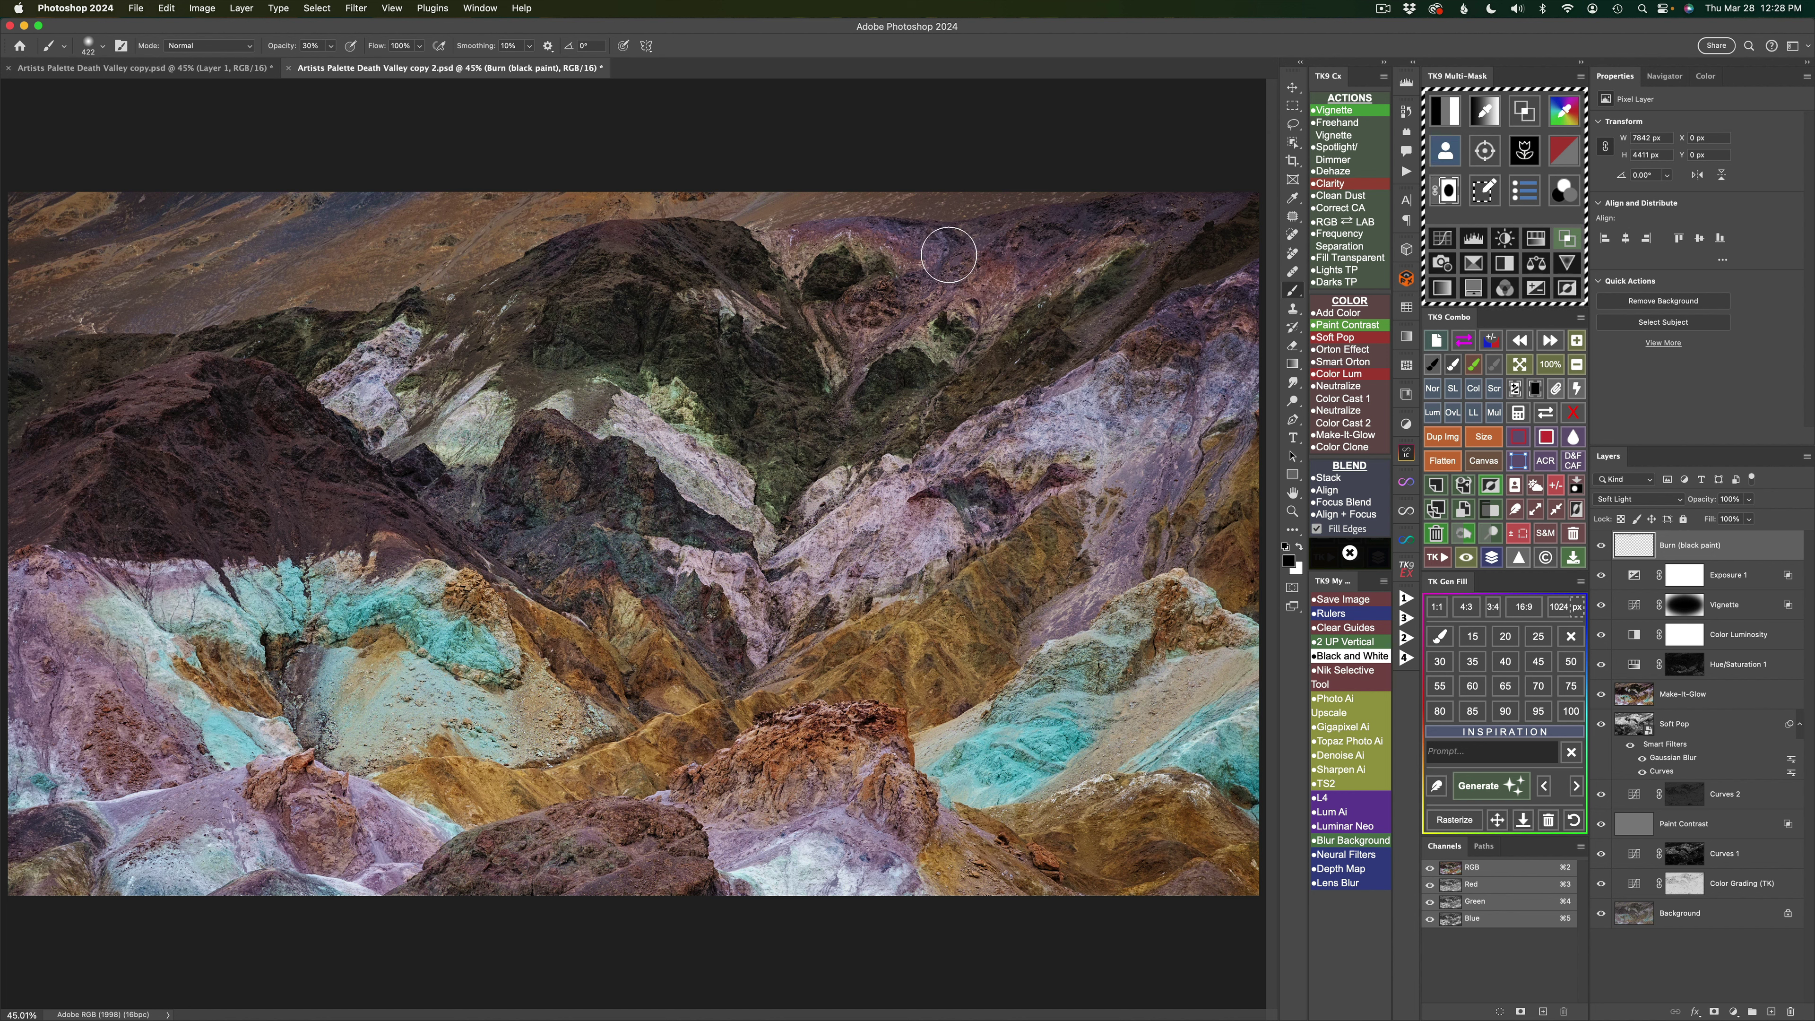
# Compare the image with and without the Burn layer.
pyautogui.click(1602, 547)
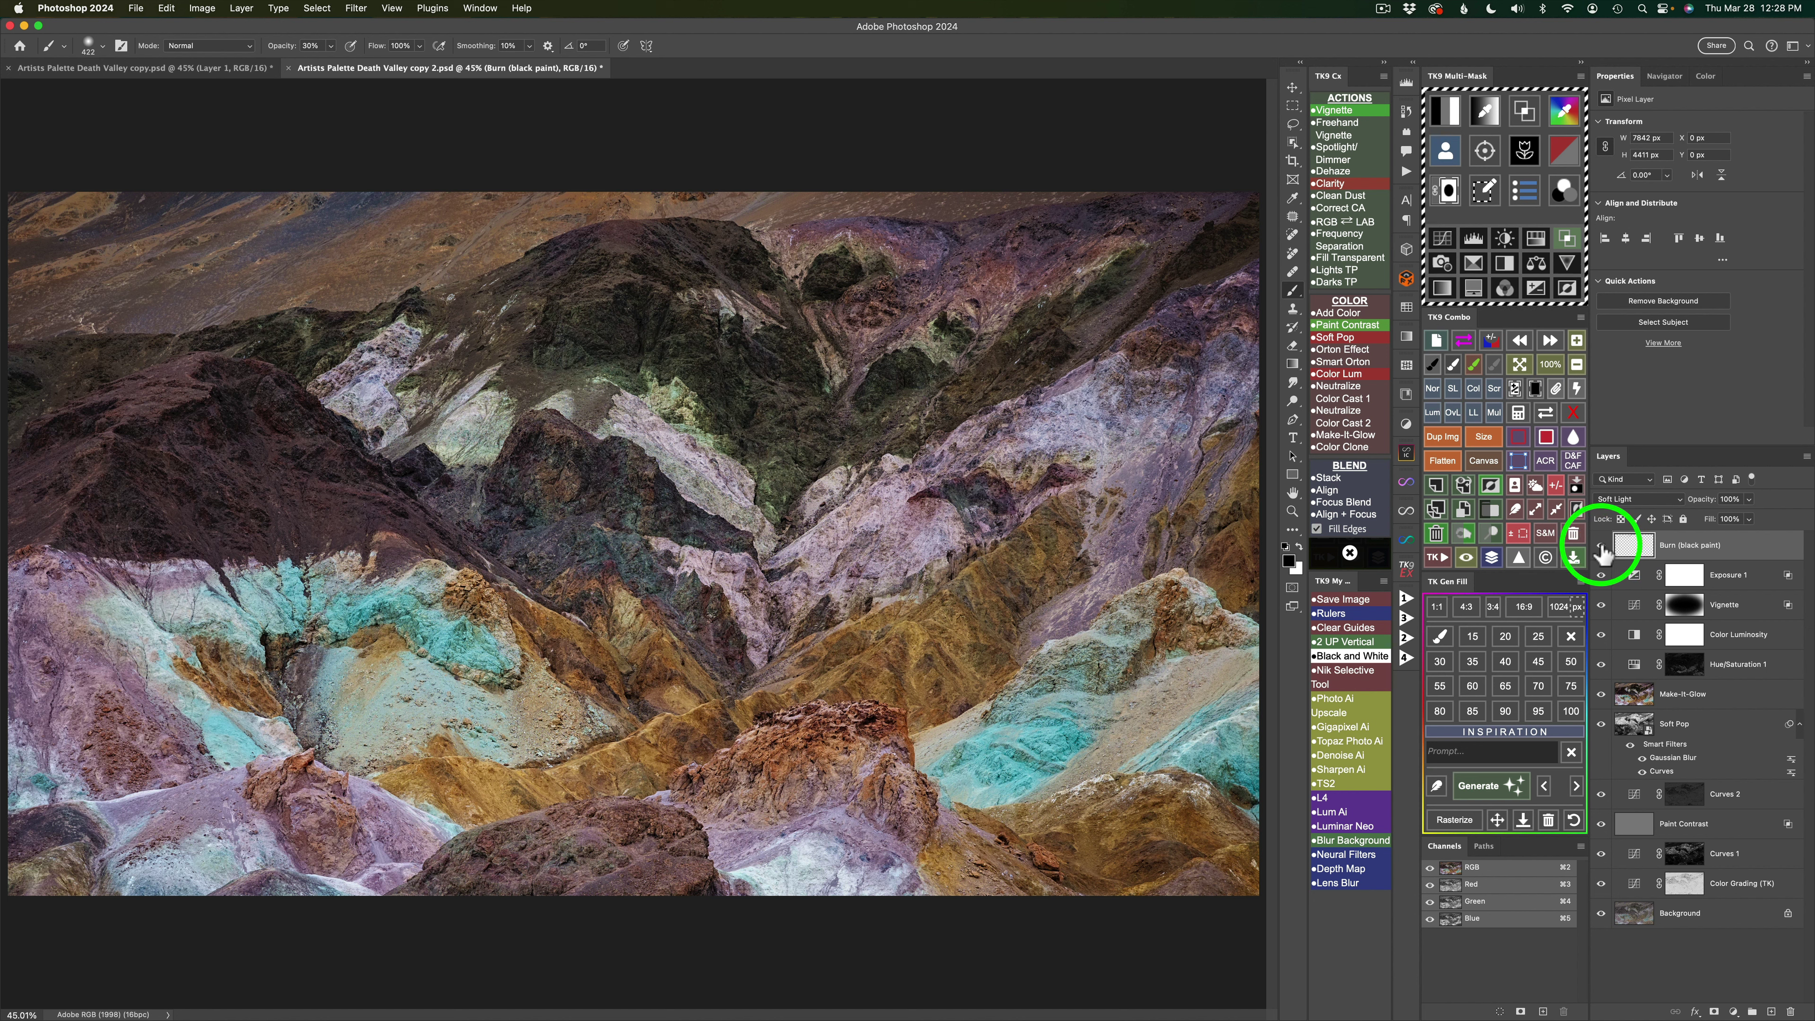
pyautogui.click(1602, 548)
pyautogui.click(1602, 548)
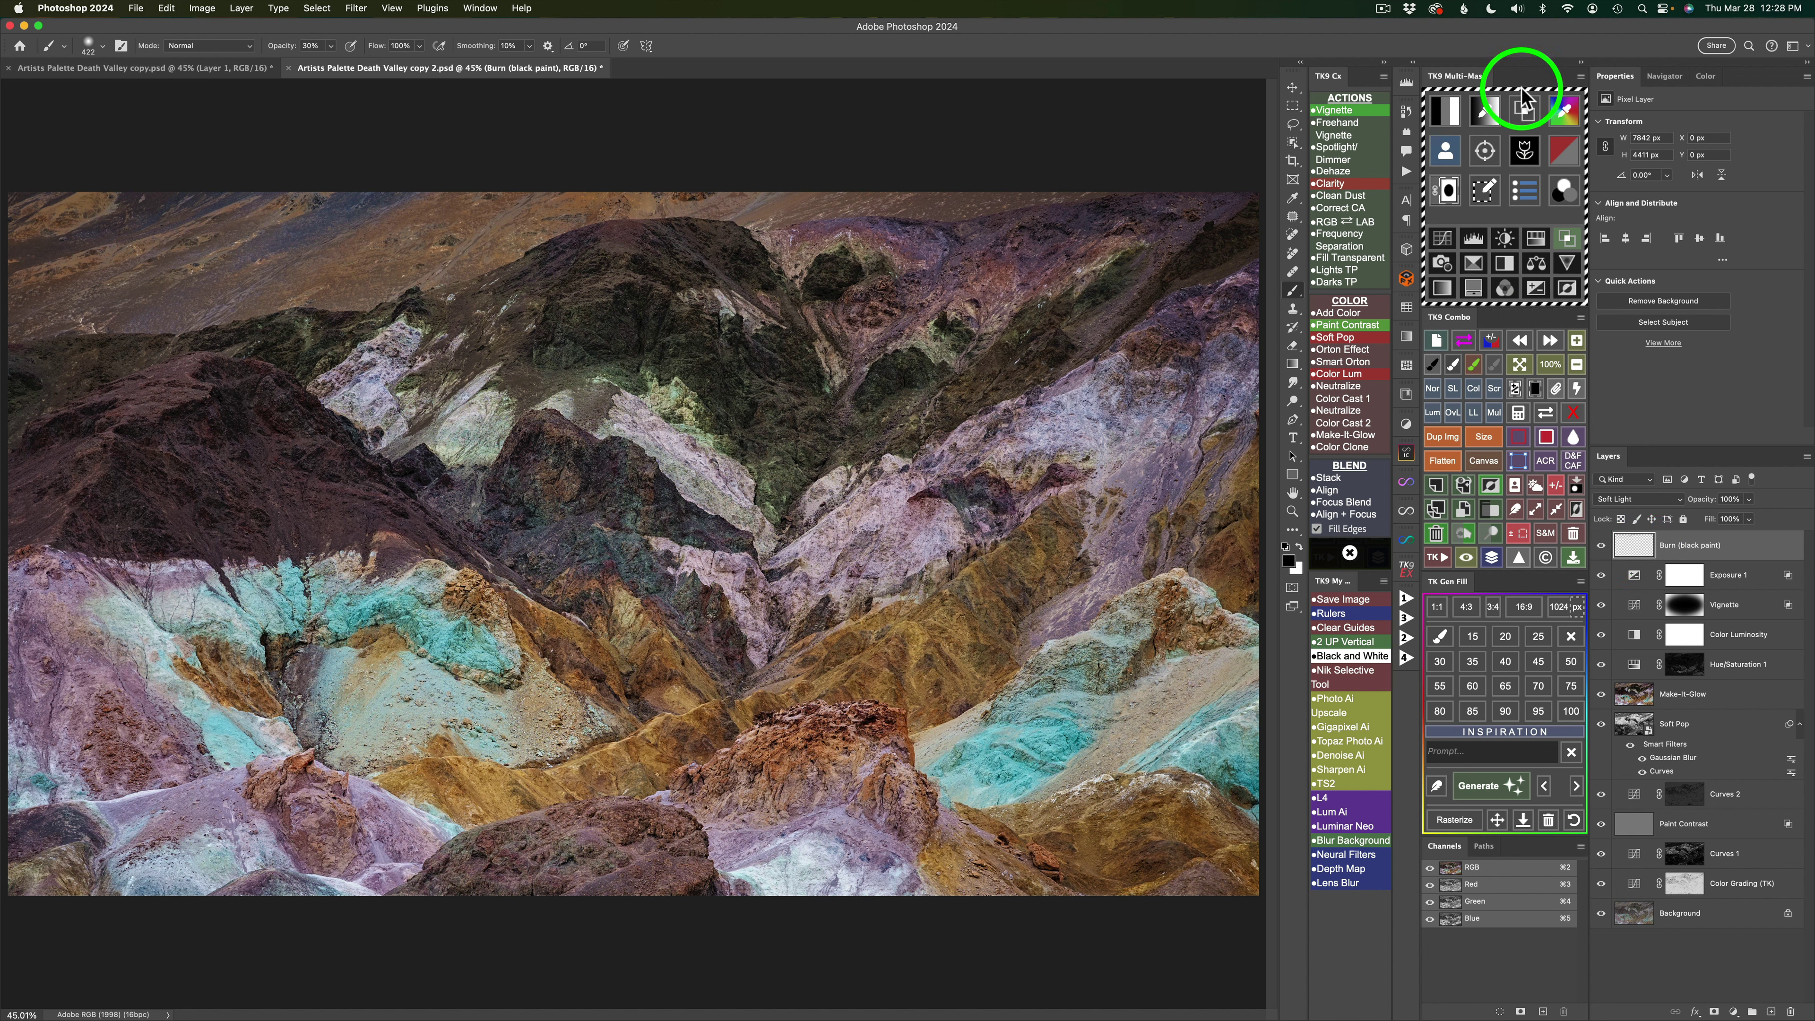
# Clear the active selection and load the painted pixels of the Burn layer as a new selection.
pyautogui.click(1556, 487)
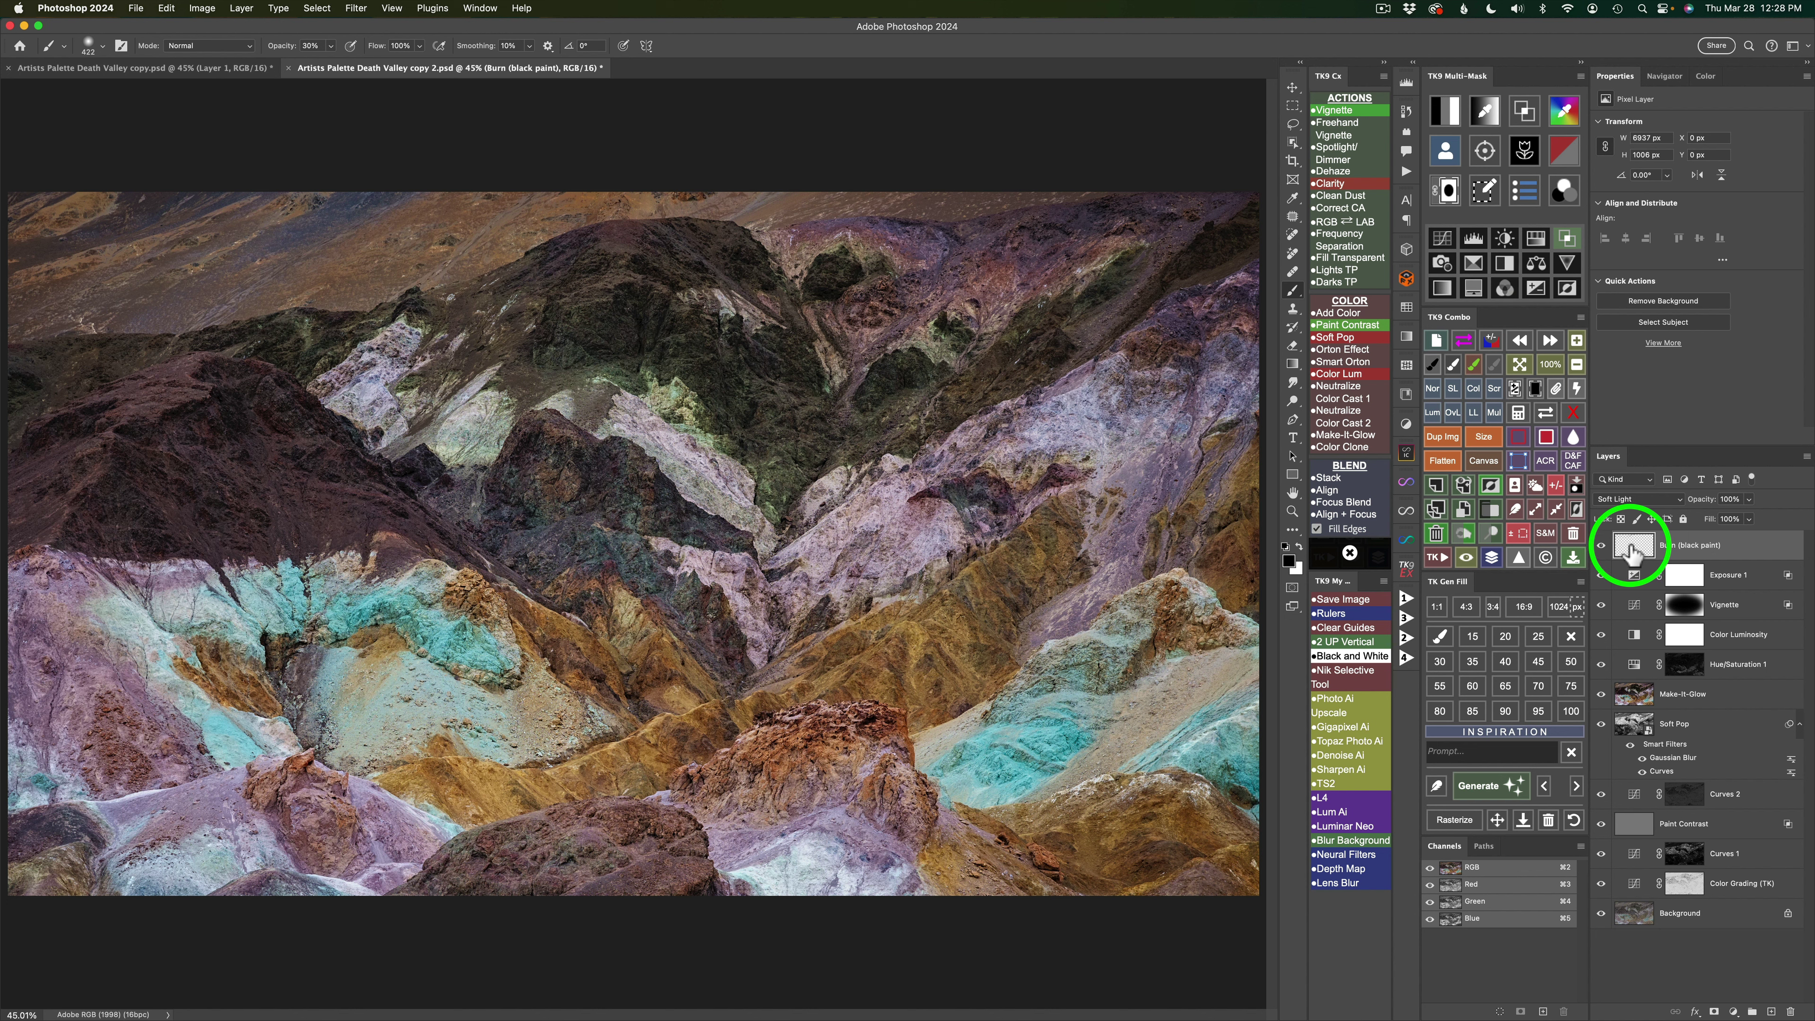
pyautogui.moveTo(1631, 551); pyautogui.dragTo(1637, 554)
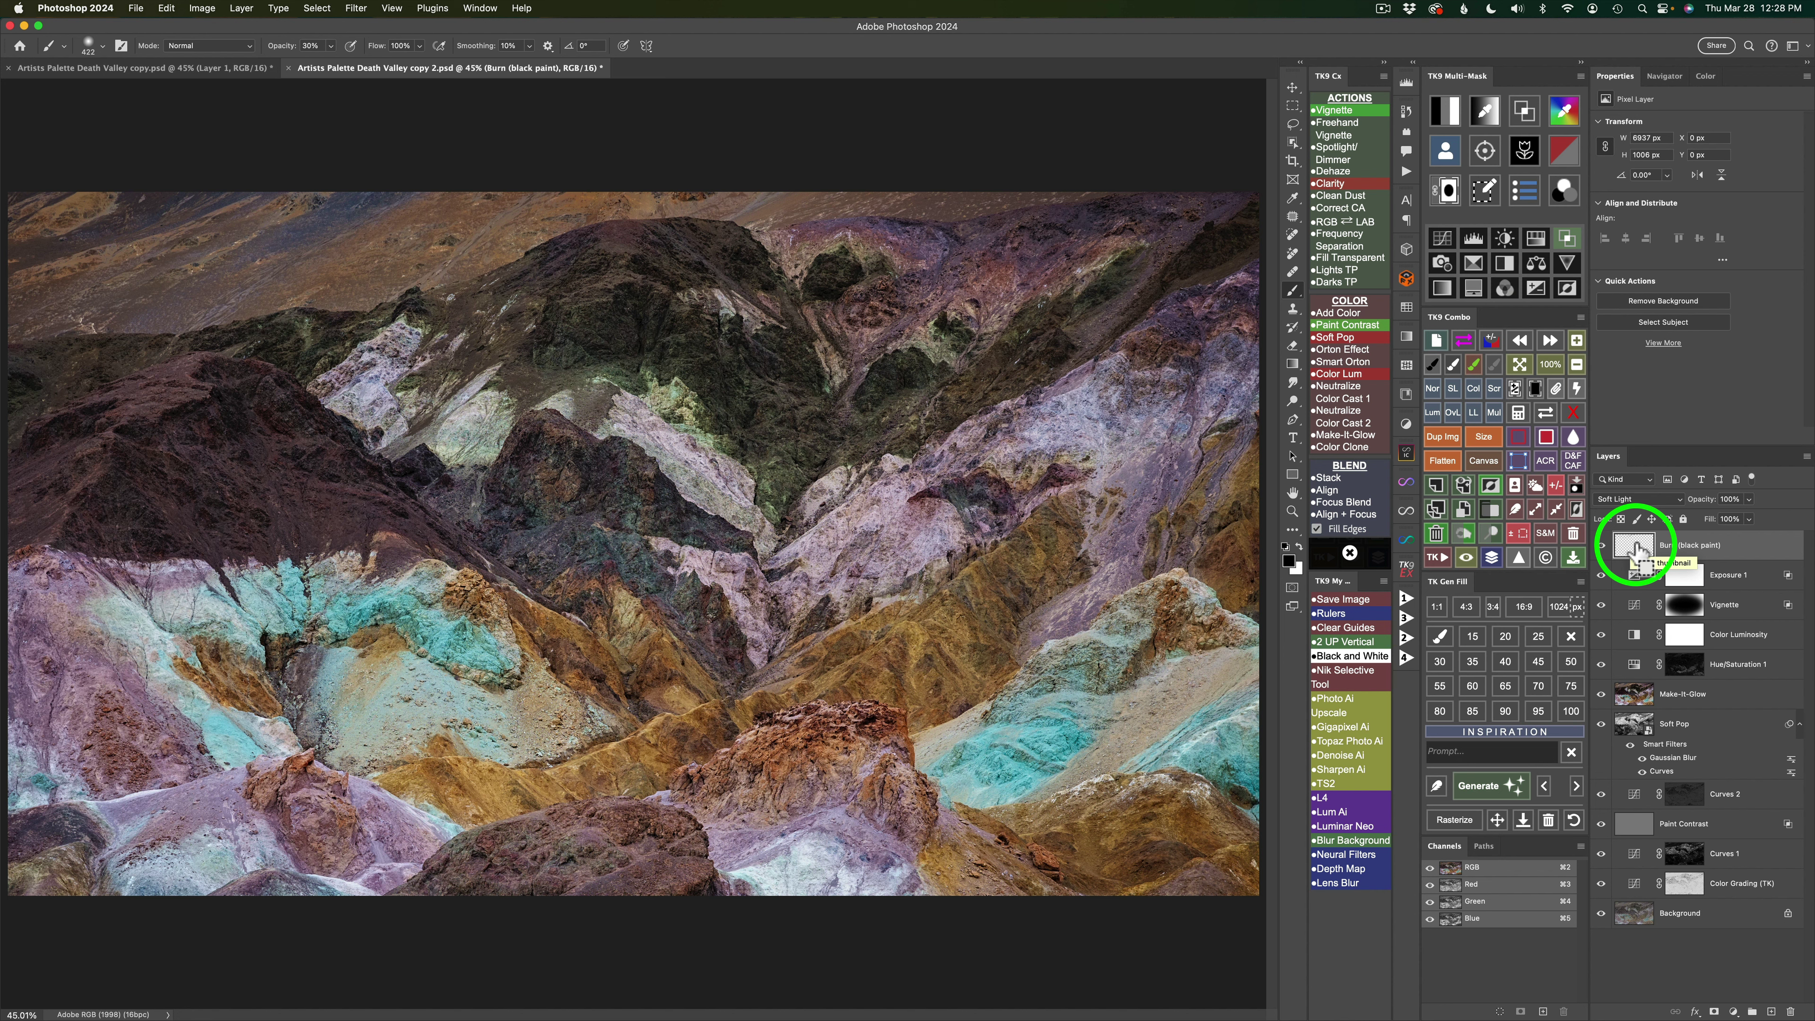
pyautogui.moveTo(1637, 554); pyautogui.dragTo(1621, 536)
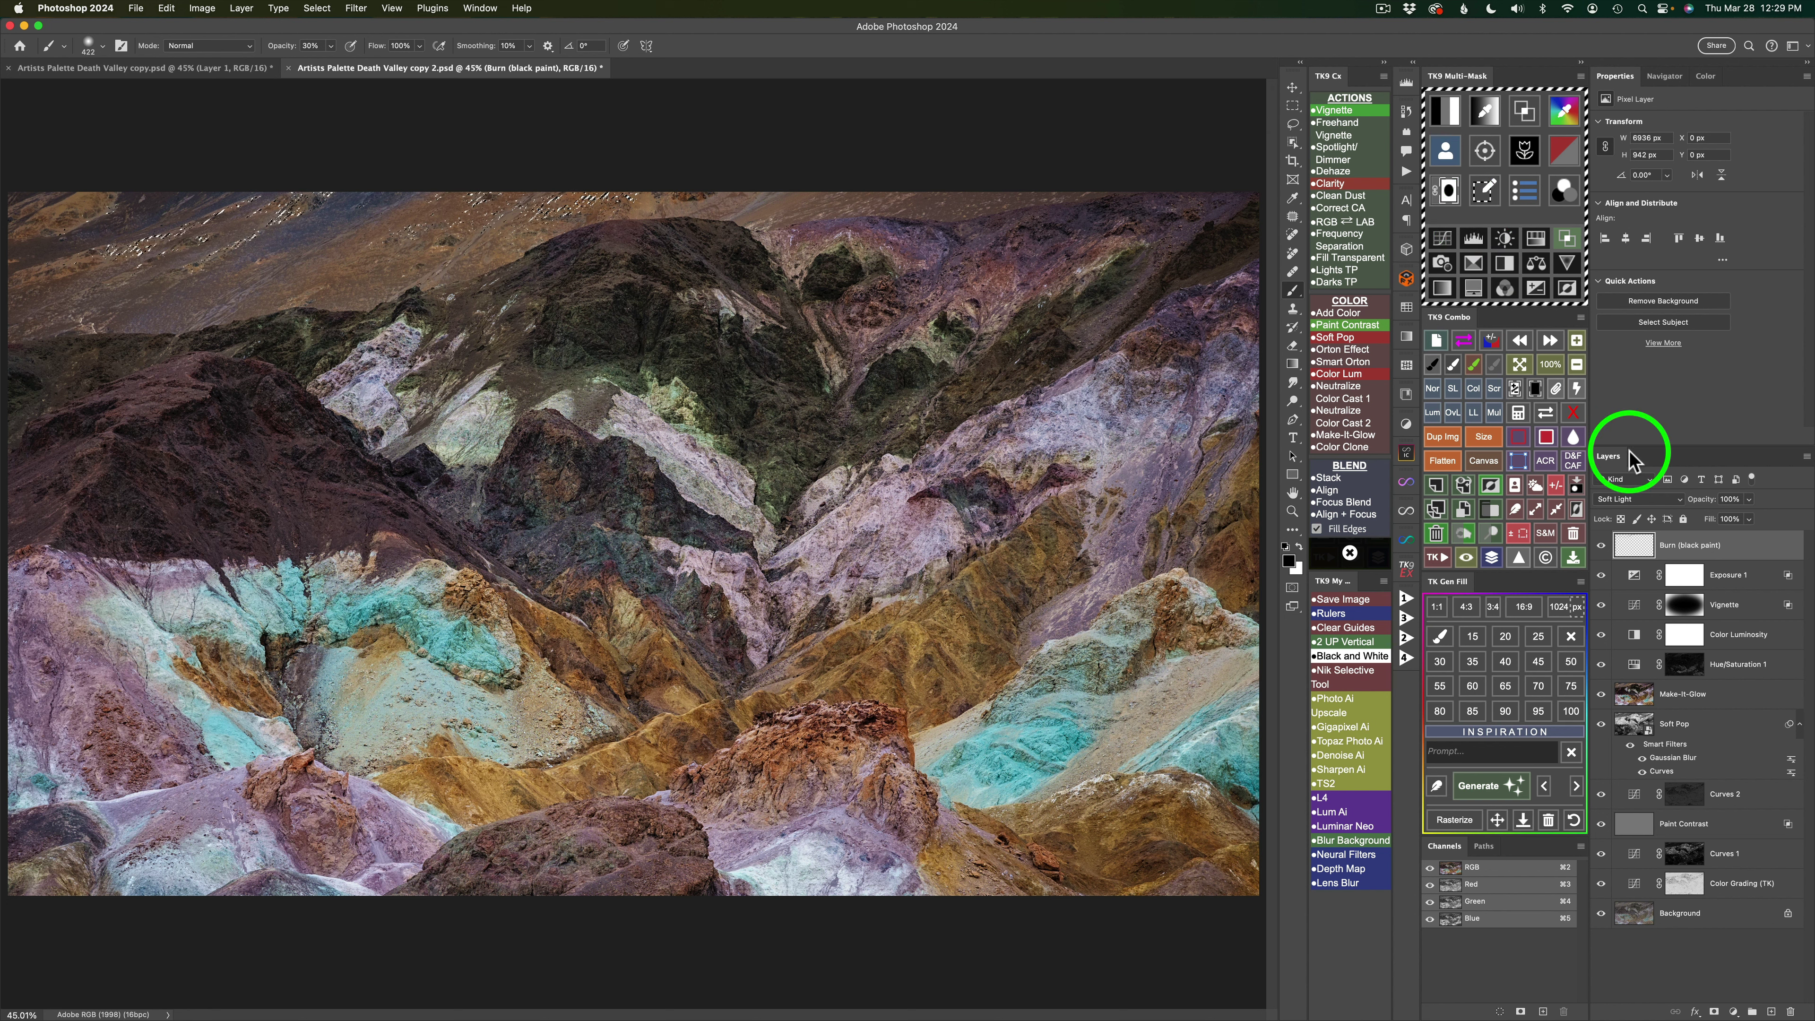
# Add a Hue/Saturation adjustment layer masked by the selection of the burned areas and inspect its mask.
pyautogui.click(1536, 240)
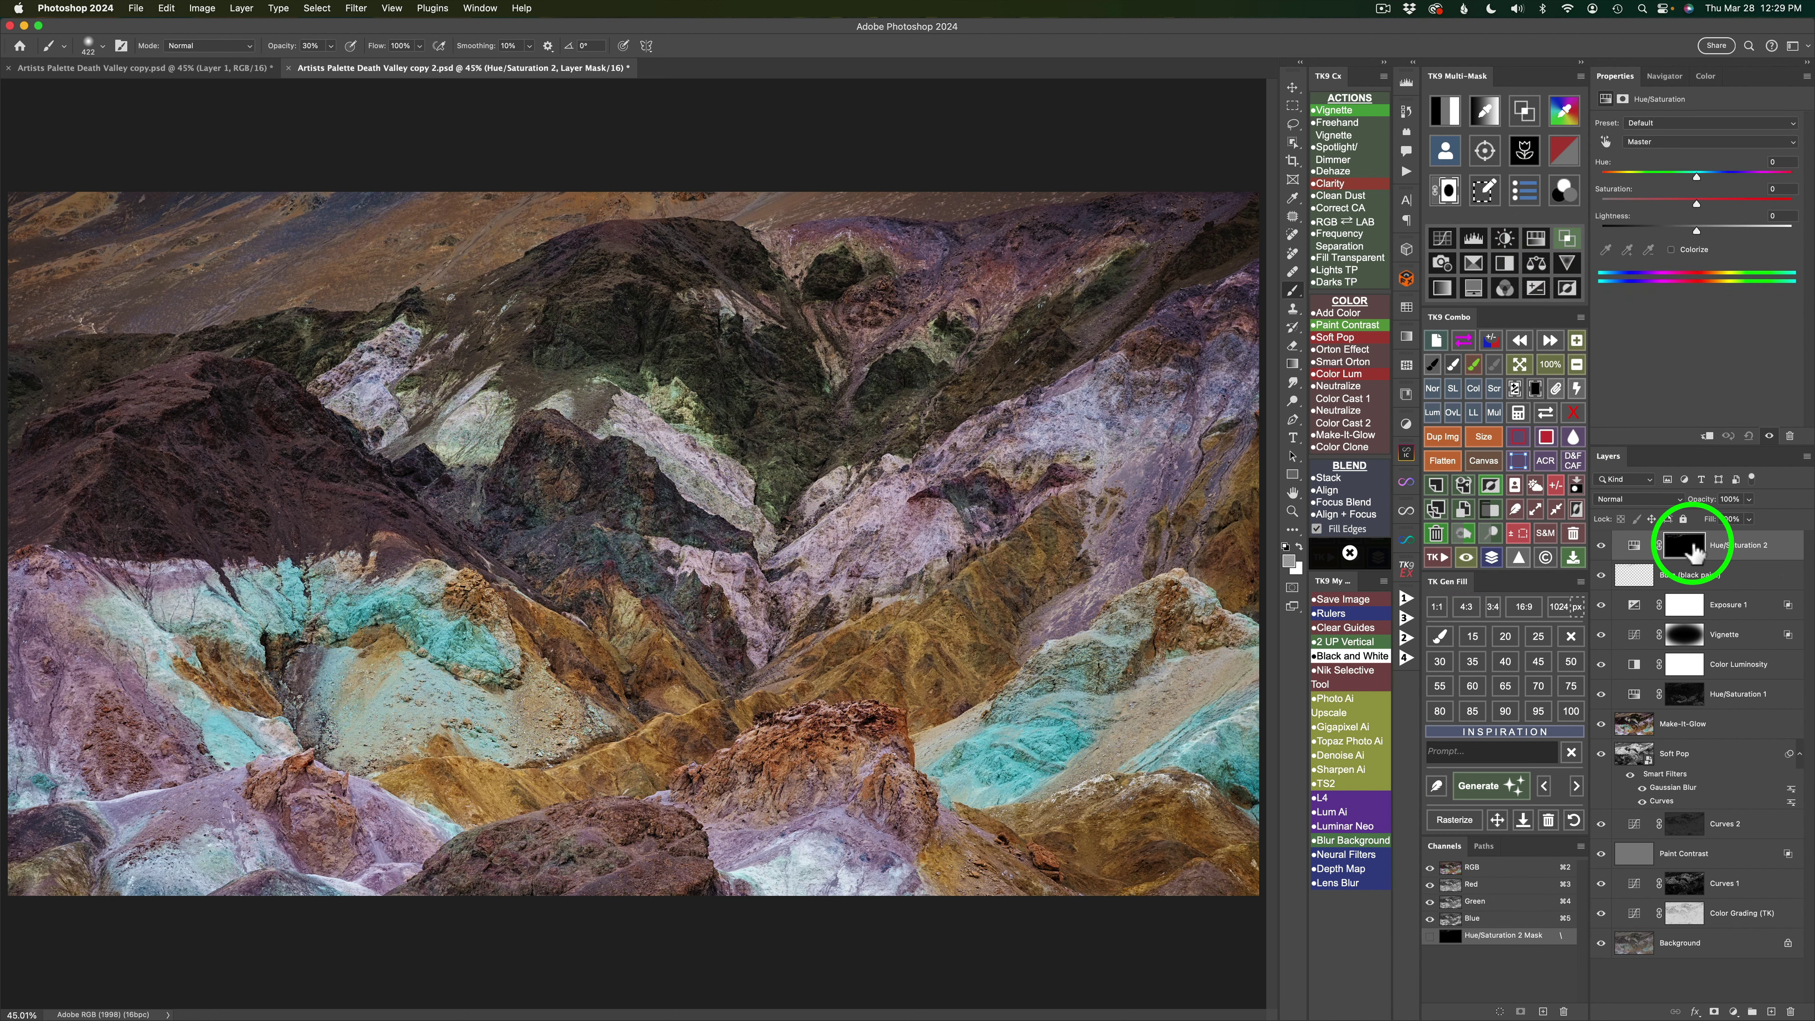
pyautogui.click(1550, 416)
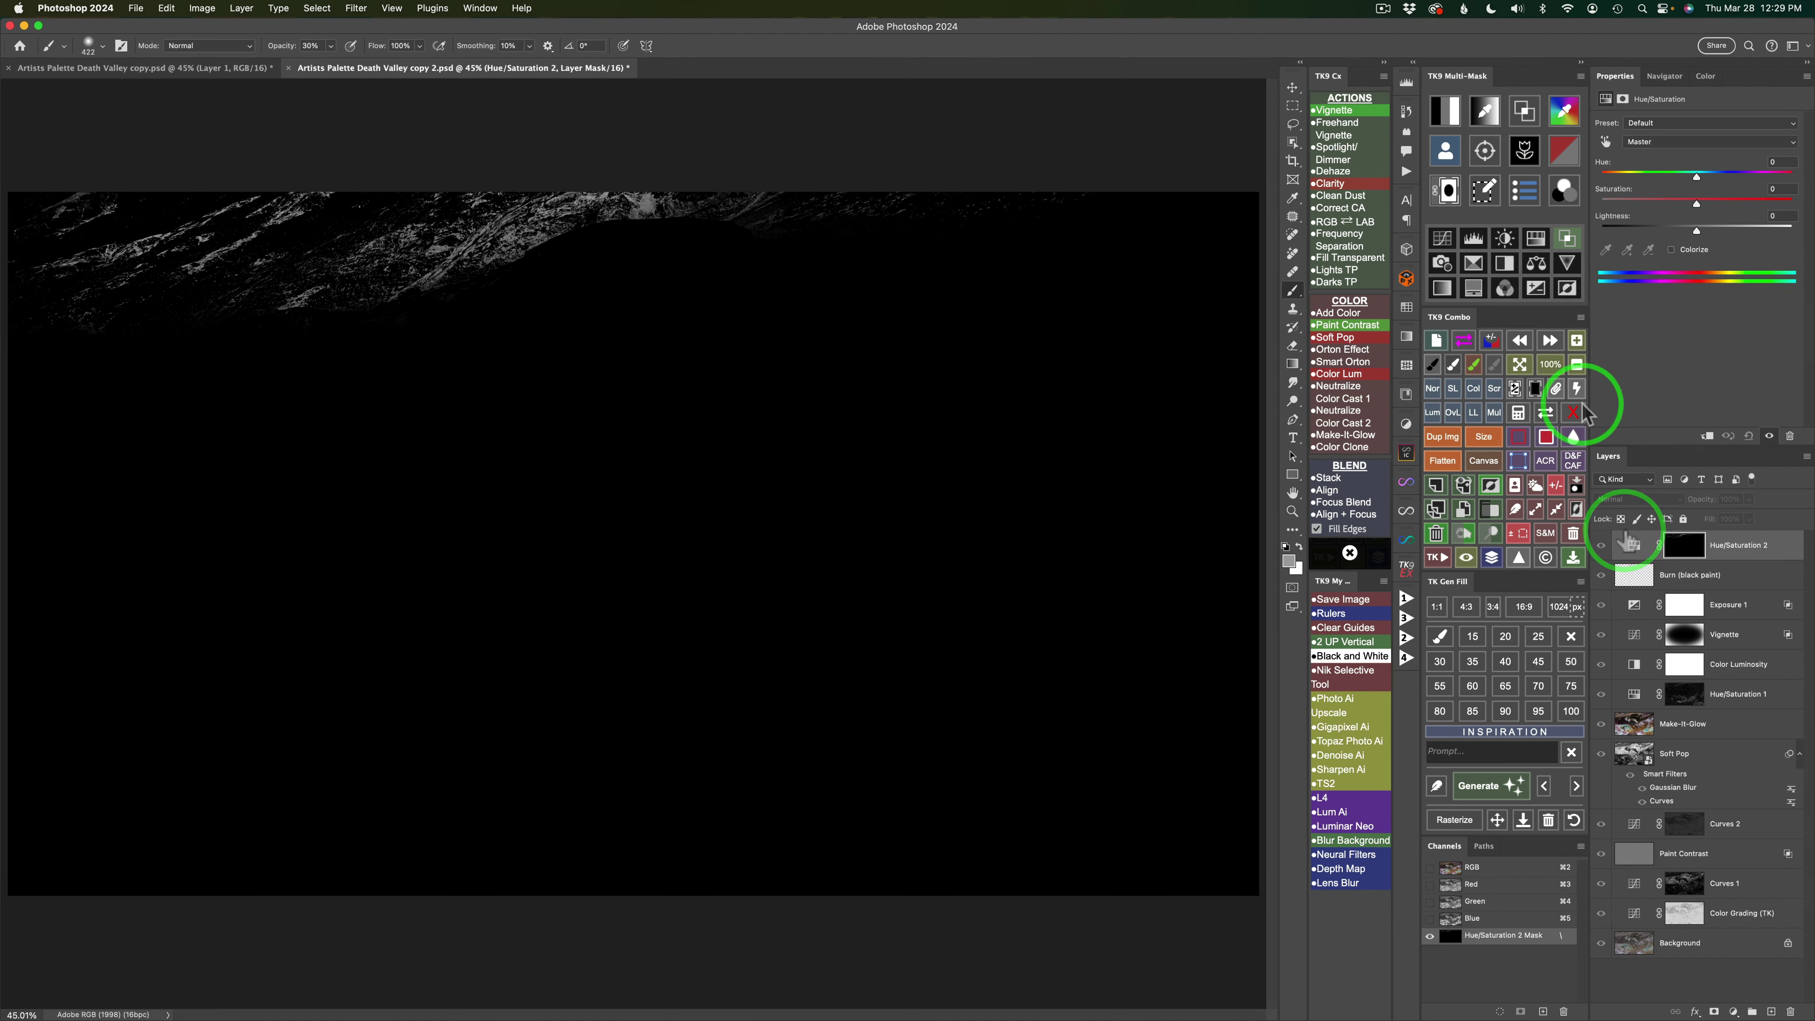
pyautogui.click(1553, 416)
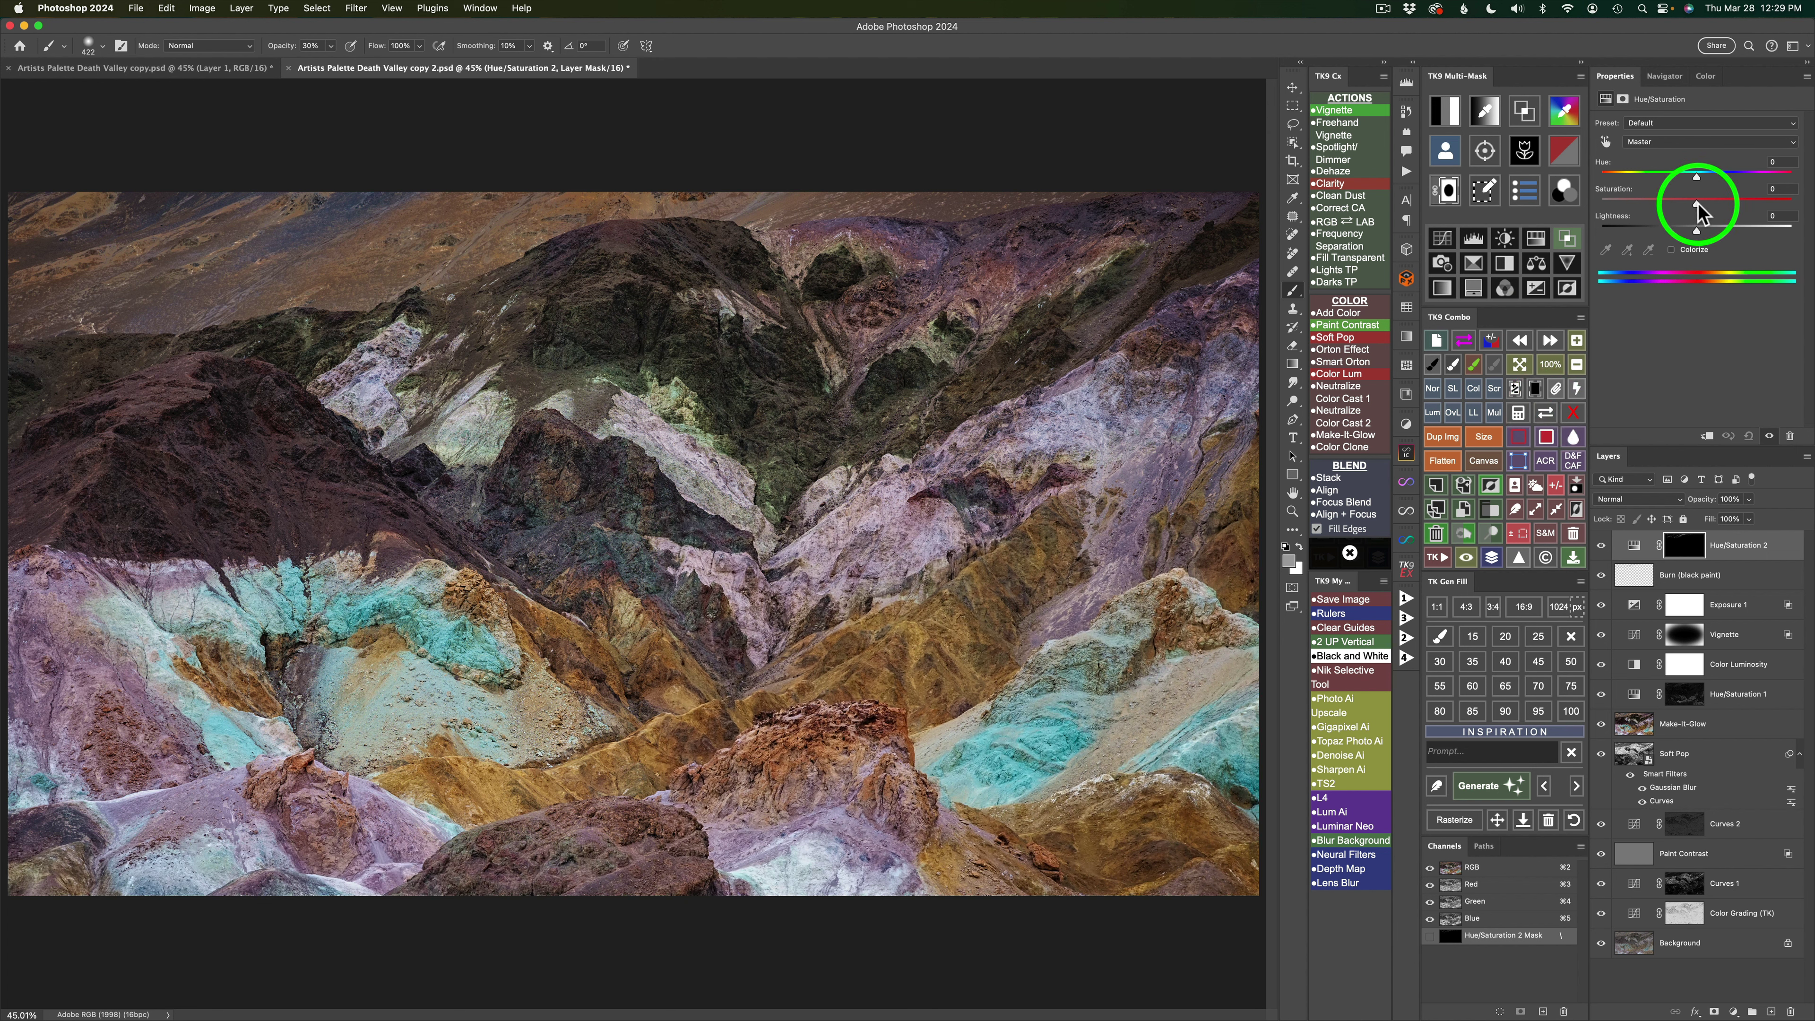
# Set the Hue/Saturation 2 layer's saturation to -80 and compare the image with and without the layer.
pyautogui.moveTo(1696, 201); pyautogui.dragTo(1621, 202)
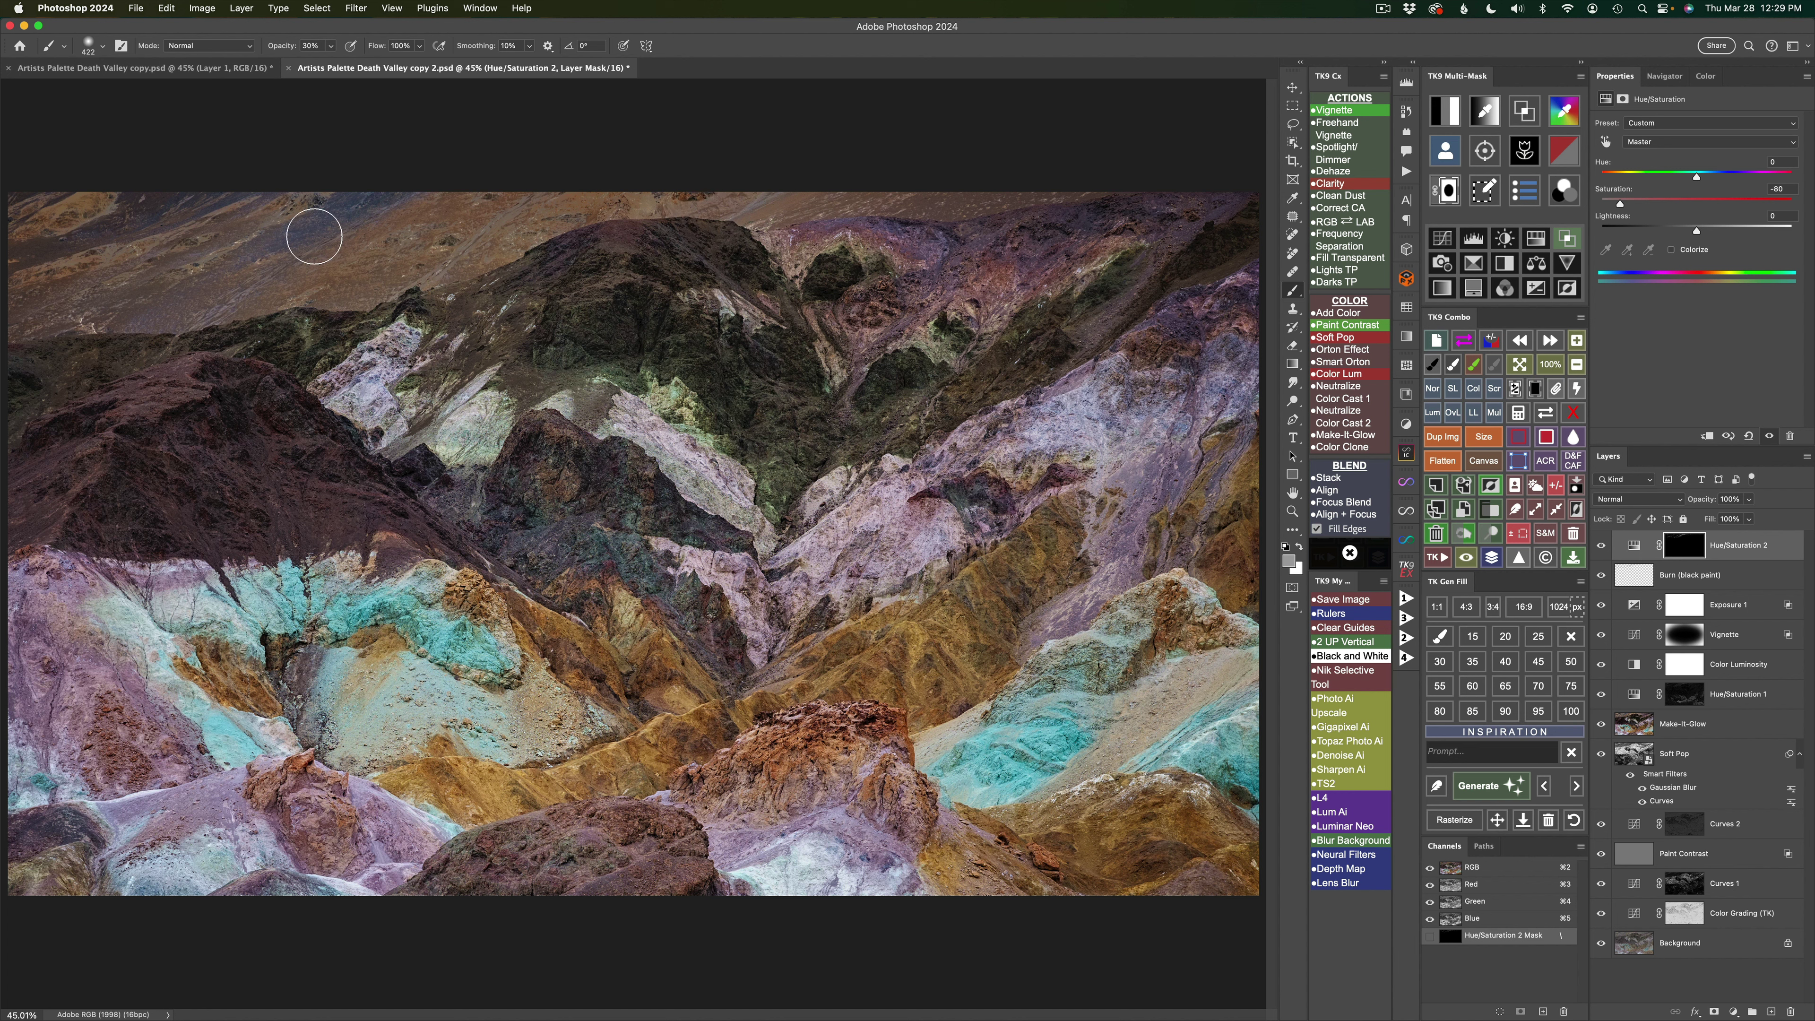
pyautogui.click(1609, 547)
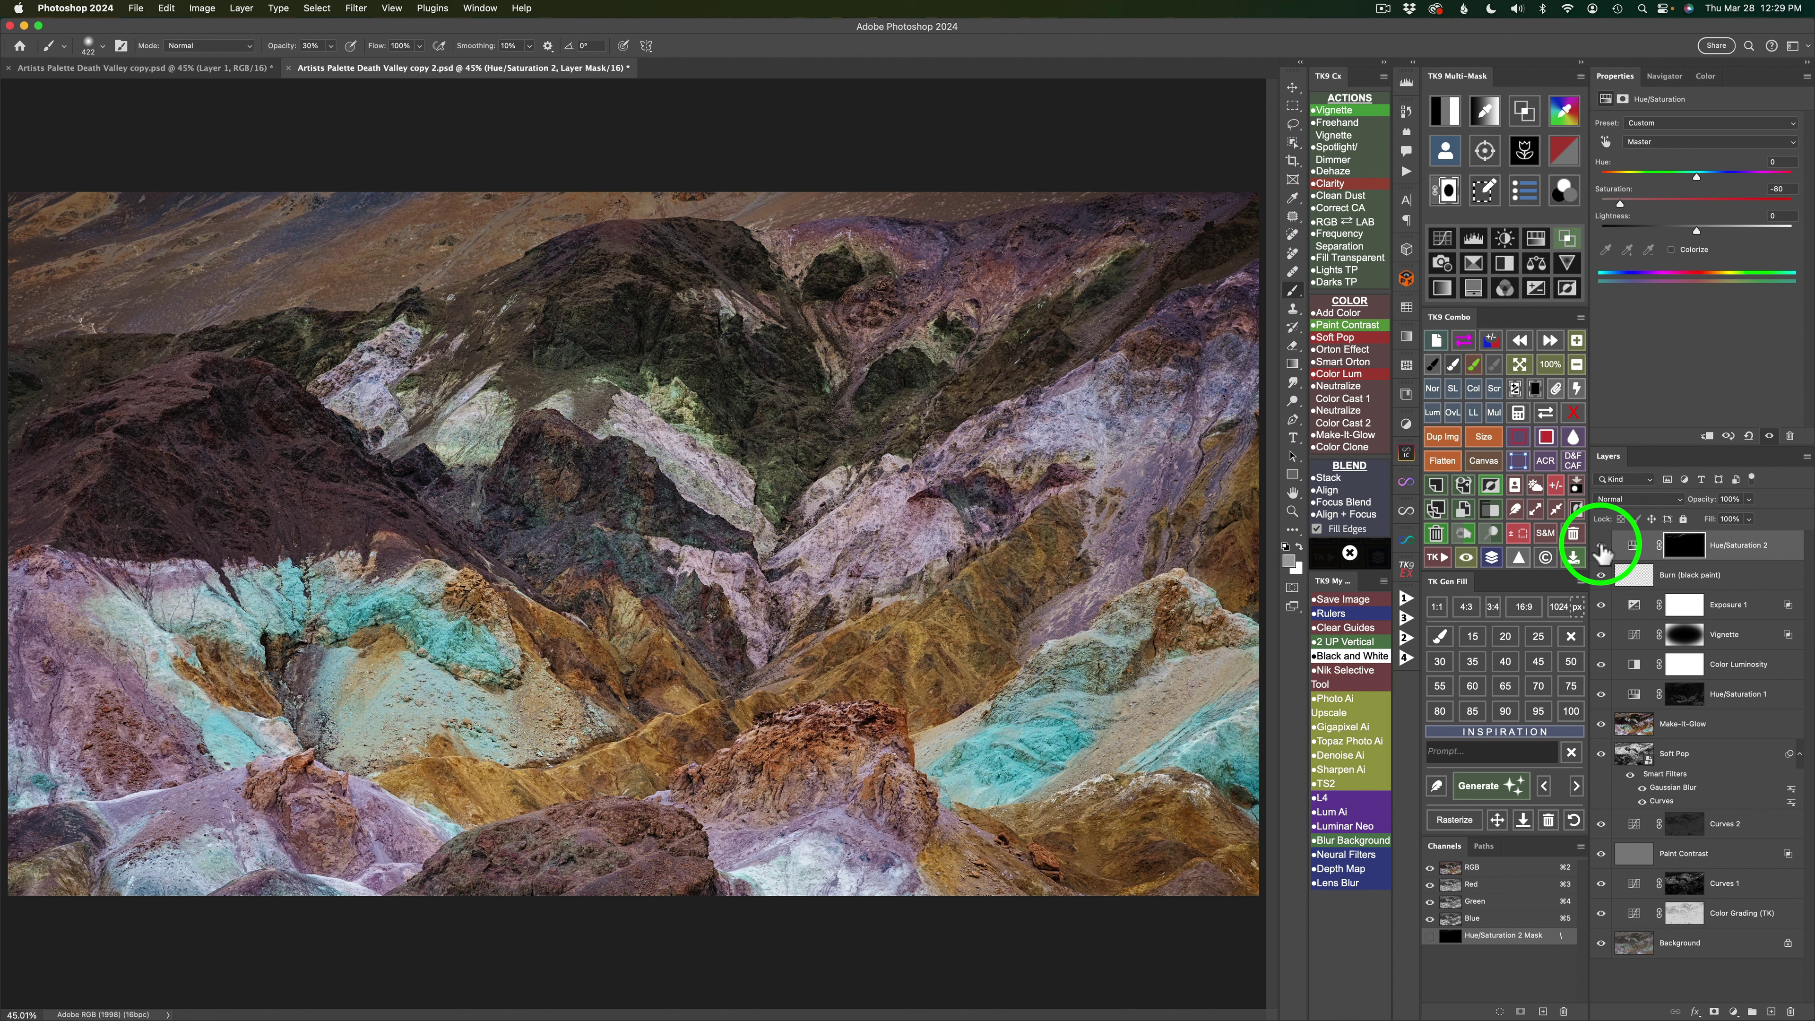
pyautogui.click(1601, 551)
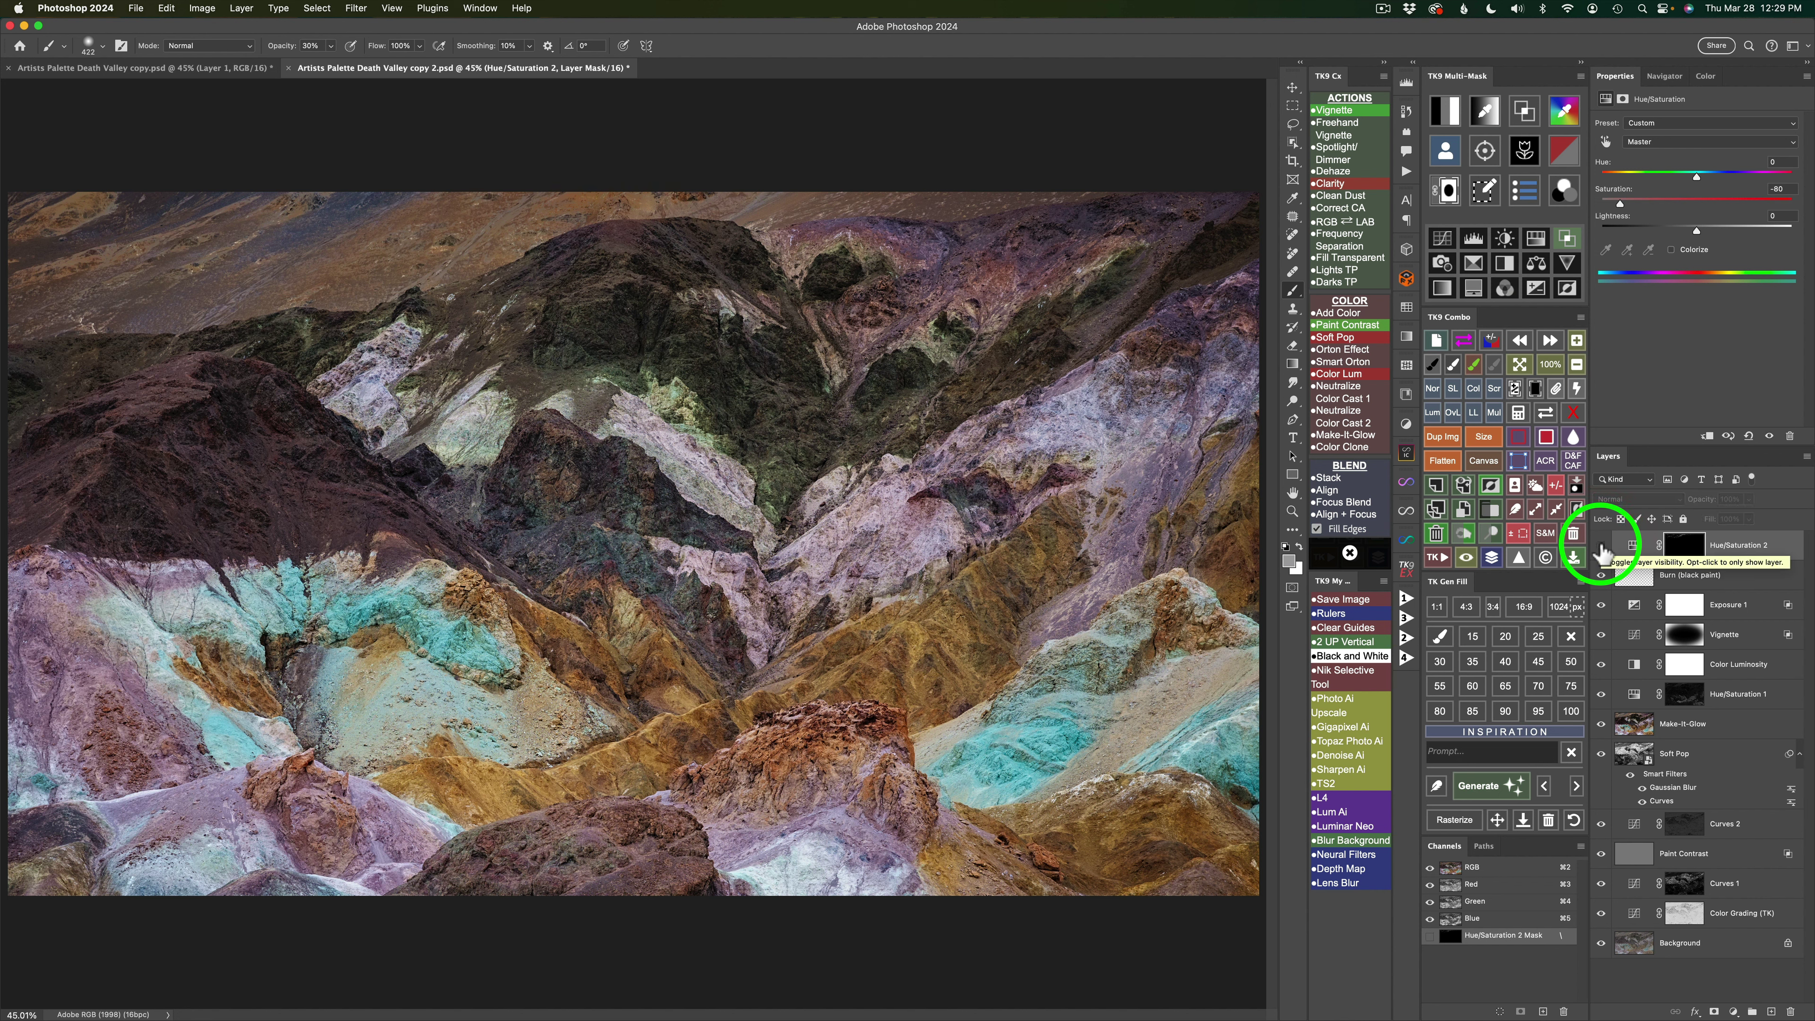
pyautogui.click(1600, 546)
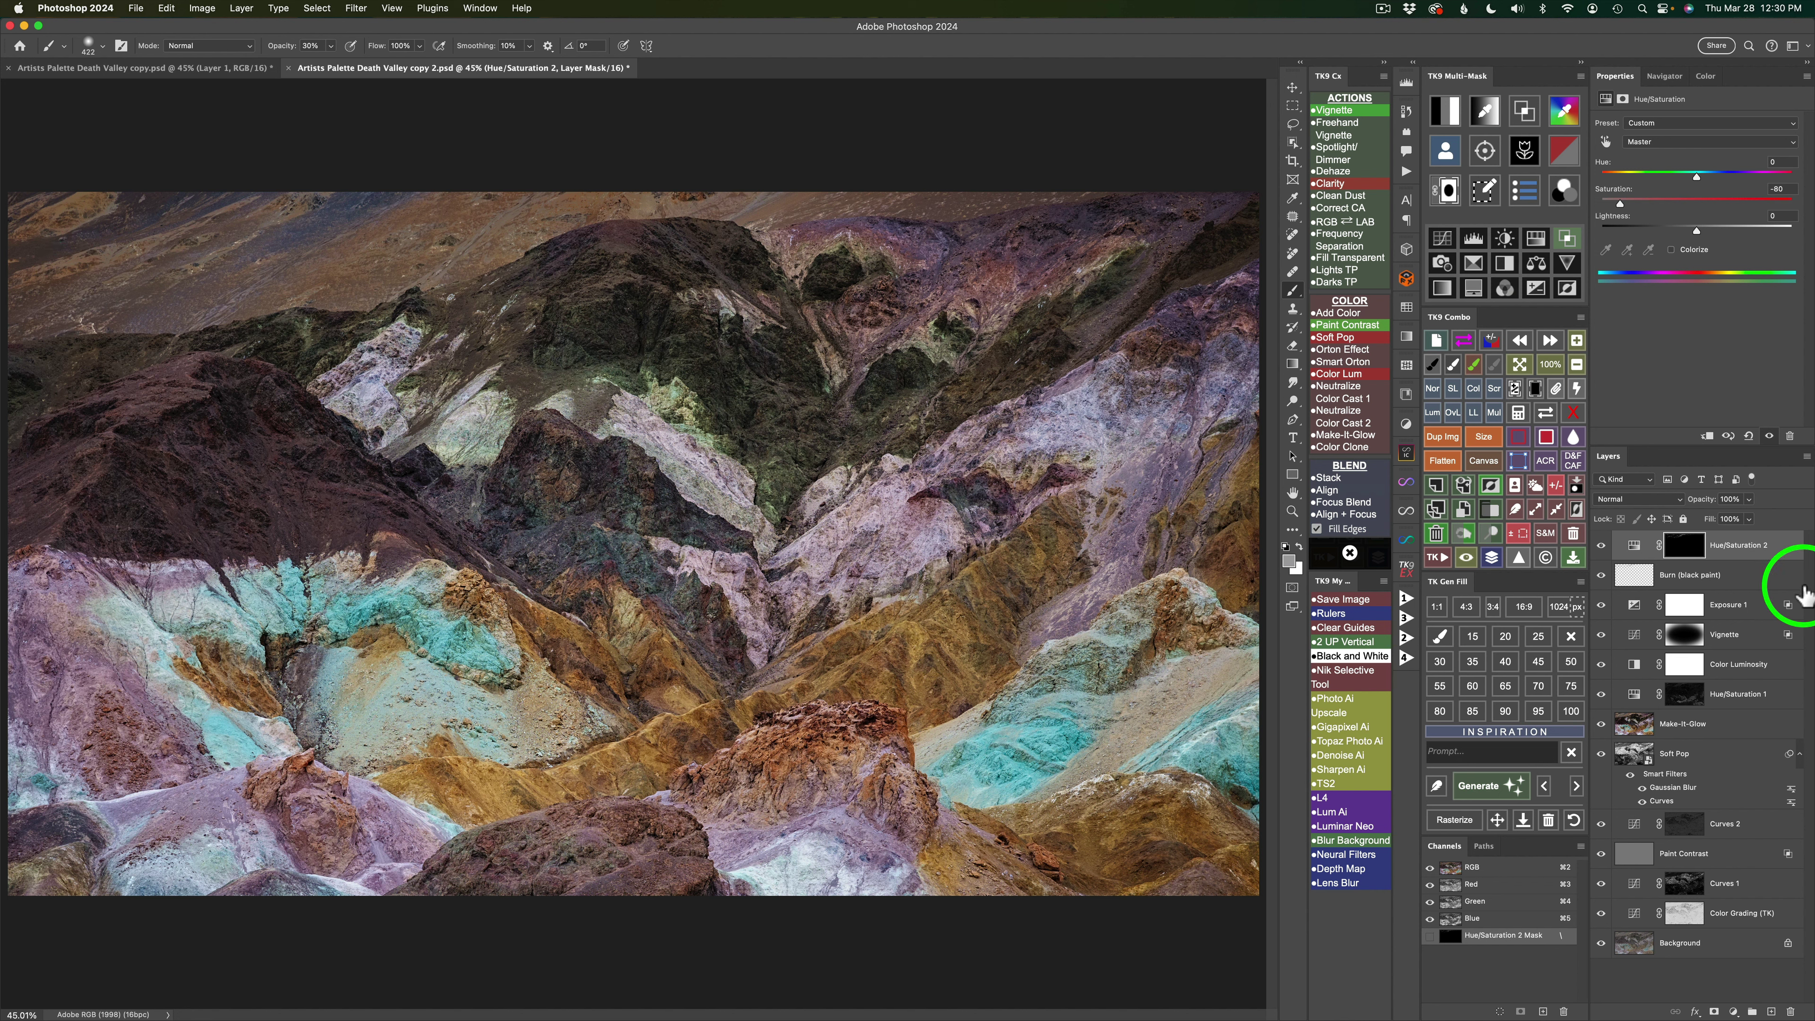
# Group the Hue/Saturation 2 and Burn (black paint) layers with a white layer mask and check the group's contents.
pyautogui.press('v')
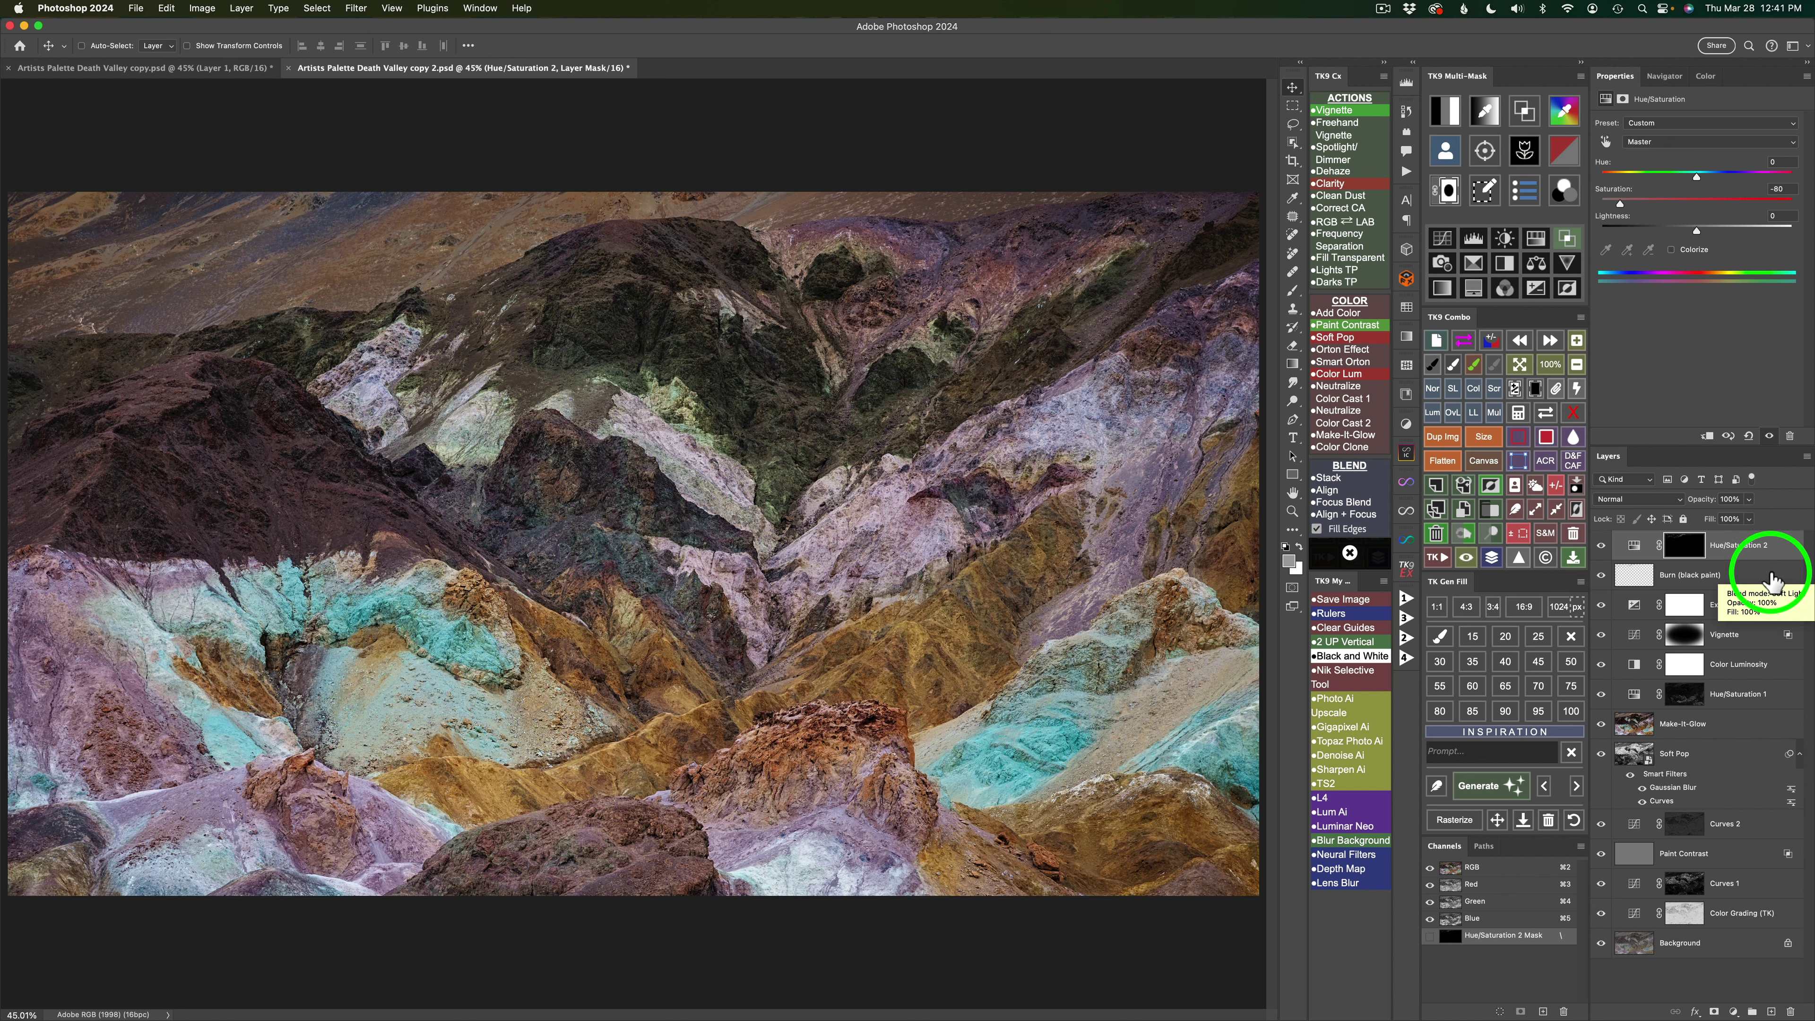
pyautogui.keyDown('super'); pyautogui.click(1768, 574); pyautogui.keyUp('super')
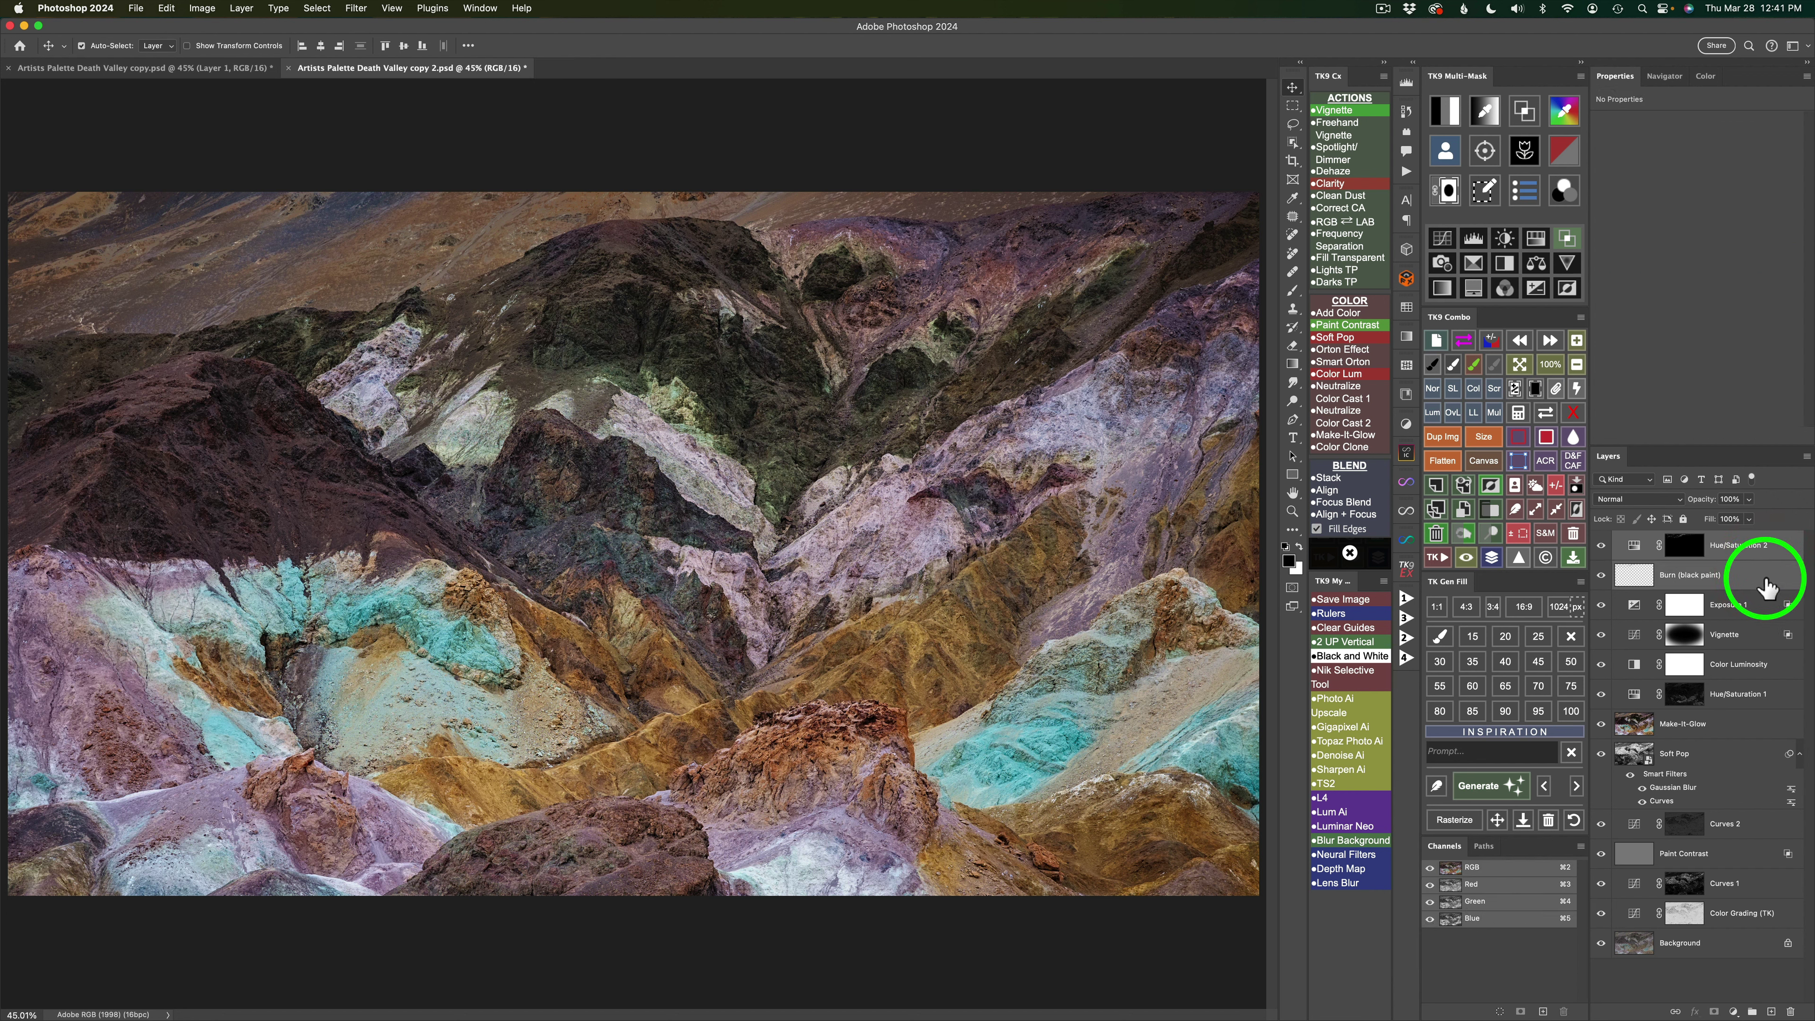
pyautogui.click(1494, 508)
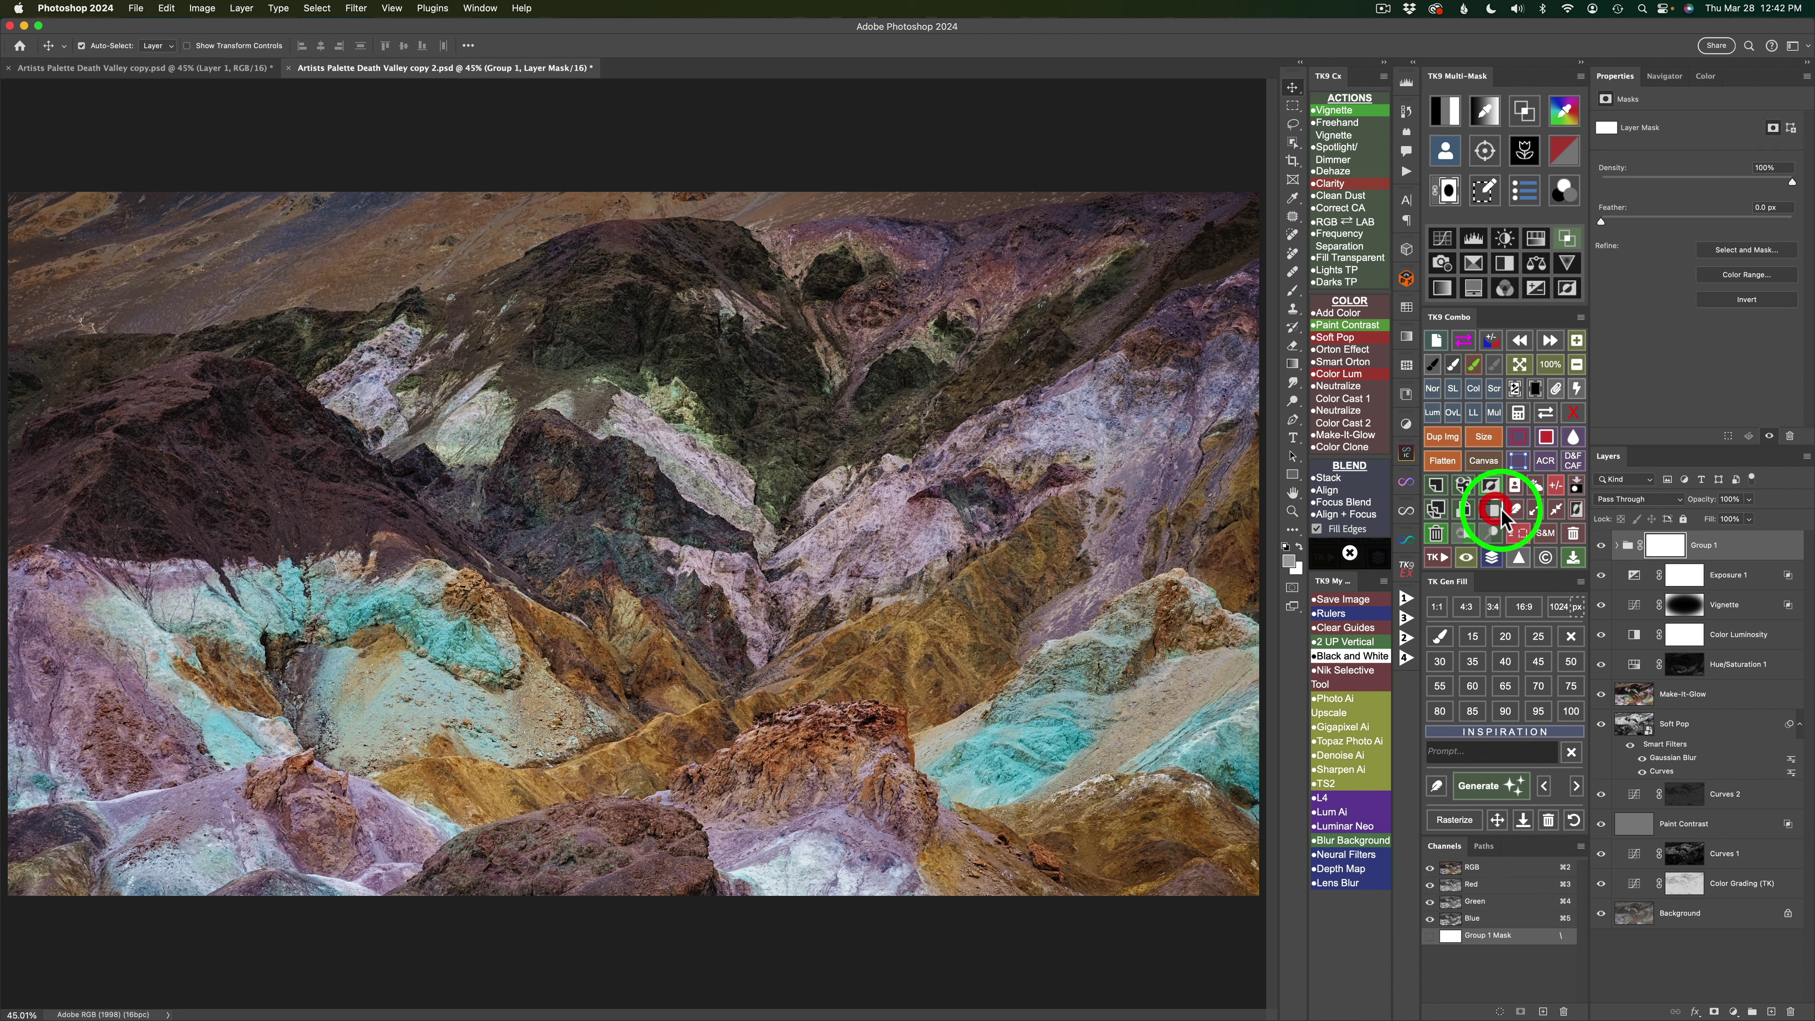
pyautogui.click(1617, 545)
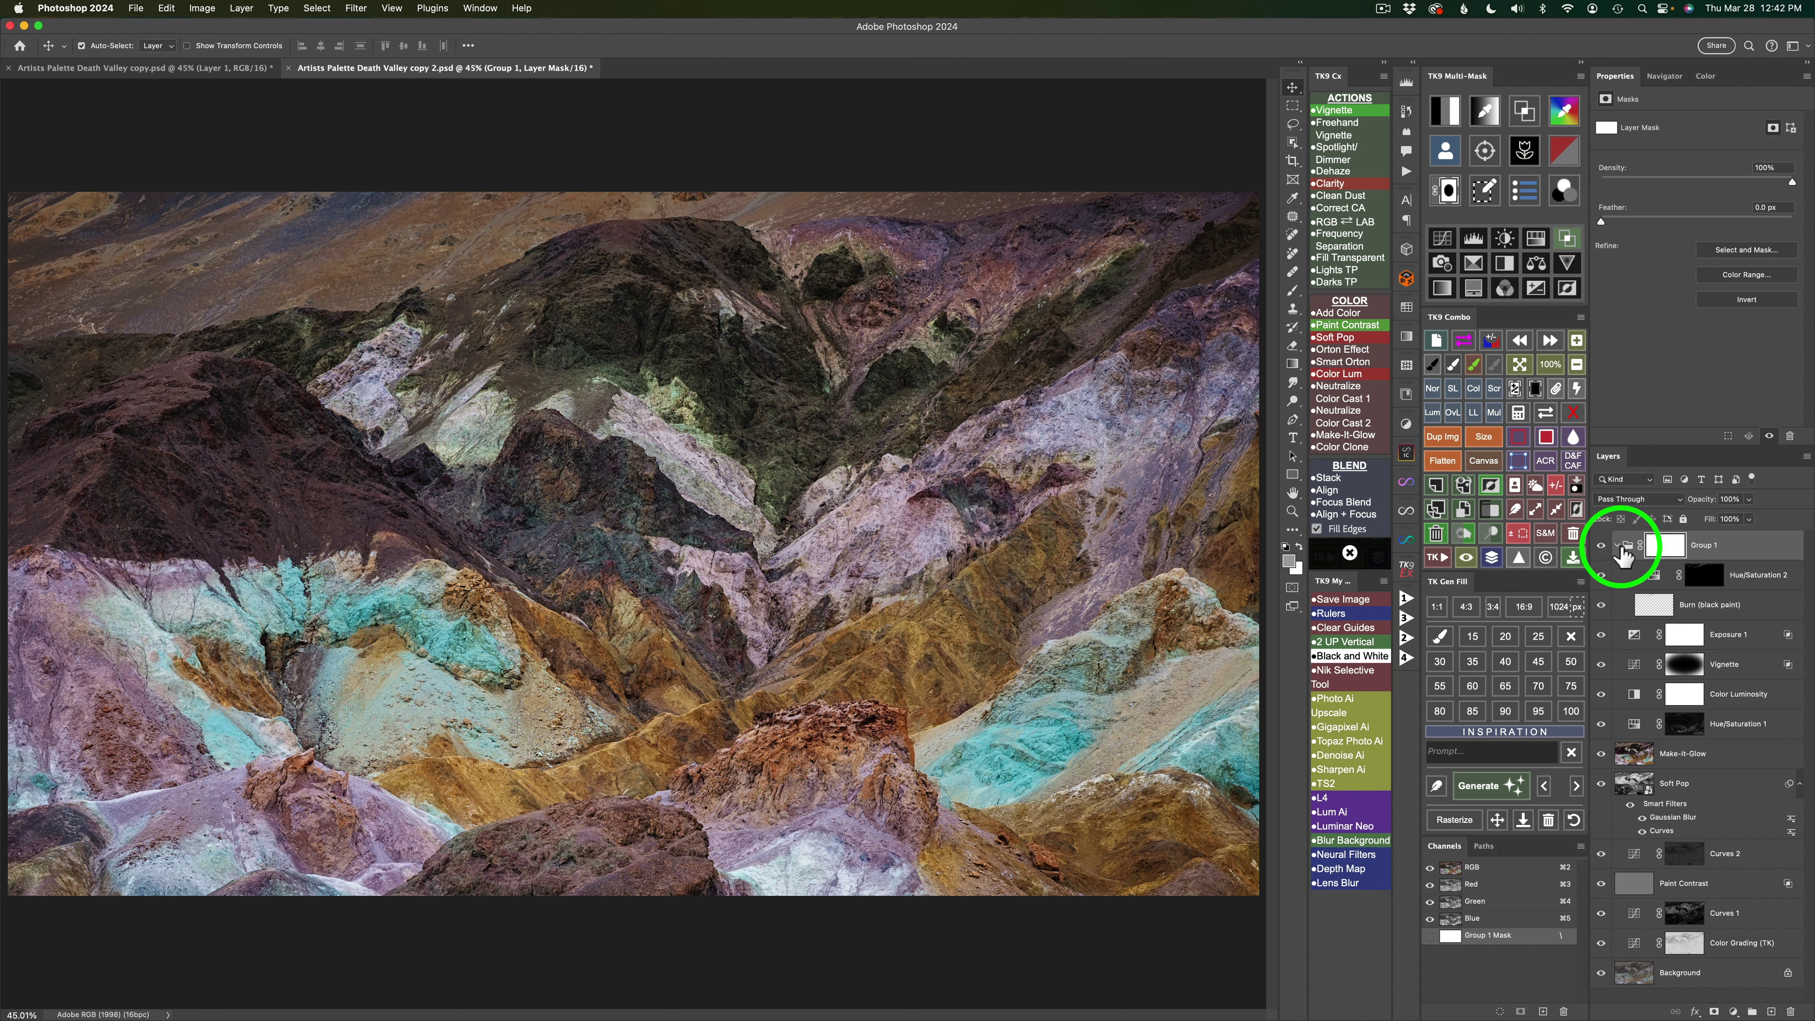
pyautogui.click(1618, 547)
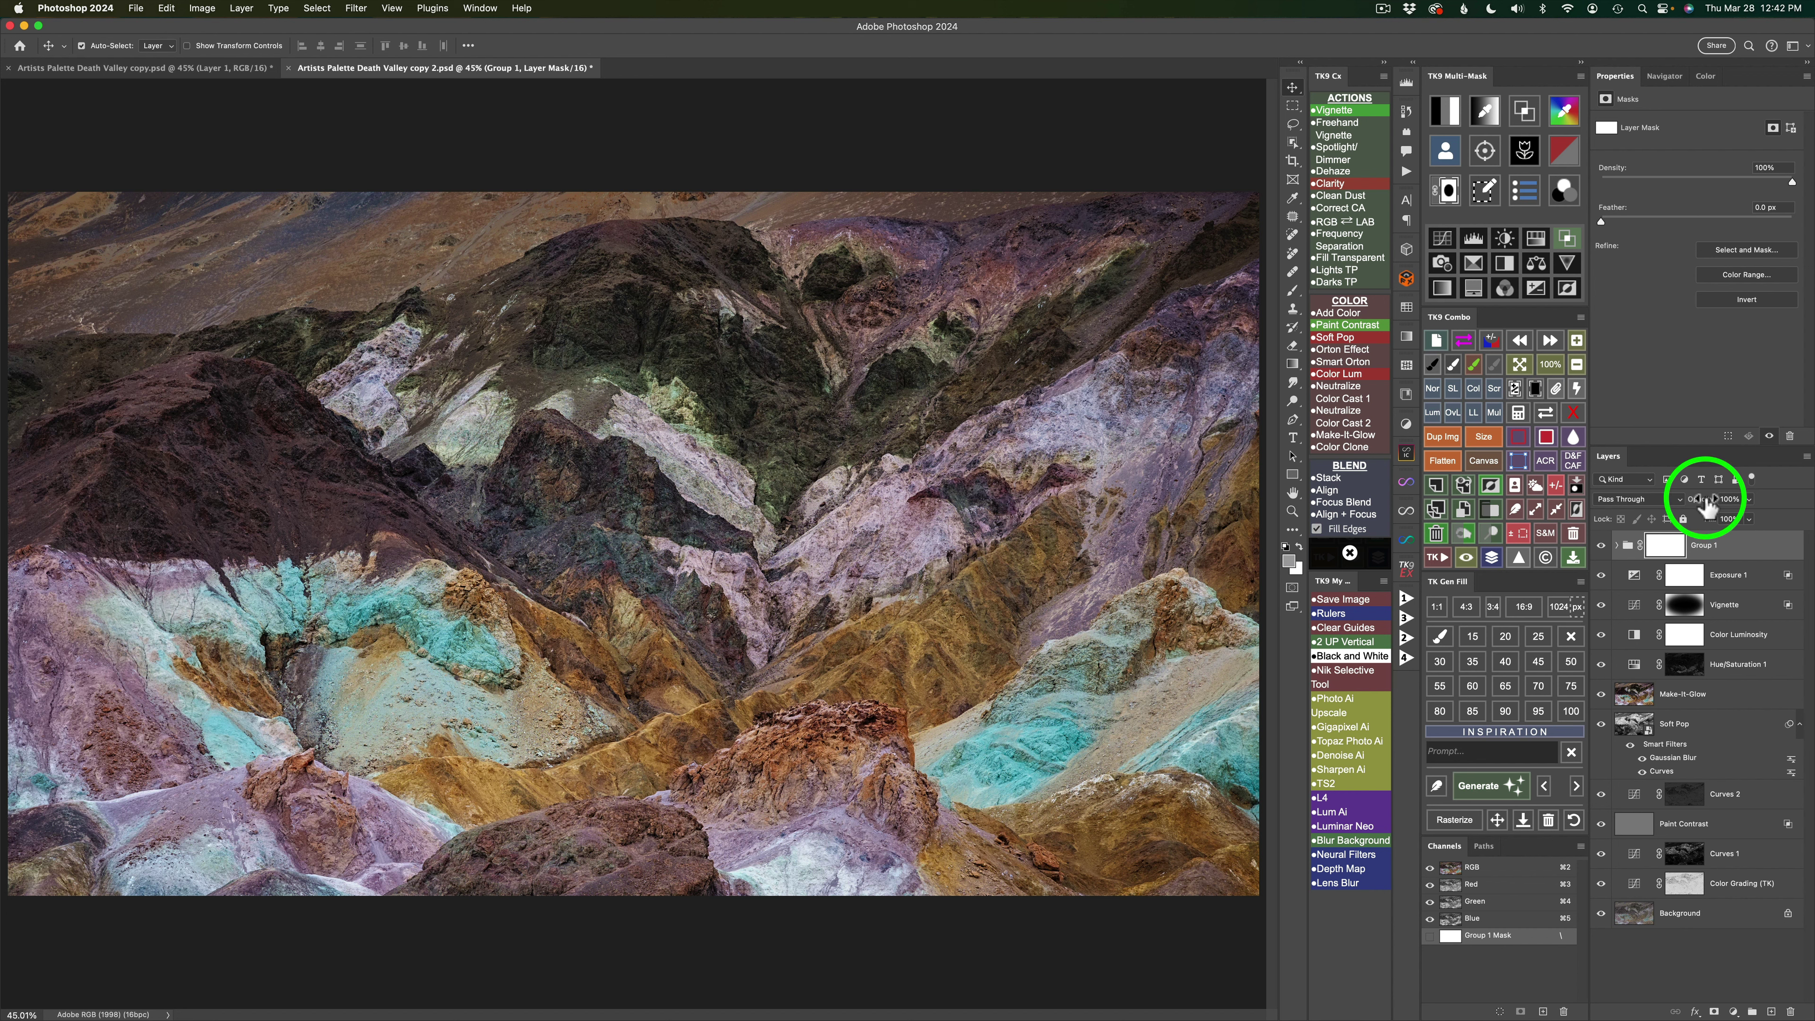
# Lower the opacity of Group 1 to 60% and compare the image with and without the group.
pyautogui.moveTo(1707, 506); pyautogui.dragTo(1297, 493)
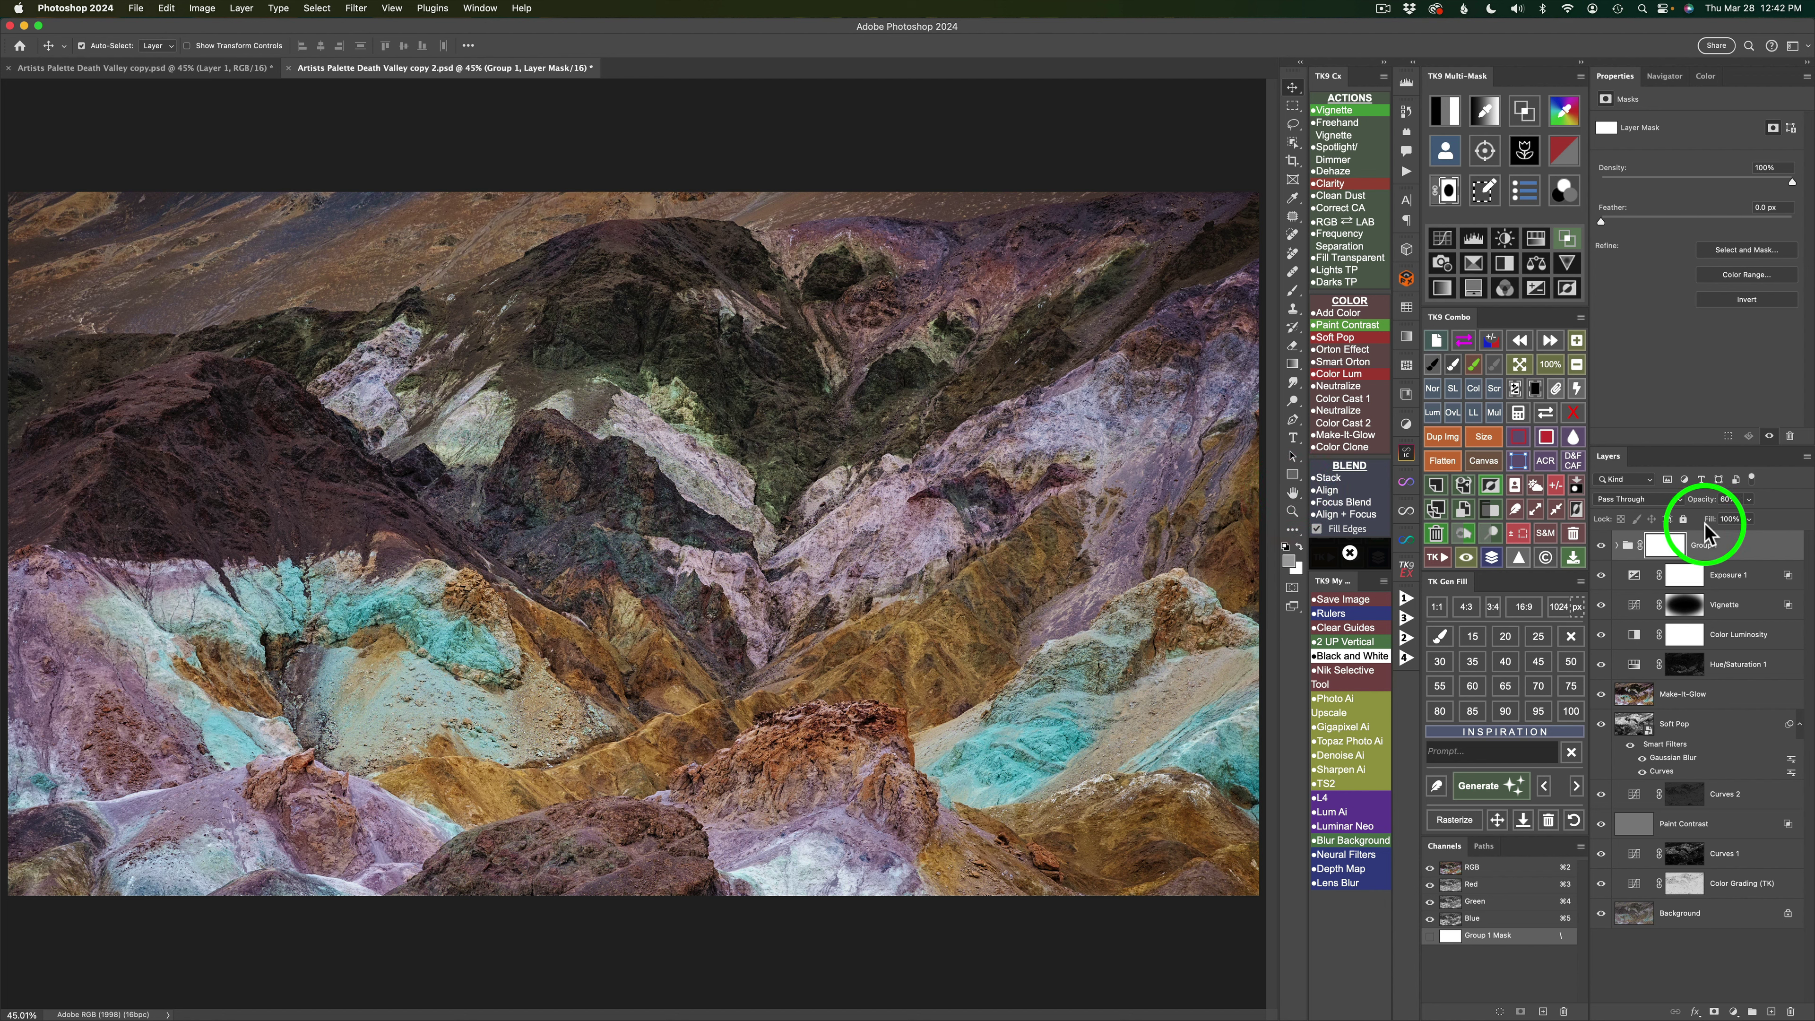
pyautogui.click(1602, 546)
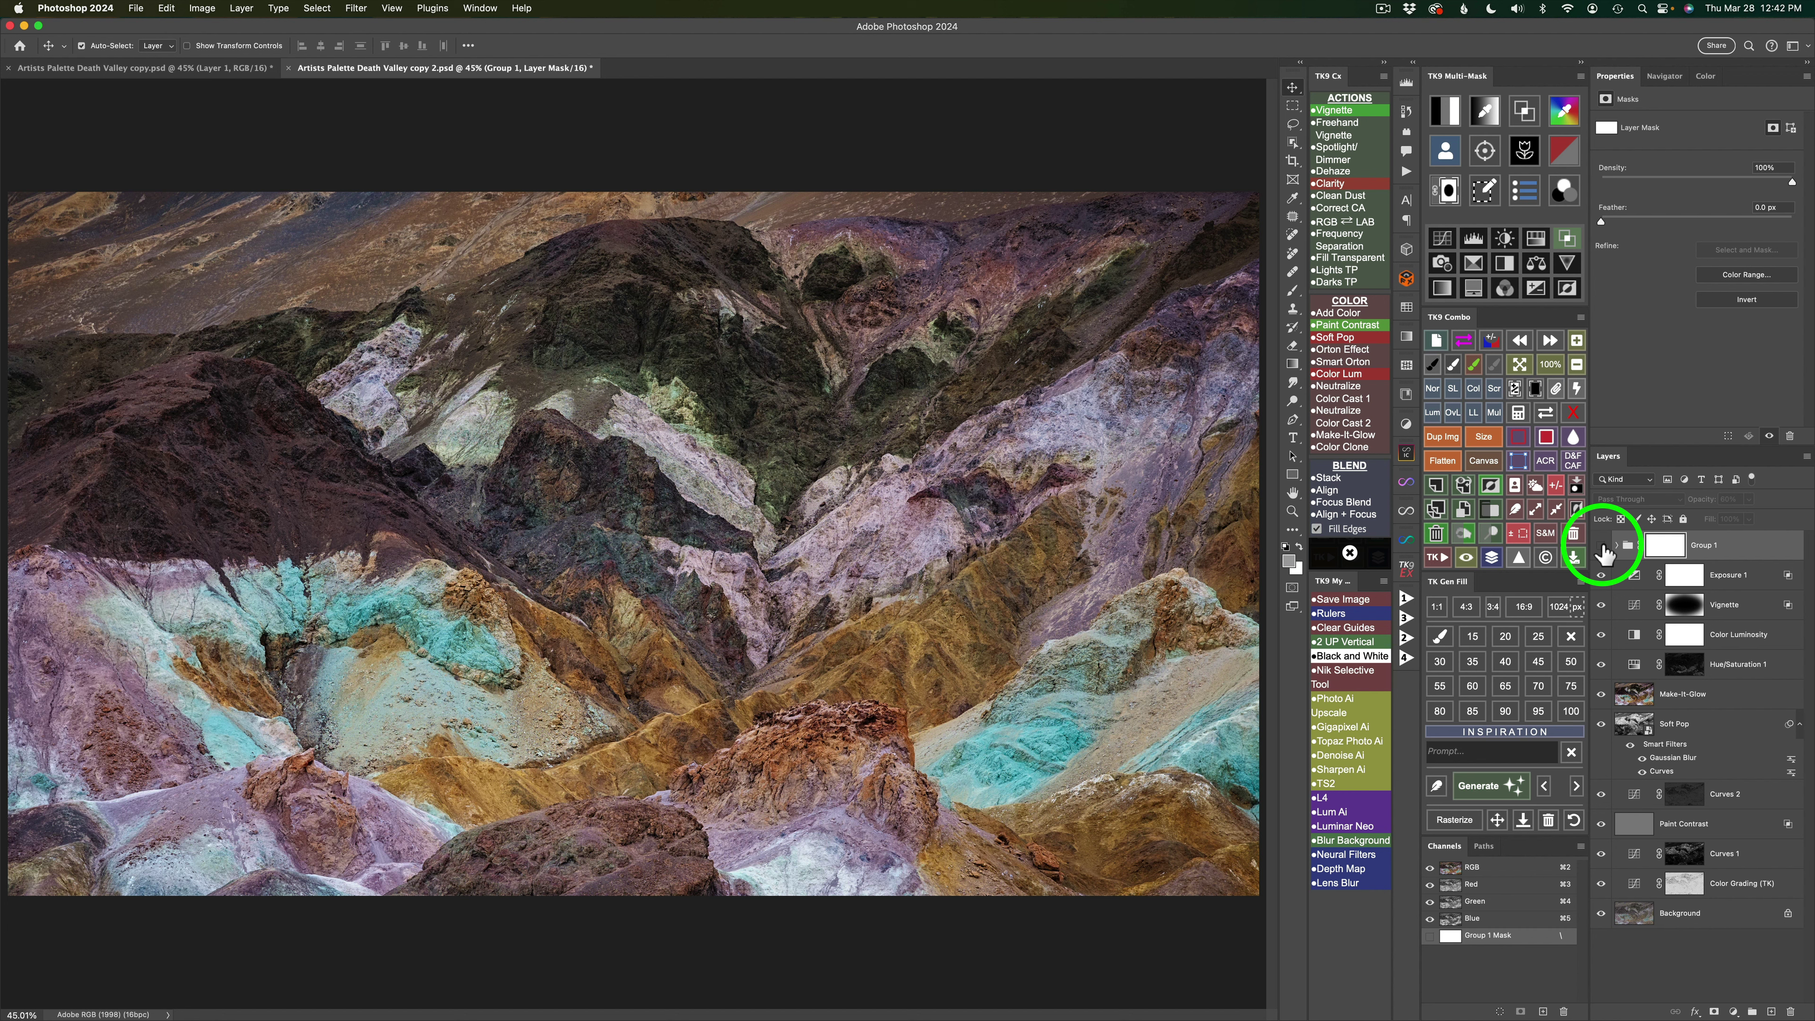
pyautogui.click(1602, 546)
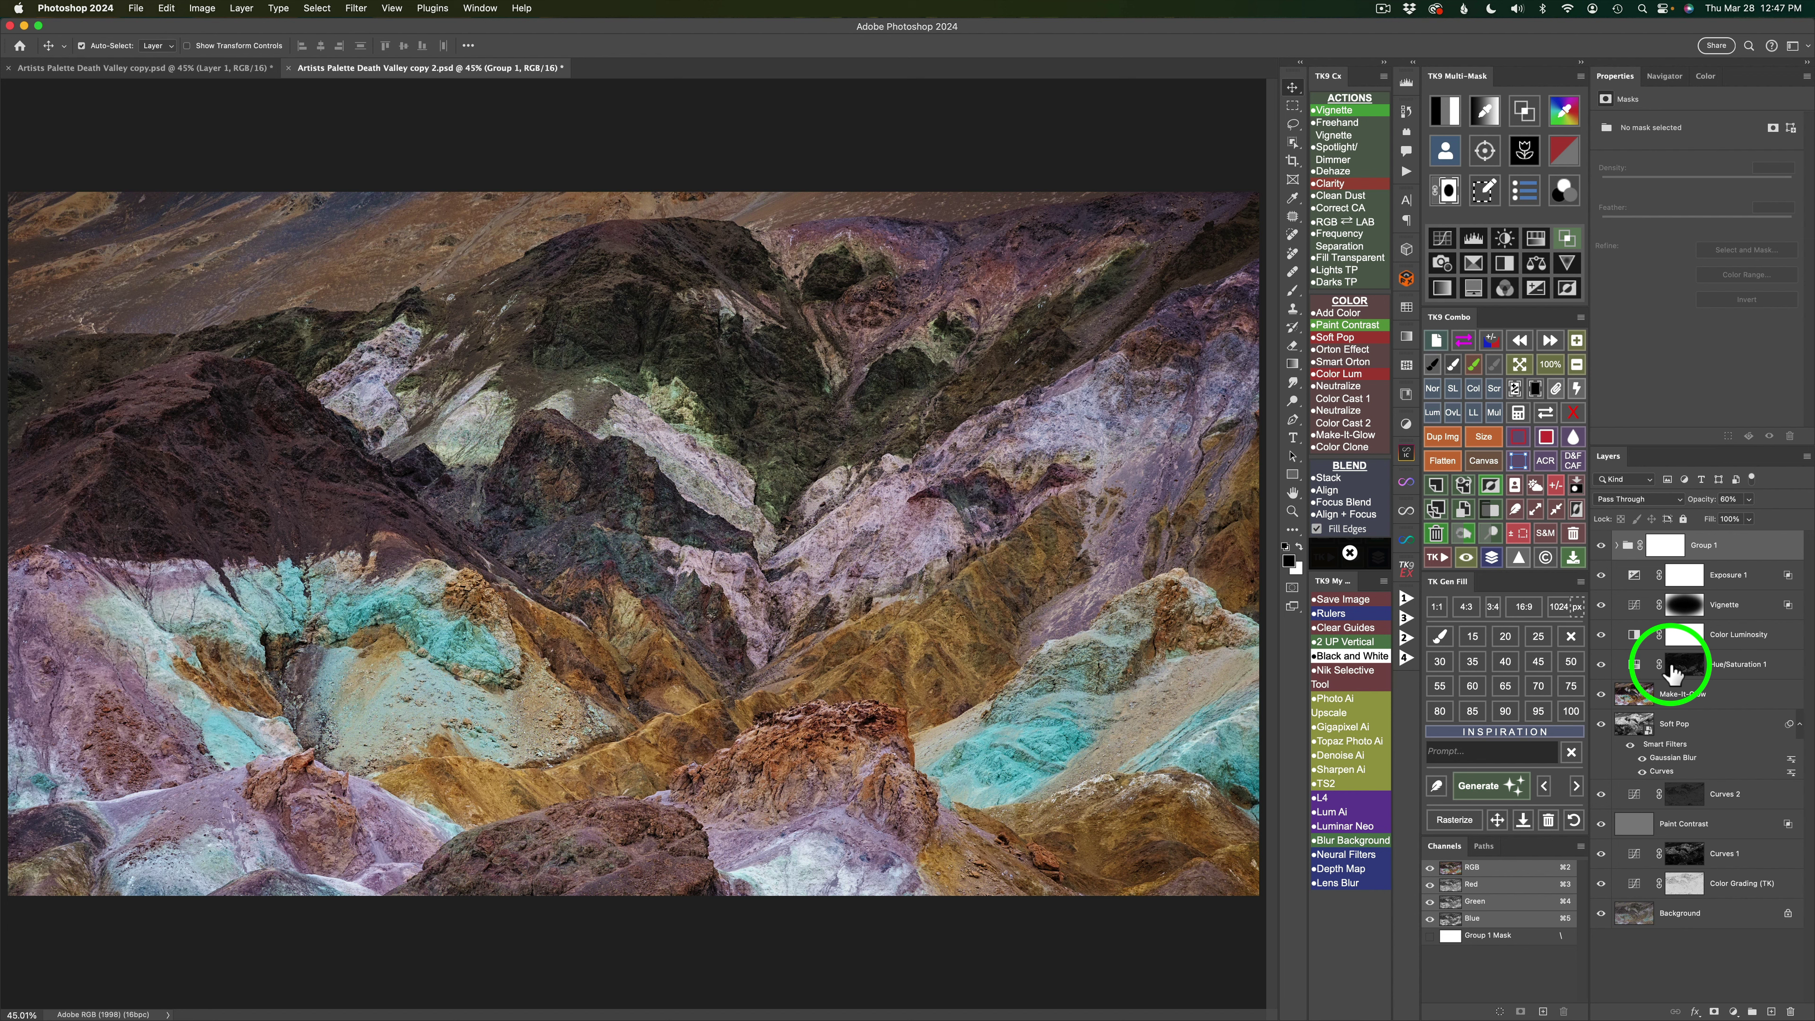
# Add a Curves adjustment layer through a Midtones 1 luminosity mask and set its blend mode to Screen.
pyautogui.click(1449, 113)
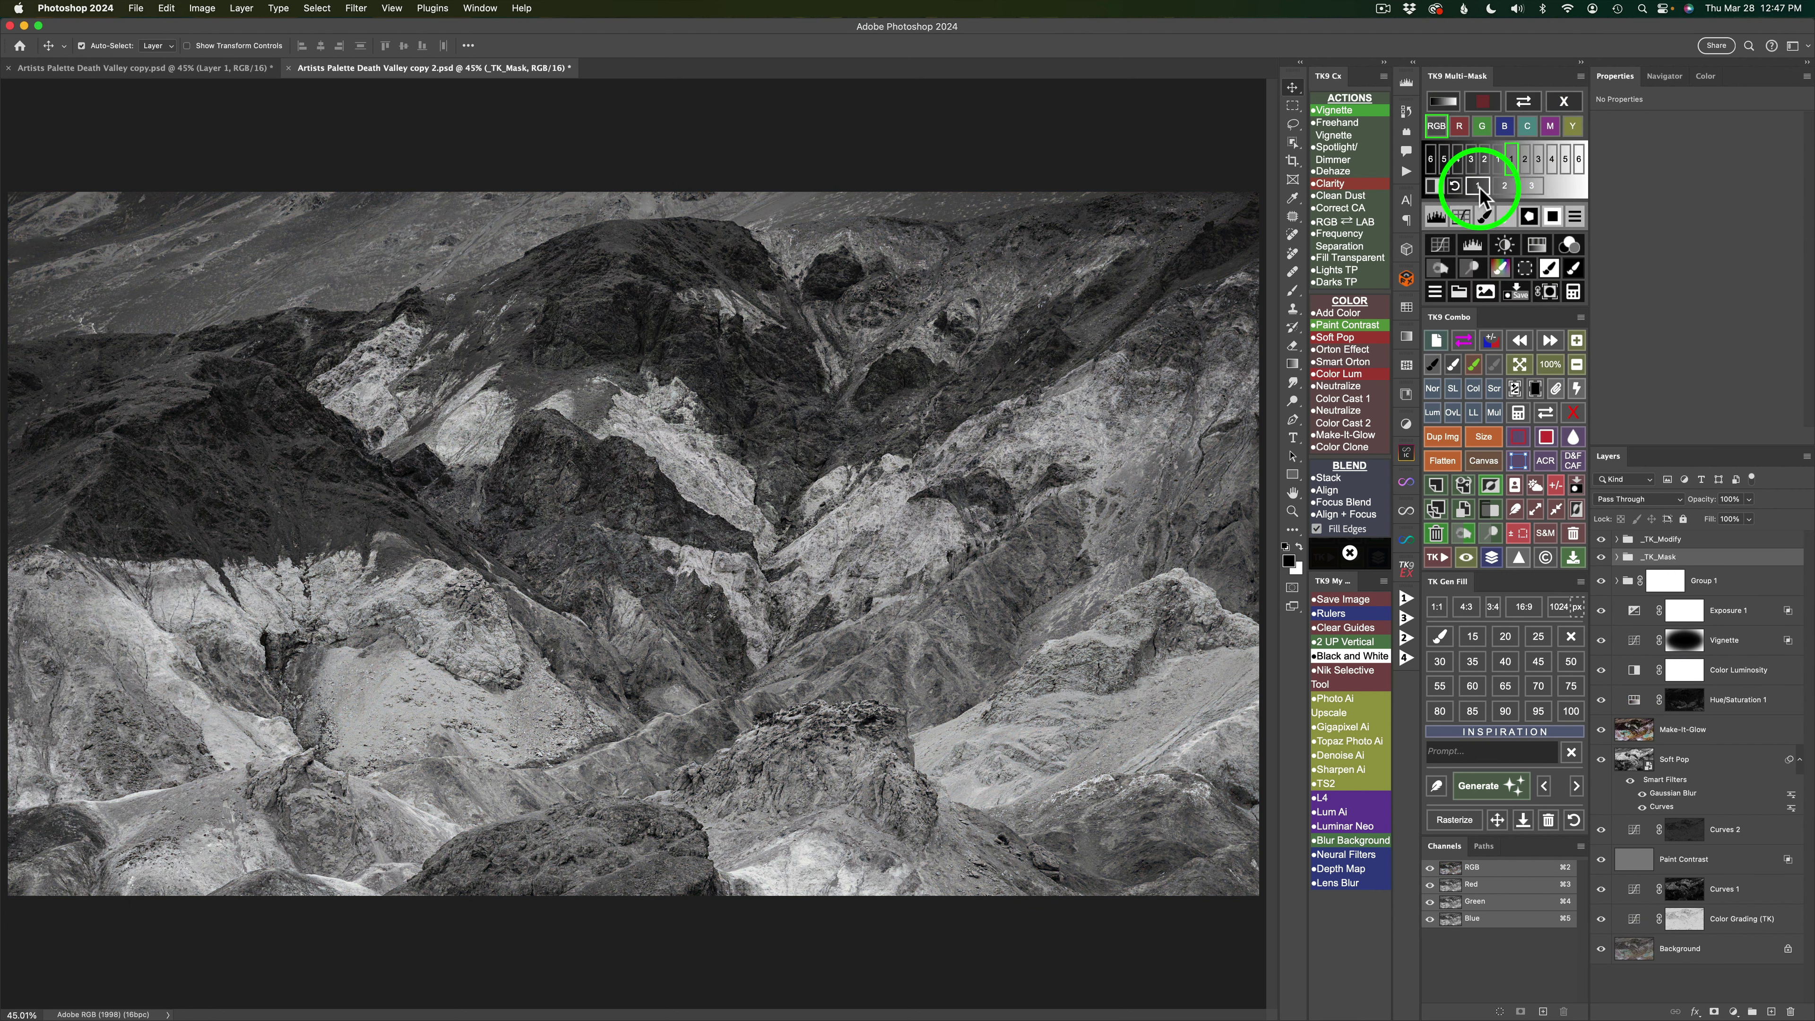
pyautogui.click(1479, 186)
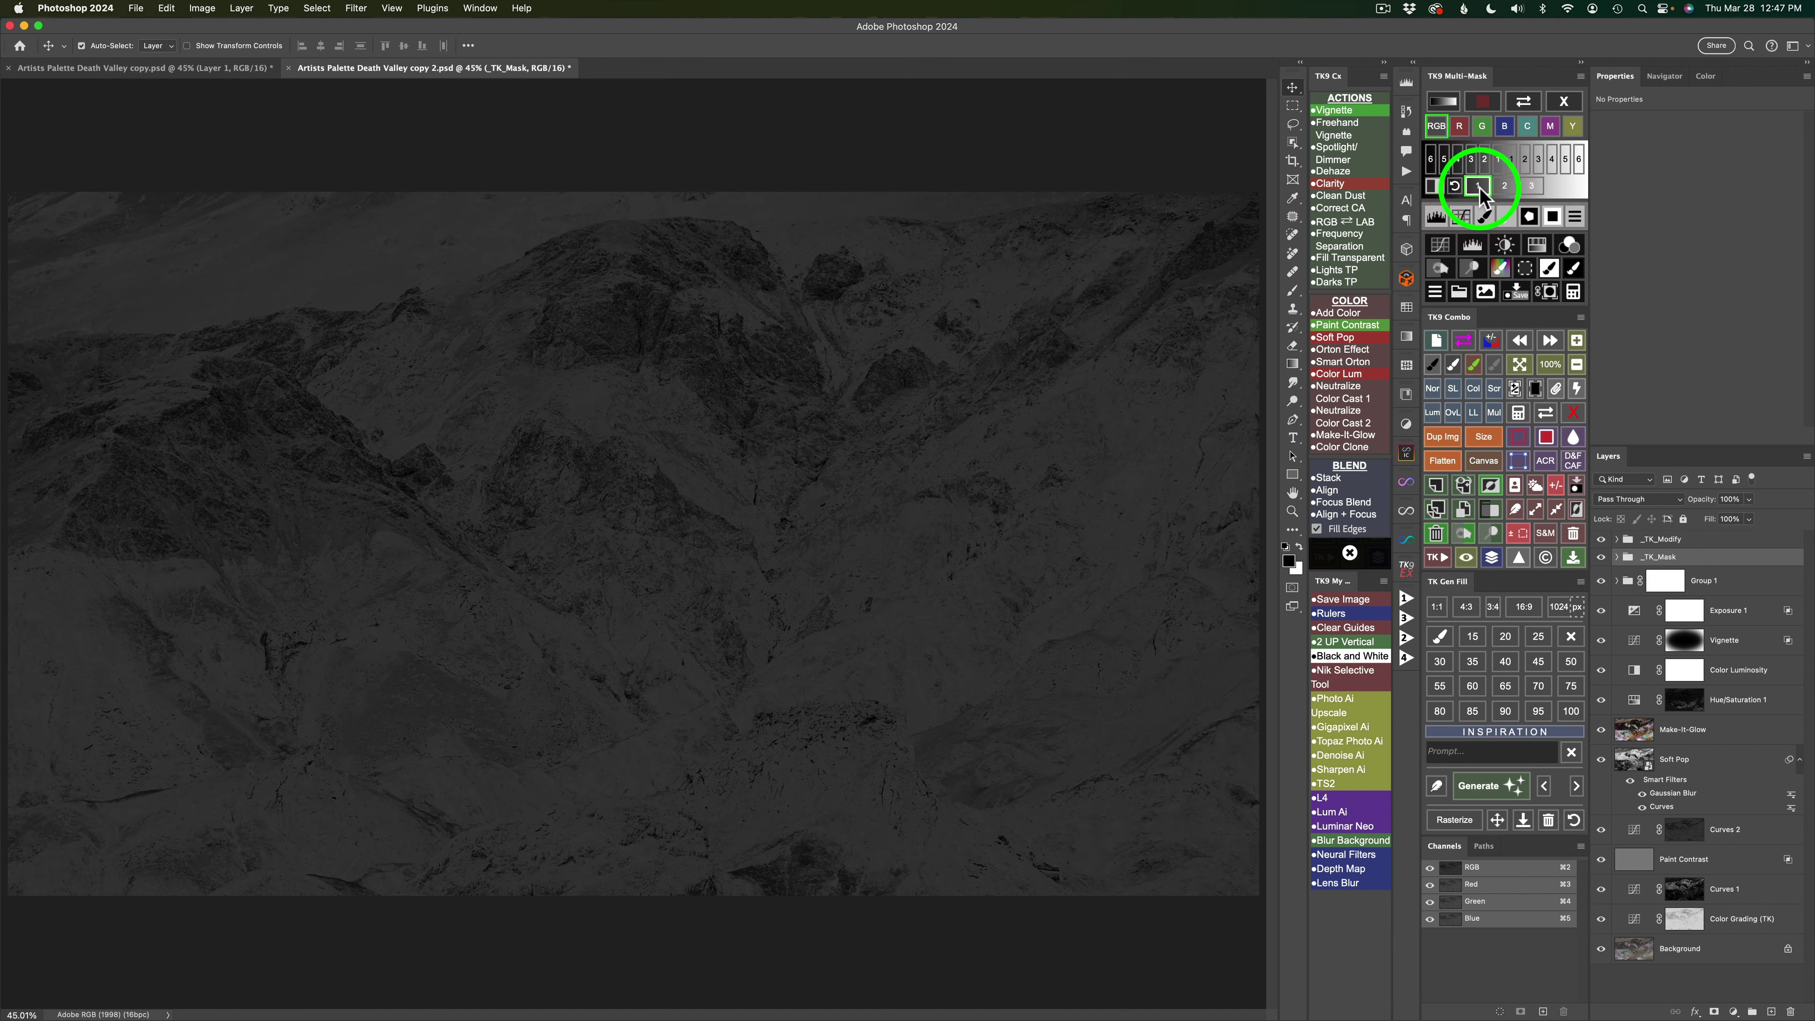
pyautogui.click(1444, 242)
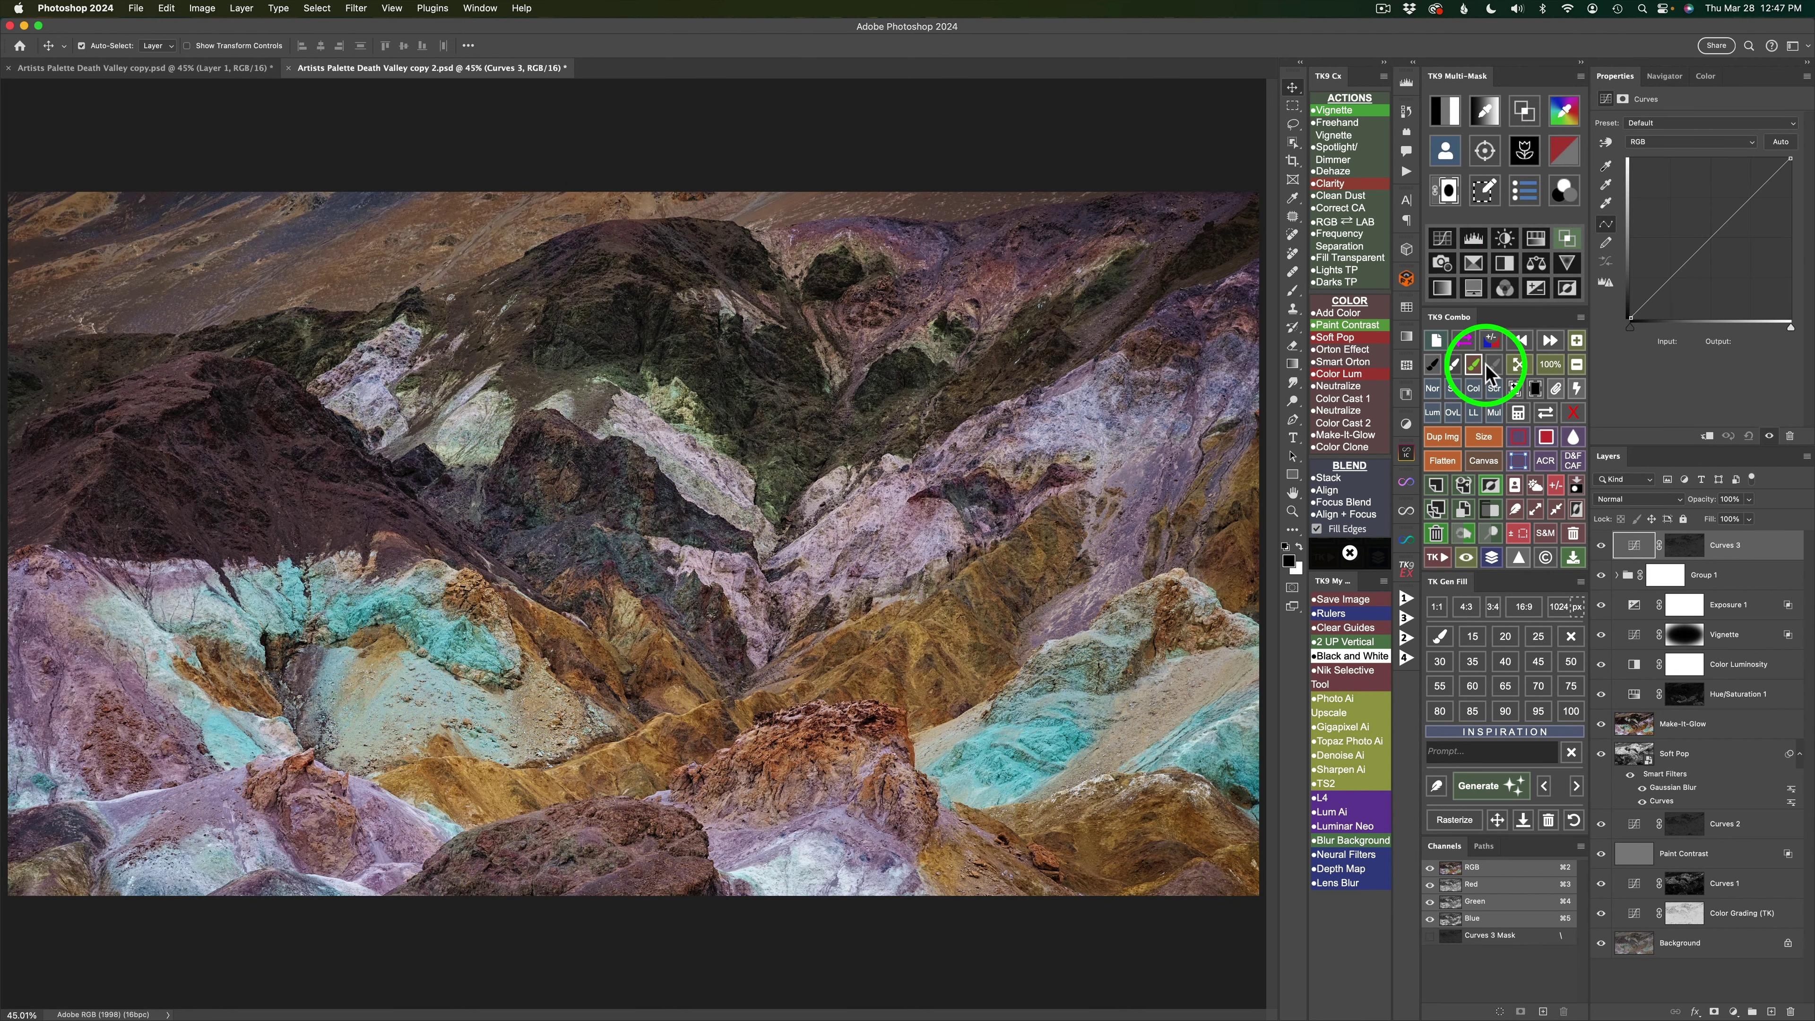
pyautogui.click(1495, 390)
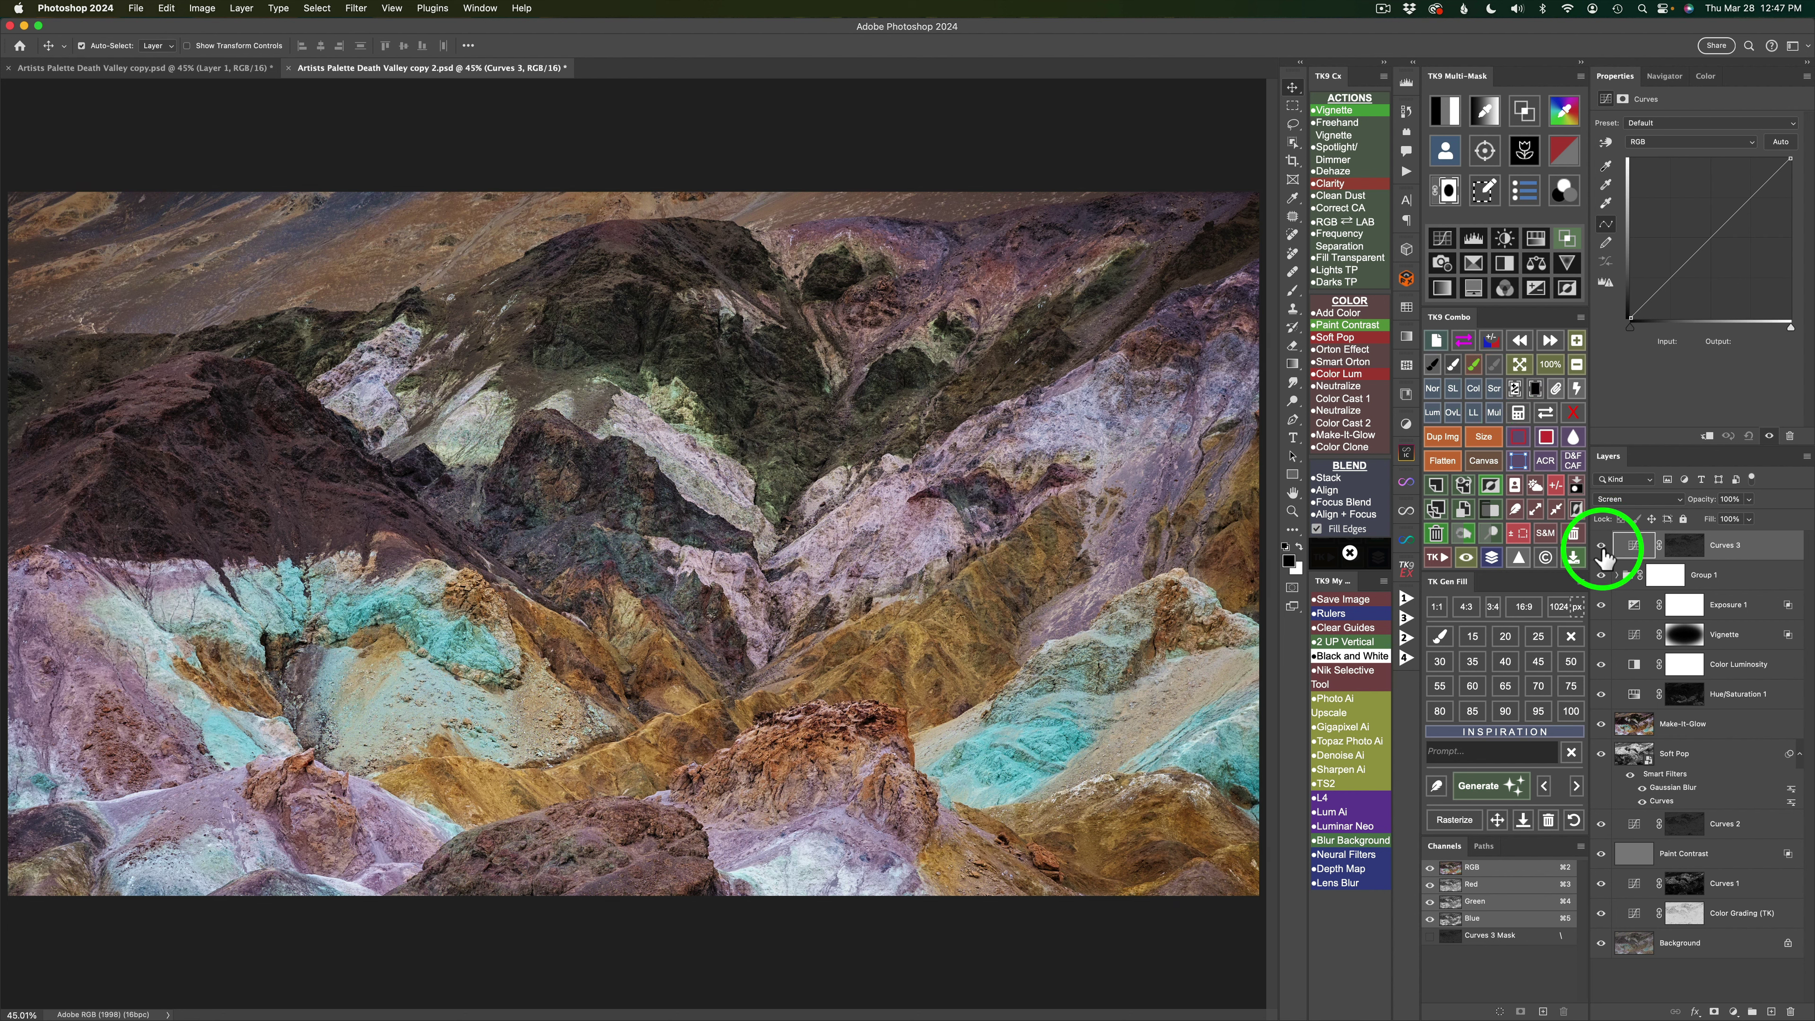
# Compare the fully edited image with the original Background layer.
pyautogui.click(1489, 558)
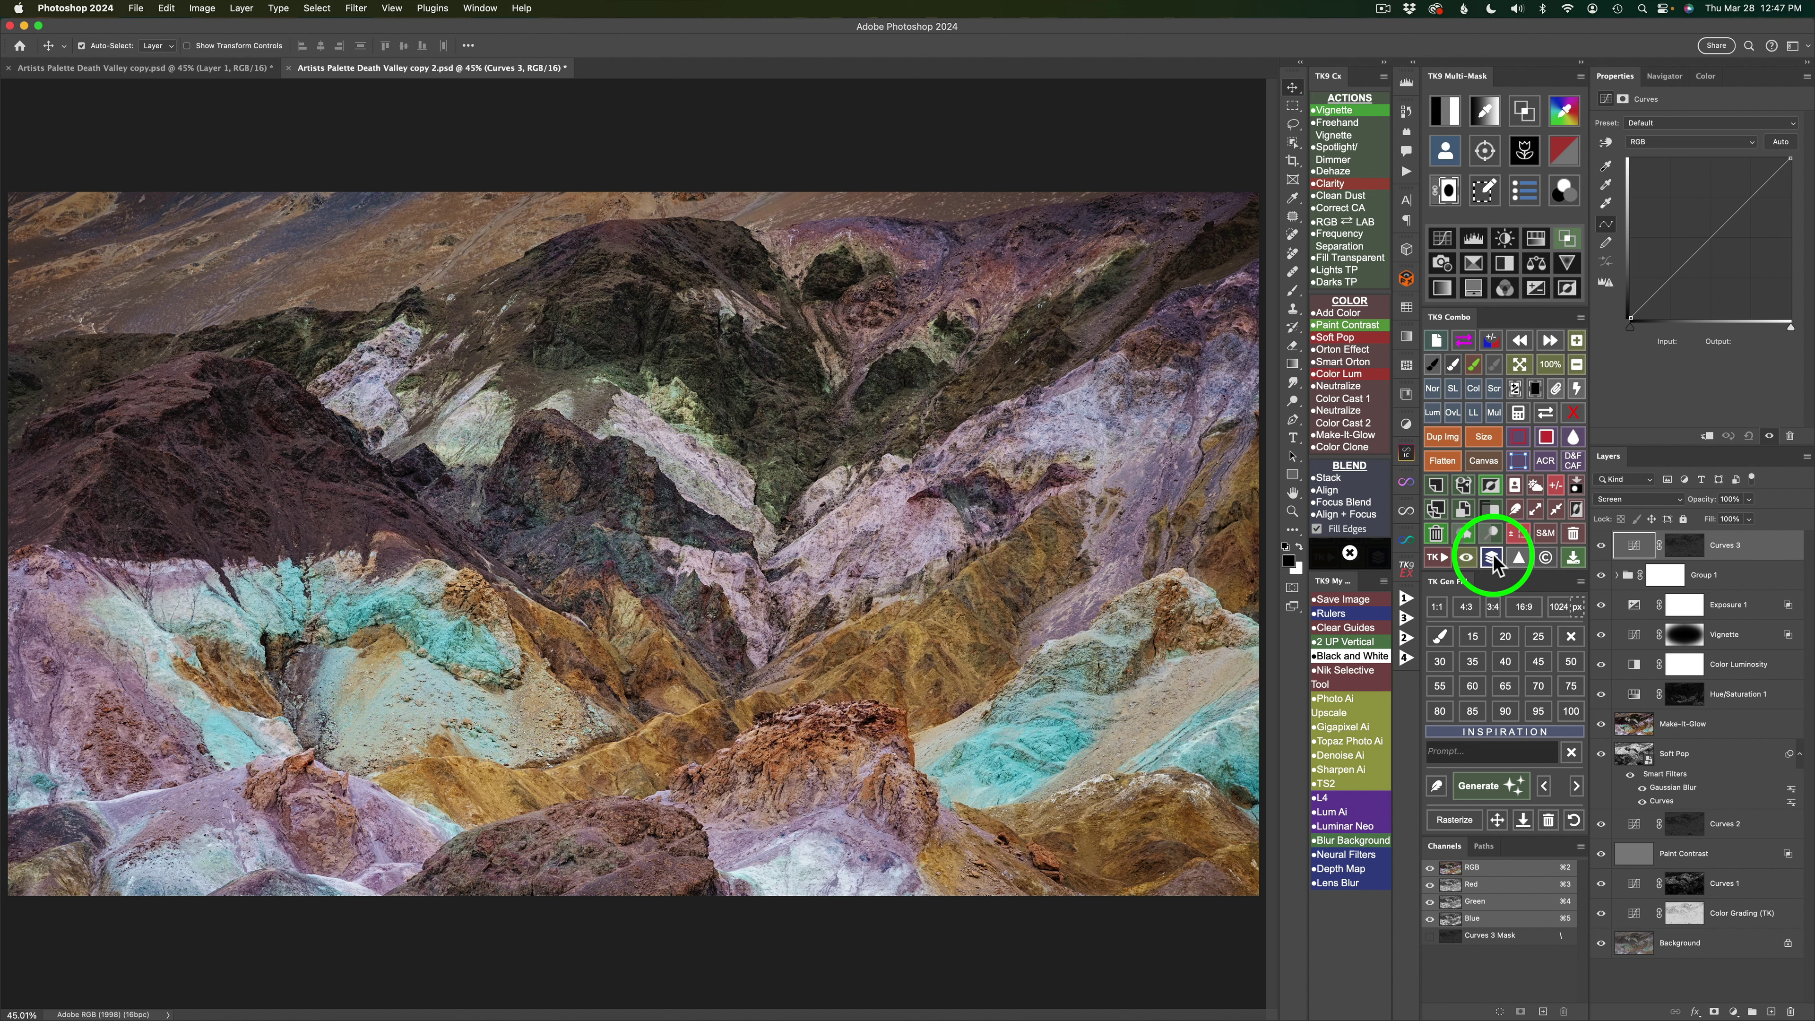
pyautogui.click(1492, 559)
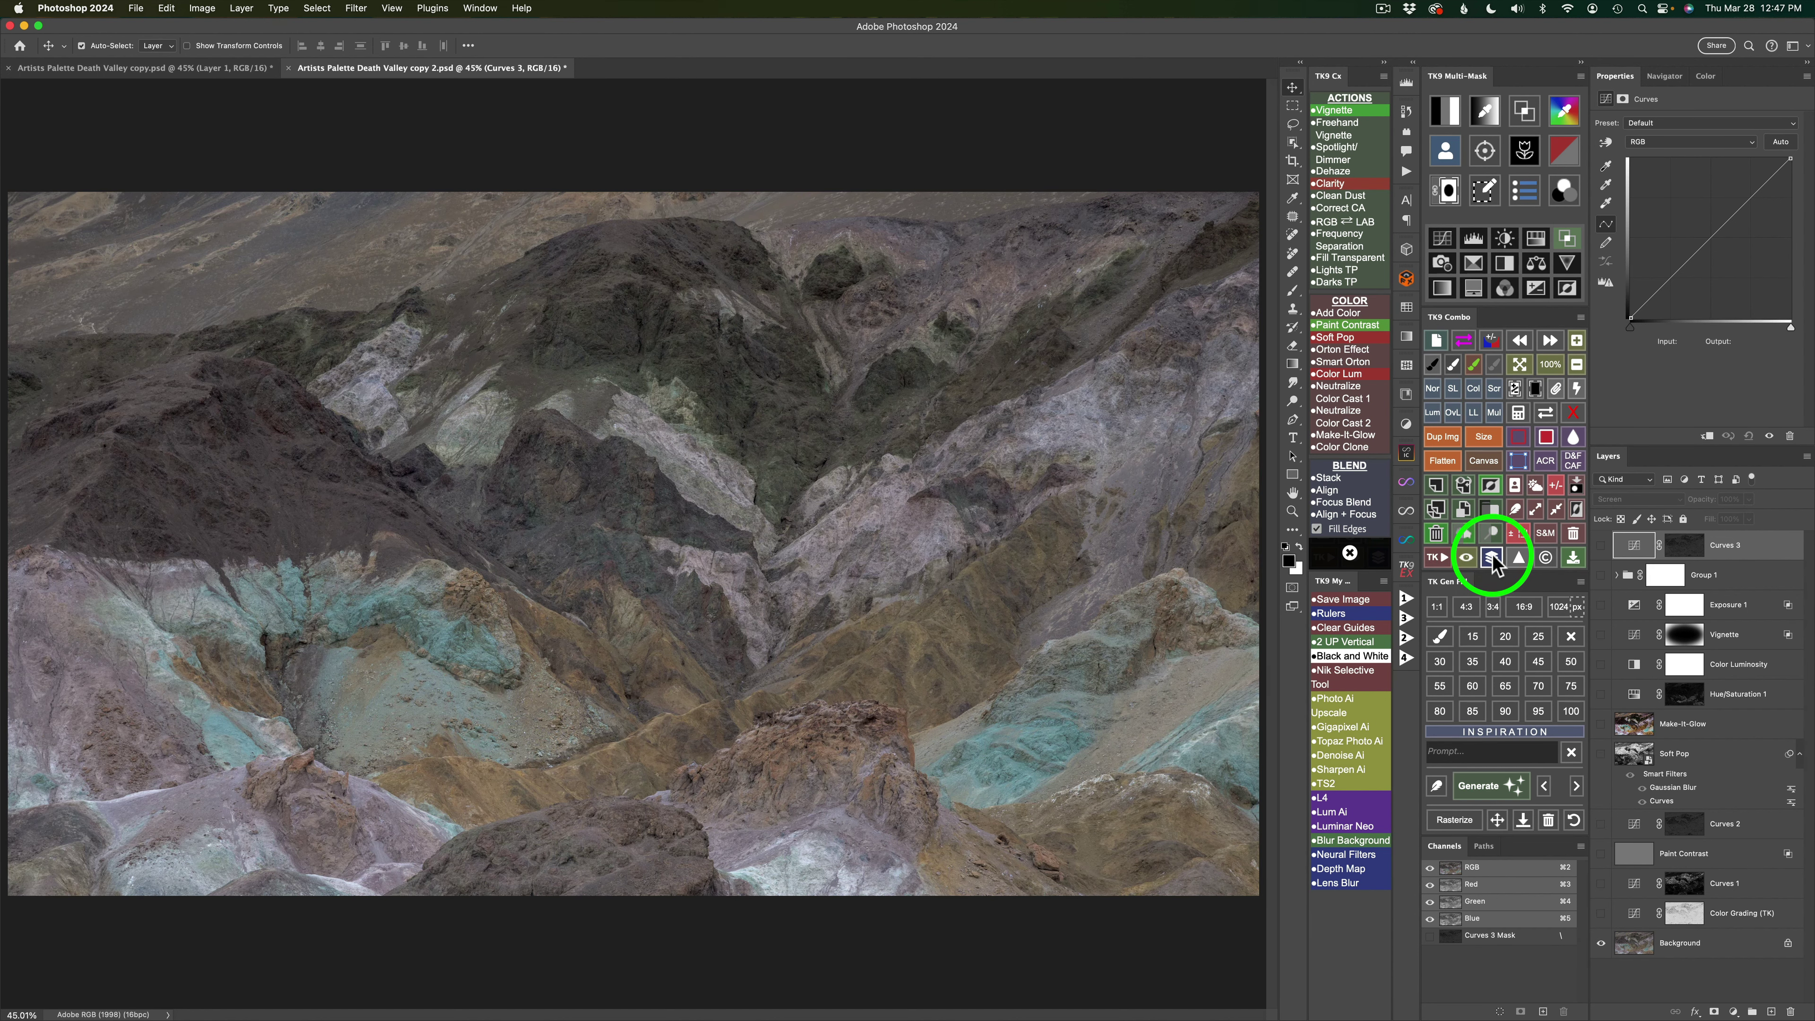
pyautogui.click(1494, 560)
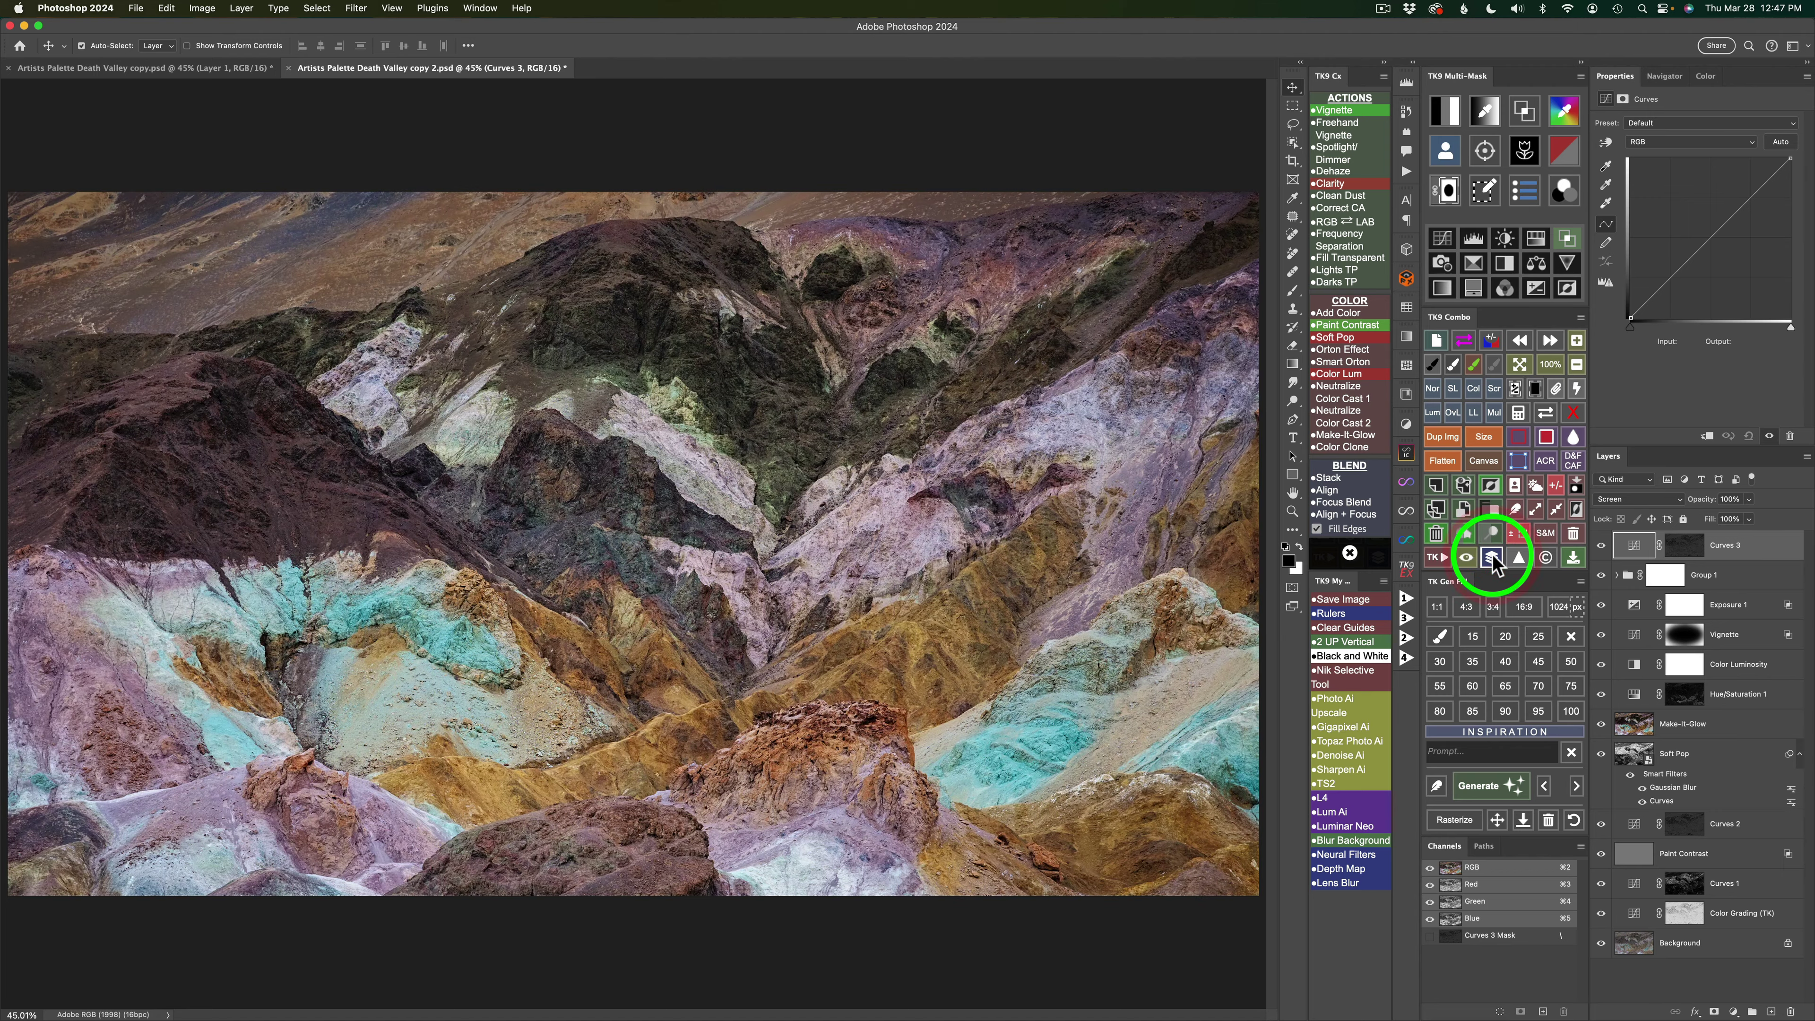